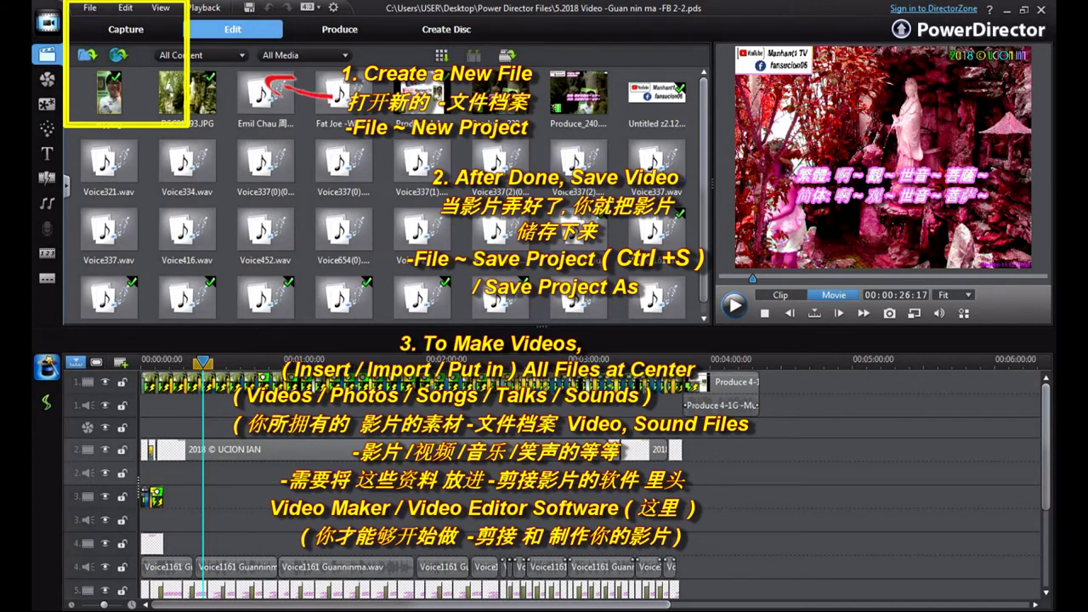
left_click(90, 8)
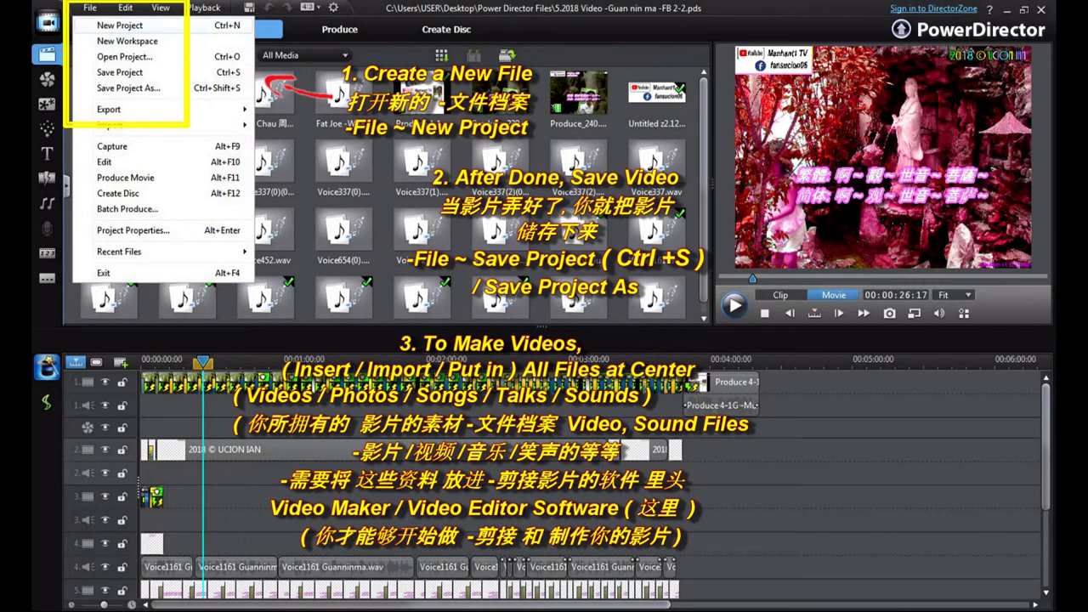
key("Up")
key("Escape")
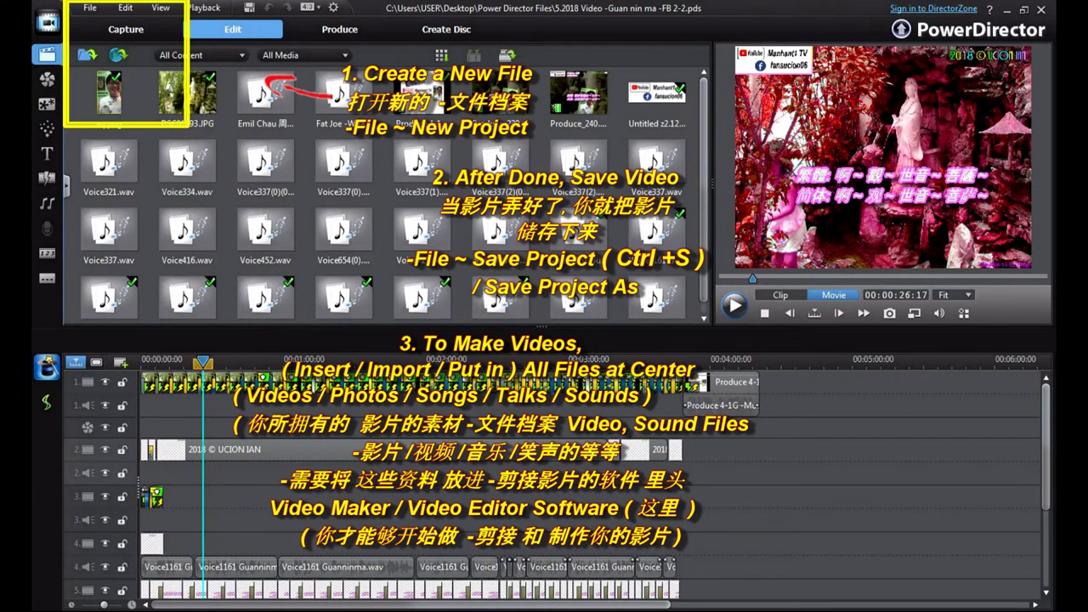
- Choose the media files Voice998, Voice996 and the Break Your Own recording from the Desktop for import into the media library
left_click(88, 55)
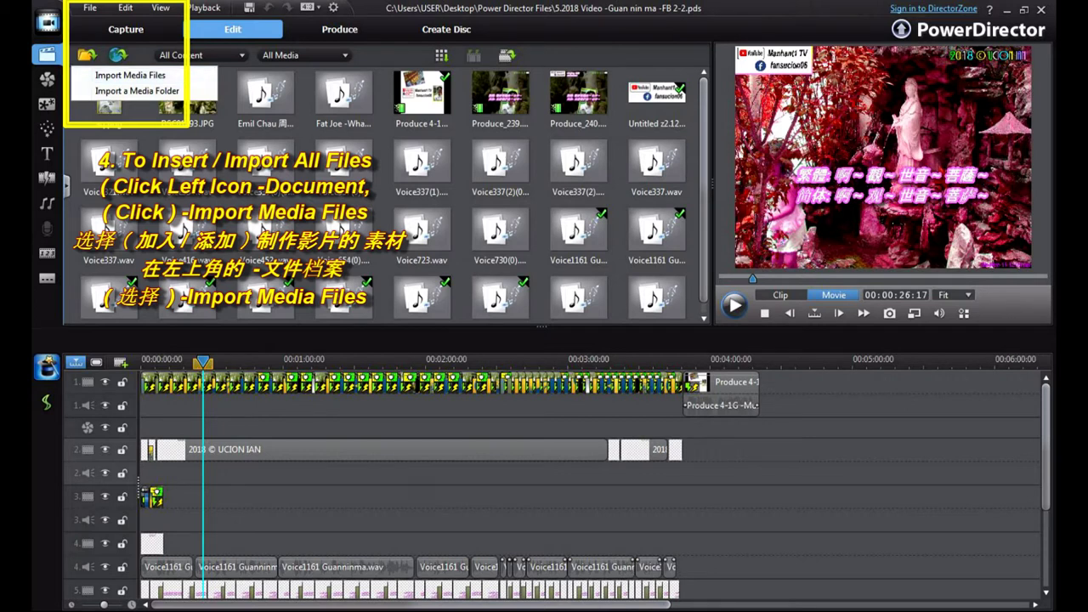
left_click(130, 76)
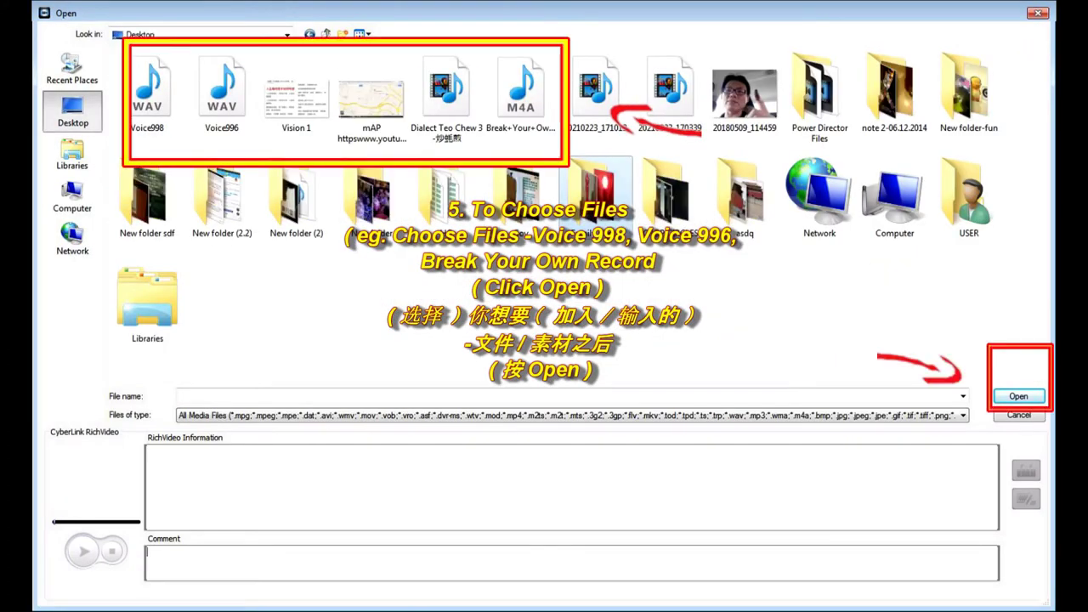
left_click(149, 92)
left_click(222, 91)
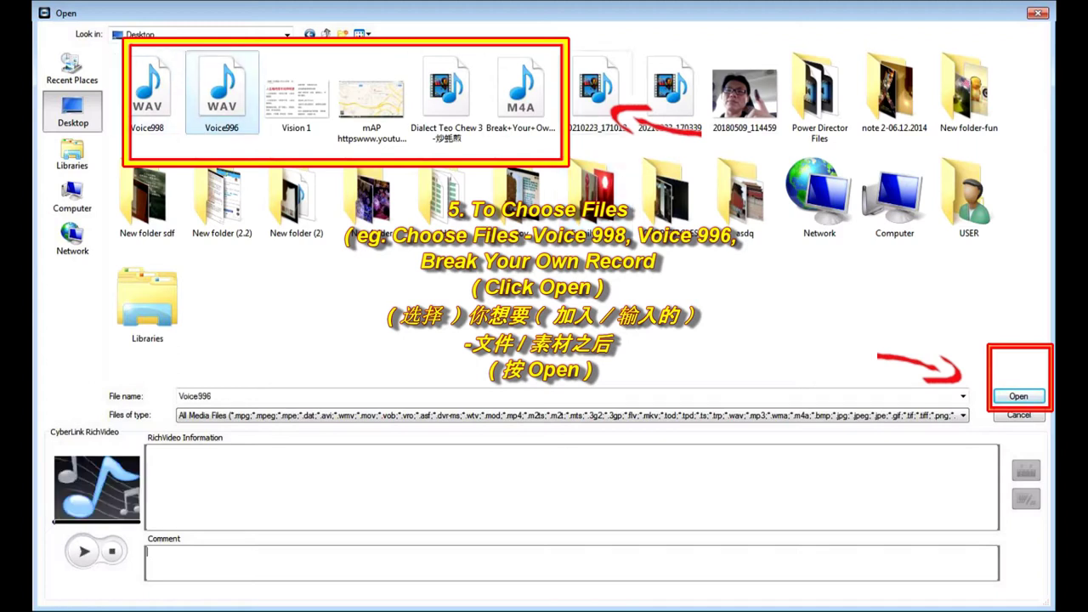
left_click(149, 92)
left_click(222, 92, "ctrl")
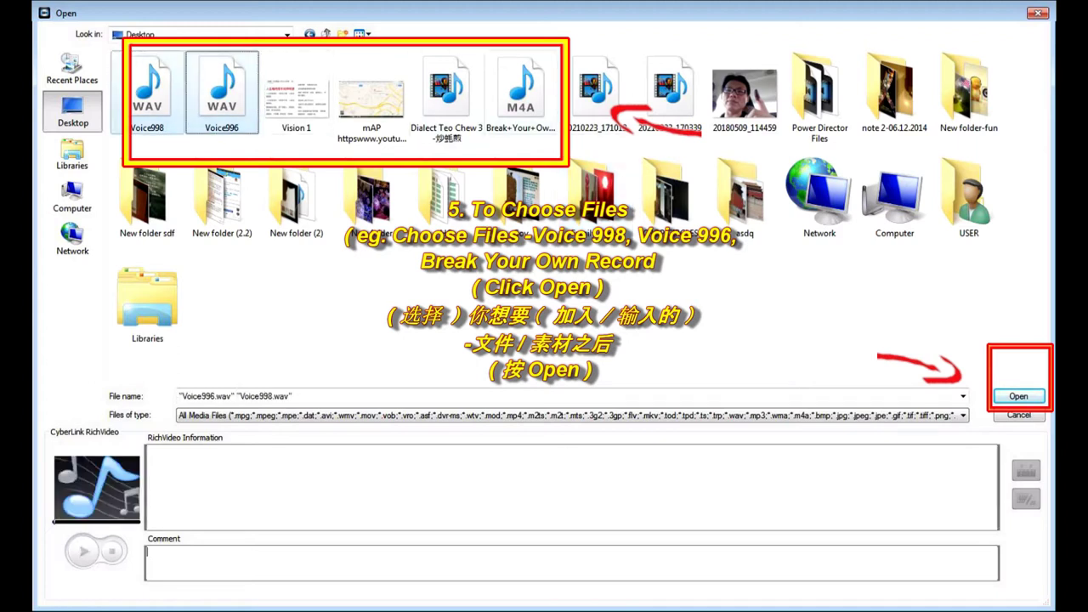
left_click(521, 92, "ctrl")
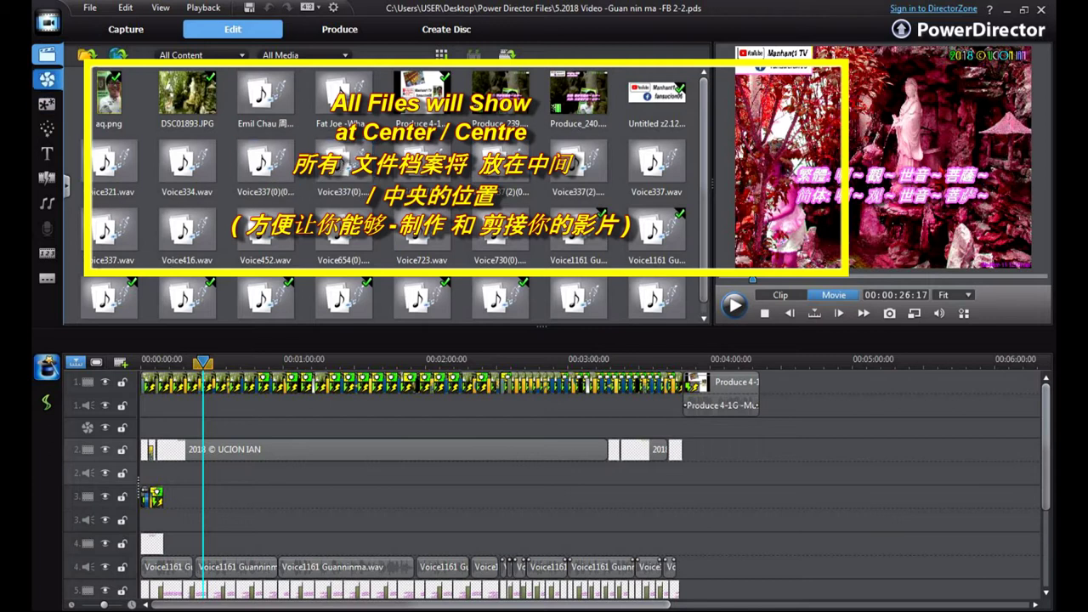
- Place Voice321.wav at the start of the first audio track and remove it from the timeline again
left_click_drag(111, 162, 154, 406)
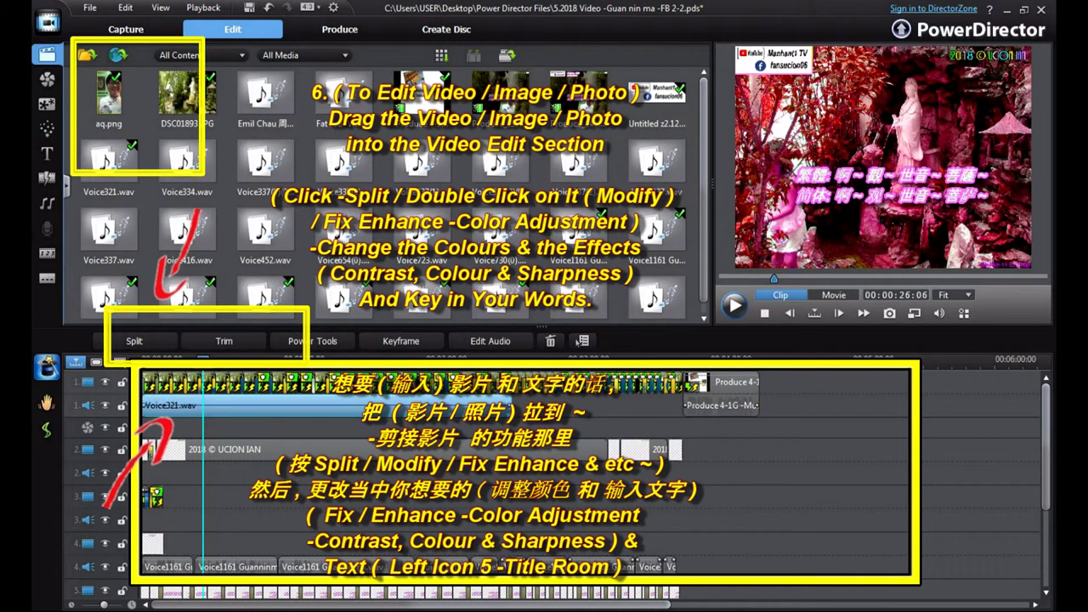
right_click(252, 397)
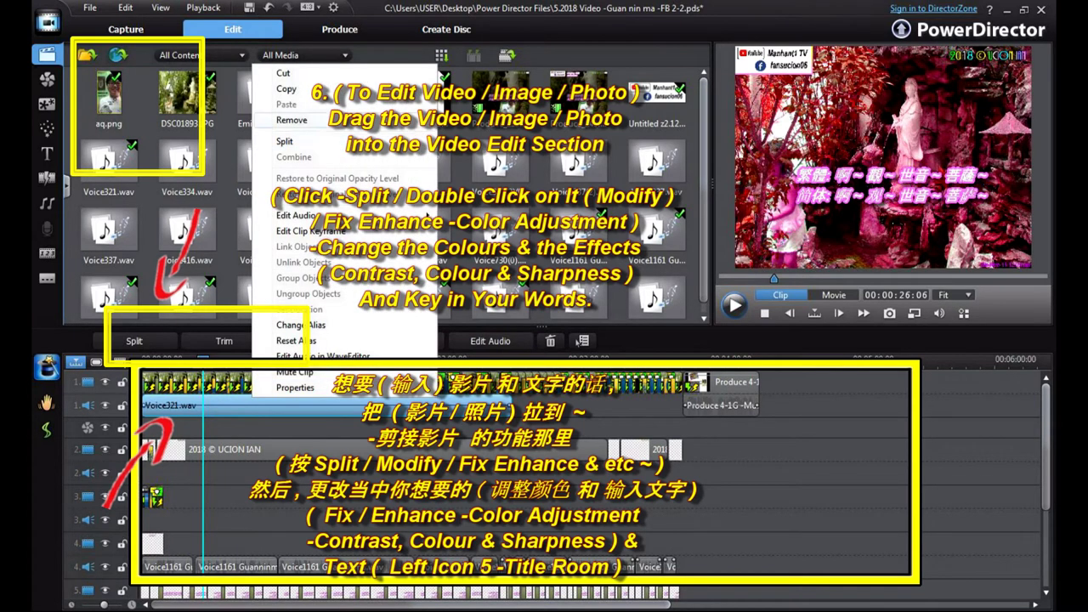
left_click(292, 121)
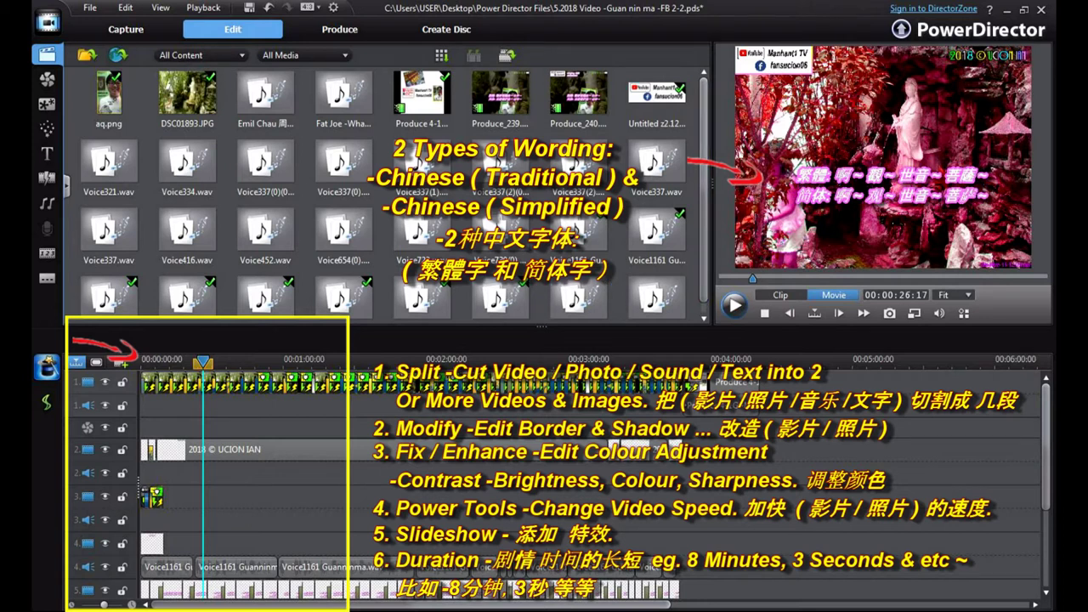
- Preview the recoloured, captioned photo clips at several points within the first minute of the timeline
left_click(241, 361)
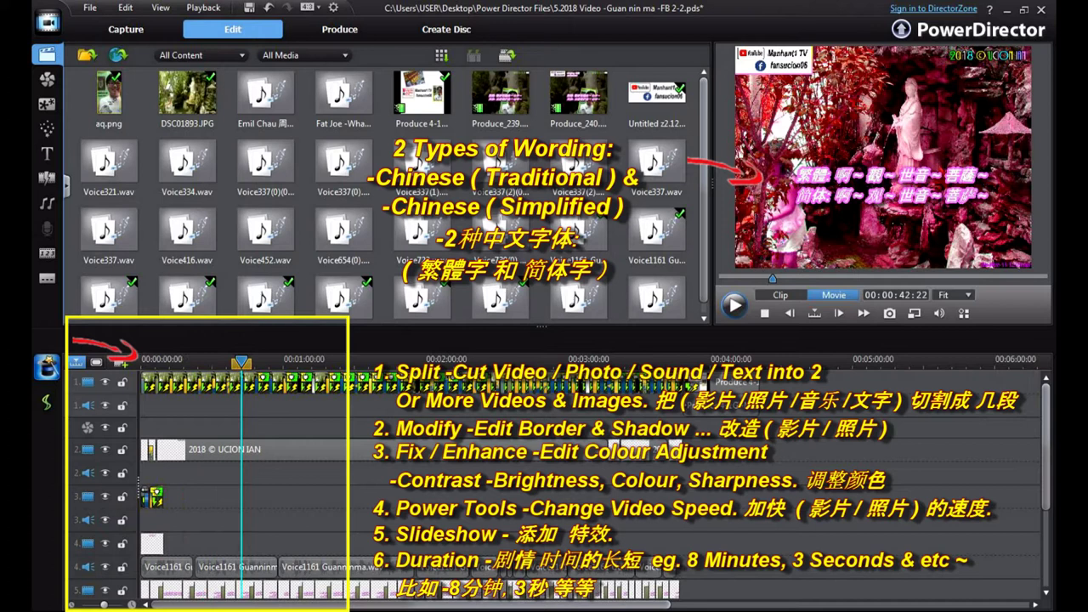
left_click(219, 360)
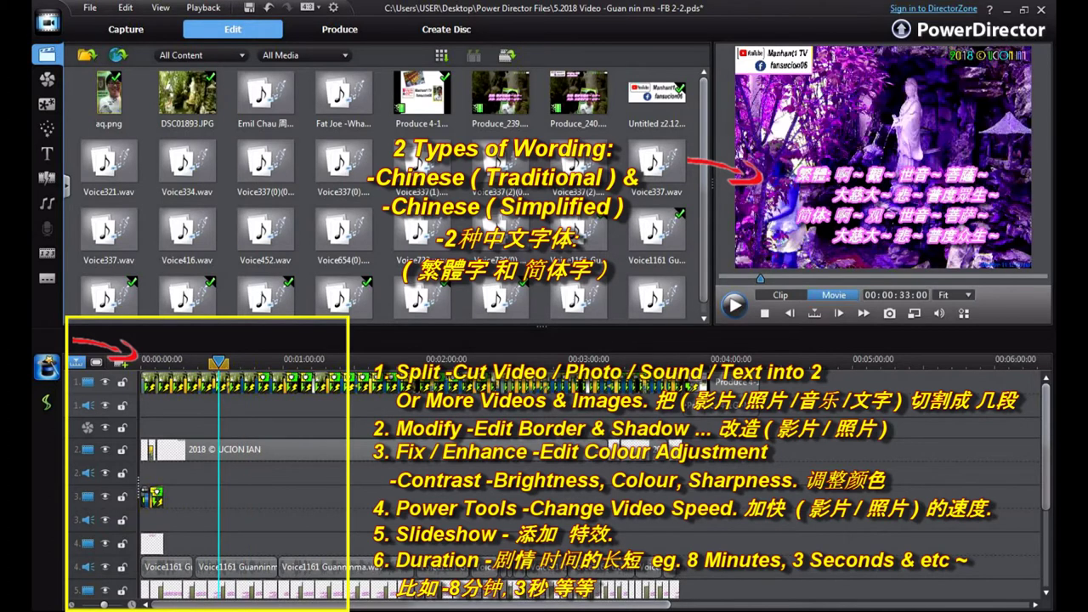
left_click(228, 360)
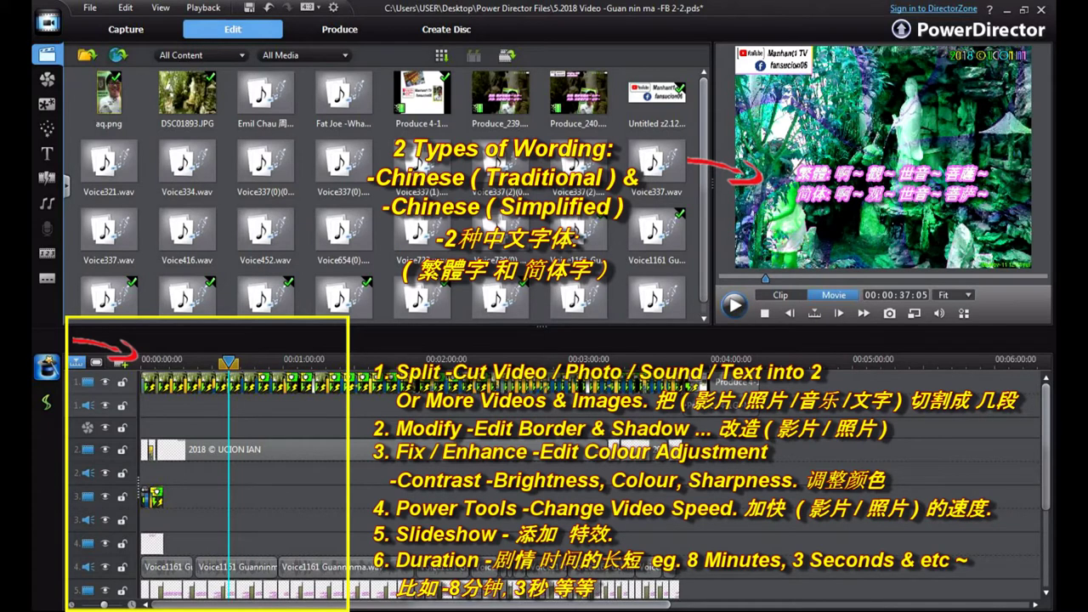
left_click(197, 360)
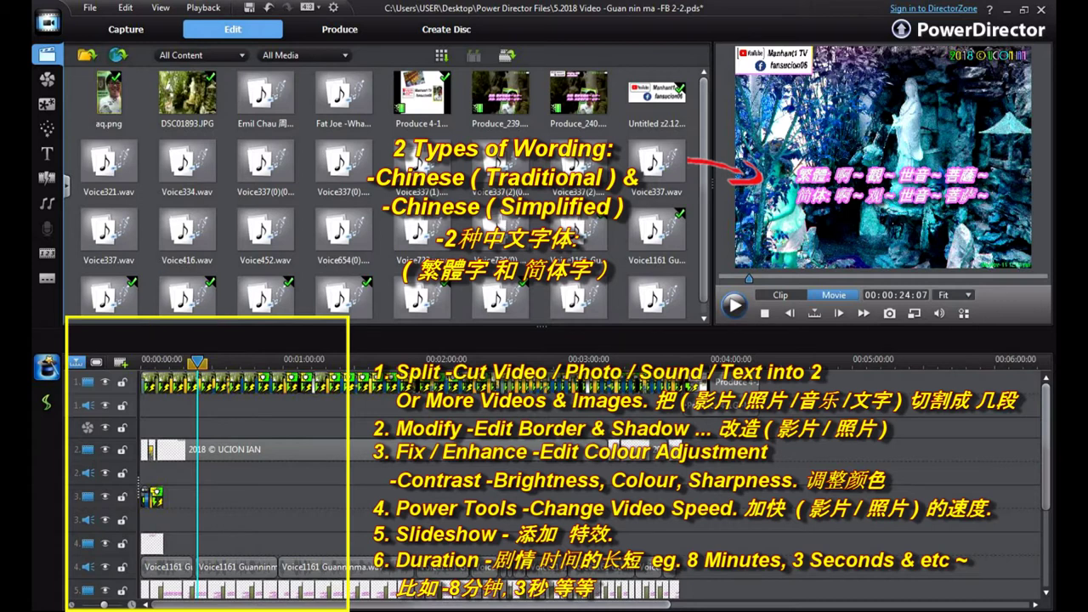
left_click(221, 361)
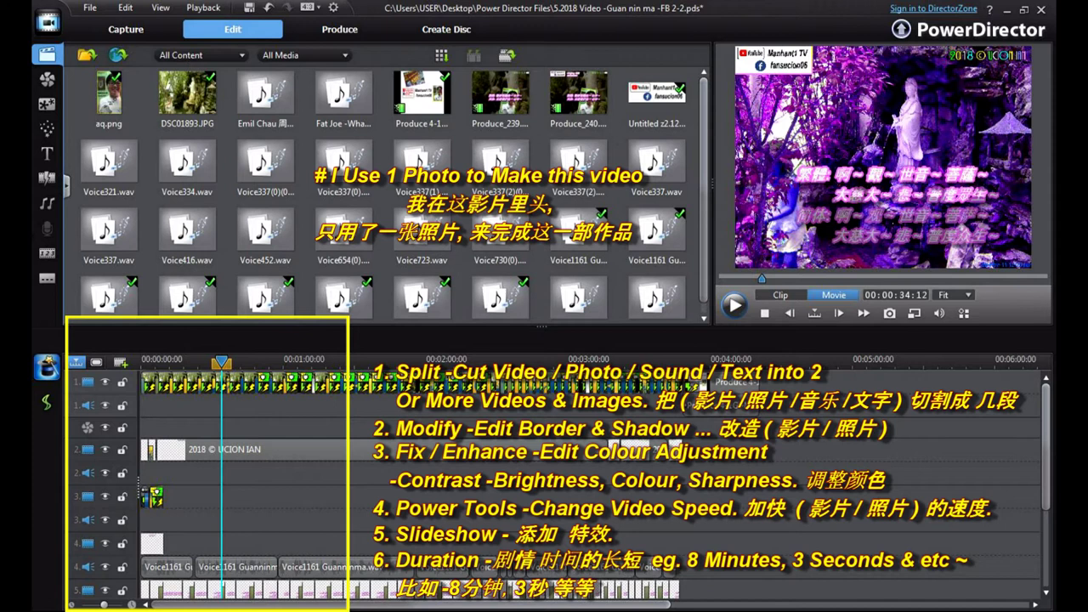
- Add the photo DSC01893.JPG from the media library to video track 2, after the existing clips
left_click(187, 94)
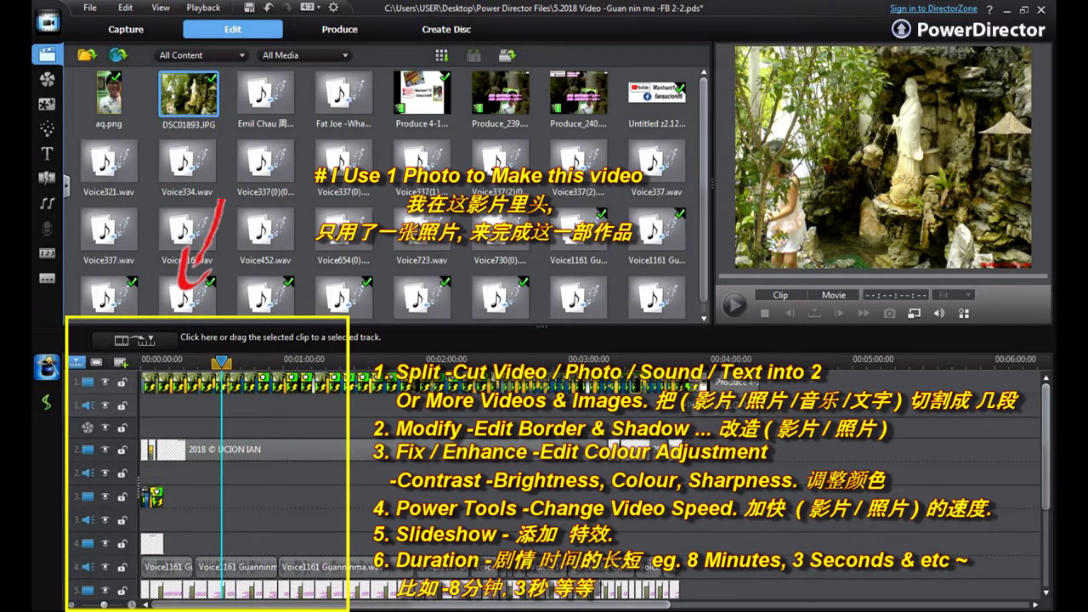
left_click(149, 383)
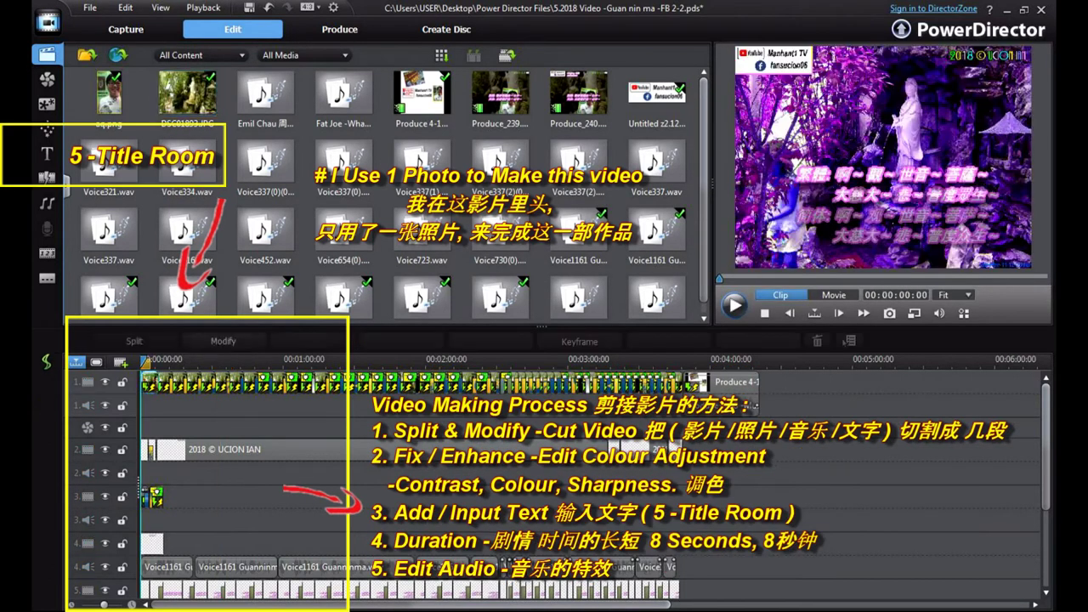
left_click(153, 382)
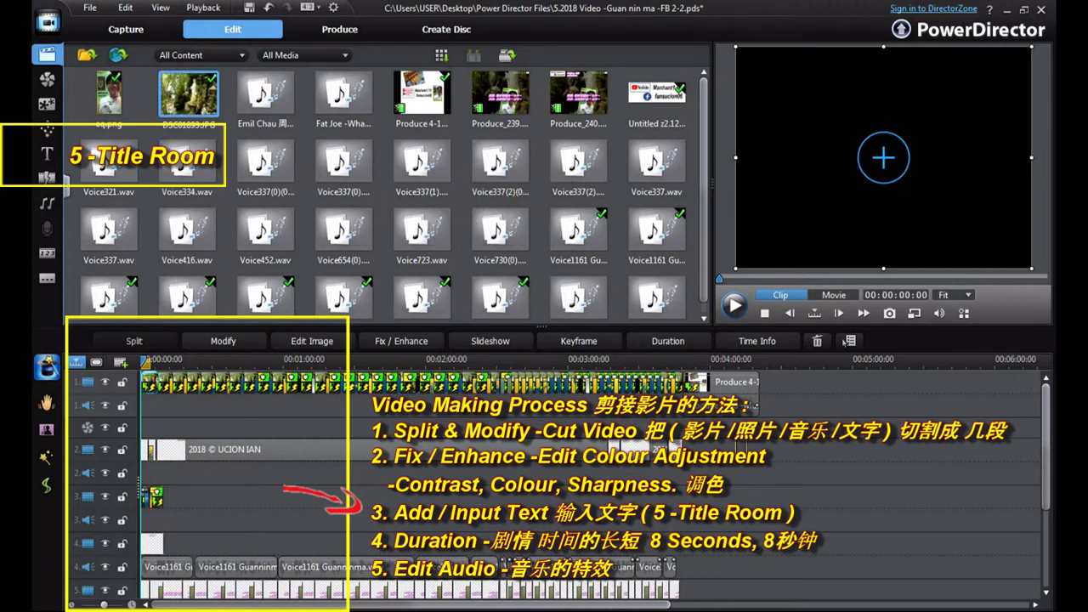
left_click_drag(188, 93, 1012, 450)
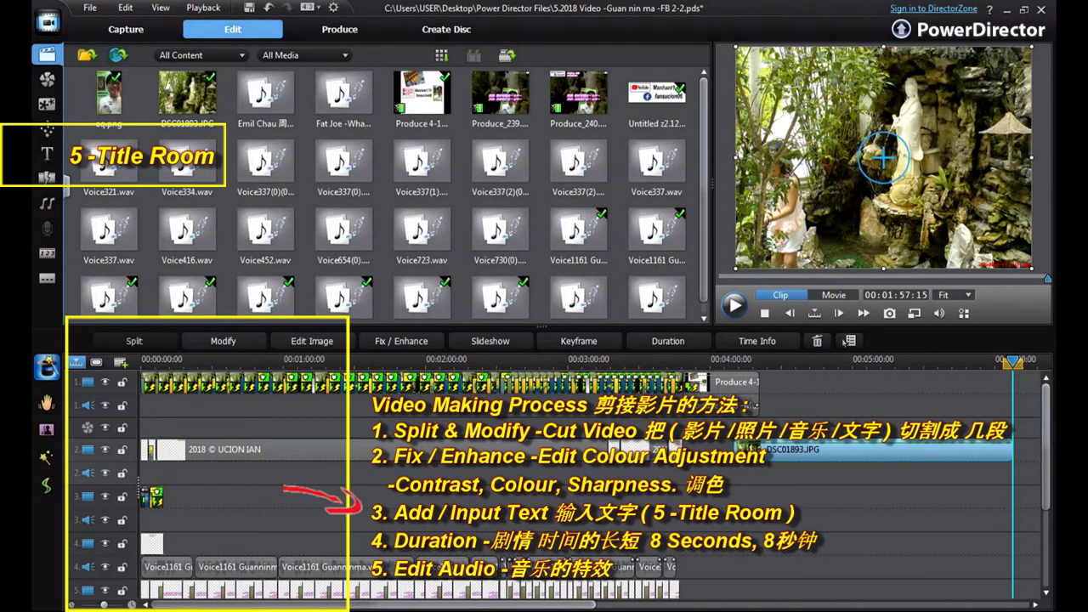
- Preview the newly added photo on track 2 and the closing channel clip on track 1
left_click_drag(1013, 363, 743, 362)
left_click(816, 450)
left_click(816, 383)
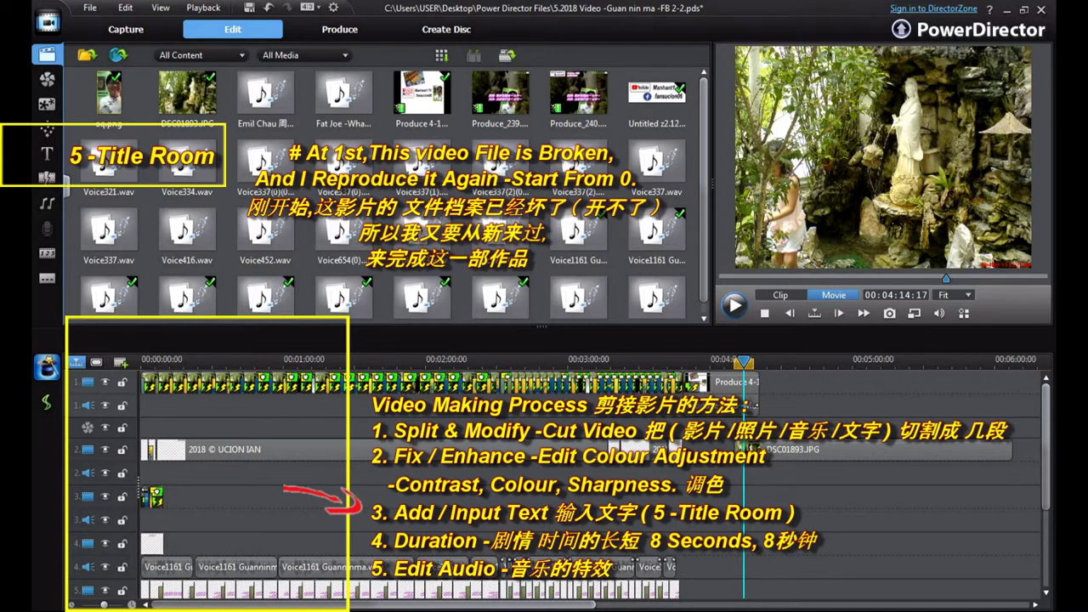
left_click_drag(744, 363, 694, 363)
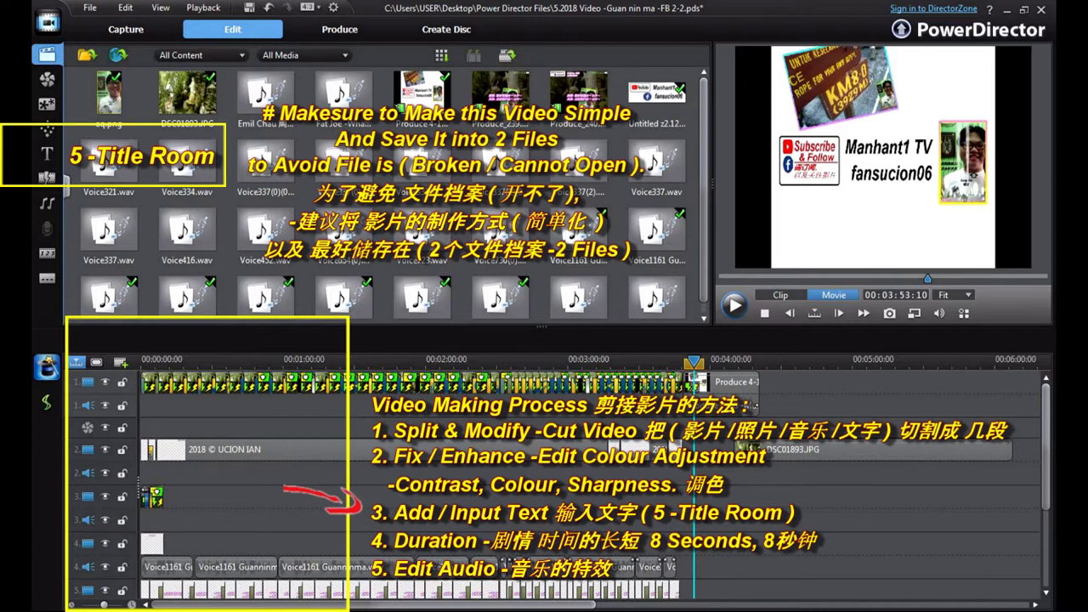
- Scrub through the first half of the timeline to examine the photo's colour variations and the bilingual captions
left_click(210, 360)
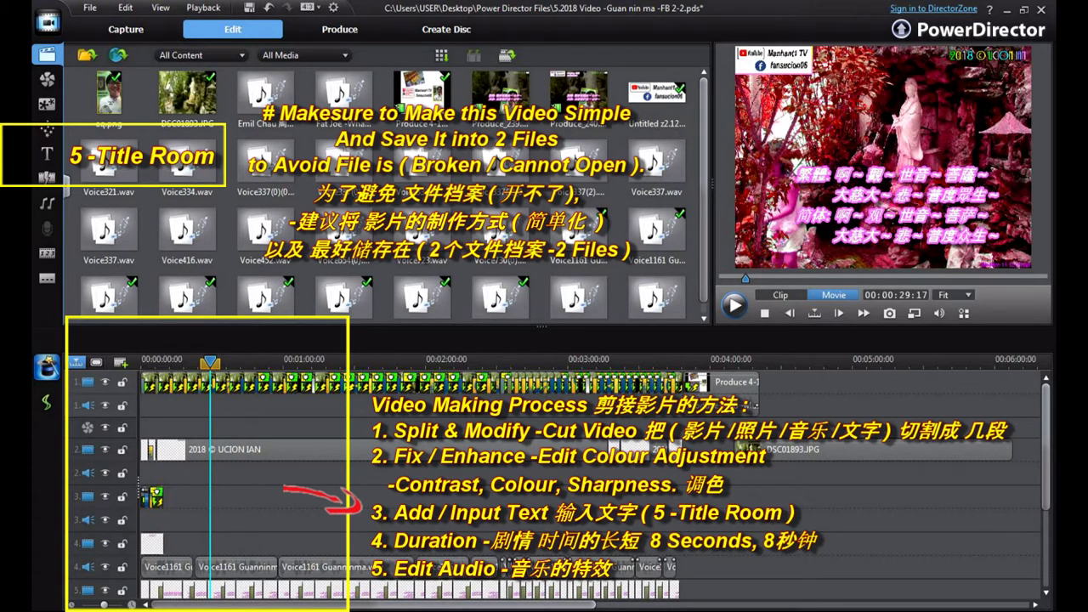
left_click(355, 361)
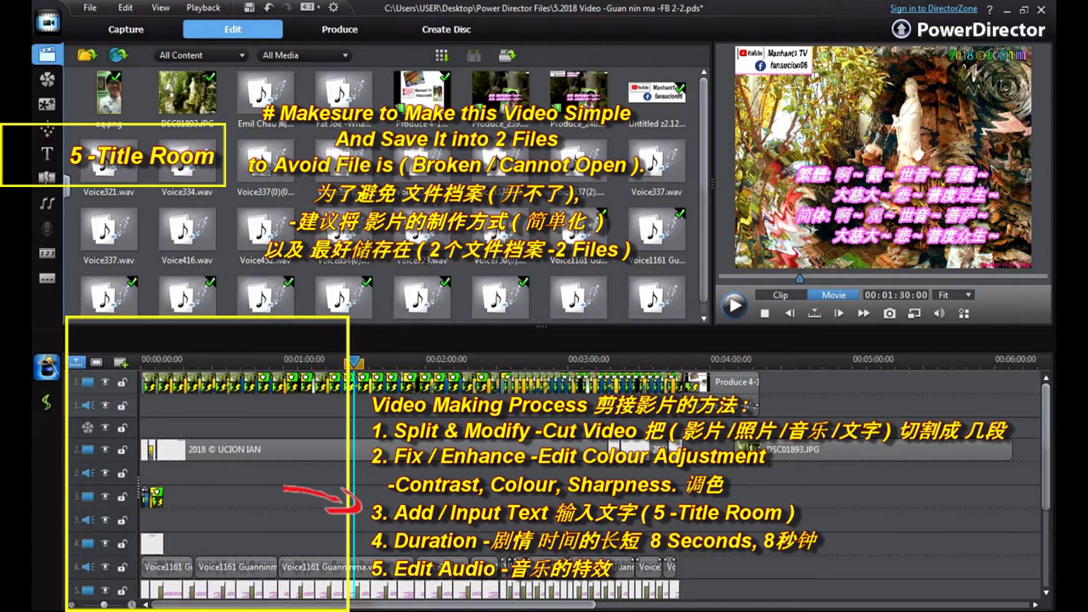
left_click(374, 362)
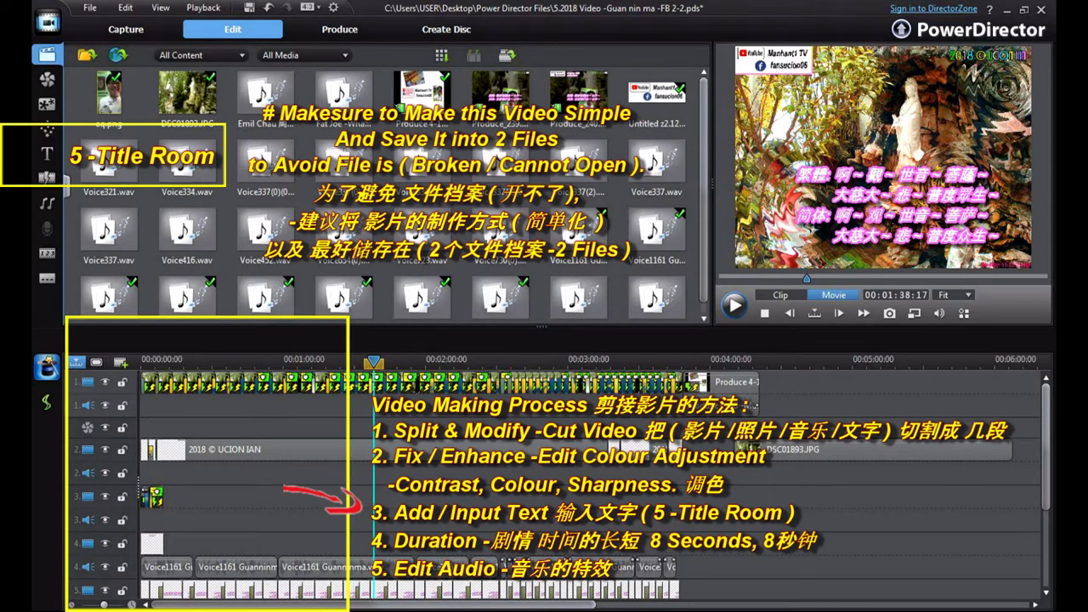
left_click(221, 361)
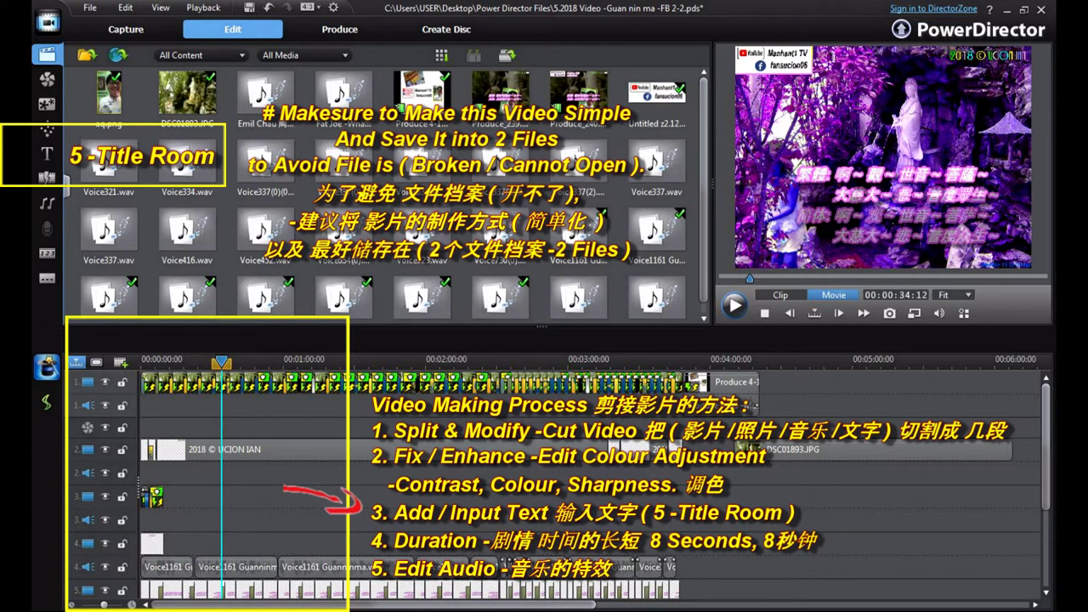
left_click(255, 361)
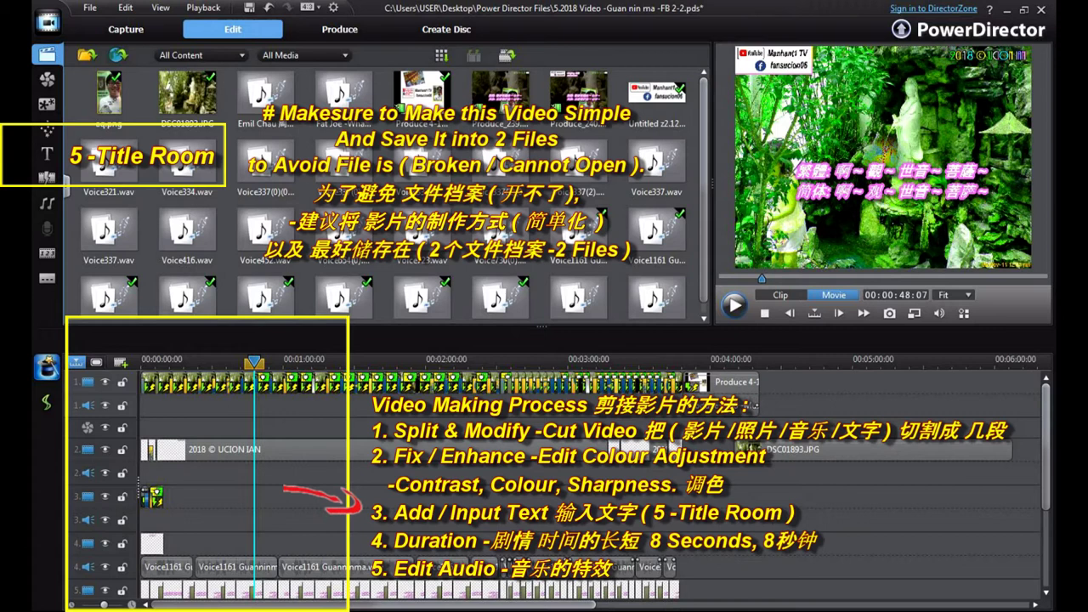
left_click(288, 362)
left_click_drag(289, 362, 263, 362)
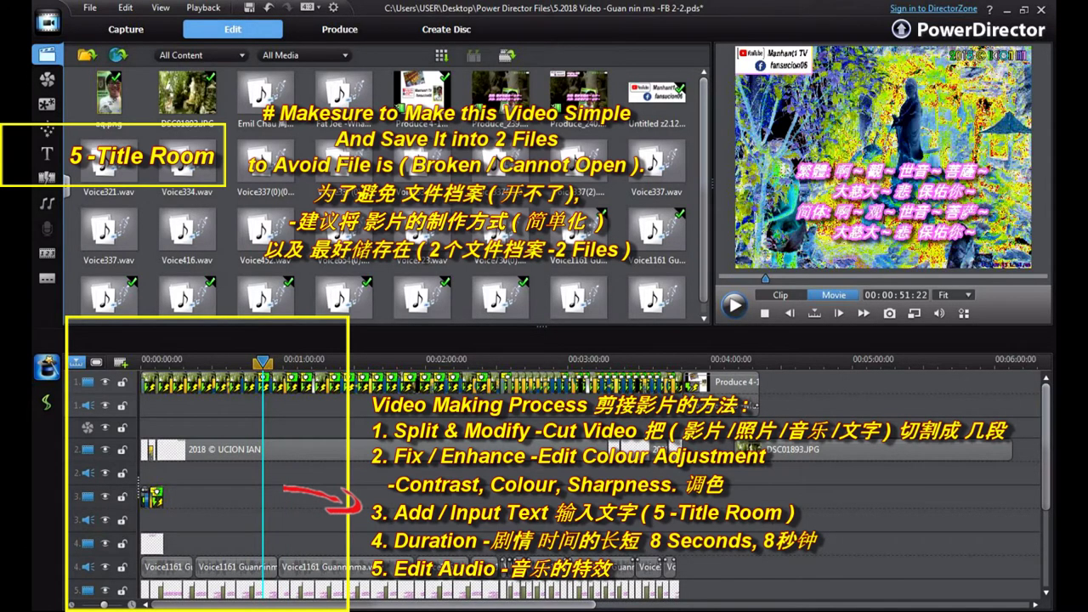
left_click_drag(262, 362, 170, 362)
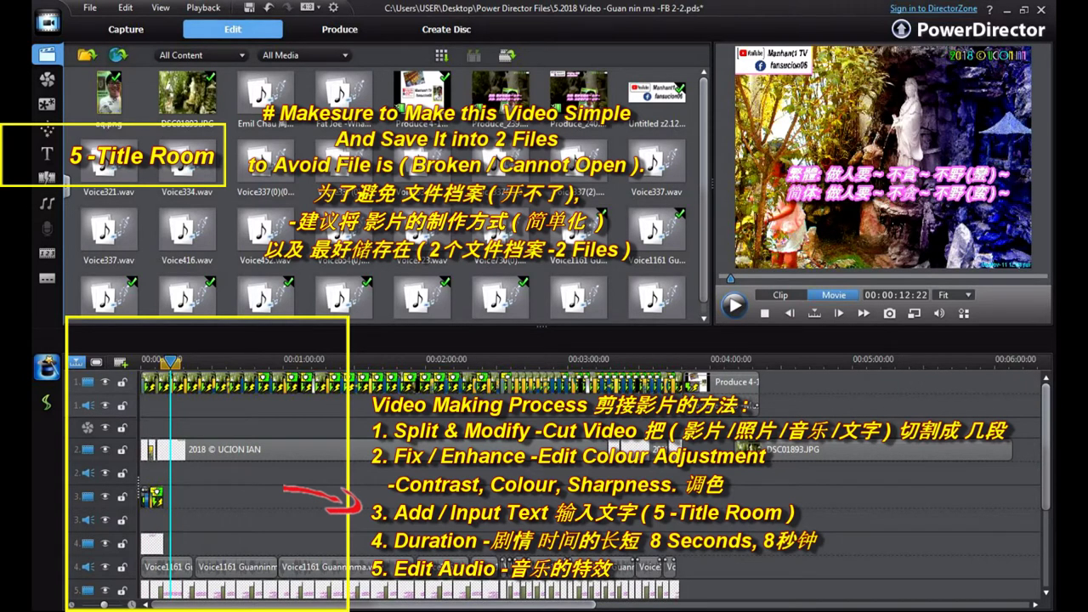
mouse_move(255, 360)
left_mouse_down()
mouse_move(276, 360)
mouse_move(256, 360)
left_mouse_up()
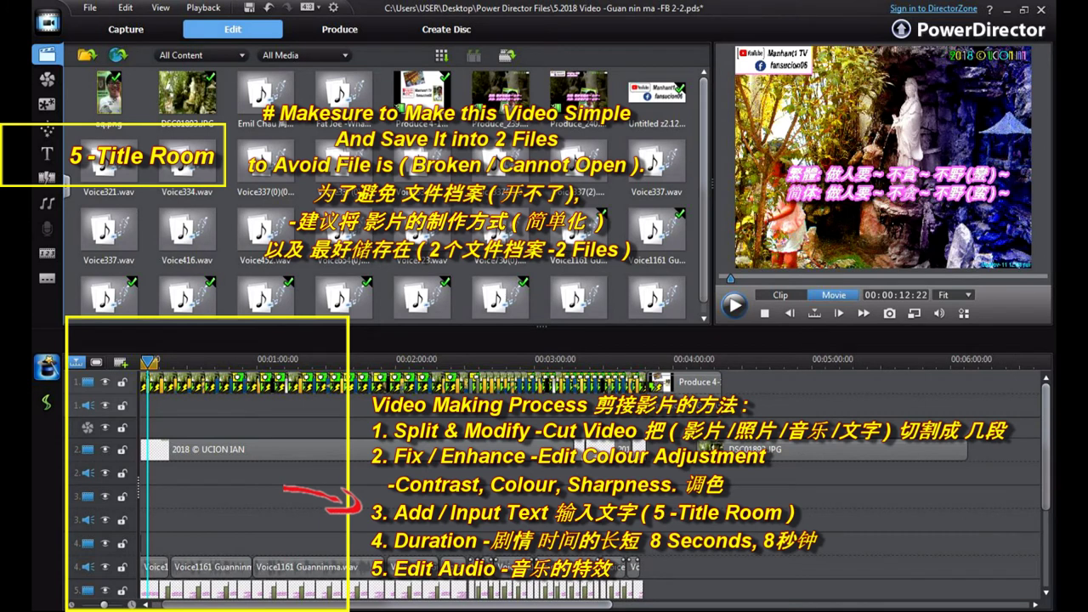
- Move the DSC01893.JPG clip later on track 2 and set its duration to 10 seconds
left_click(831, 449)
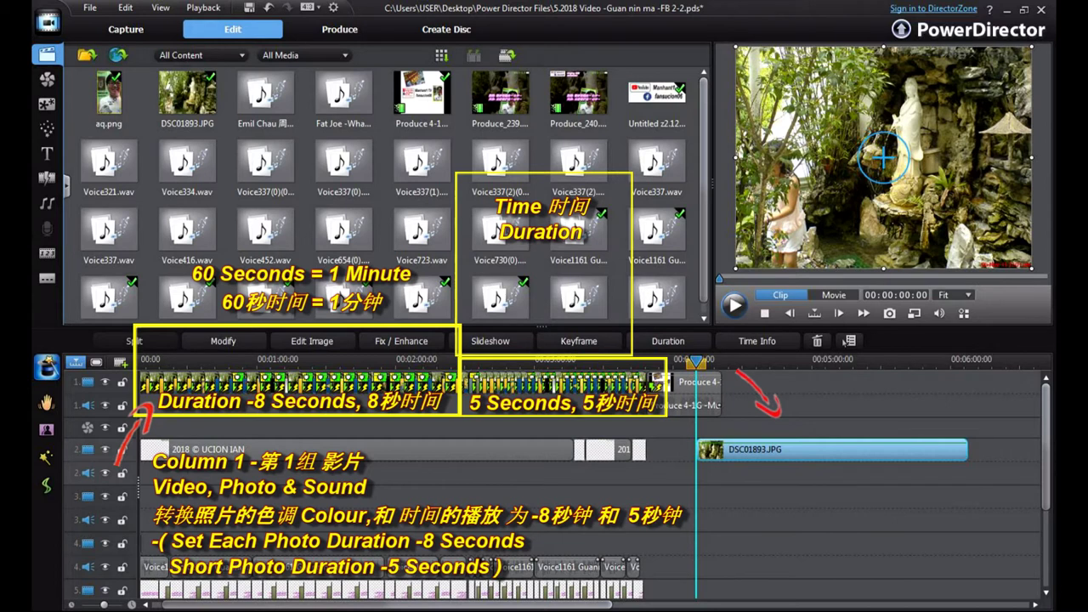
left_click_drag(816, 449, 877, 450)
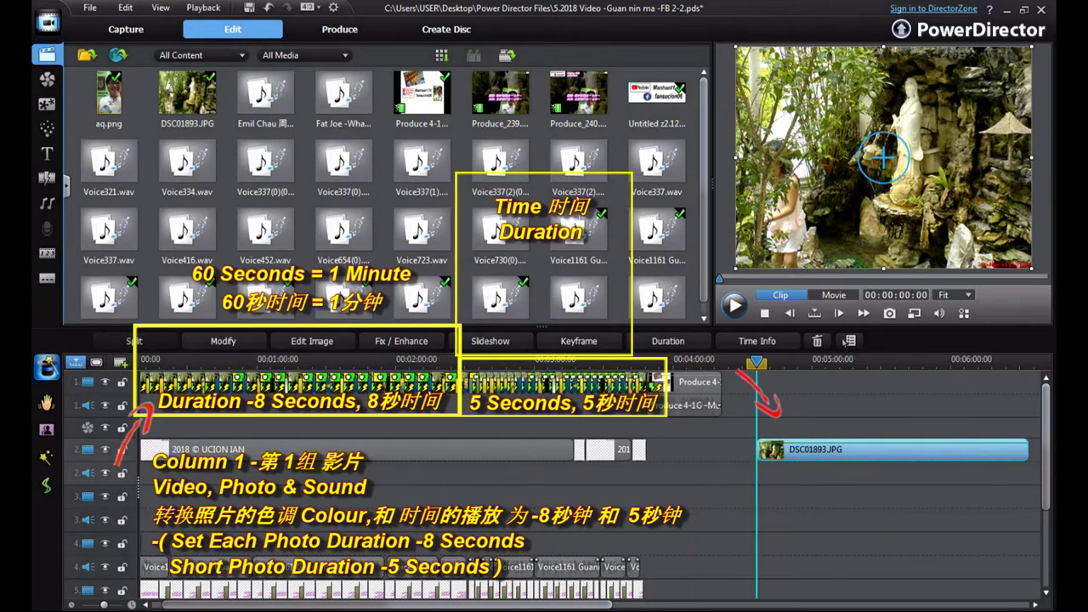
left_click(668, 341)
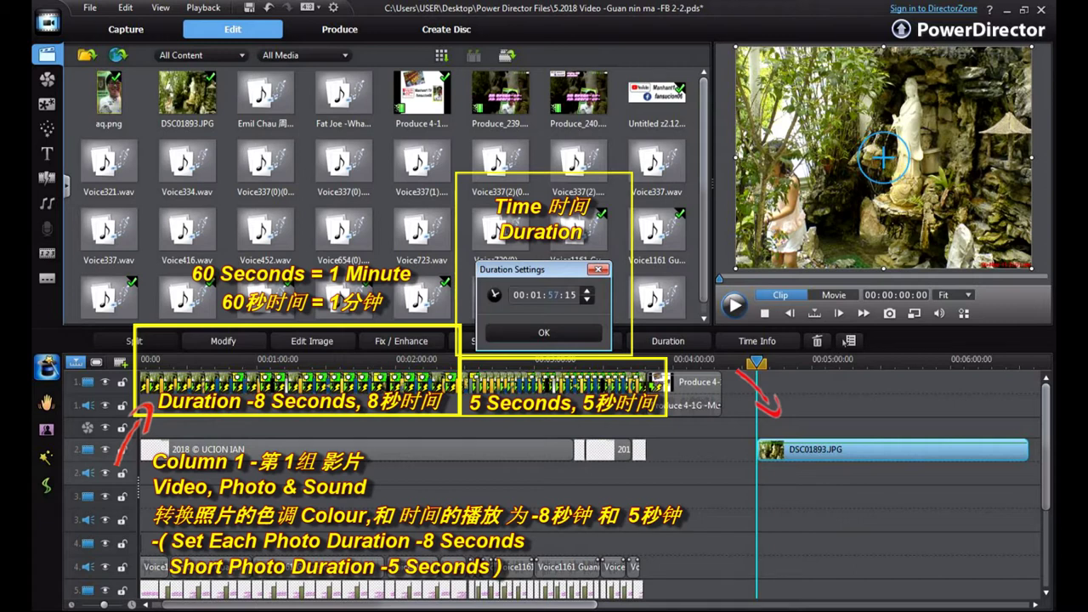
left_click(535, 295)
key("Right")
key("Up")
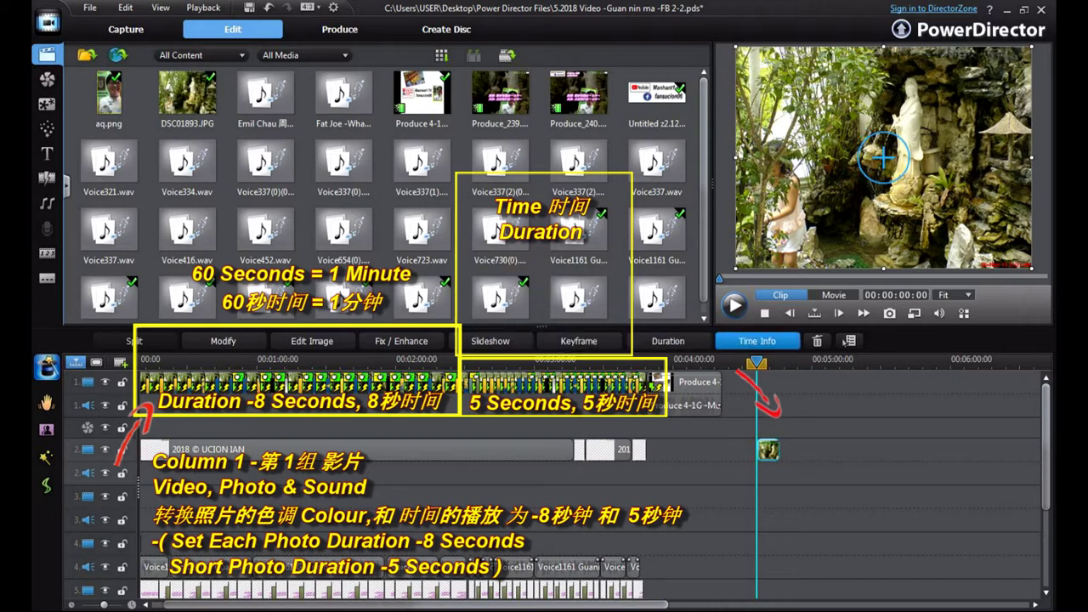
left_click(668, 341)
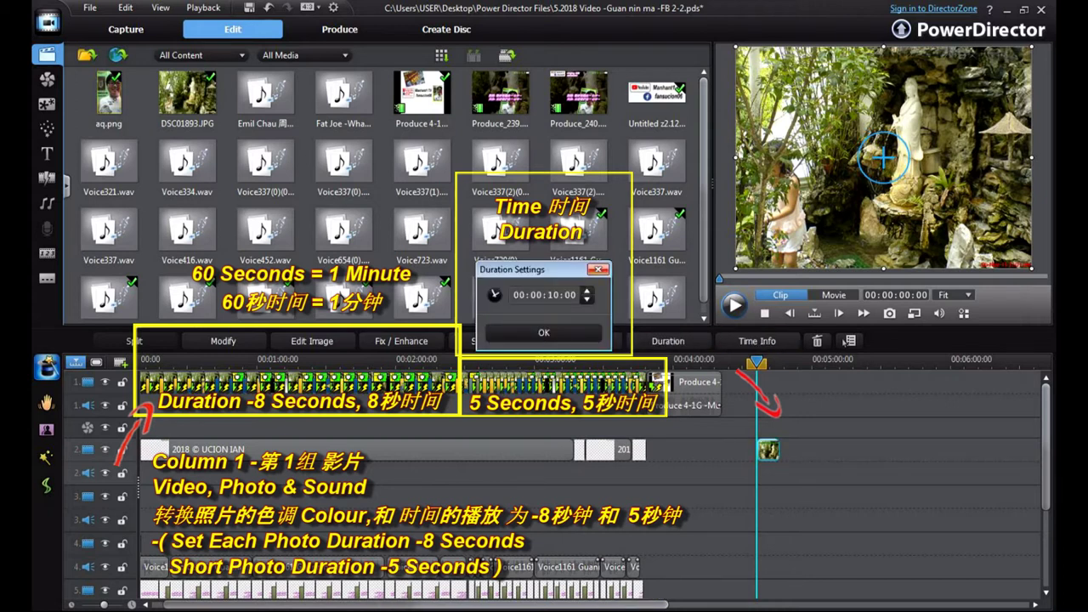
key("Return")
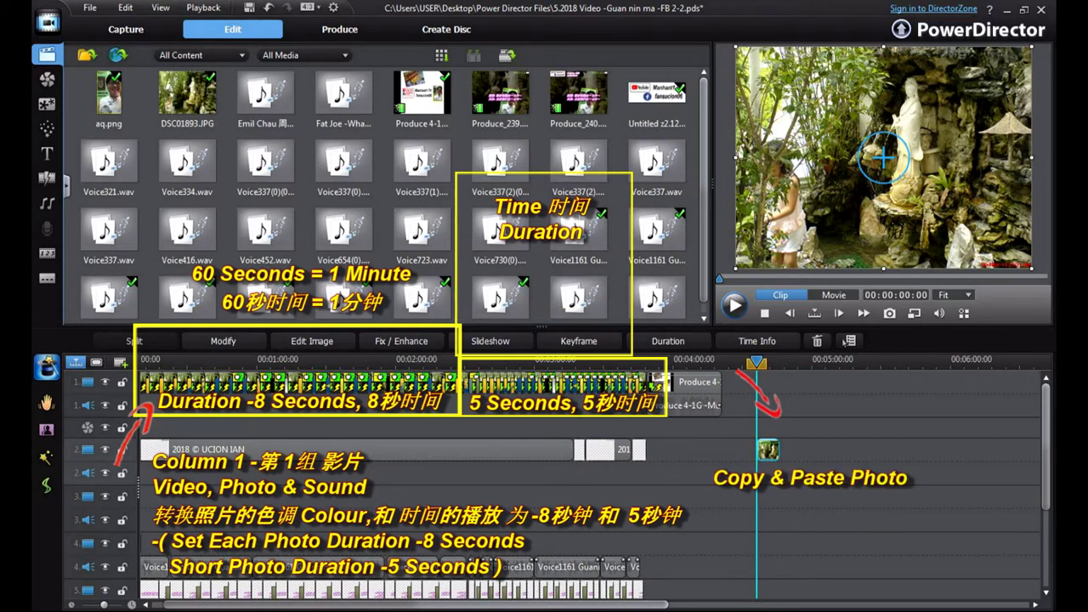
- Paste two copies of the last photo on video track 2, placing them one after another directly behind it
left_click(768, 449)
key("ctrl+v")
left_click(791, 449)
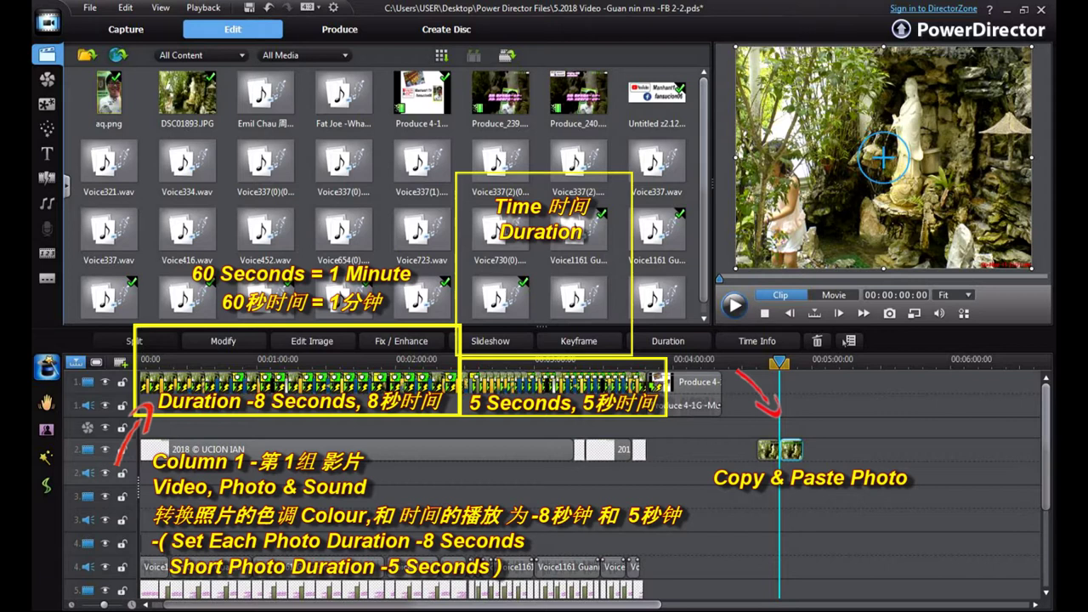
key("ctrl+v")
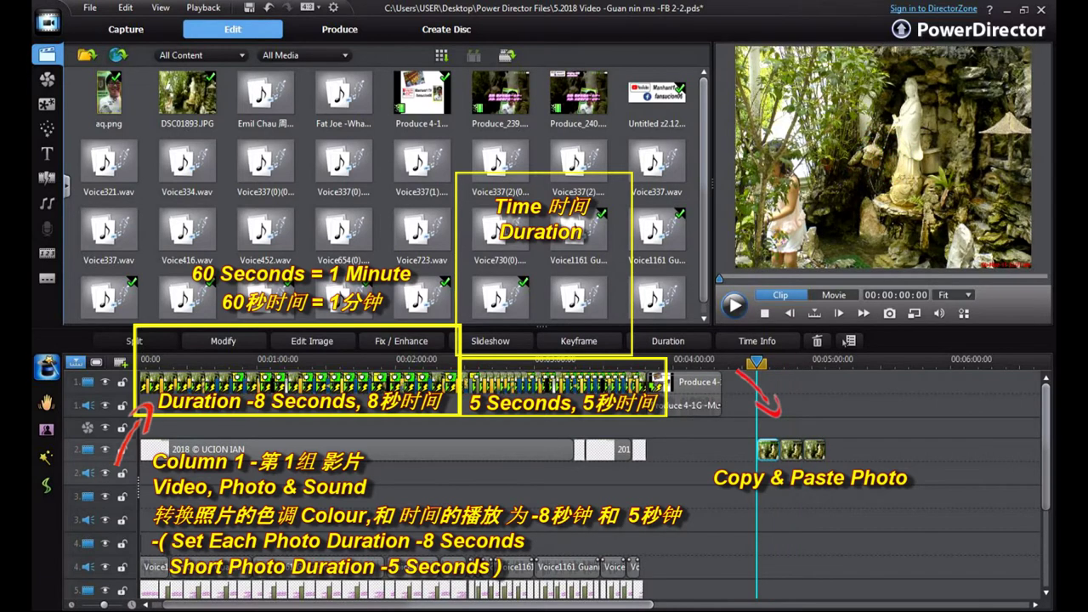
left_click(771, 384)
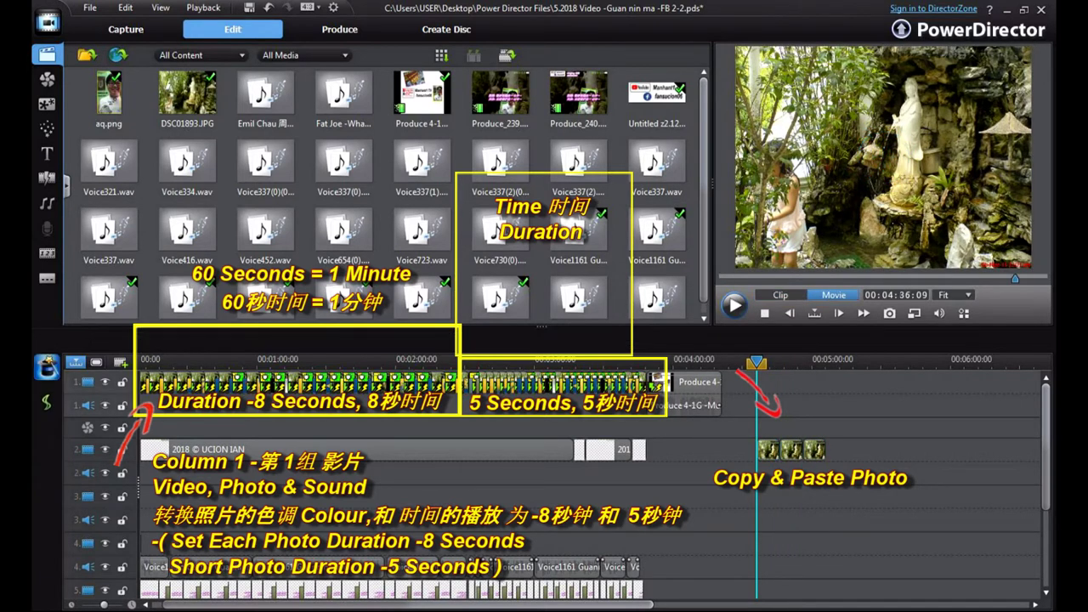
- Recolour the photos at the end of track 2 with Color Adjustment in Fix / Enhance, giving each a different tint
left_click(769, 451)
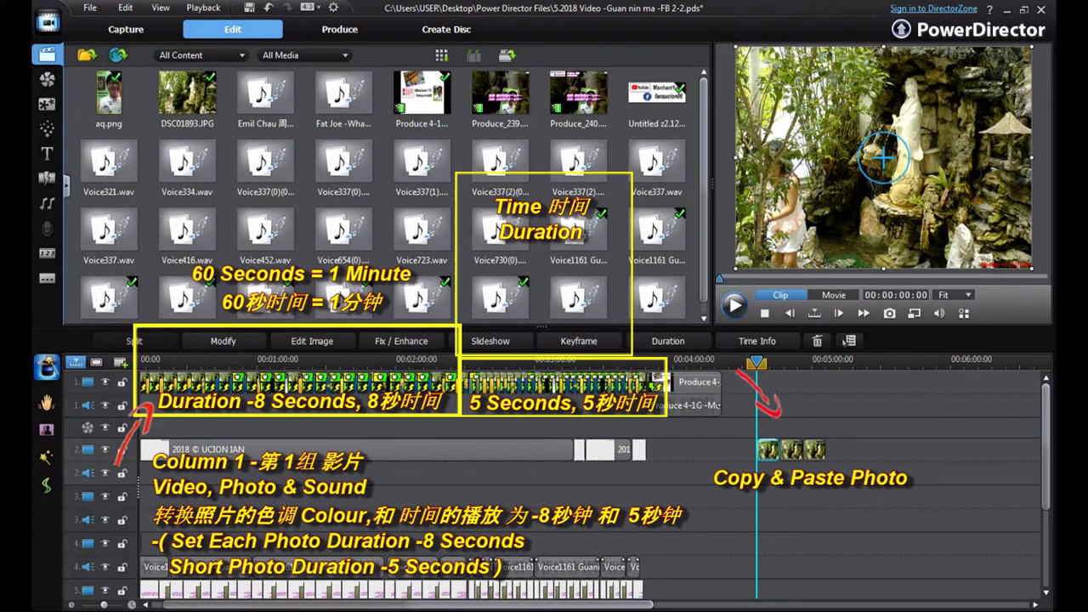
left_click(401, 341)
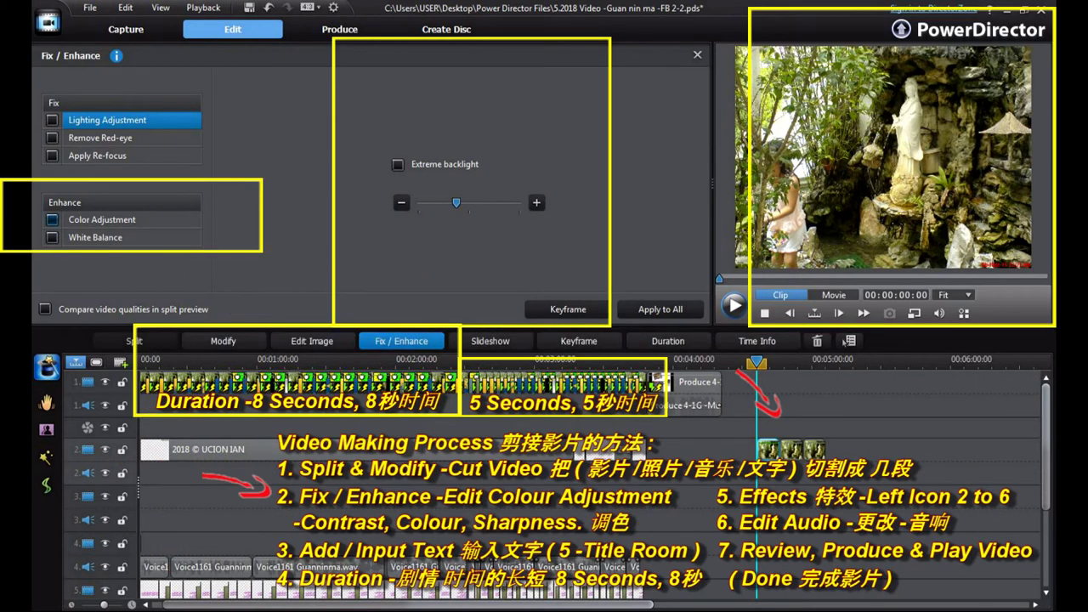
left_click(52, 220)
left_click_drag(513, 194, 485, 194)
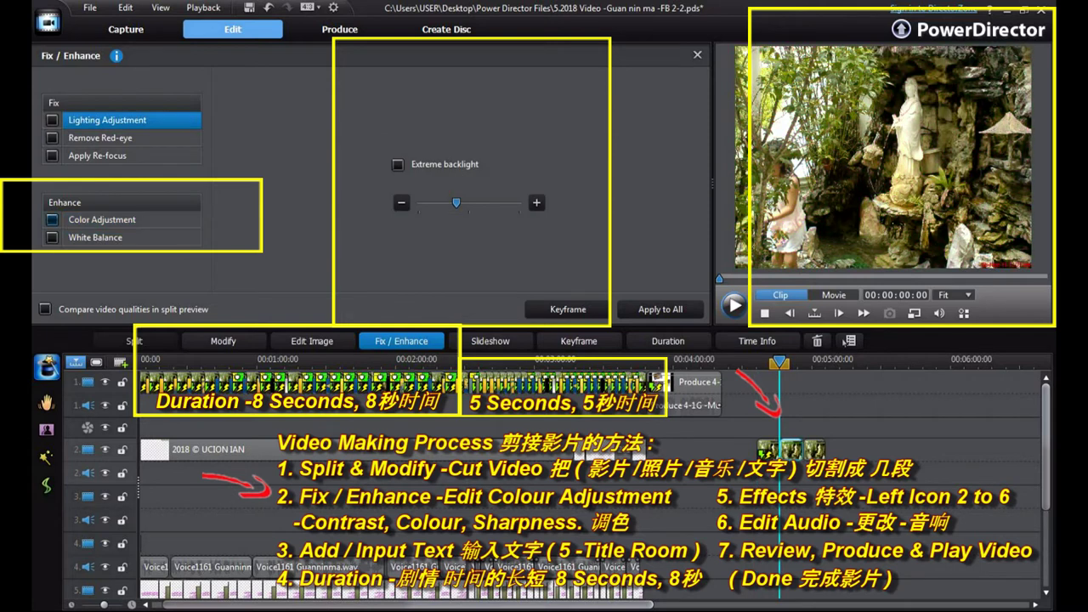
left_click(52, 220)
left_click_drag(512, 193, 551, 224)
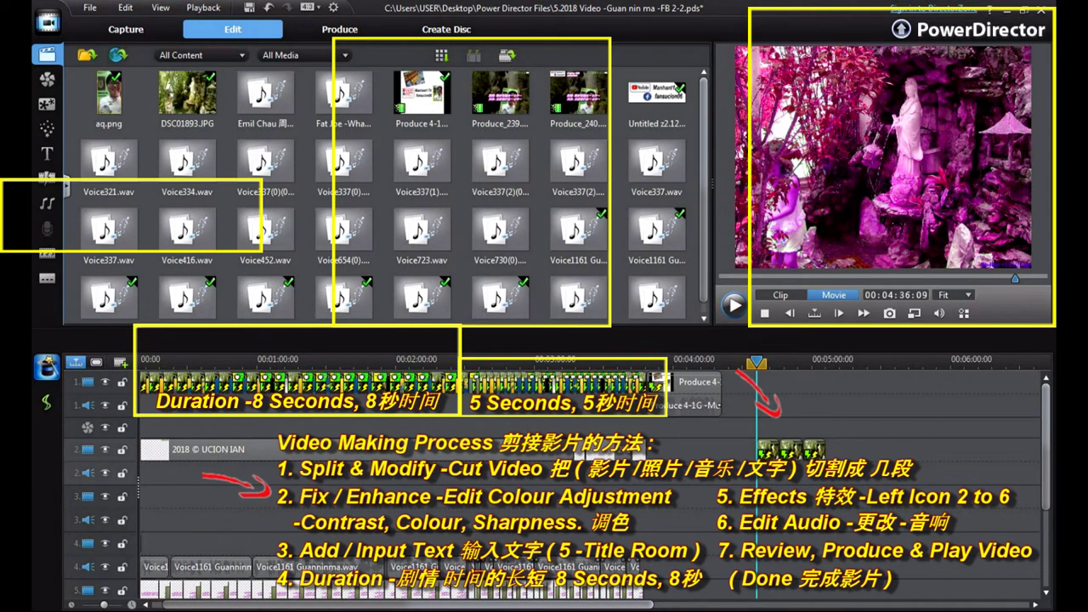
- Set the duration of all three recoloured photos on track 2 to 2 seconds
left_click(768, 448)
left_click(814, 449, "shift")
left_click(224, 341)
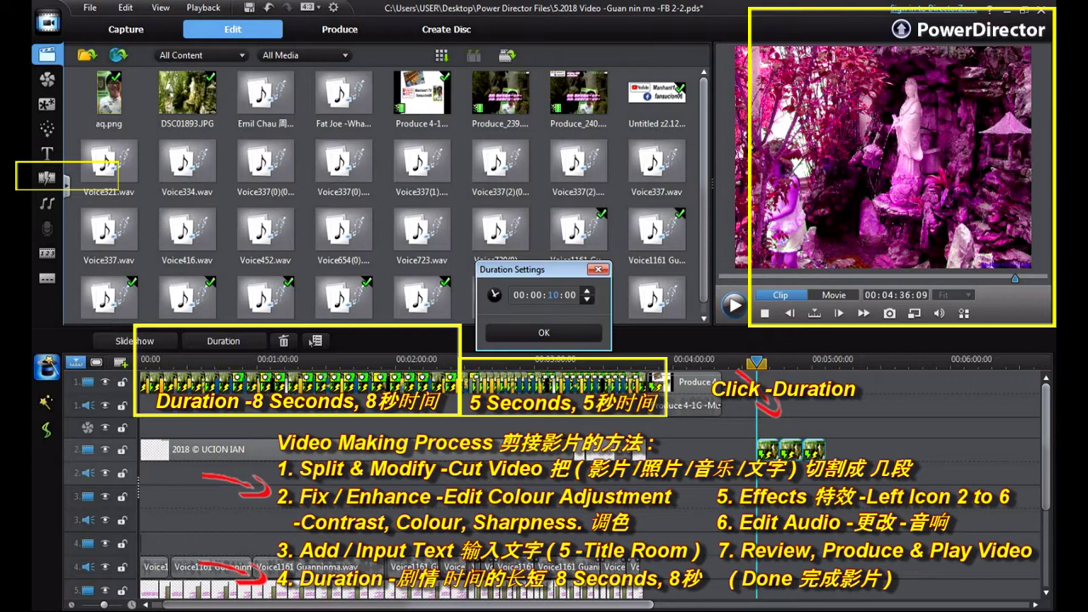
left_click(587, 290)
type("59")
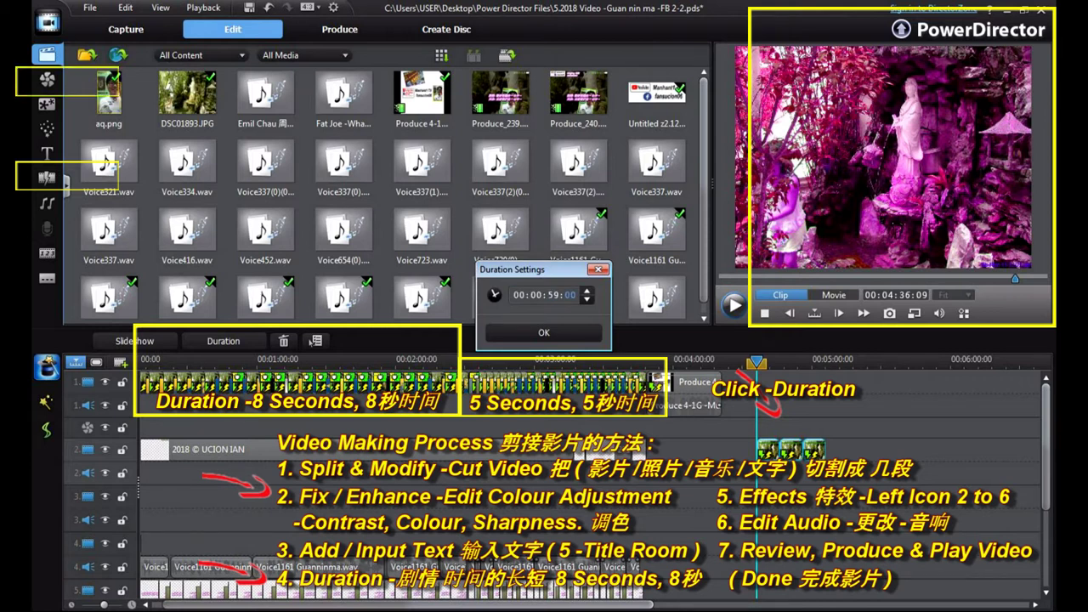
left_click(553, 295)
key("Return")
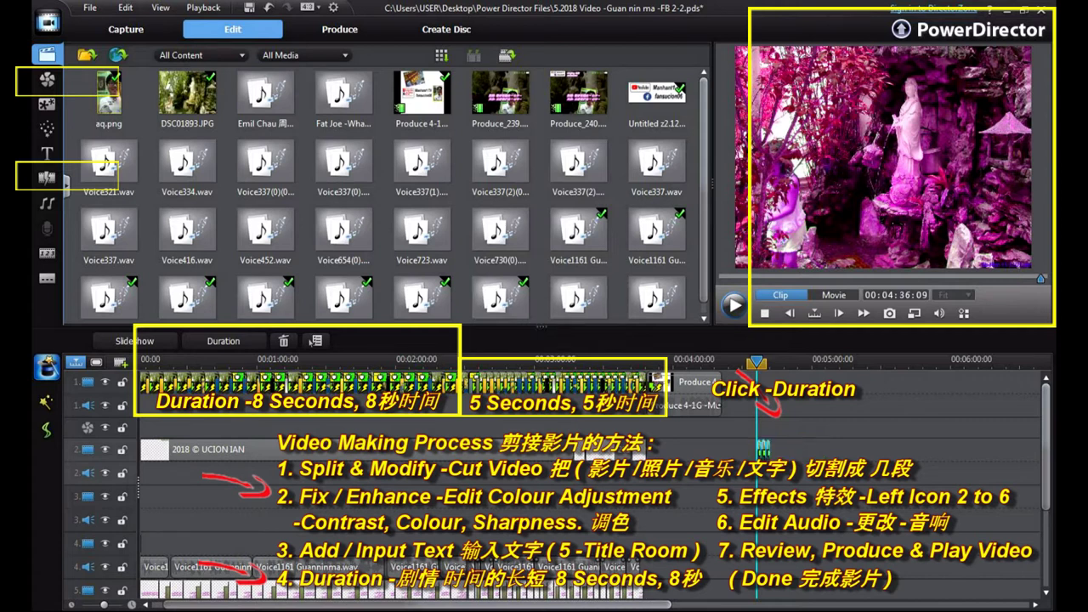
- Play the three short photos on track 2 in movie mode to preview how quickly they change
left_click(834, 295)
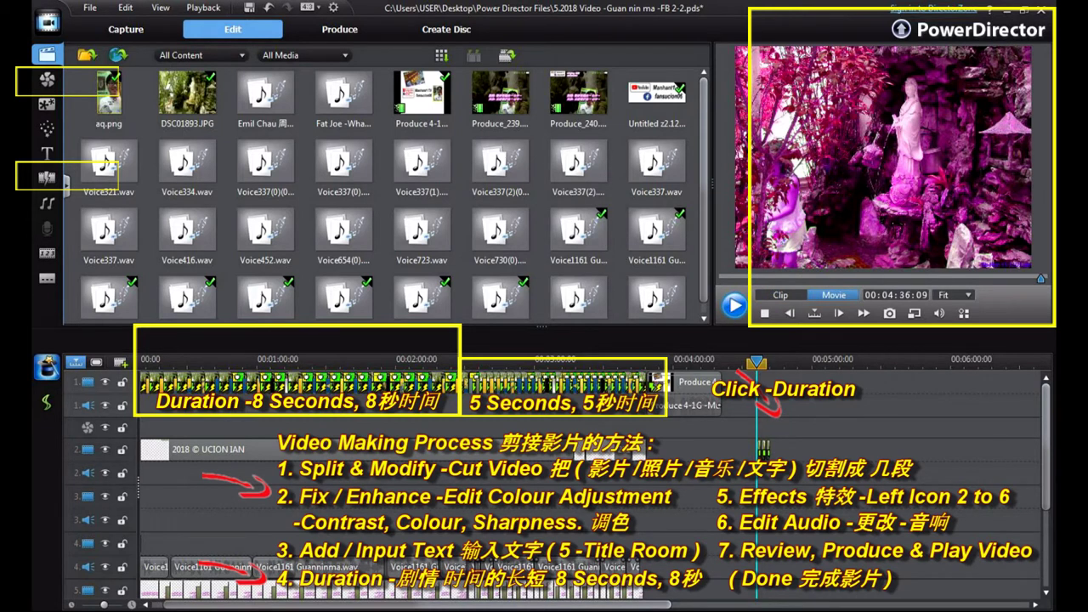
key("space")
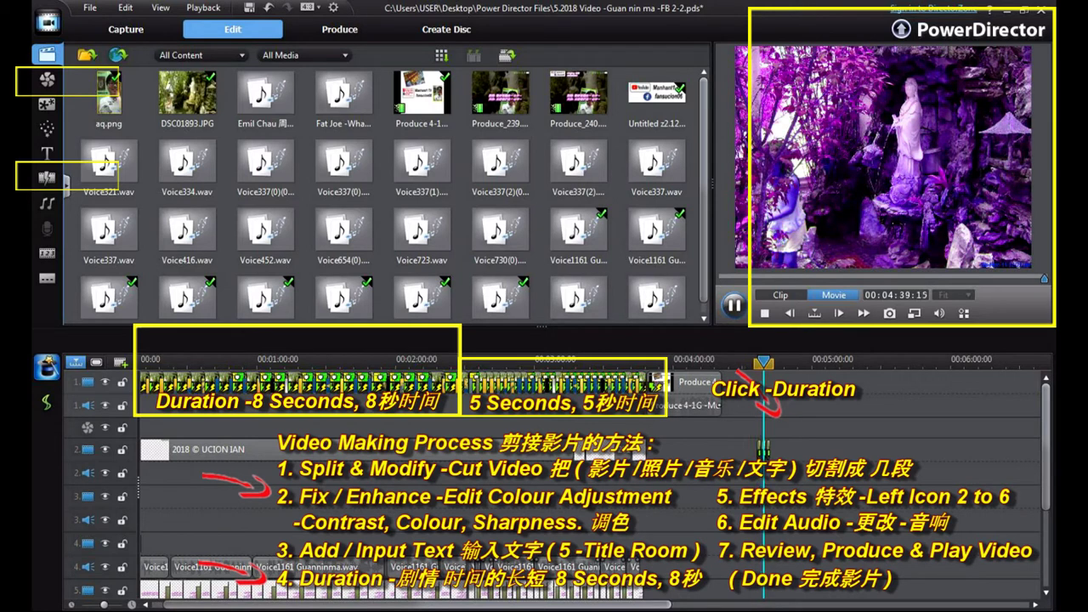
left_click(734, 306)
left_click(761, 450)
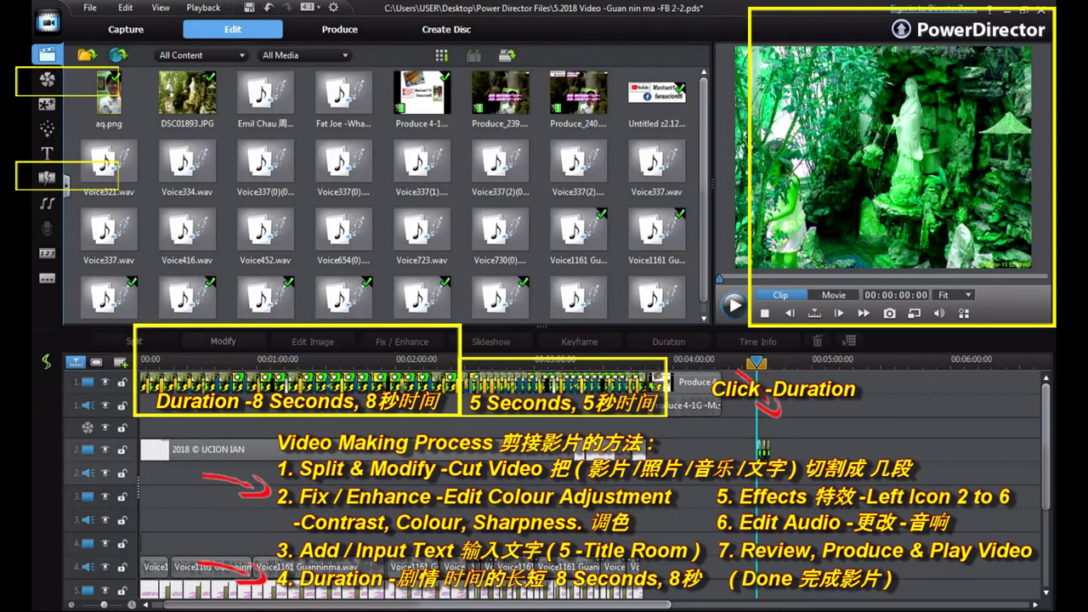
- Set the duration of all three recoloured photos on track 2 to 8 seconds
left_click(768, 449)
left_click(760, 450)
left_click(767, 450, "shift")
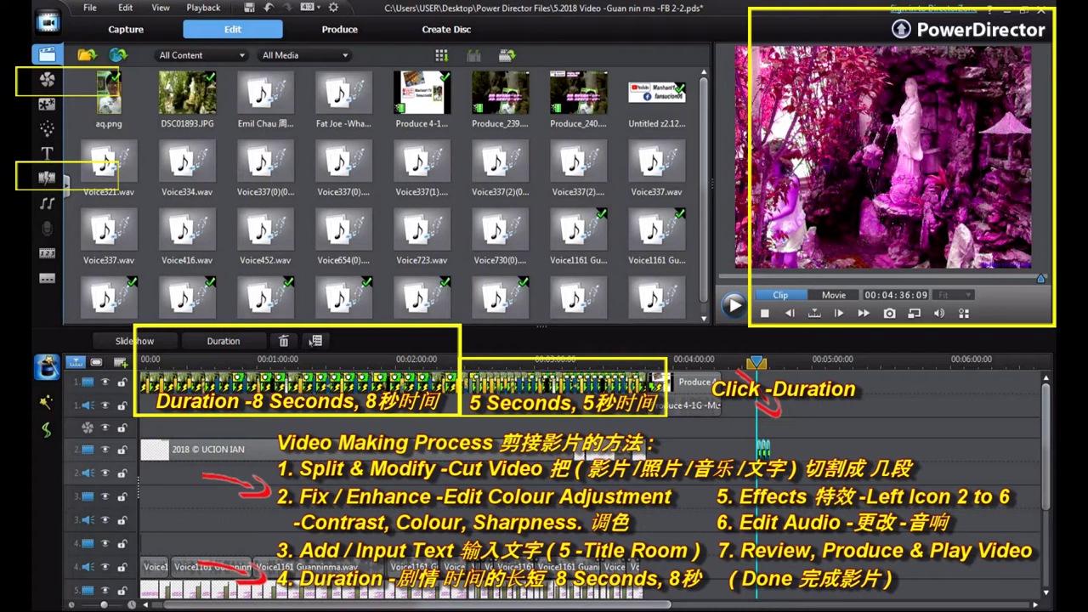
left_click(254, 450)
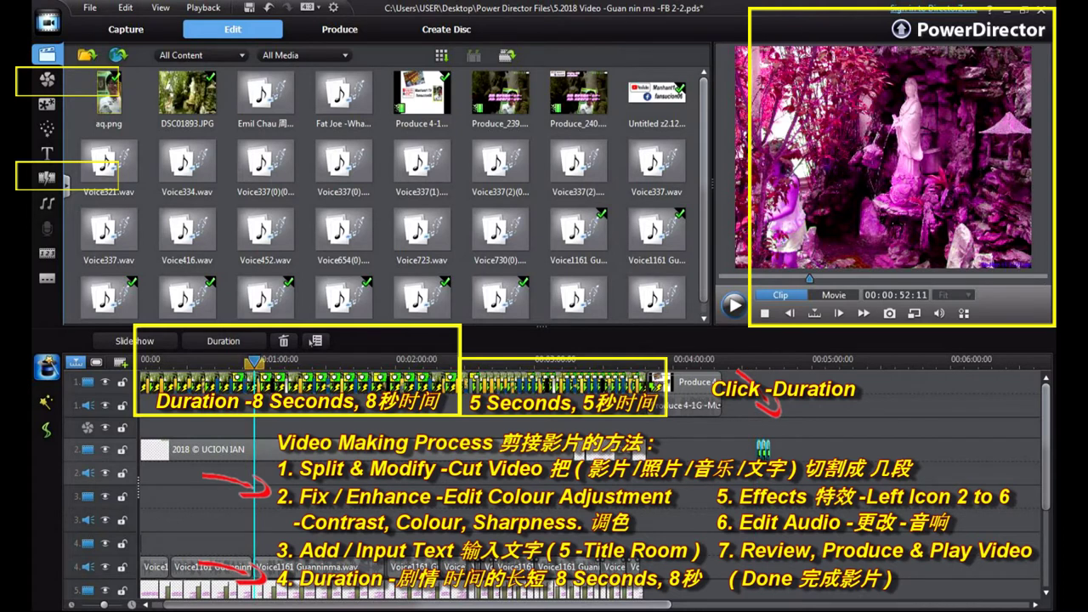
left_click(759, 450)
left_click(768, 450, "shift")
left_click(312, 341)
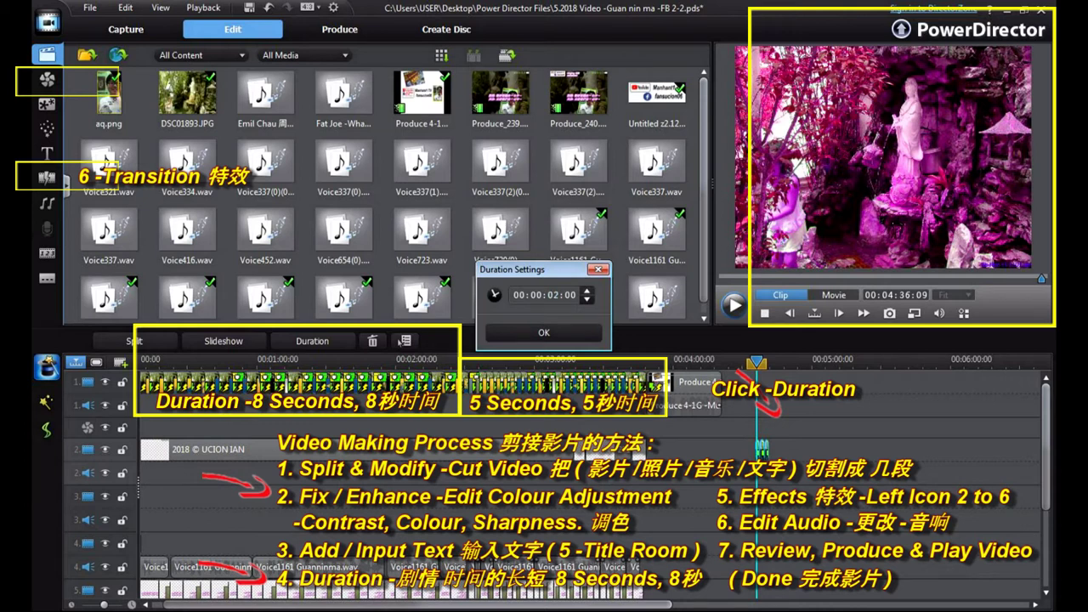
key("Return")
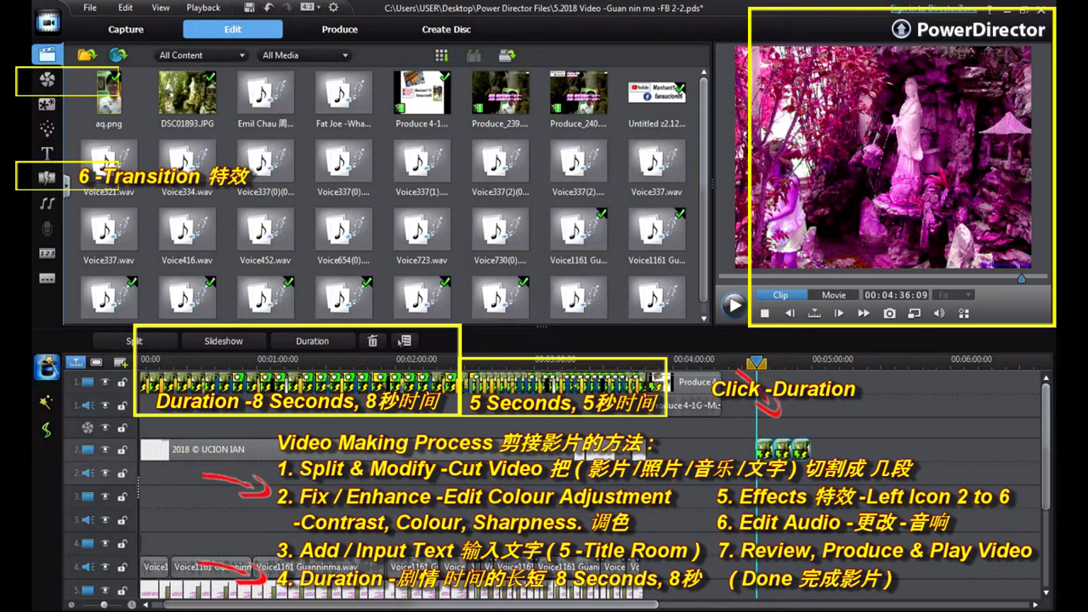
- Preview the first and second recoloured photos on track 2 individually
left_click(782, 448)
left_click(764, 448)
left_click(782, 448)
left_click(731, 449)
left_click(764, 448)
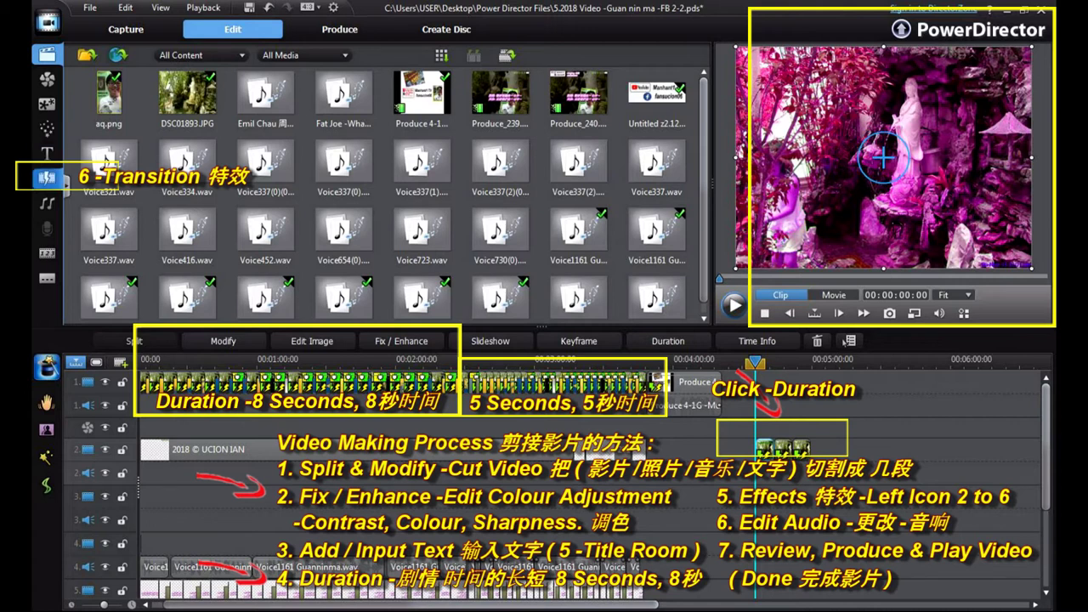
- Add a Fade transition between the first and second recoloured photos on track 2 and a Drain transition between the second and third
left_click(47, 177)
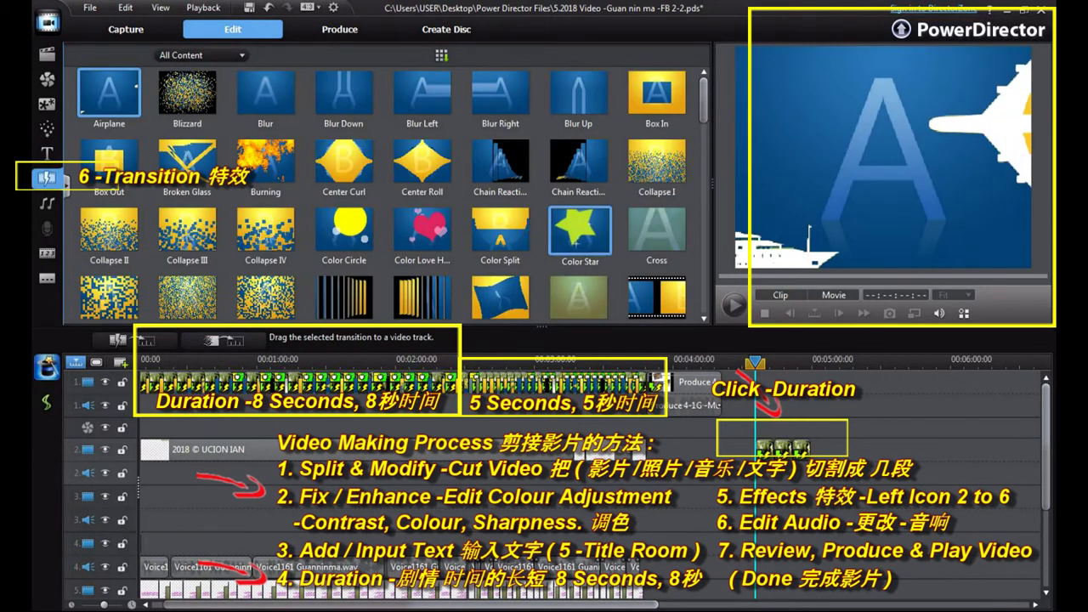
left_click(579, 298)
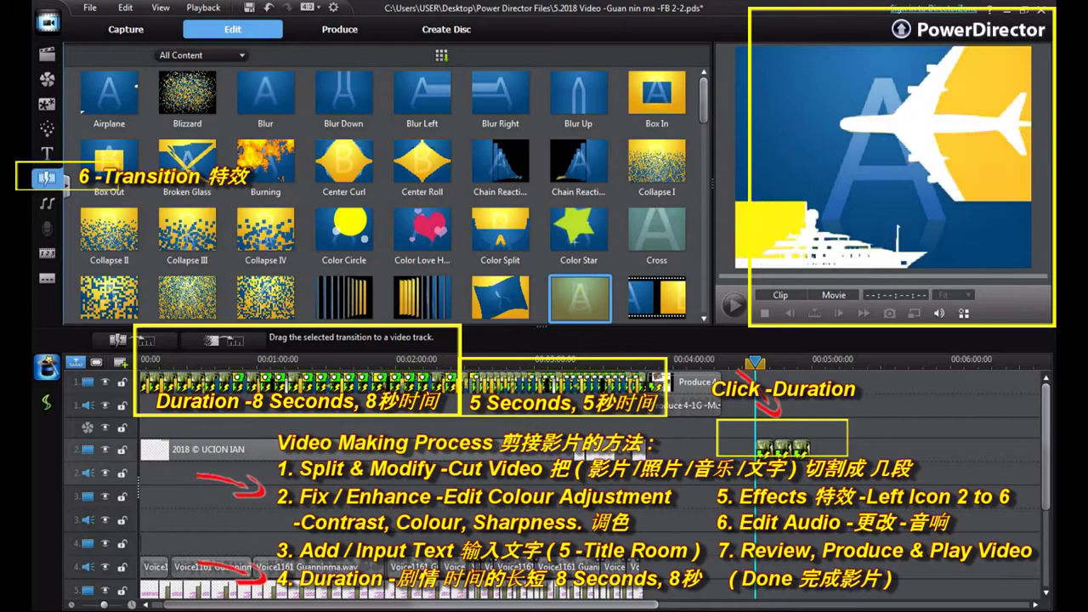
left_click_drag(704, 100, 704, 127)
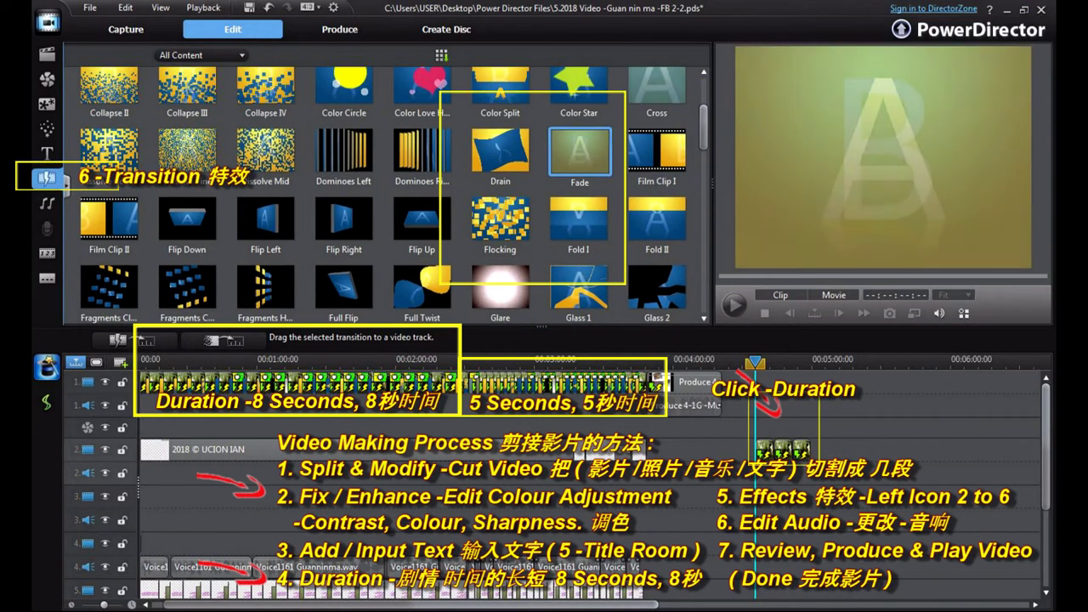
left_click_drag(579, 151, 773, 451)
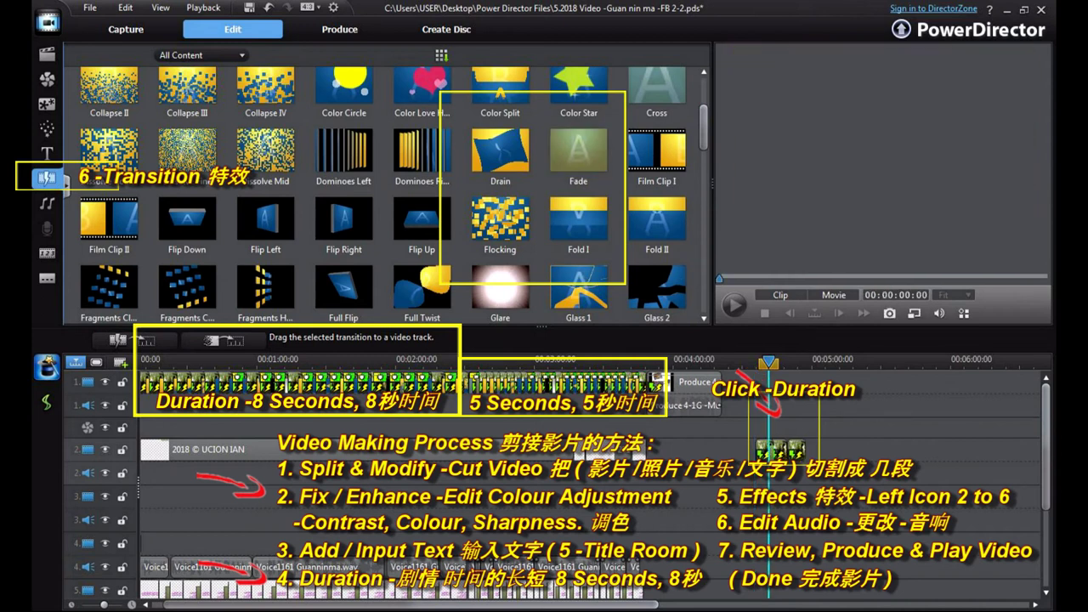
left_click(501, 151)
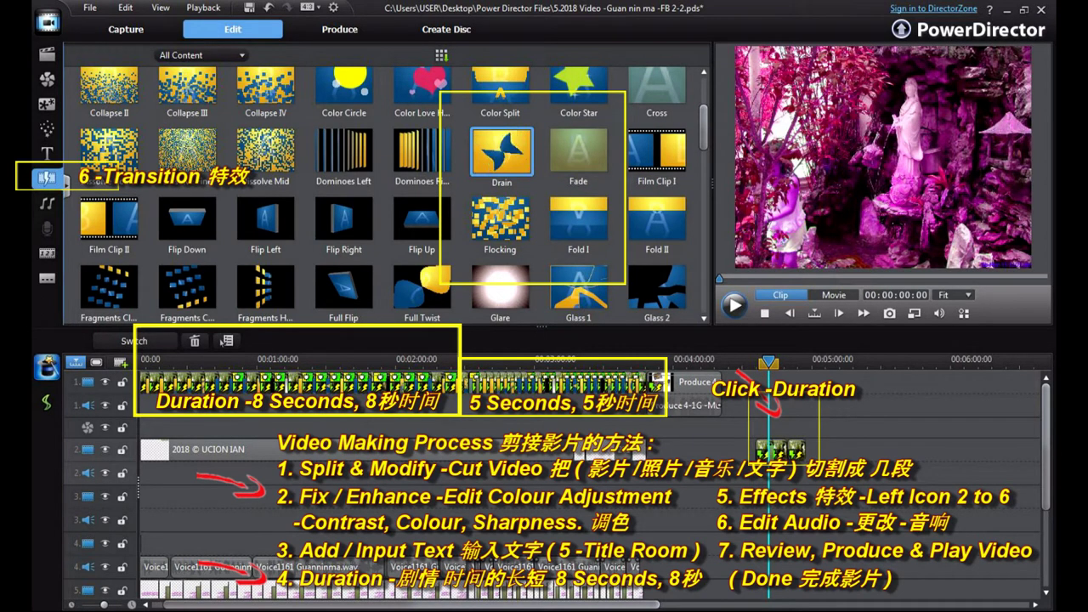
left_click(785, 451)
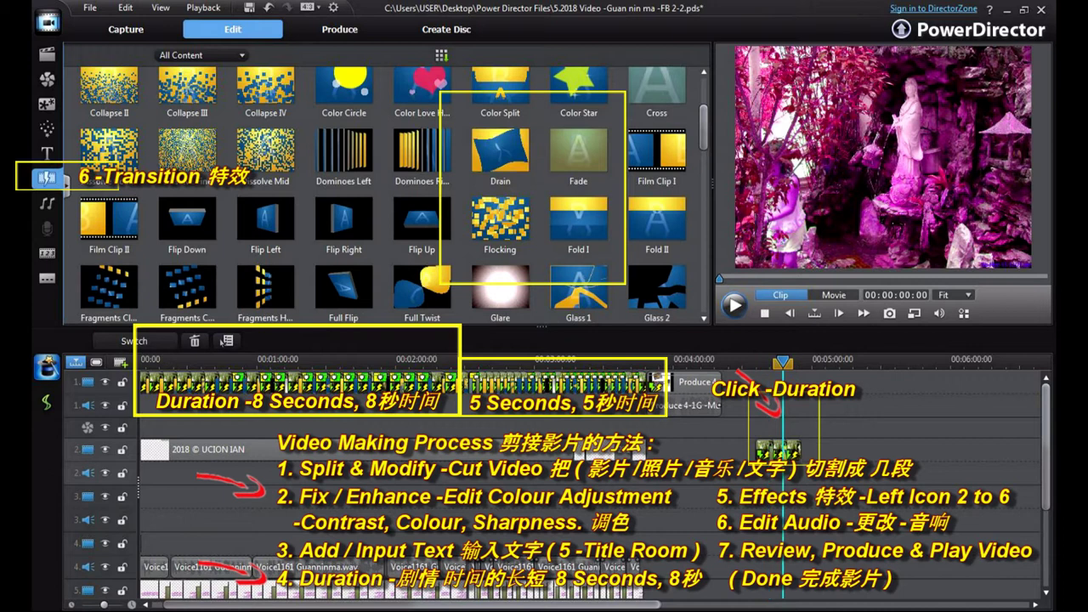
- Play the three recoloured photos on track 2 from just before the first one to preview the transitions
left_click(751, 362)
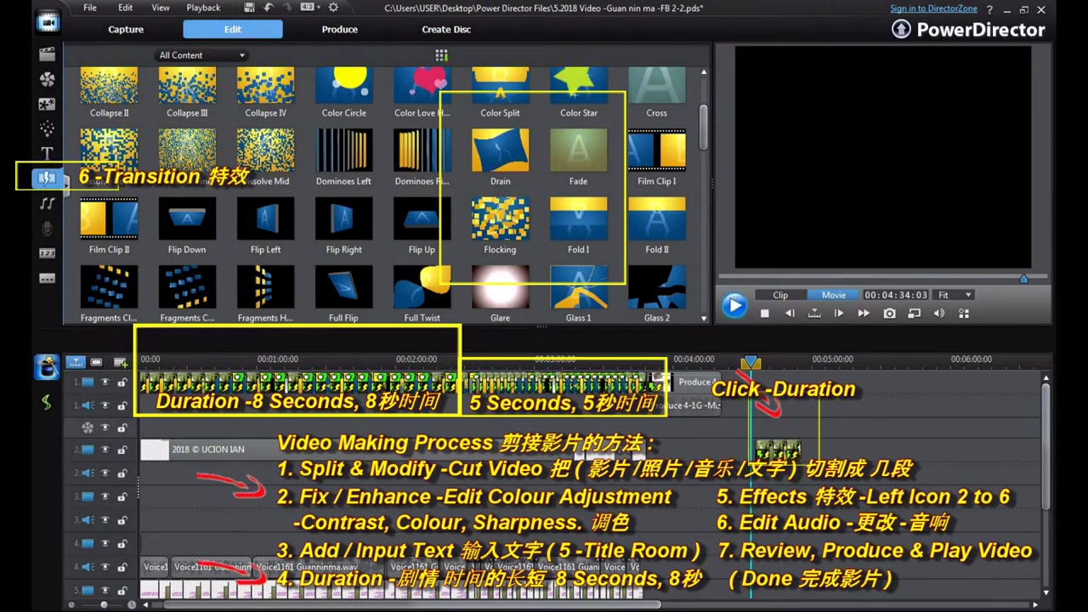
key("space")
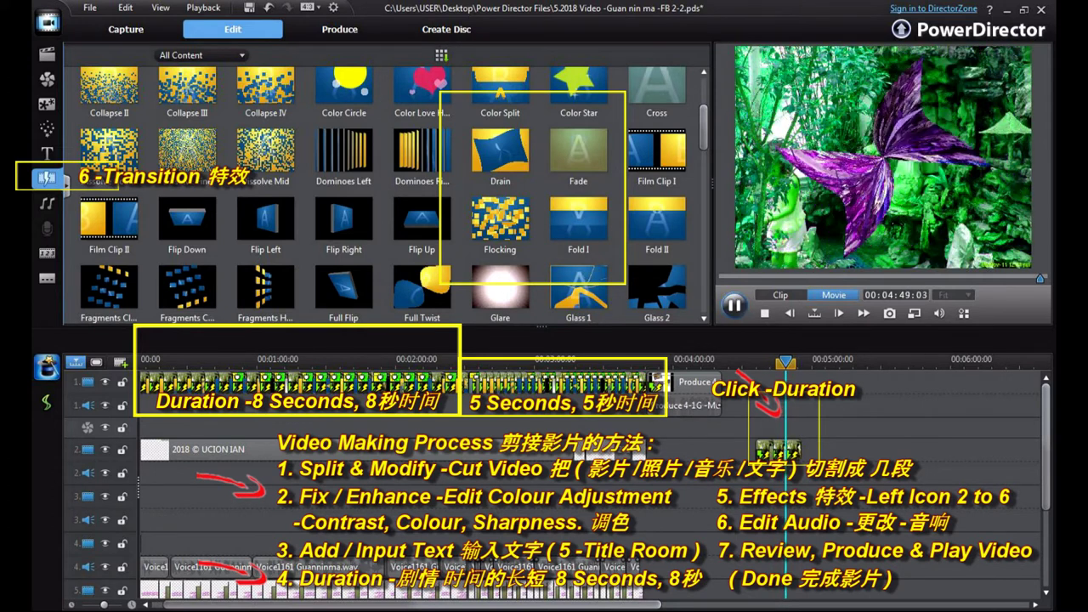
key("space")
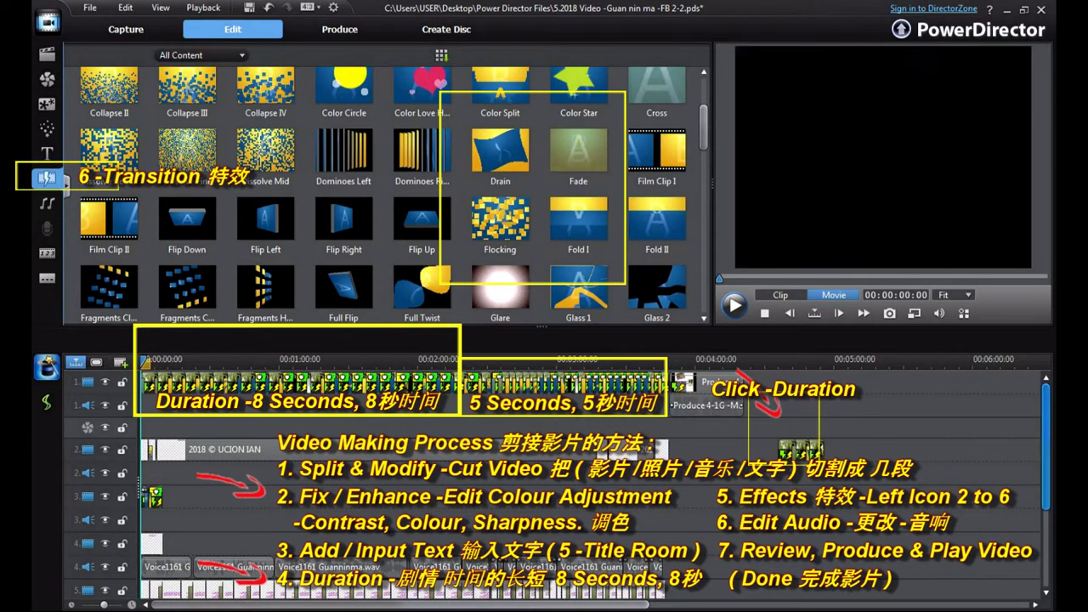
- Examine the opening photos on track 1 and the transition at 00:01:36:00
left_click(149, 382)
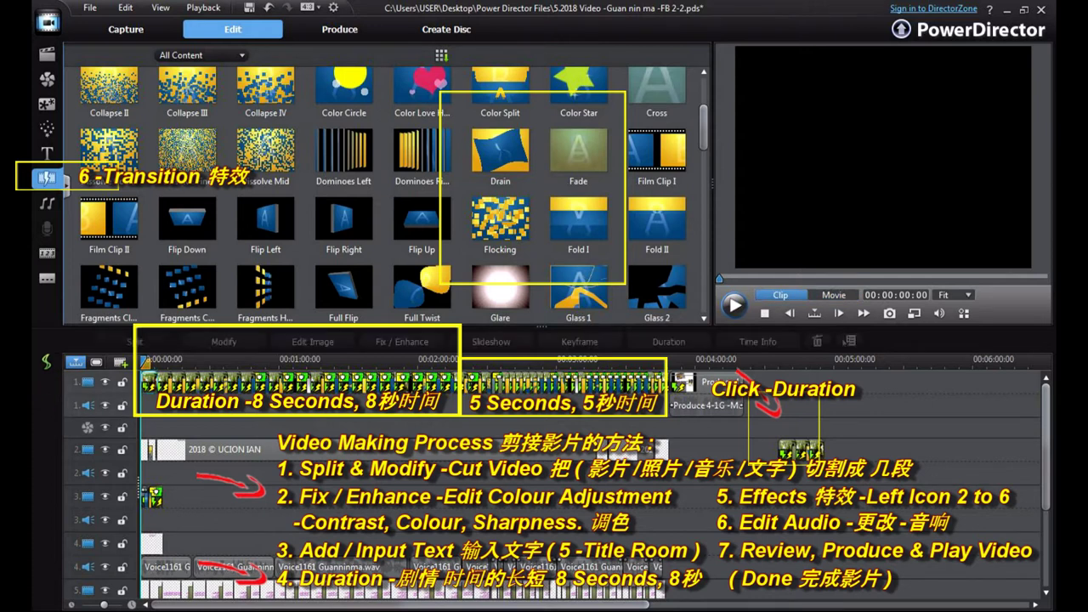
left_click(161, 383)
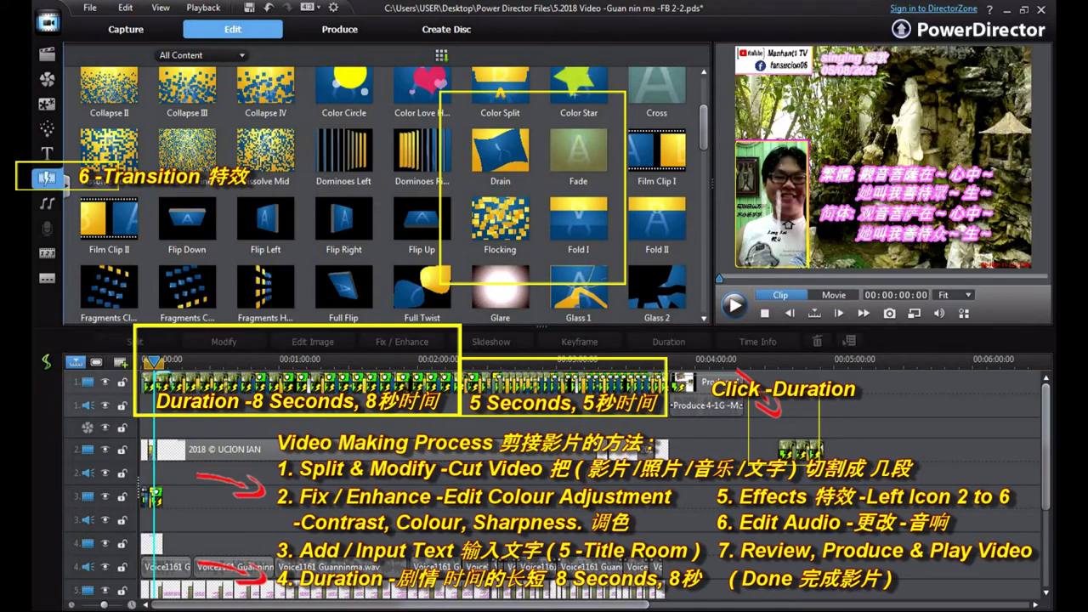
left_click(174, 383)
left_click(190, 382)
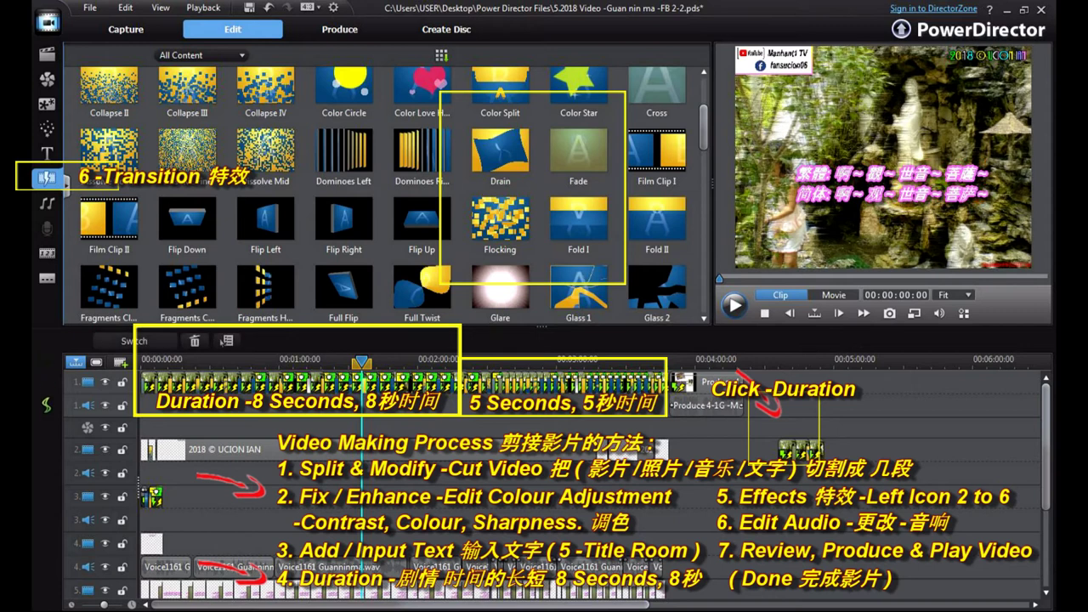
key("space")
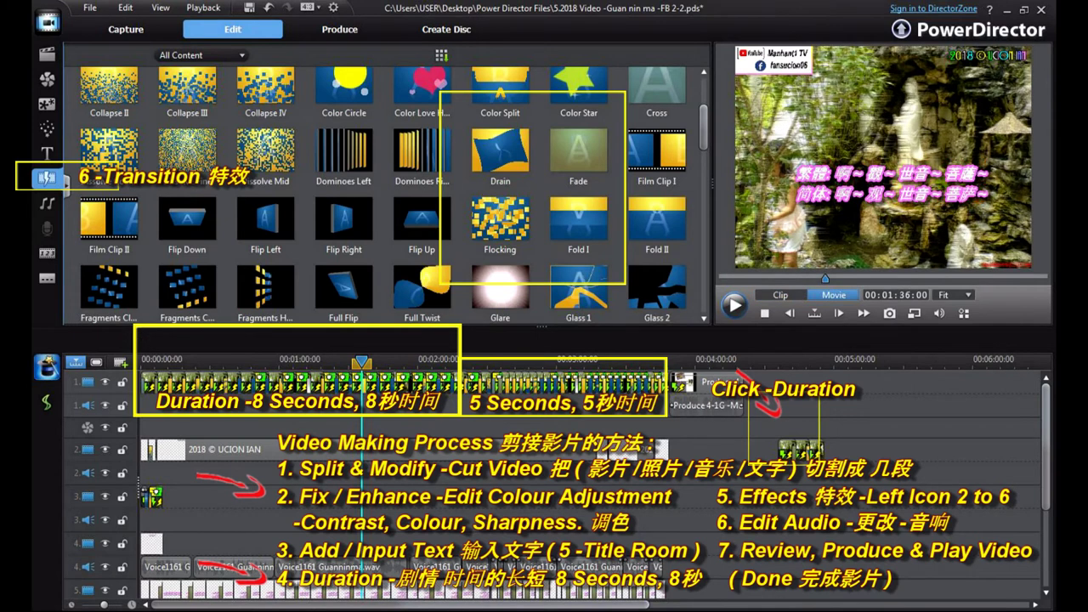
left_click(781, 295)
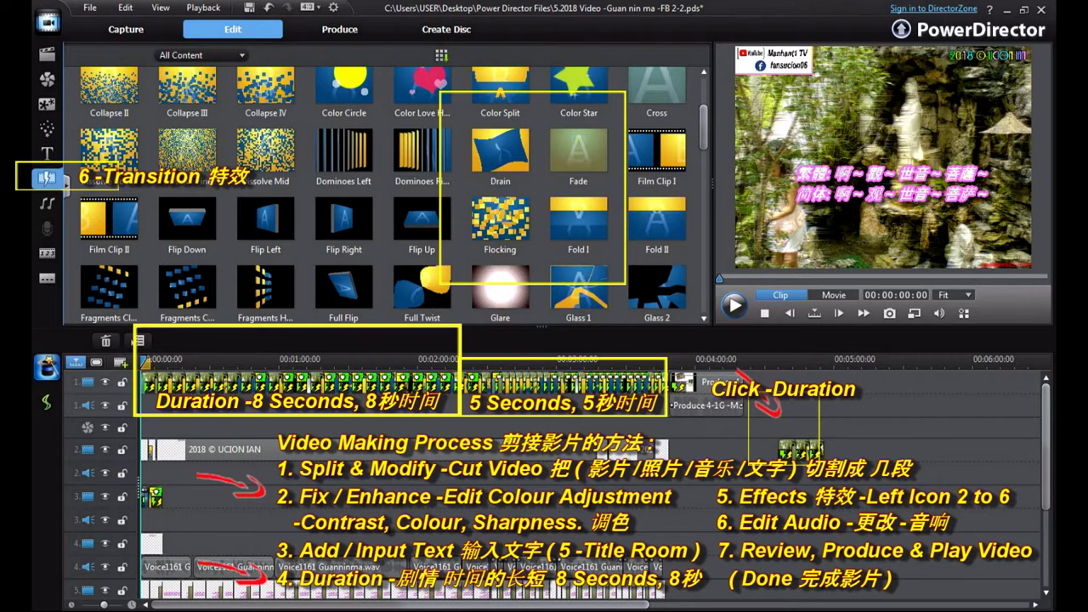
- View the first photo on track 1 in the PiP Designer
left_click(150, 382)
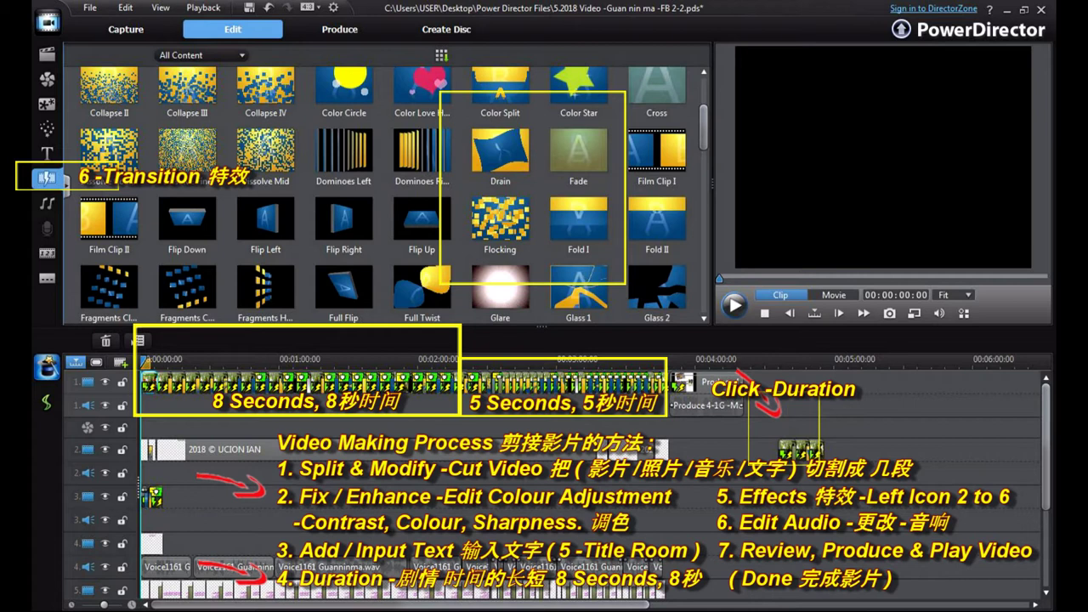
double_click(150, 383)
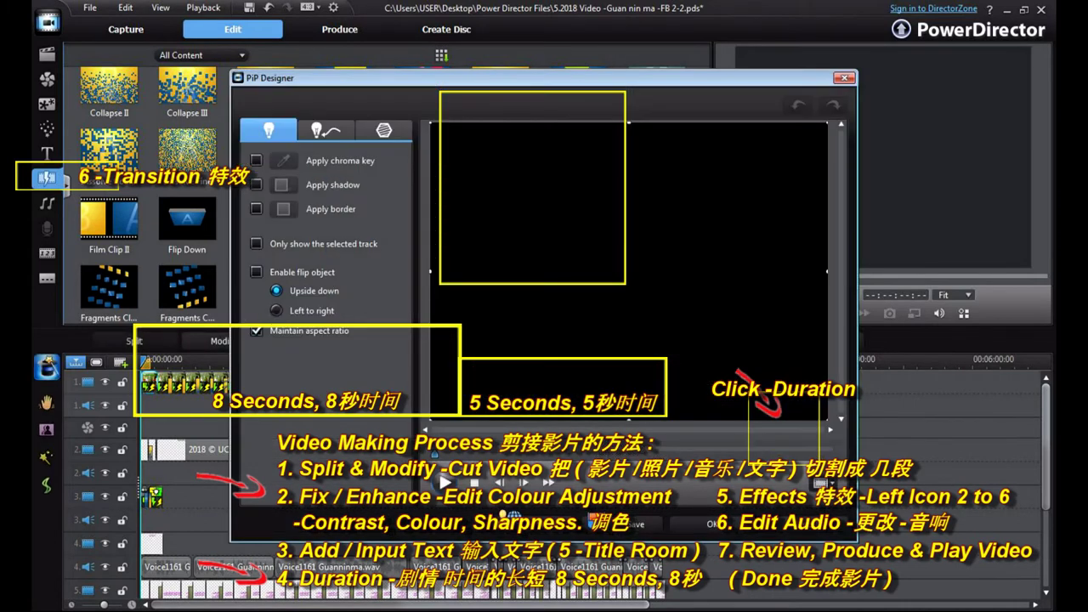
left_click(712, 525)
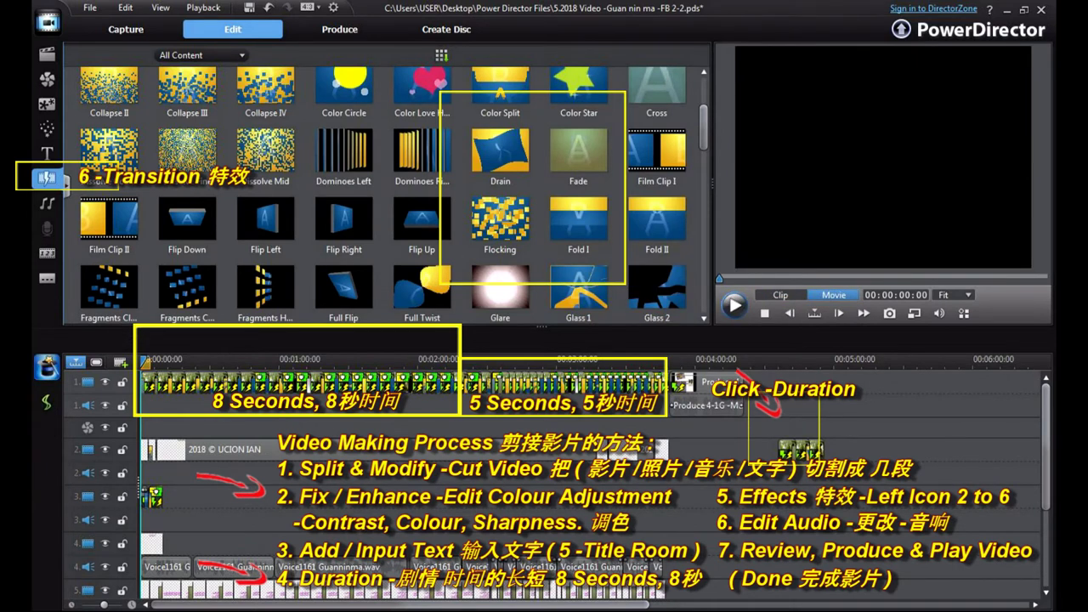
- View the effect settings of the green-tinted photo on track 1 shortly before 00:01:00:00
left_click(259, 383)
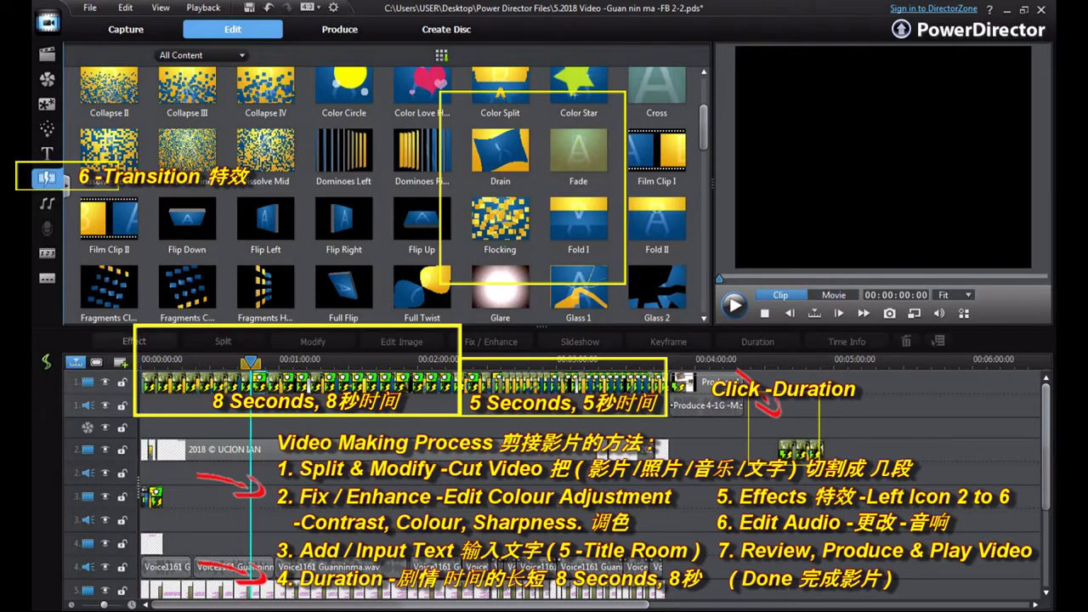
left_click(232, 383)
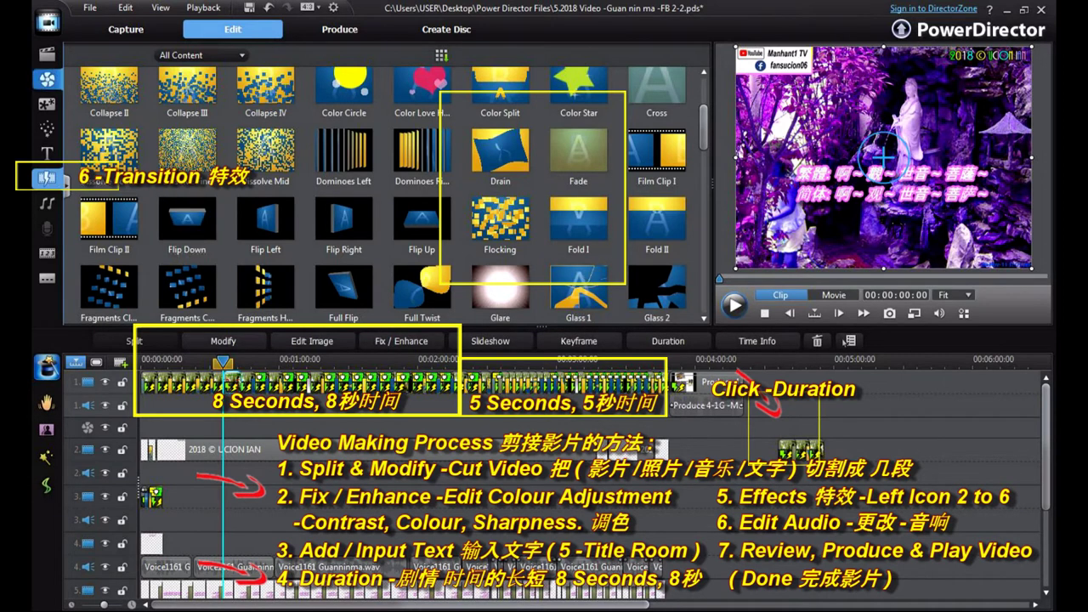
left_click(250, 380)
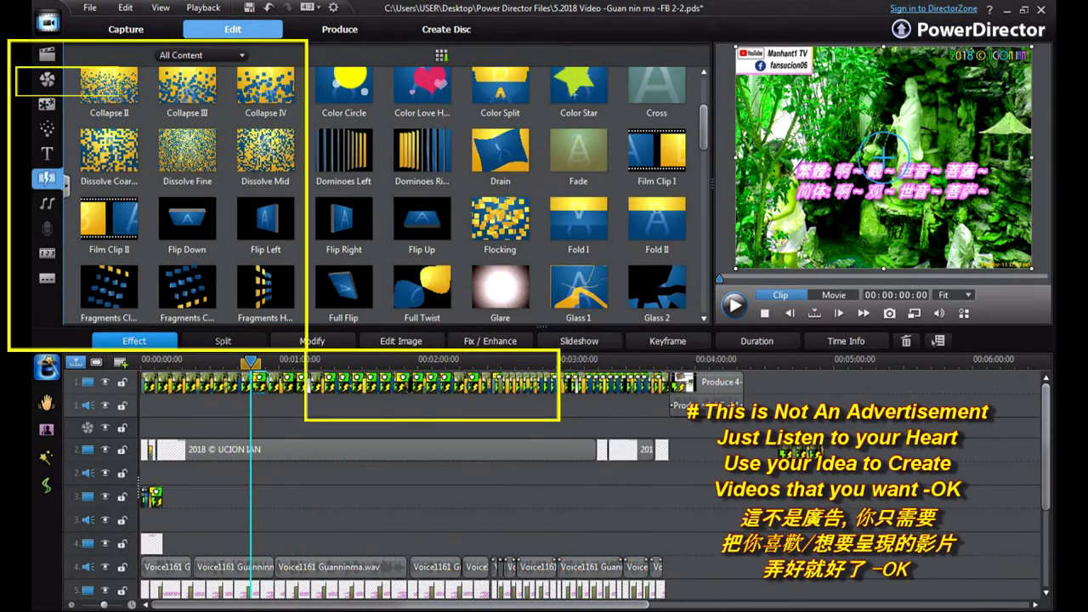
left_click(135, 341)
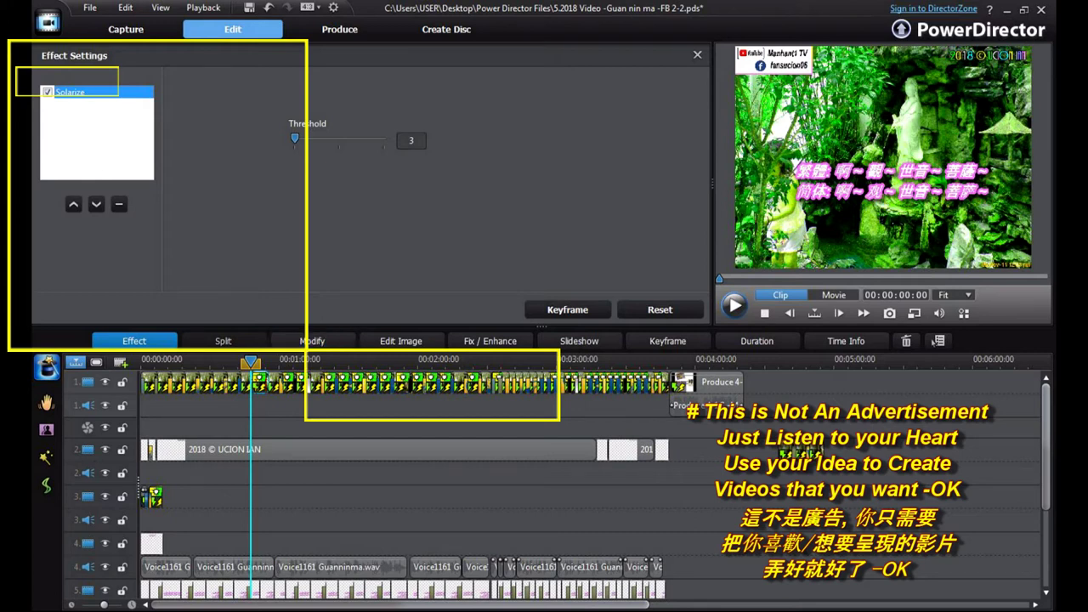
- Preview the movie at 00:00:51:02 and view the effect settings of the black-and-white photo on track 1 near 00:01:00:00
left_click(258, 363)
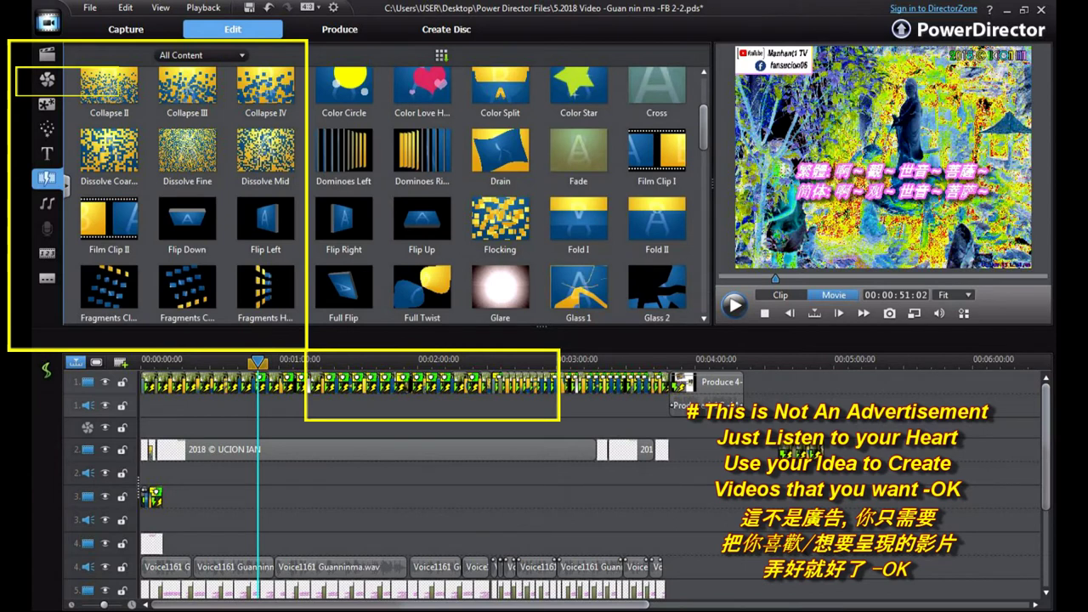
left_click(260, 384)
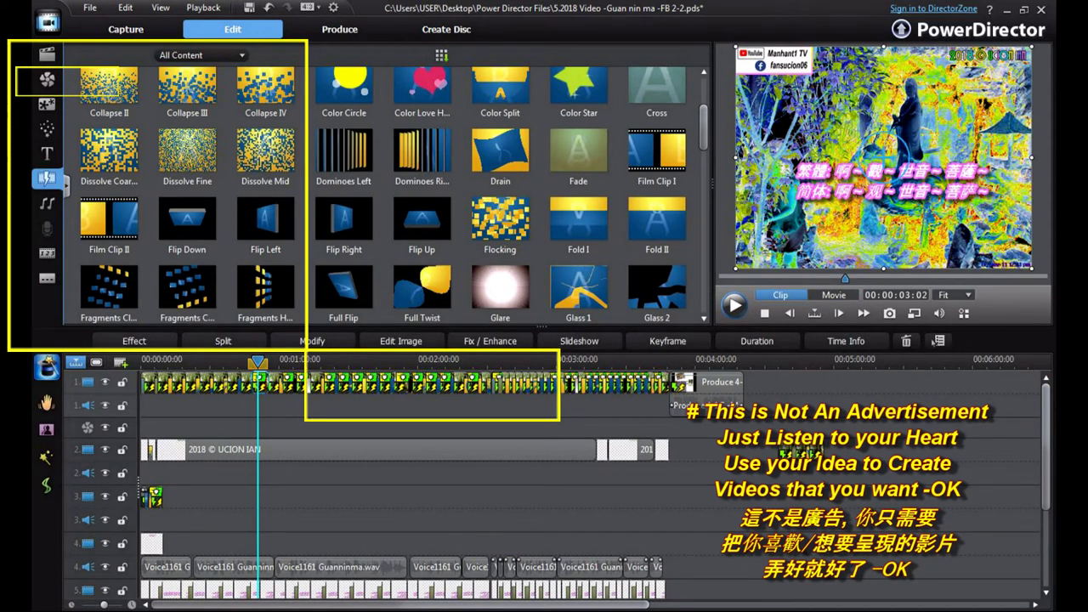
left_click(287, 383)
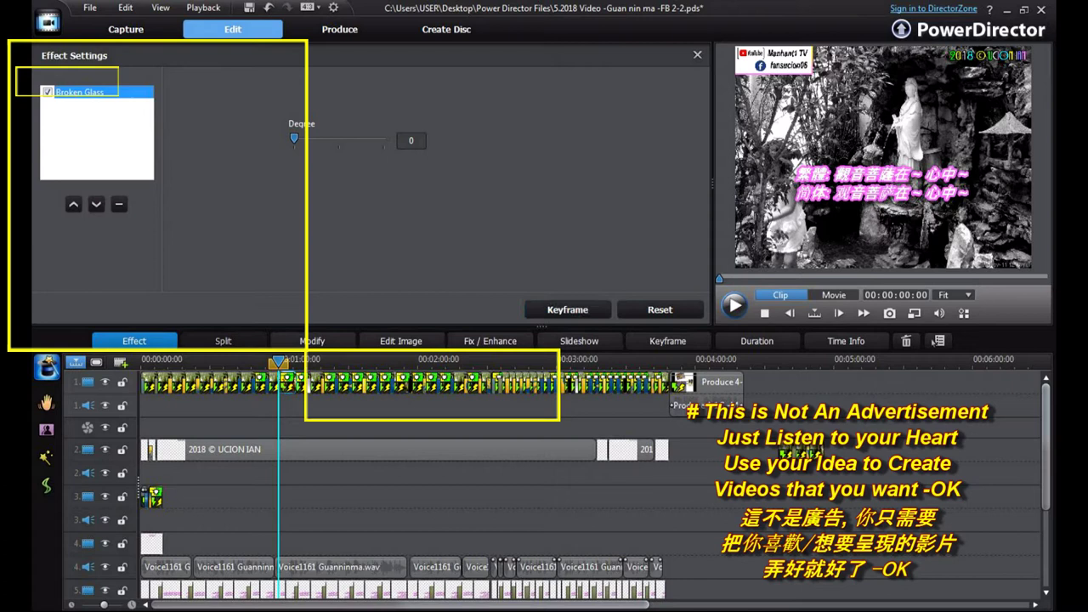
- Preview the movie at 00:01:09:05 and view the red-tinted photo there on track 1
left_click(300, 384)
key("ctrl+v")
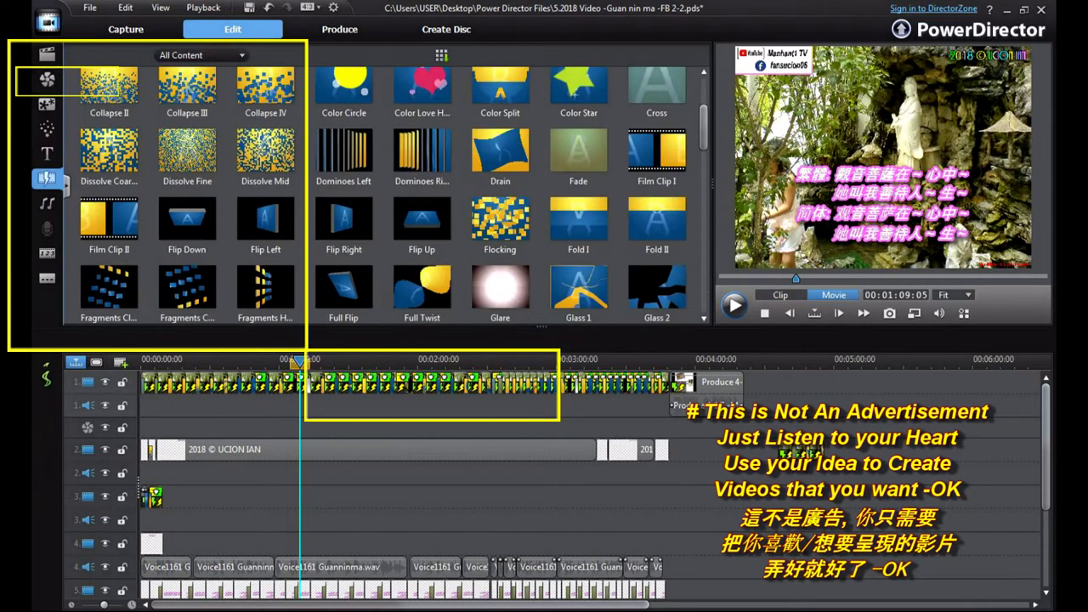
left_click(300, 383)
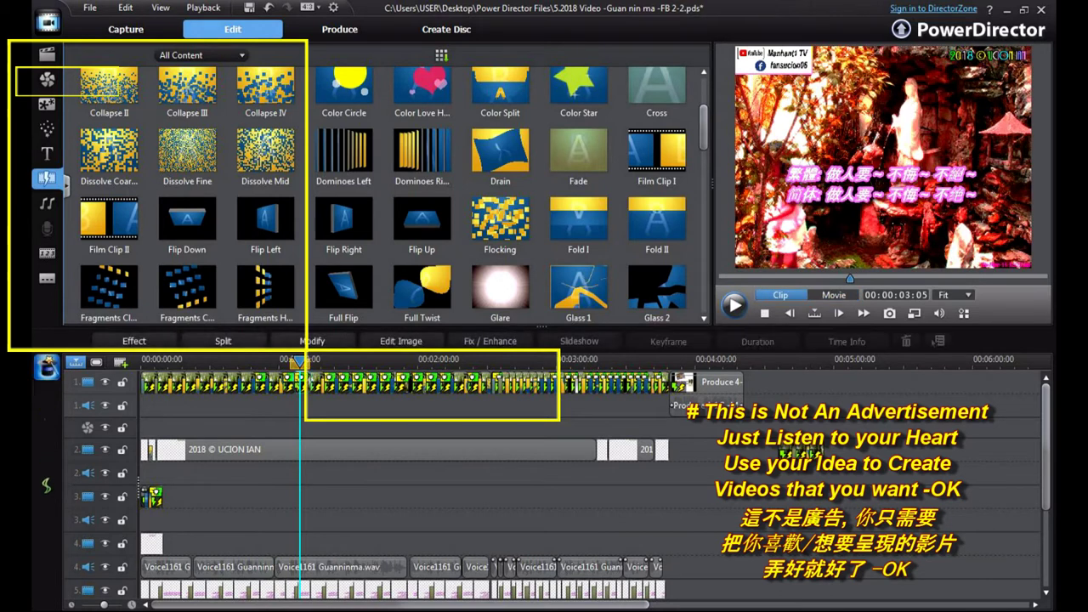
- Browse the video effects library and preview the Bloom effect
left_click(884, 158)
left_click(108, 151)
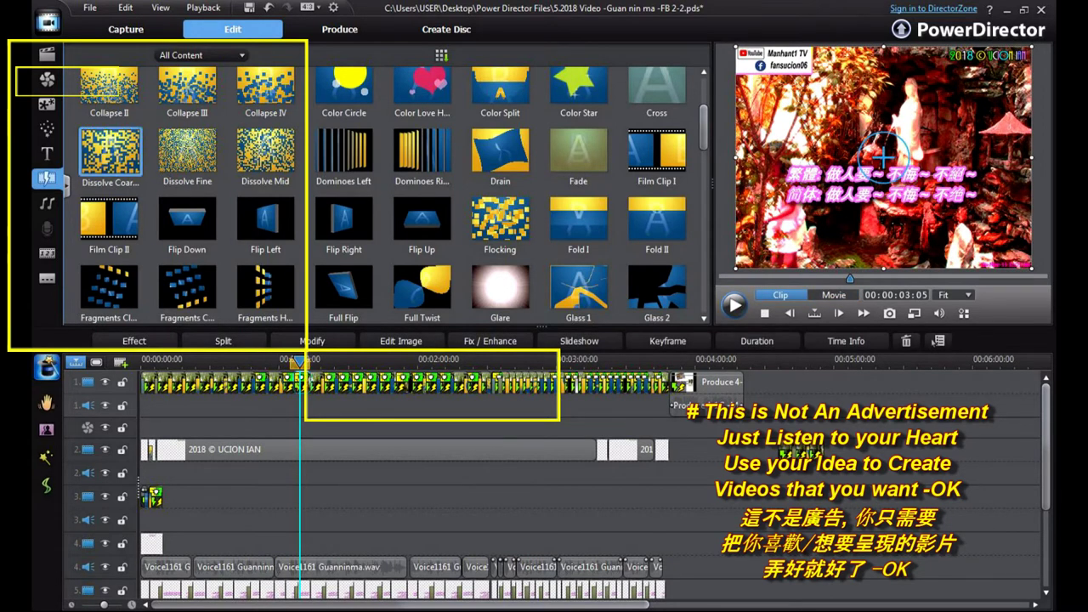
left_click(47, 79)
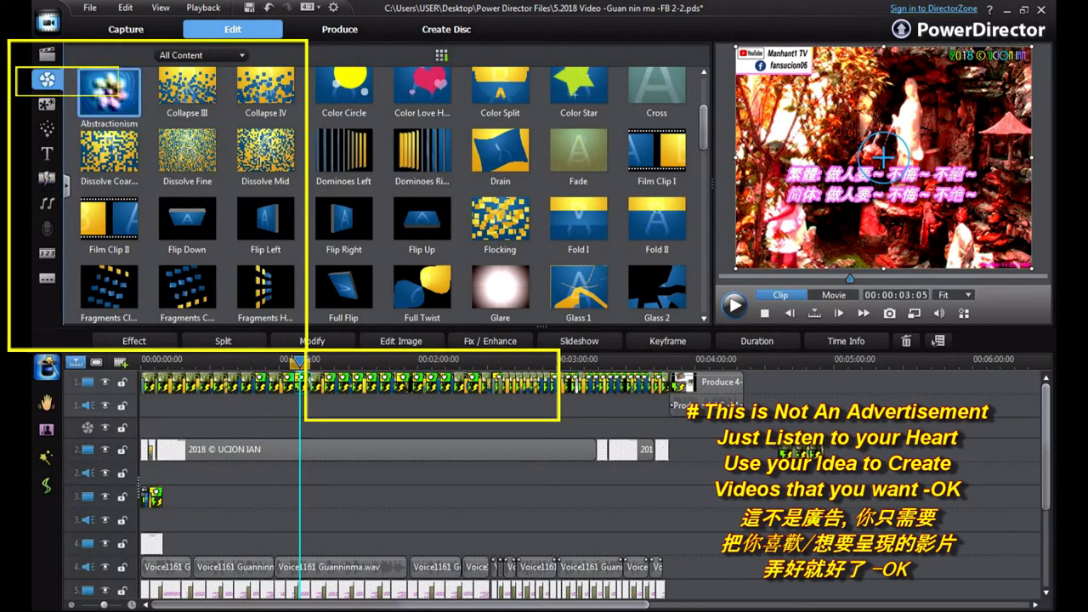
left_click(343, 94)
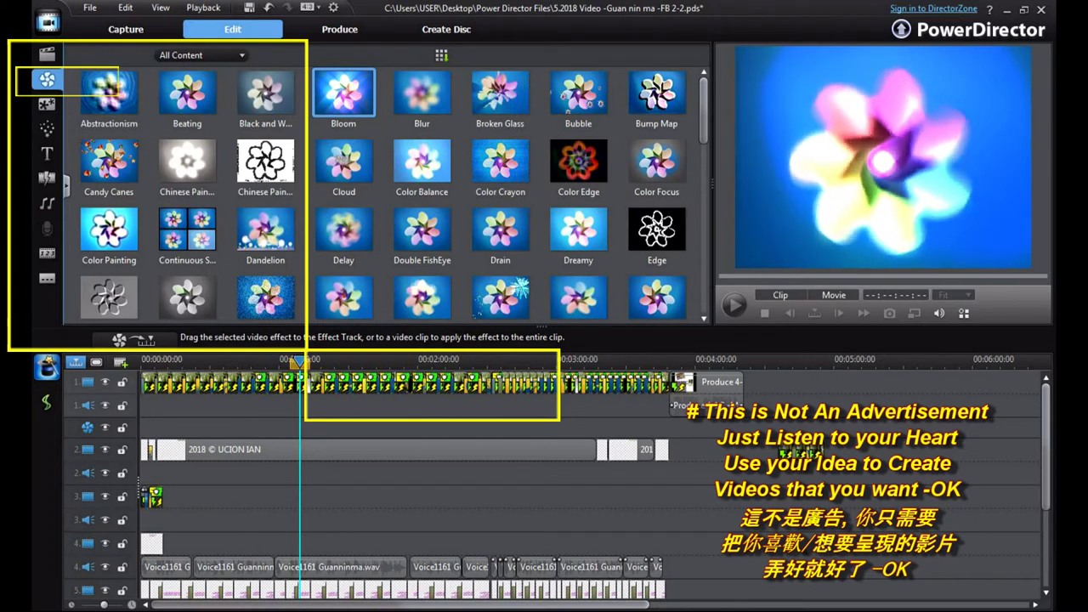
- View the effect settings of the photo on track 1 at 00:01:24:00 and close them again
left_click(334, 361)
left_click(329, 383)
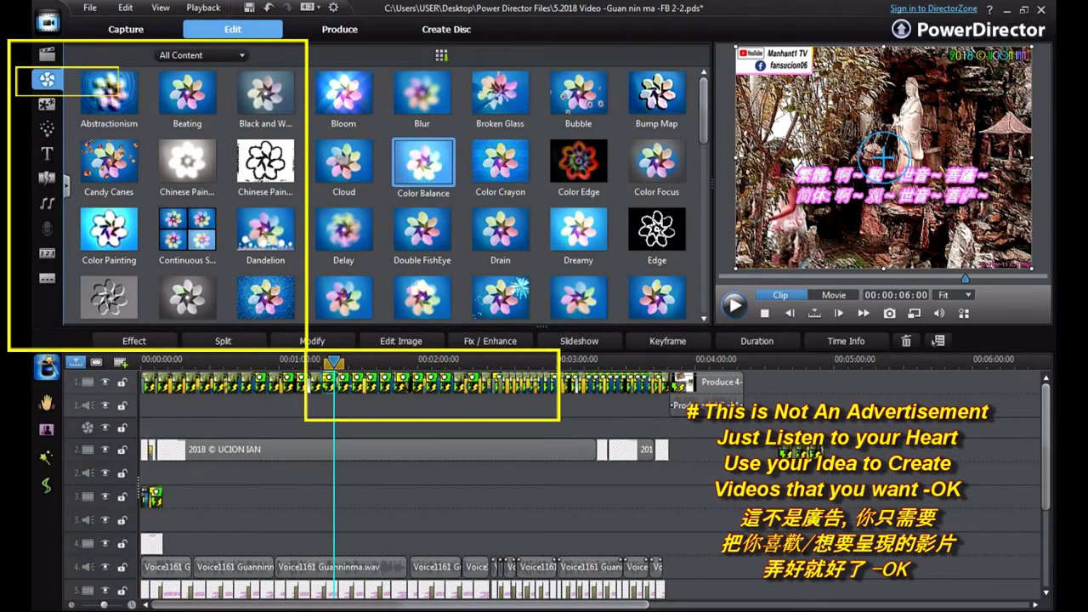
left_click(134, 341)
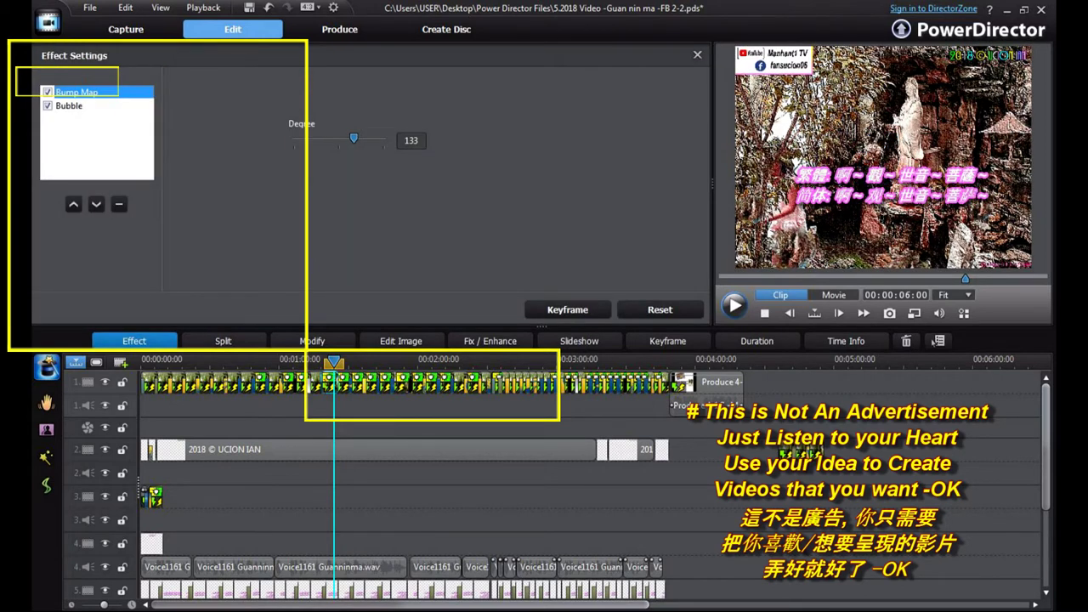
left_click(697, 54)
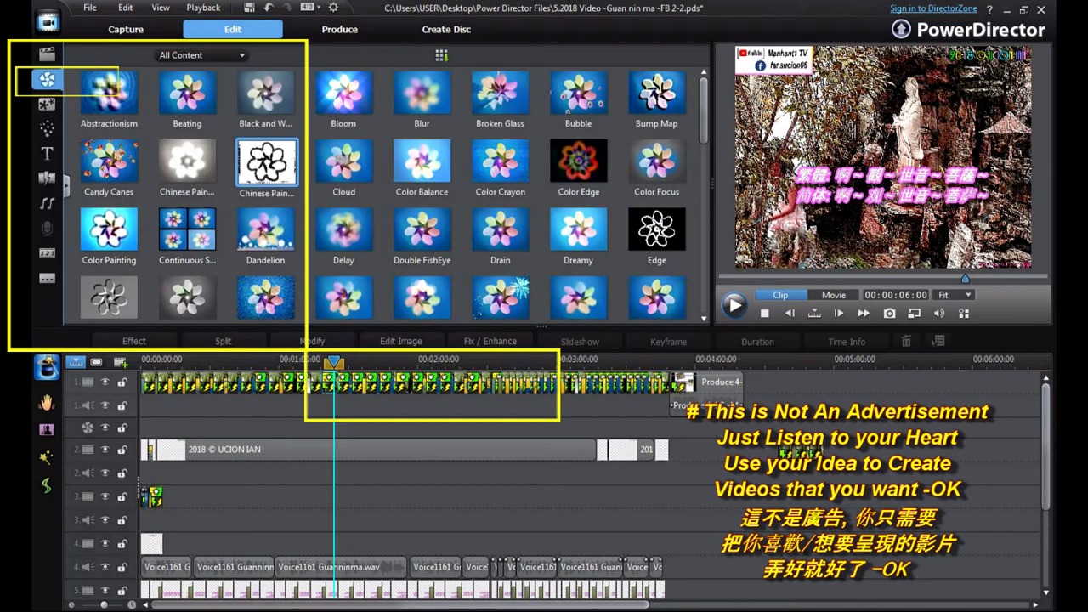
- Preview the Bump Map and Bubble effects in the video effects library
left_click(658, 95)
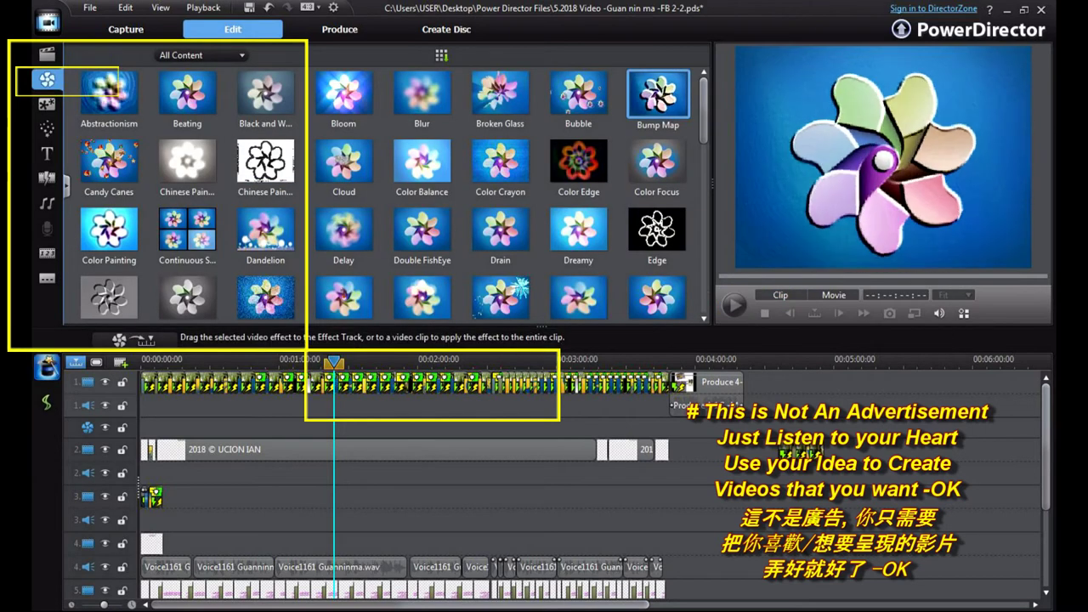
left_click(580, 94)
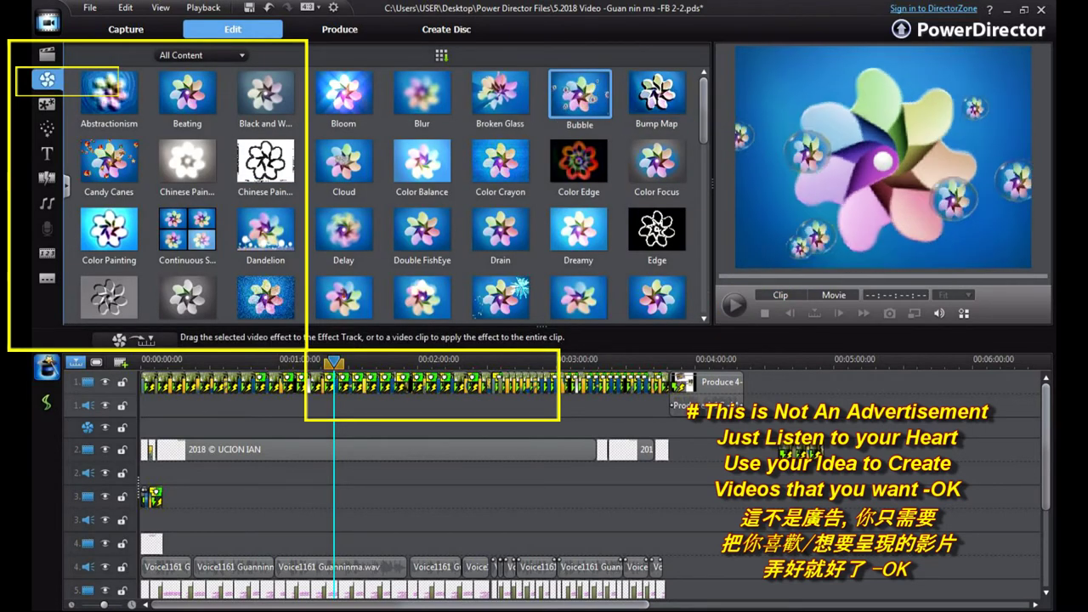
left_click(571, 427)
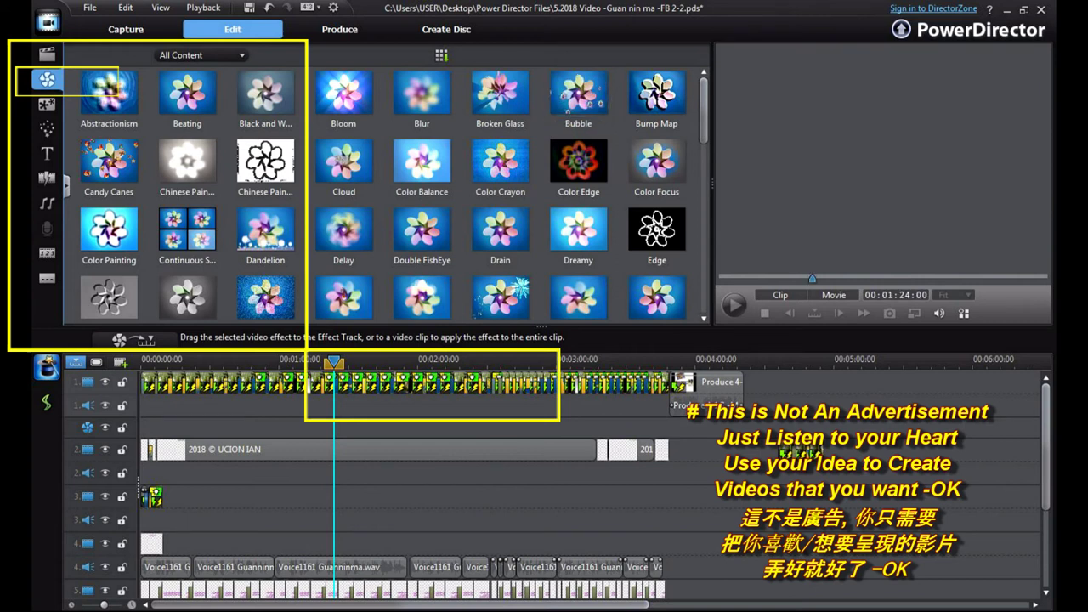
- Examine the applied effects on the photos on track 1 from 00:01:24:00 onwards
left_click(342, 383)
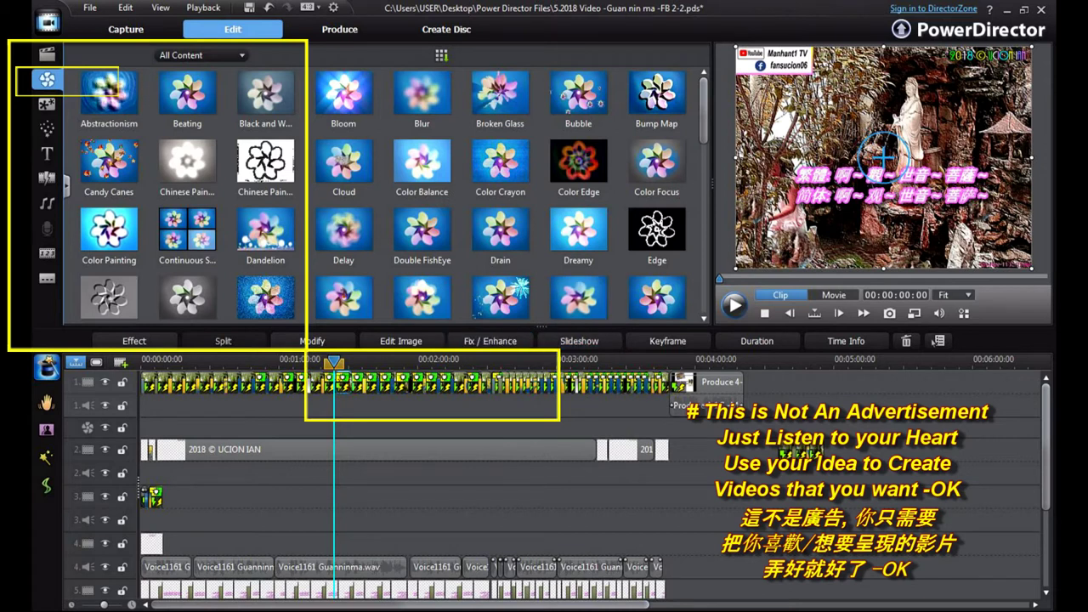
left_click(357, 384)
left_click(135, 341)
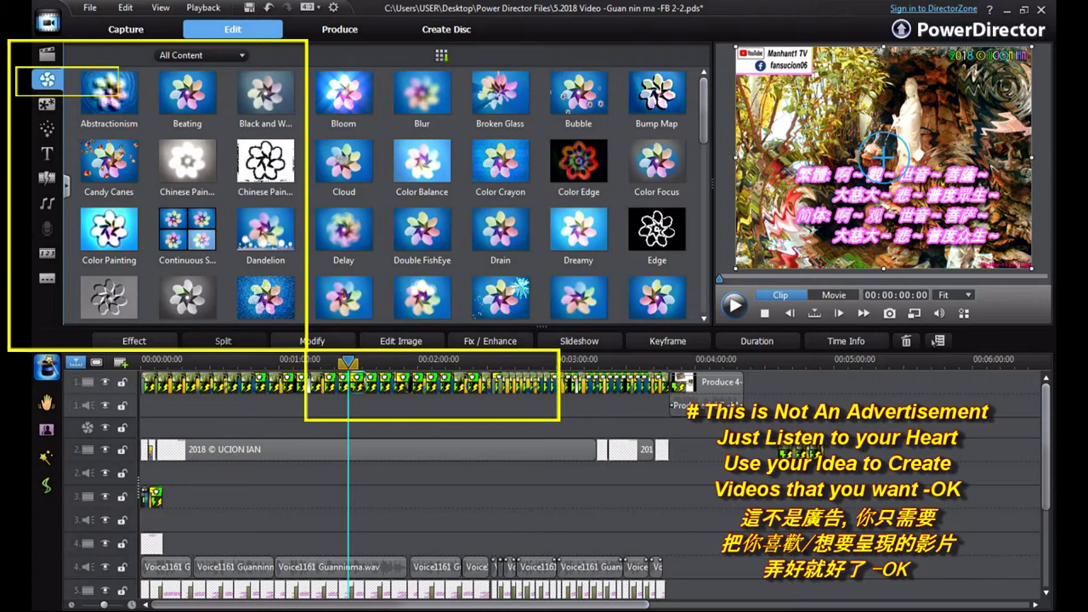
left_click_drag(349, 363, 357, 363)
left_click(357, 383)
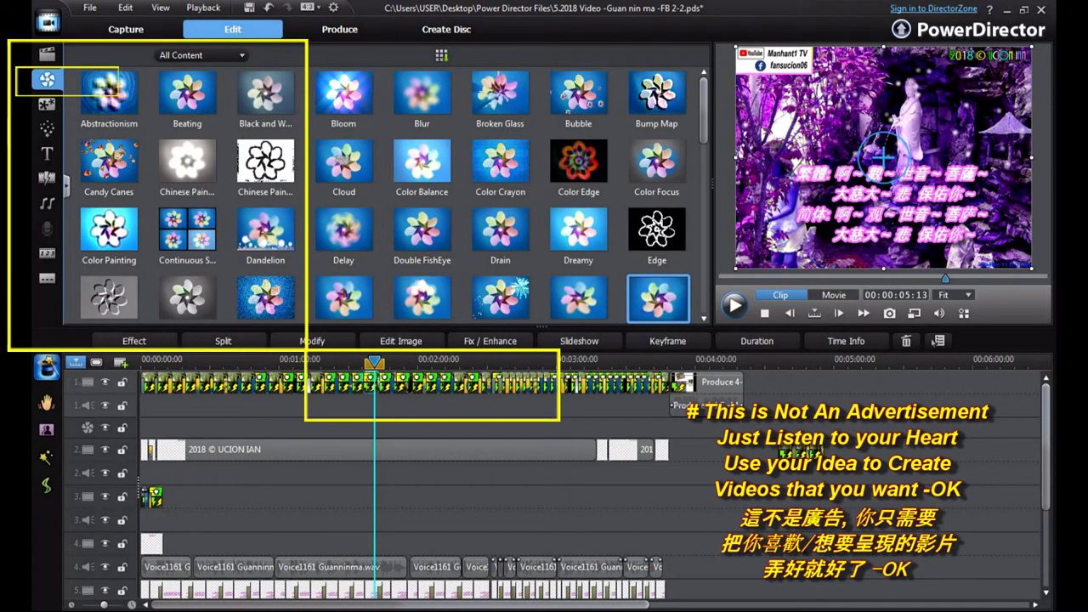
- Scrub the movie from 00:01:40:15 onwards to view the next photos and transition on track 1
left_click(404, 406)
left_click_drag(374, 362, 373, 363)
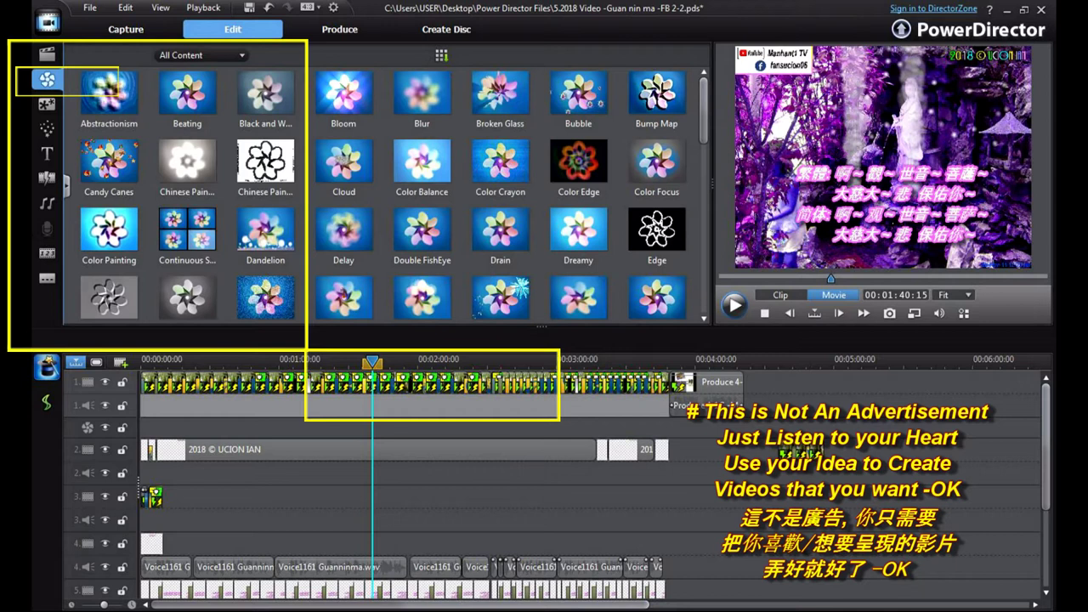
left_click_drag(372, 362, 402, 363)
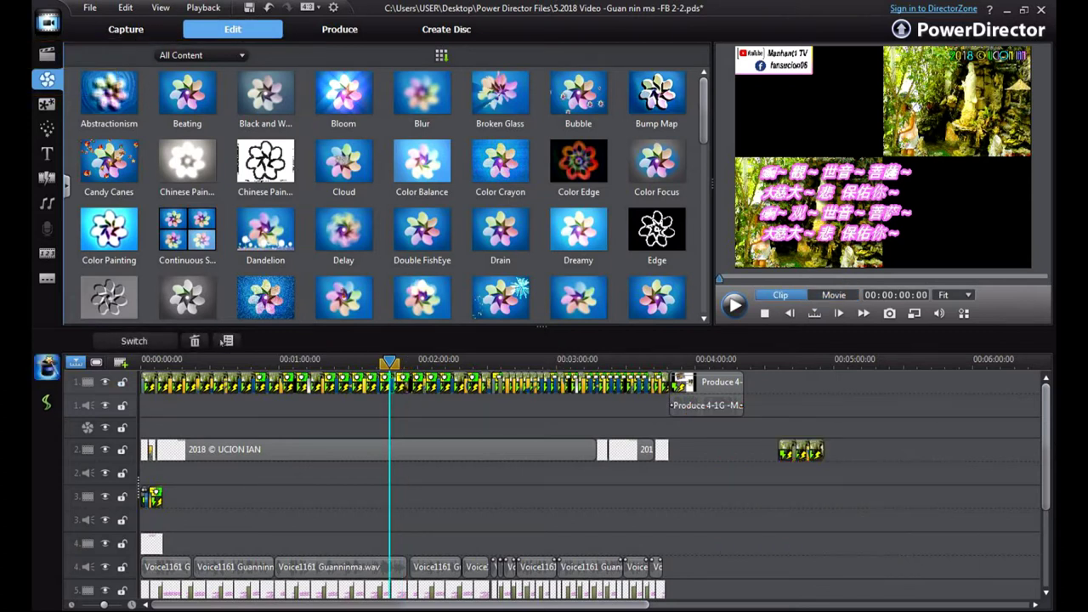
- Examine the timeline tracks from the beginning, including the copyright title on track 2 and the voice clips on track 4
left_click(148, 383)
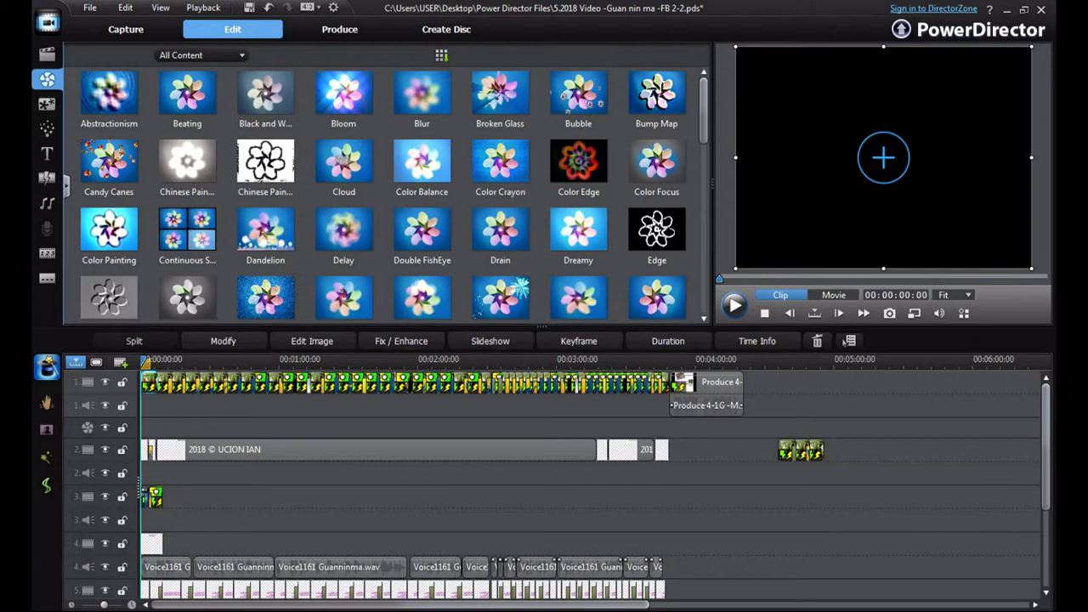
left_click(943, 463)
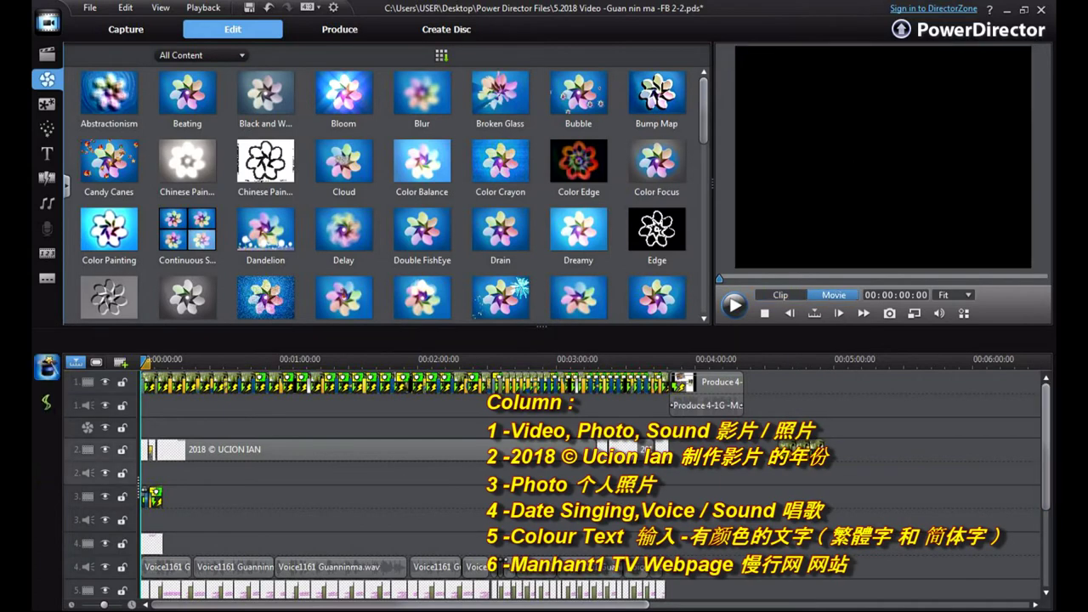
left_click_drag(1047, 459, 1046, 488)
scroll(590, 480, "up", 2)
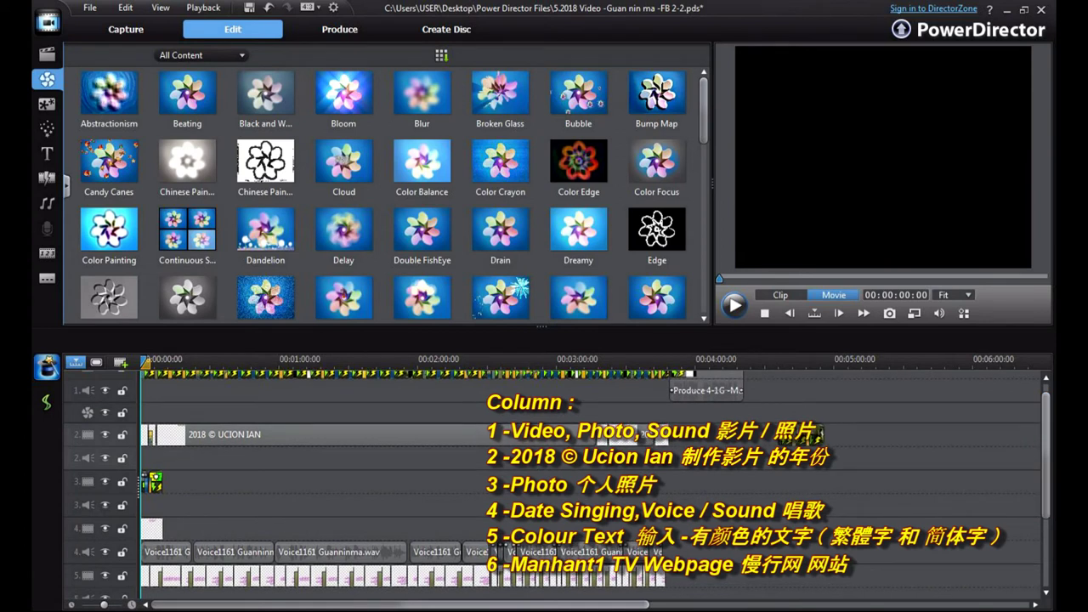
left_click(408, 434)
left_click_drag(1046, 476, 1046, 514)
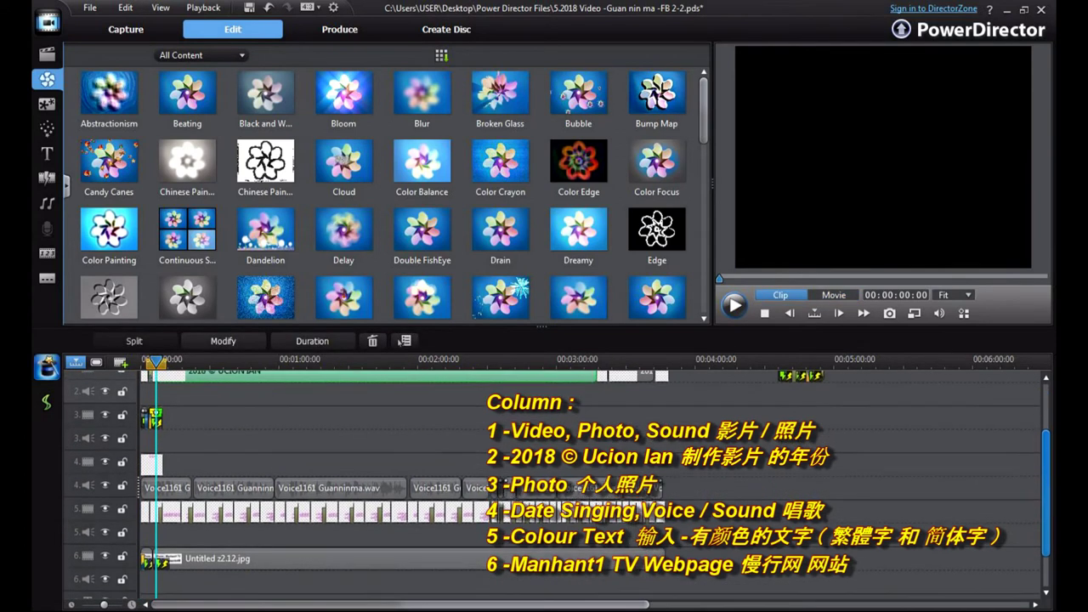
left_click(166, 484)
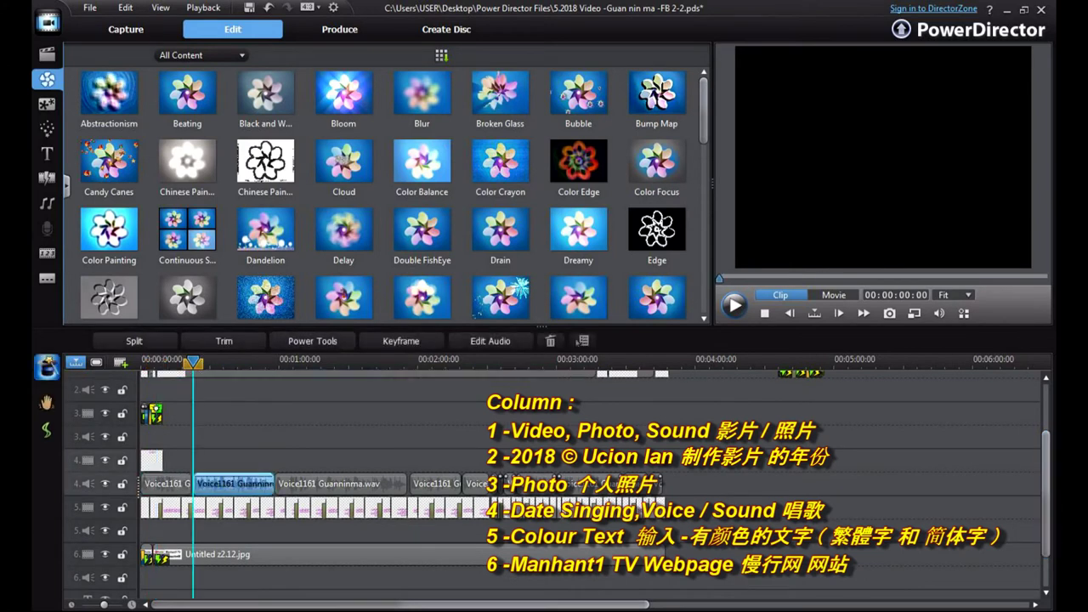
scroll(591, 481, "up", 3)
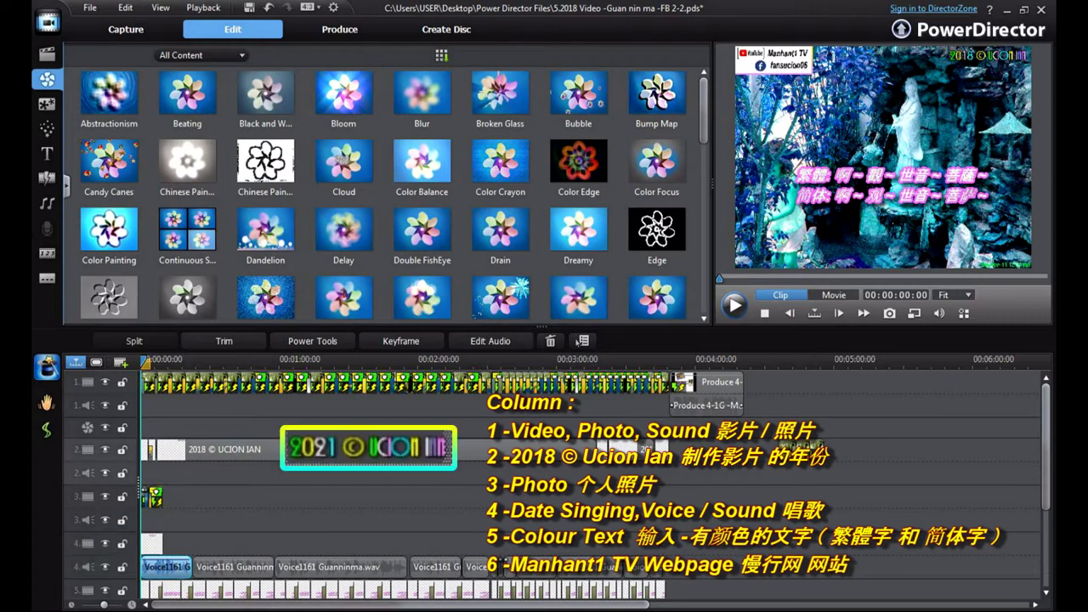
- Inspect the copyright title on track 2 together with the opening clips on tracks 3 and 4
left_click(225, 448)
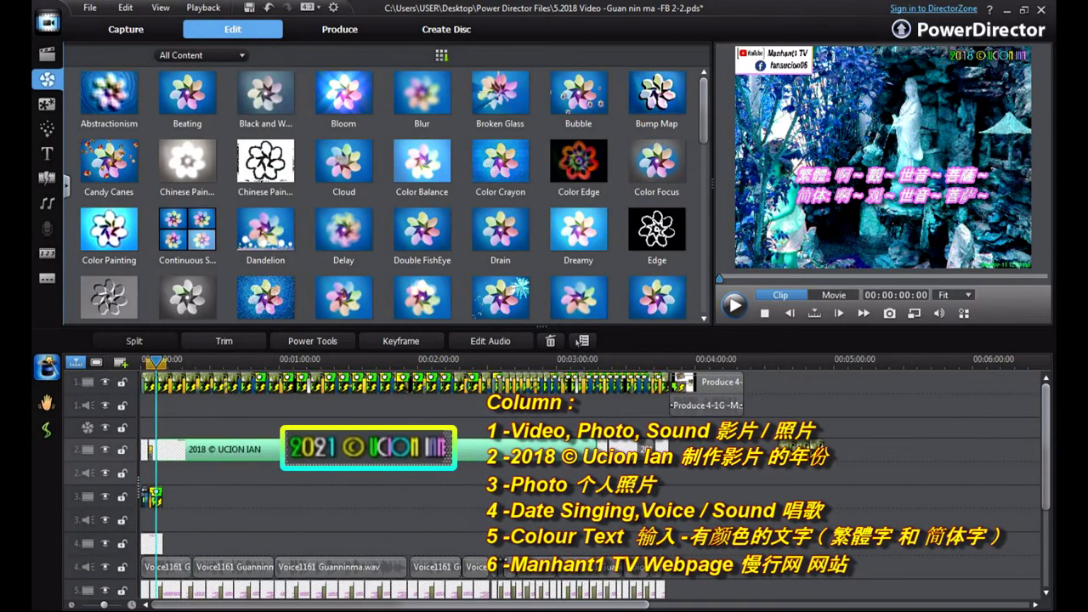
left_click(155, 497)
left_click(151, 544)
left_click(226, 449)
scroll(590, 480, "down", 3)
scroll(510, 476, "up", 3)
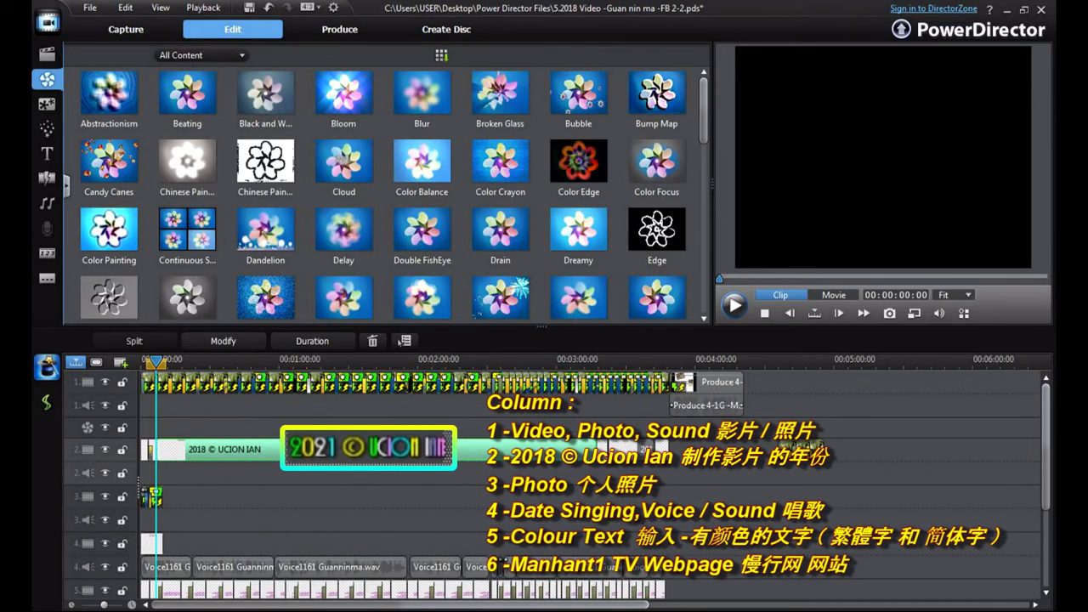
scroll(586, 477, "down", 3)
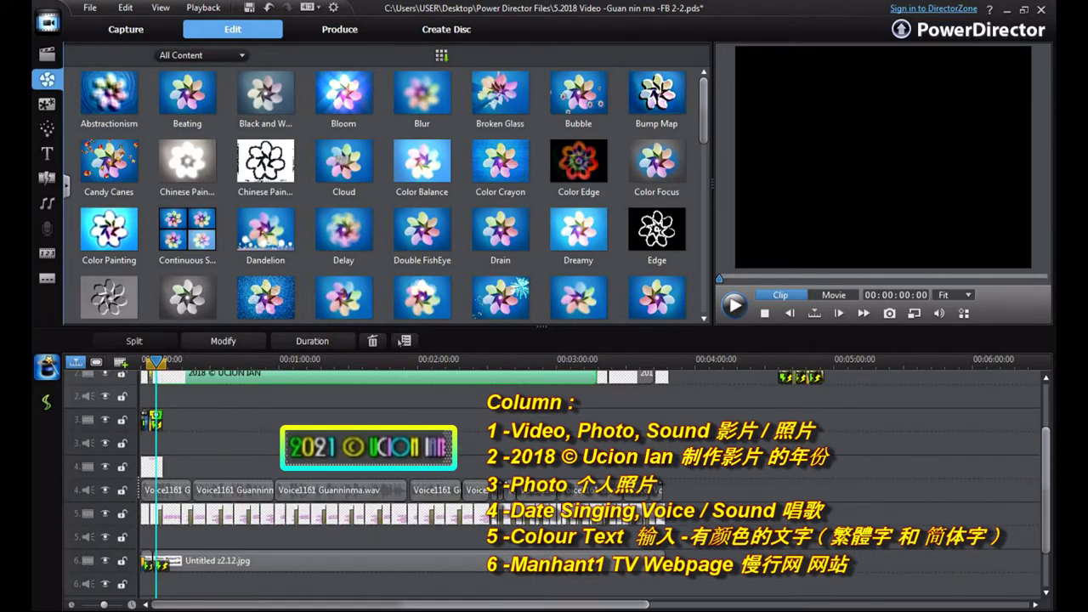
- View the portrait photo on track 3 and the singing-date title on track 4, and scrub back to preview the opening
left_click(152, 466)
left_click(155, 420)
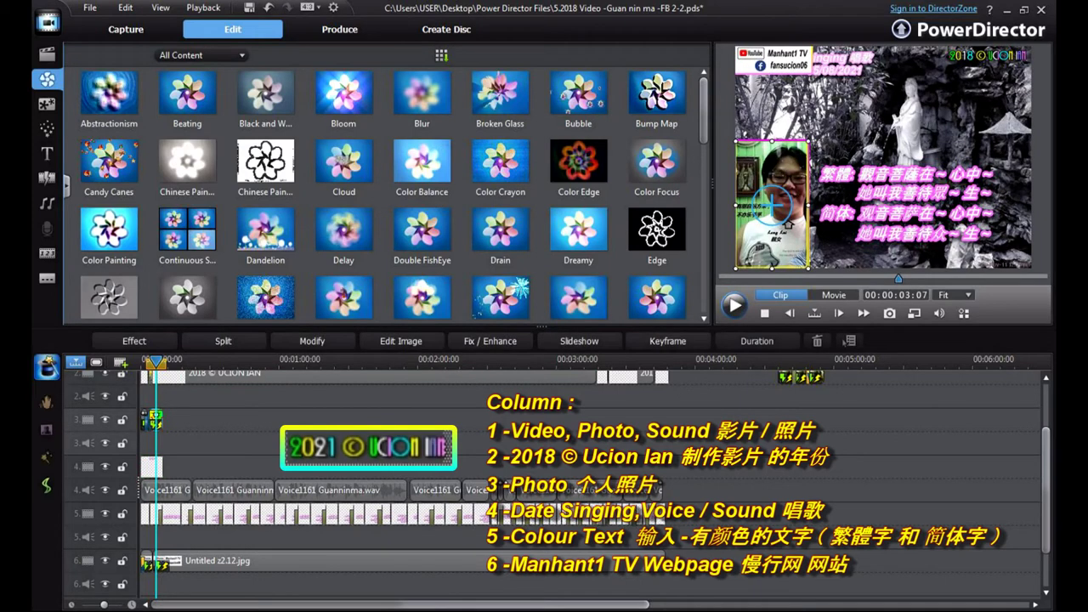
left_click(152, 466)
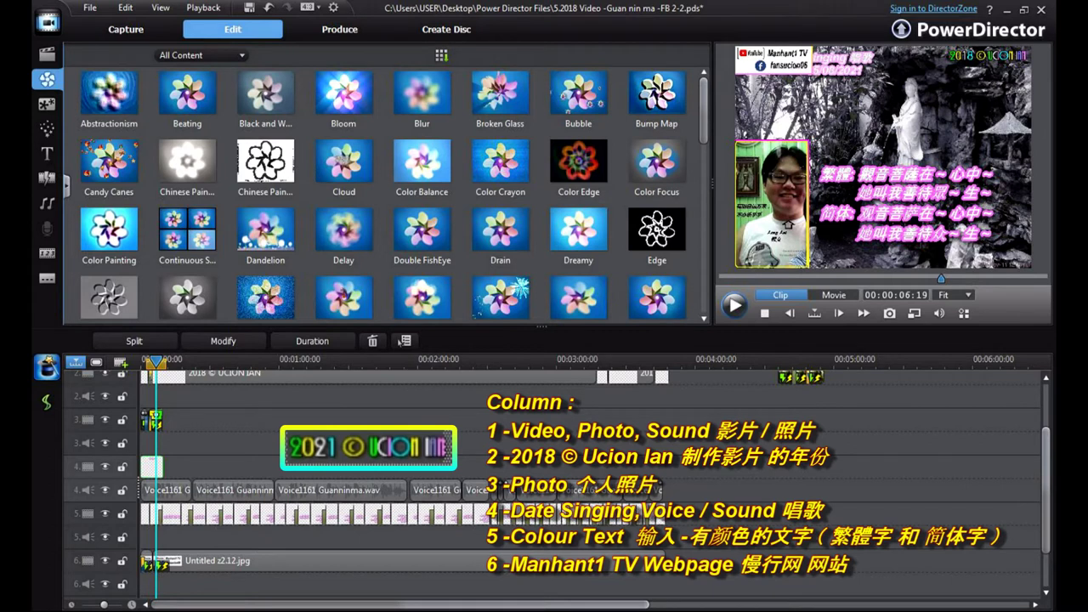
left_click_drag(156, 362, 148, 362)
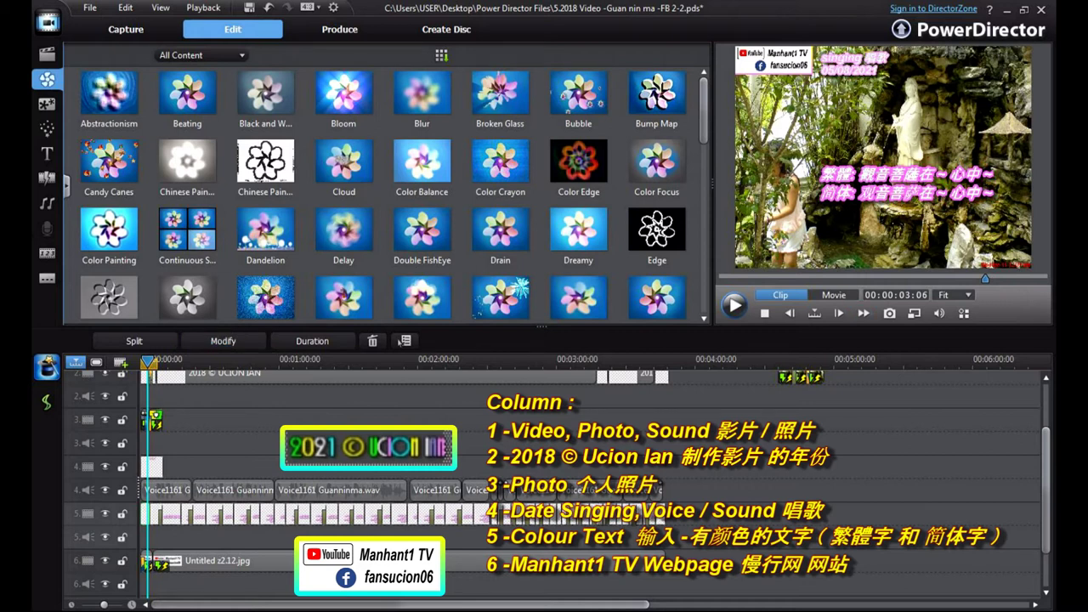
- Inspect the web page clips on track 6, including Untitled z2.12.jpg, alongside the lyric titles on track 5
left_click_drag(1045, 491, 1045, 520)
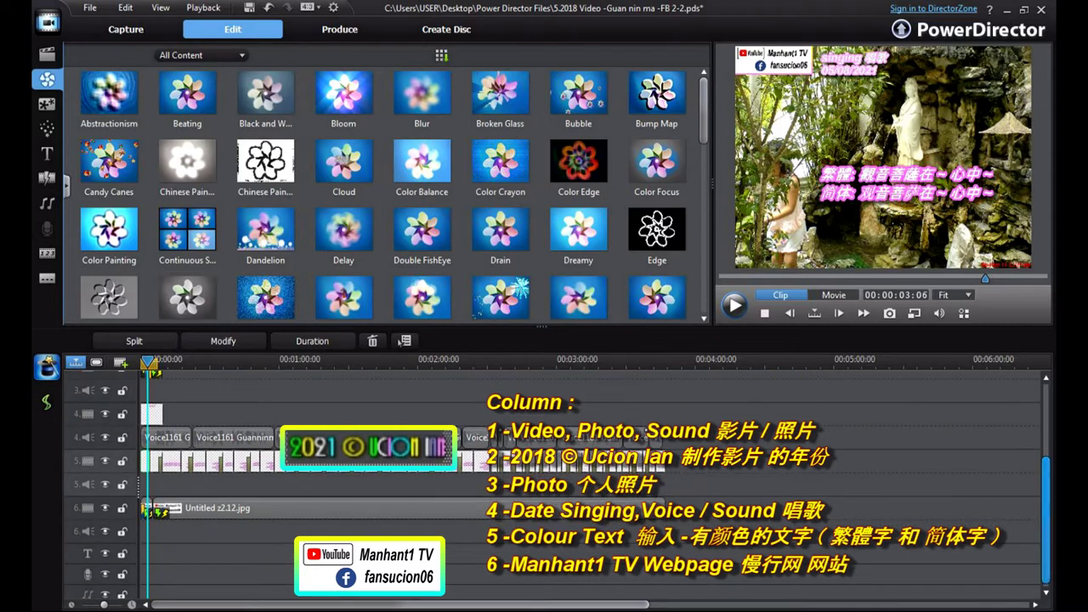
left_click(147, 508)
left_click(197, 508)
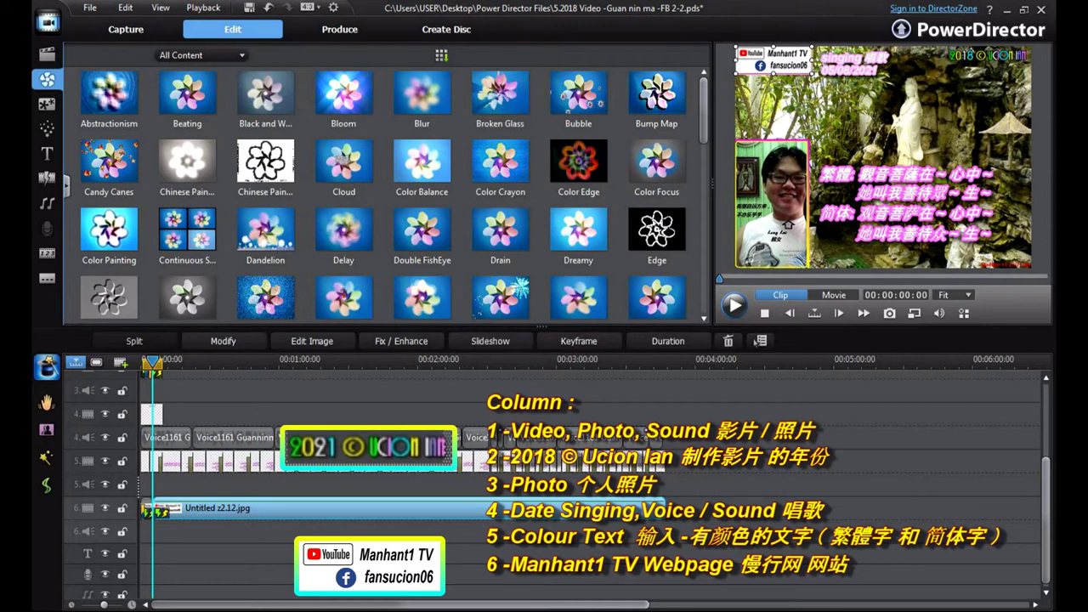
scroll(595, 476, "up", 3)
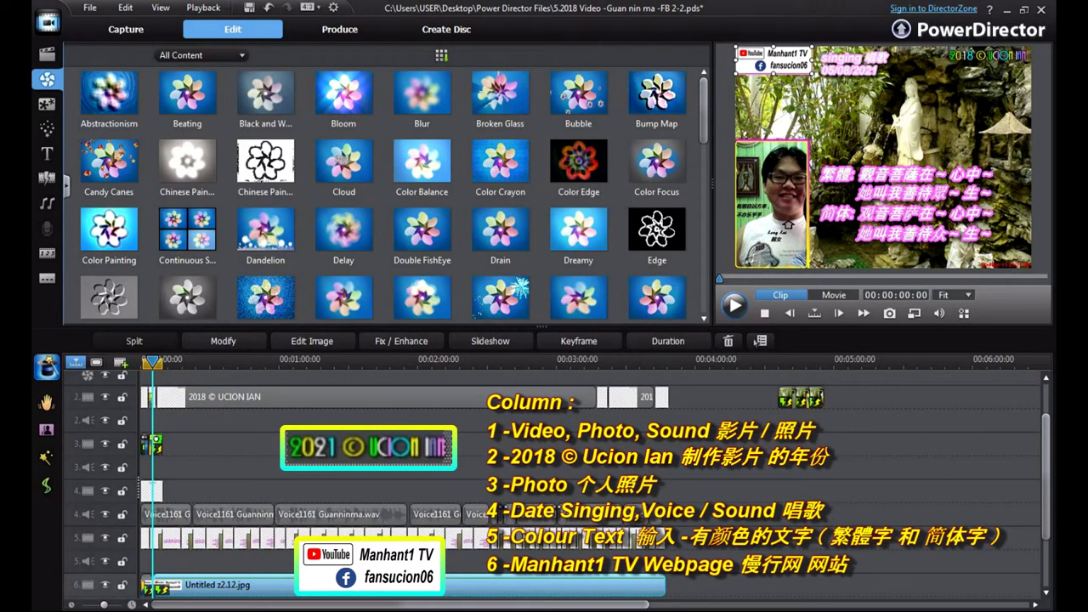
- Open the first lyric title on track 5 in the Title Designer and set its font to Arial
left_click(150, 538)
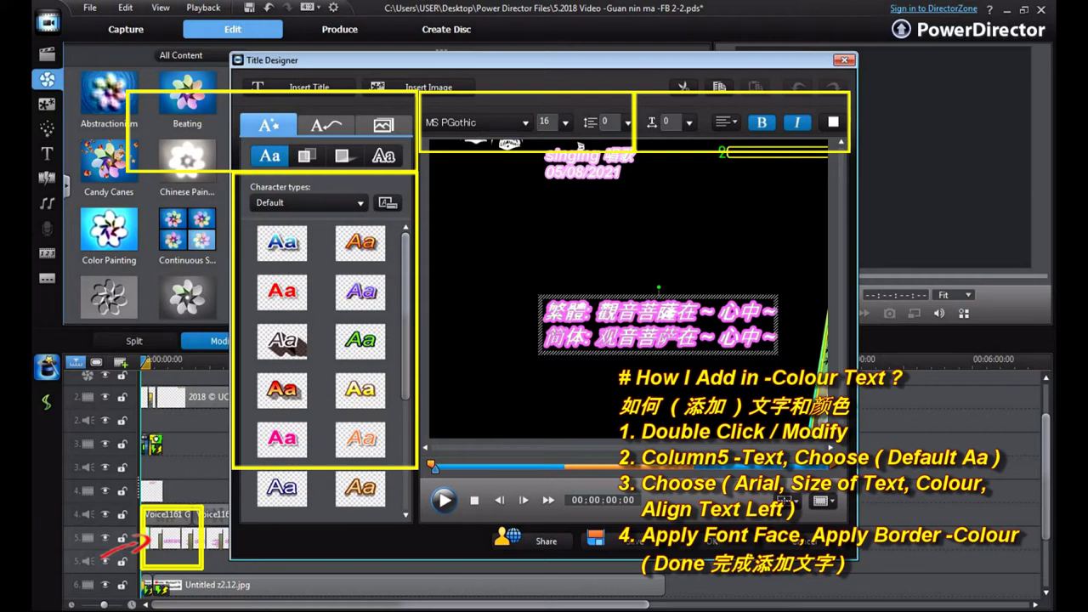
left_click(361, 243)
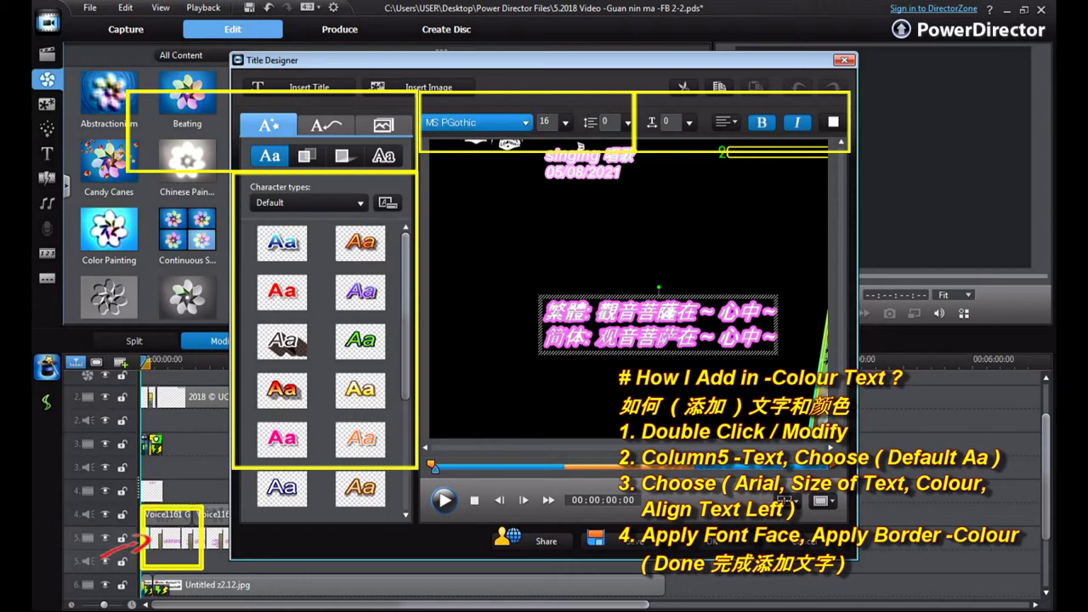
left_click(525, 123)
scroll(472, 208, "up", 15)
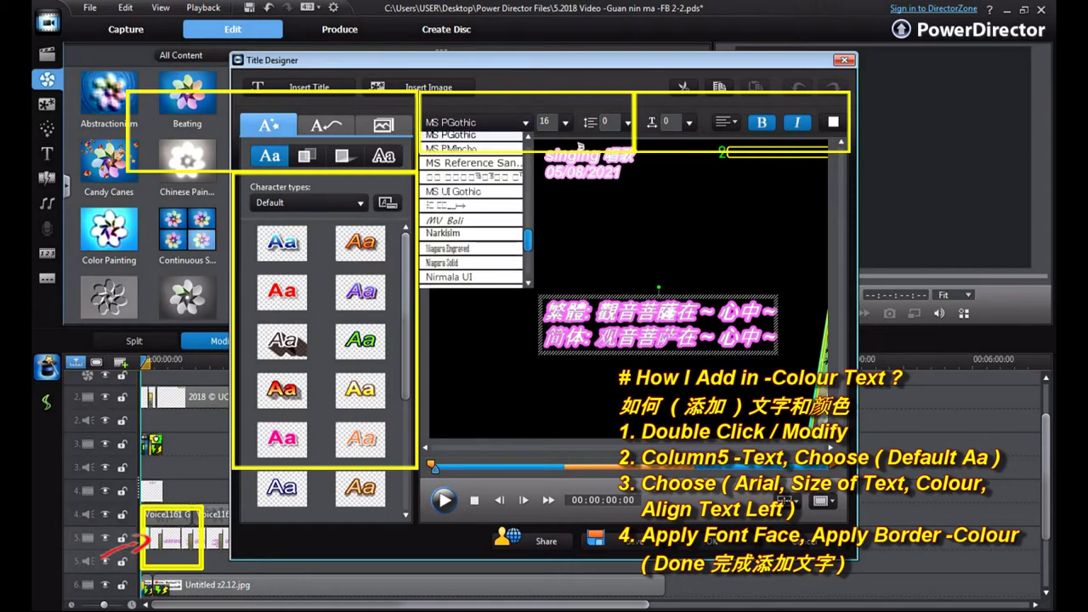
scroll(472, 209, "up", 6)
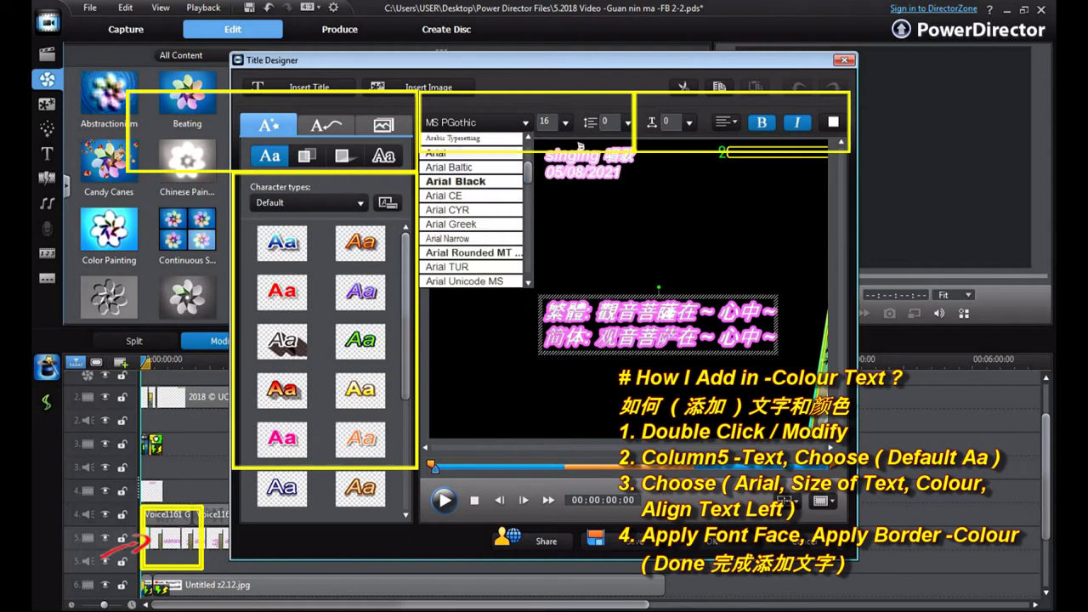
left_click(470, 153)
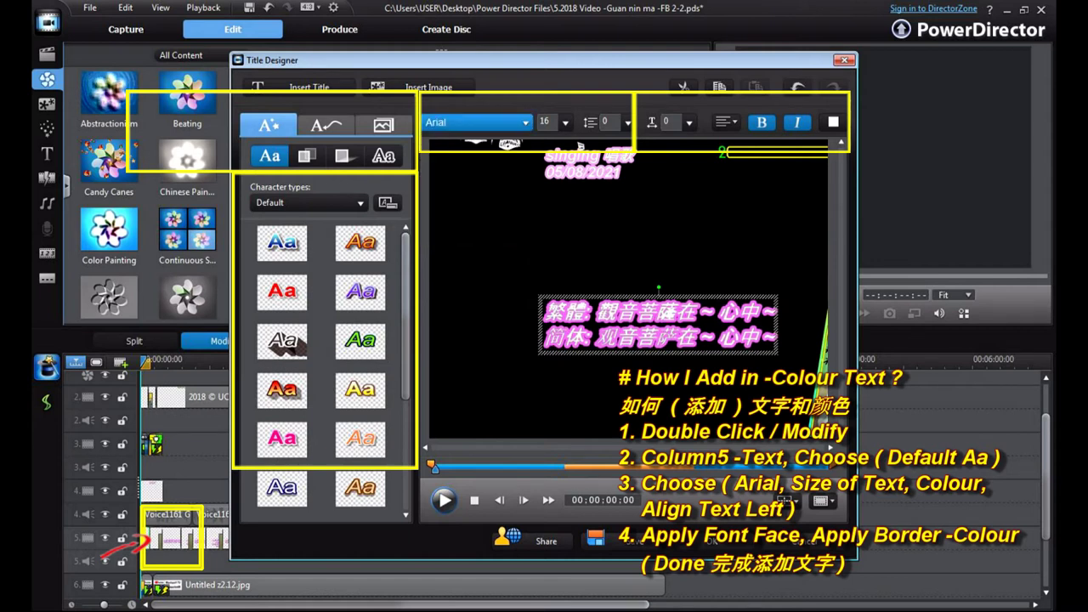
- Review the text size, spacing and alignment options, and reselect the two-line lyric text
key("Tab")
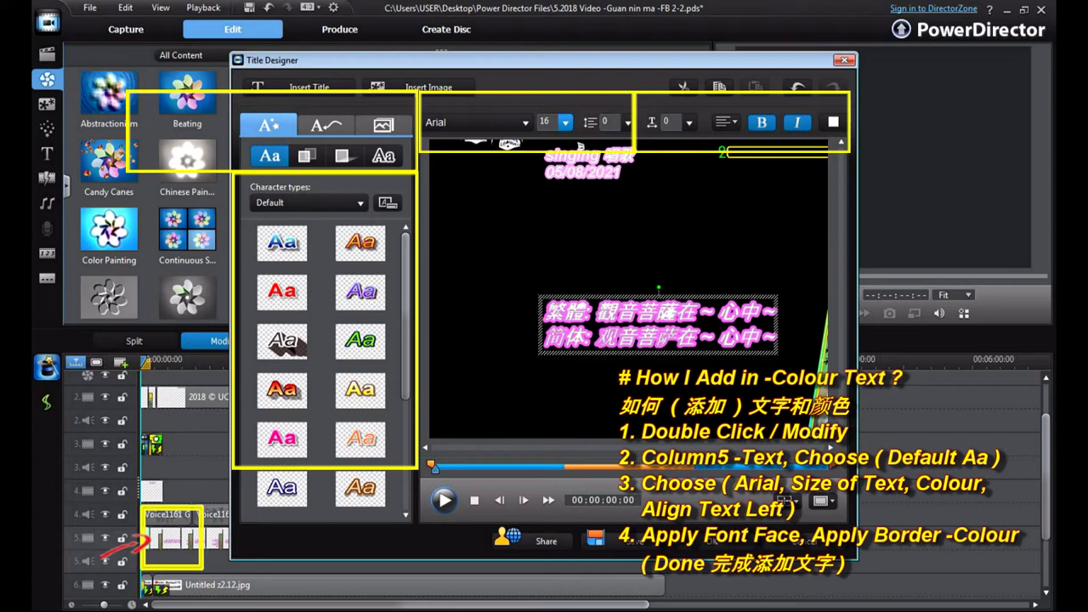
key("Tab")
key("Tab")
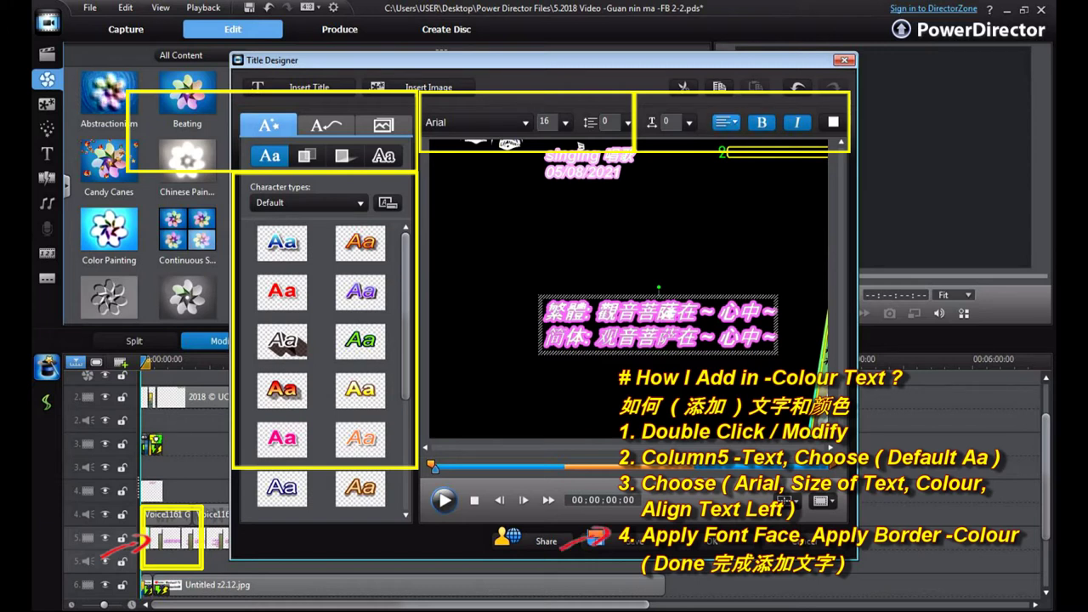
left_click(727, 122)
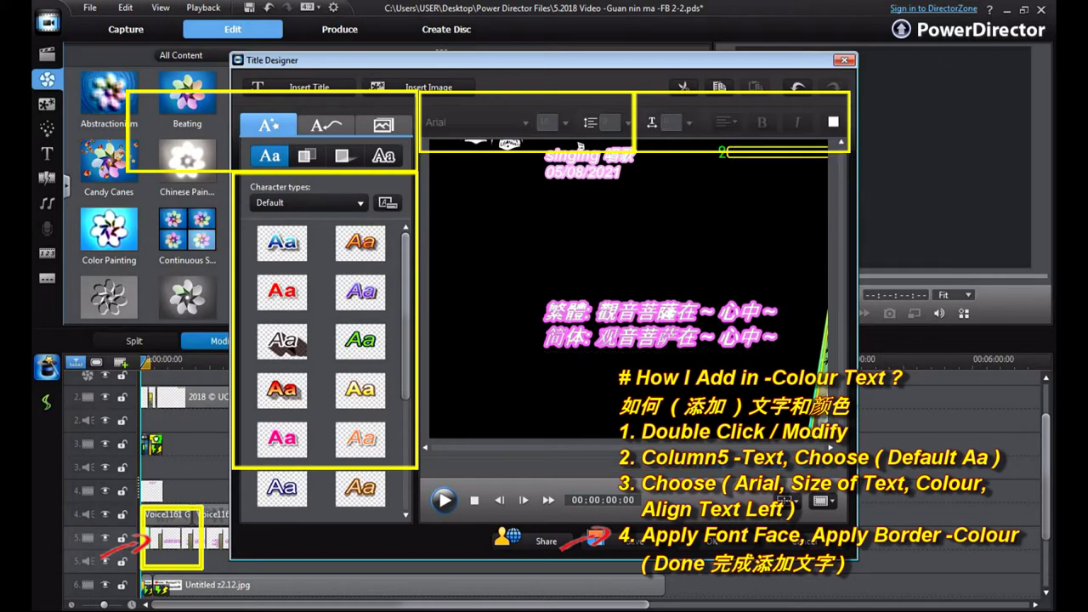
left_click(659, 325)
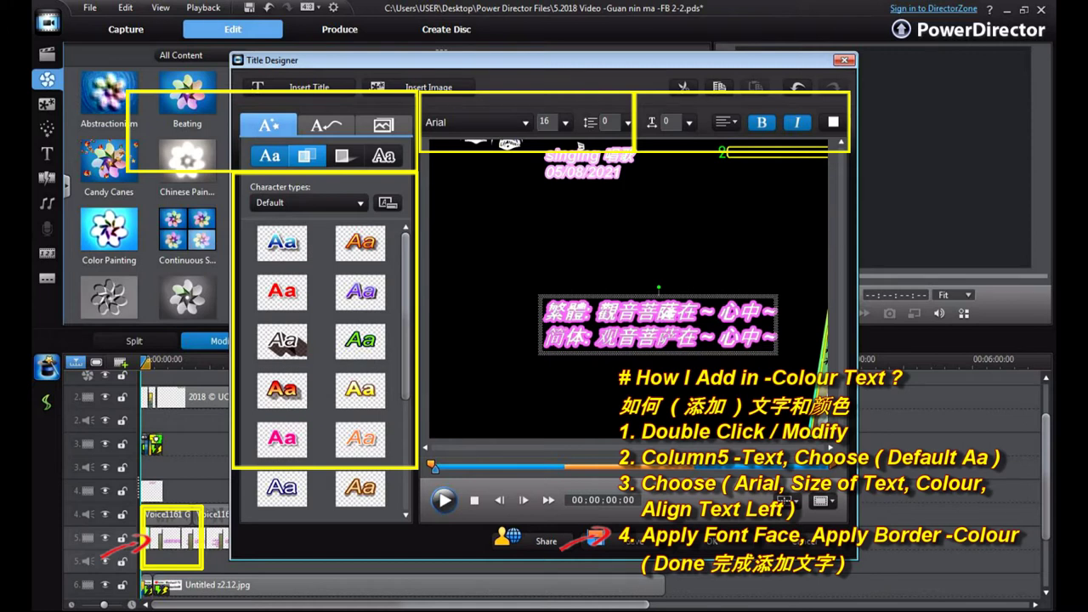
- Set the uniform font face color of the selected lyric text to bright green
left_click(307, 156)
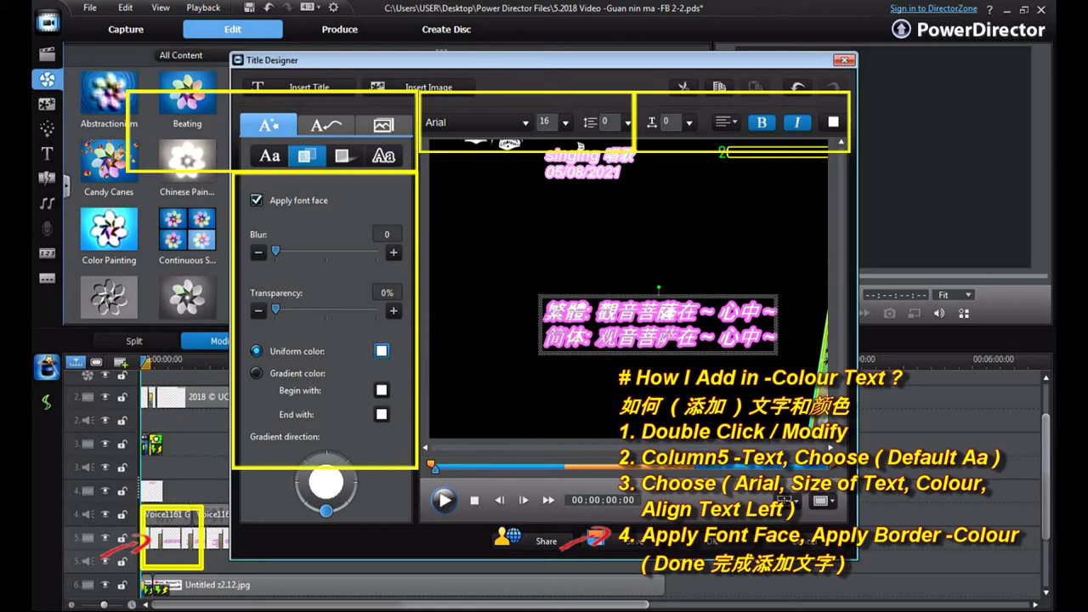
left_click(382, 350)
left_click(435, 248)
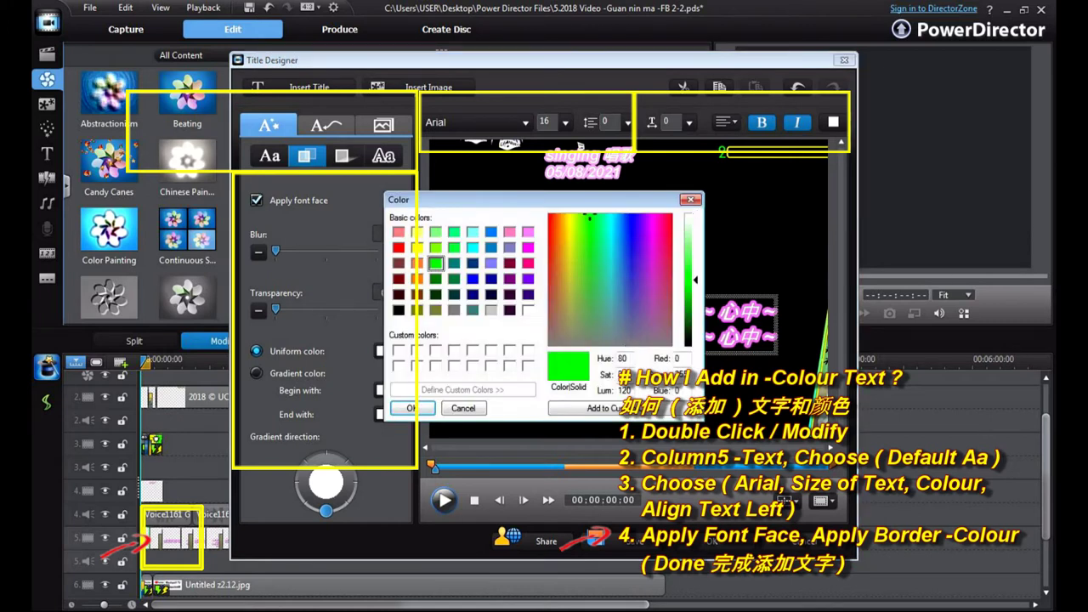
left_click(402, 408)
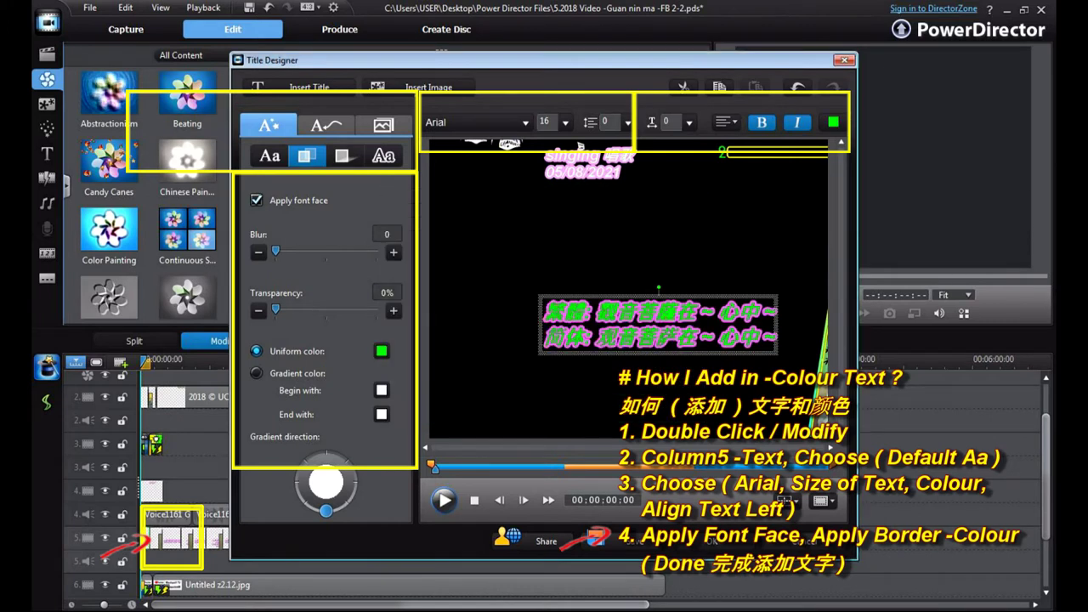
- Try cyan as the lyric text's uniform font face color, and set it back to white
left_click(381, 350)
left_click(528, 310)
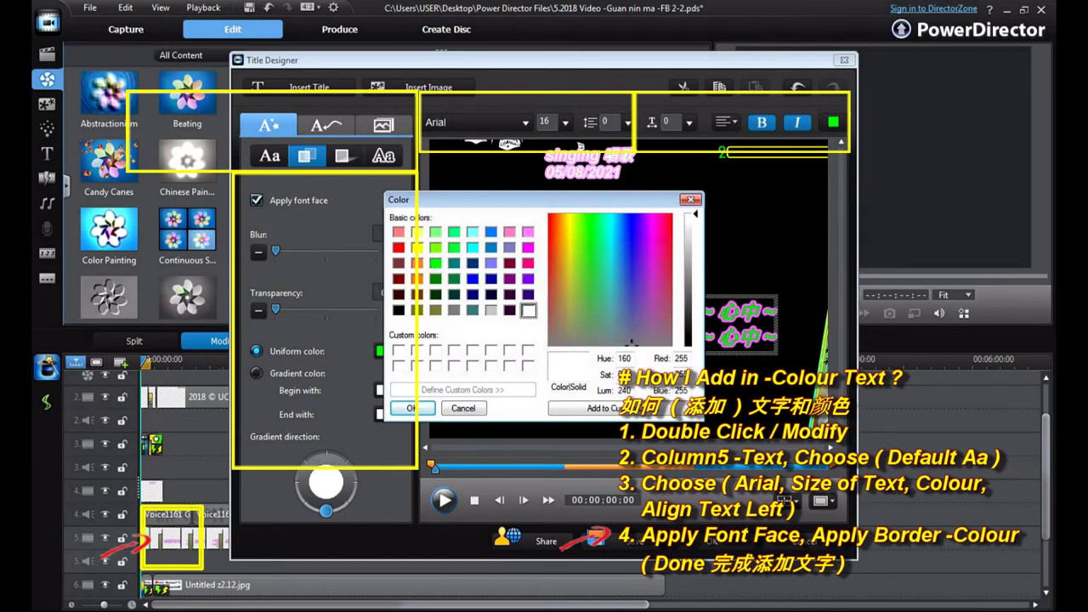
left_click(491, 232)
left_click(472, 247)
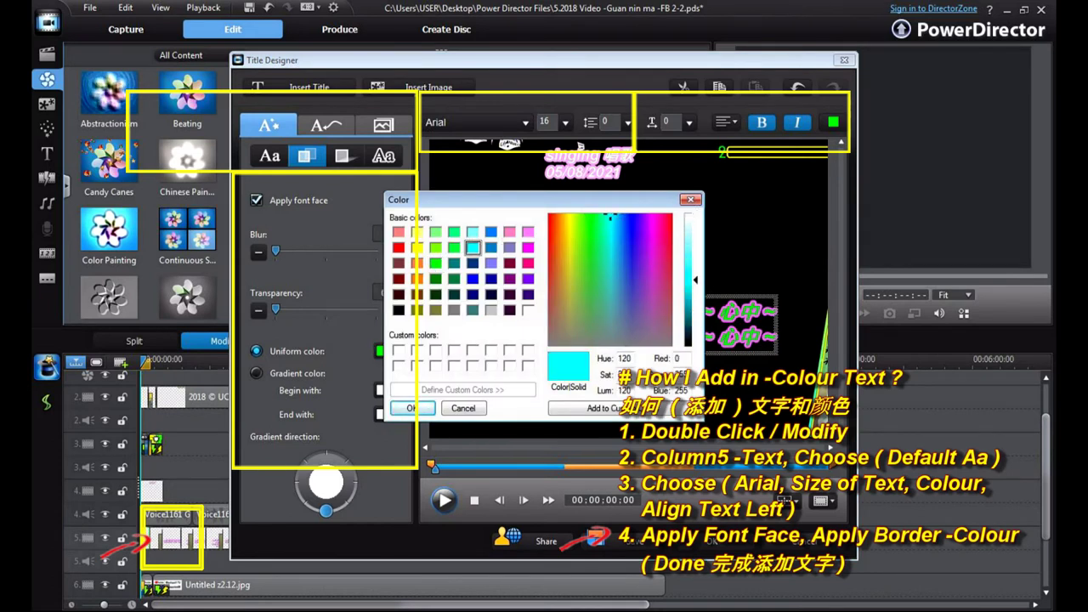
left_click(410, 408)
left_click(382, 351)
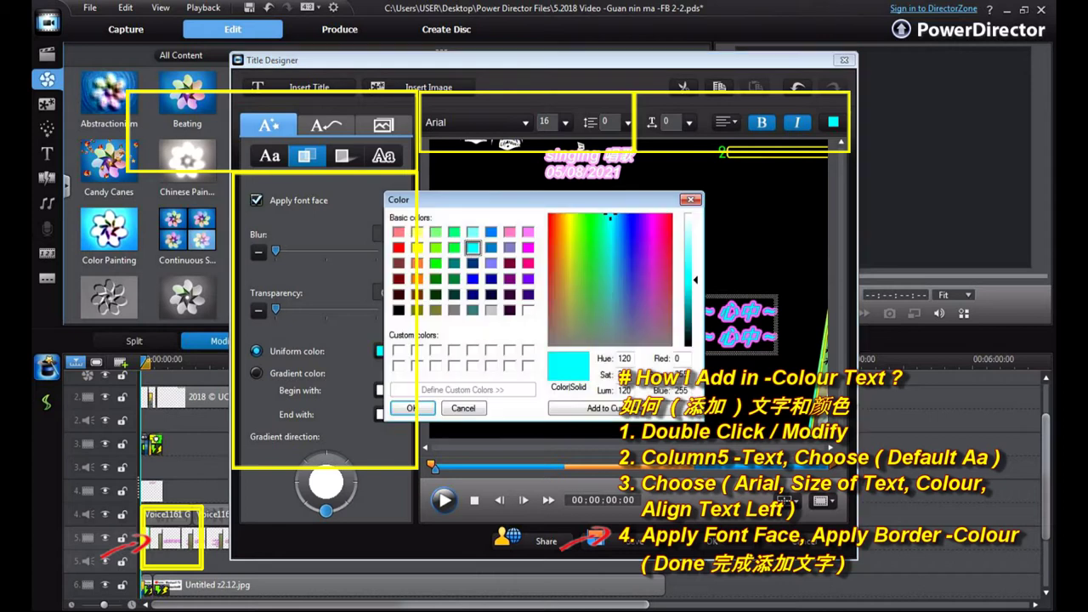
left_click(528, 310)
left_click(413, 408)
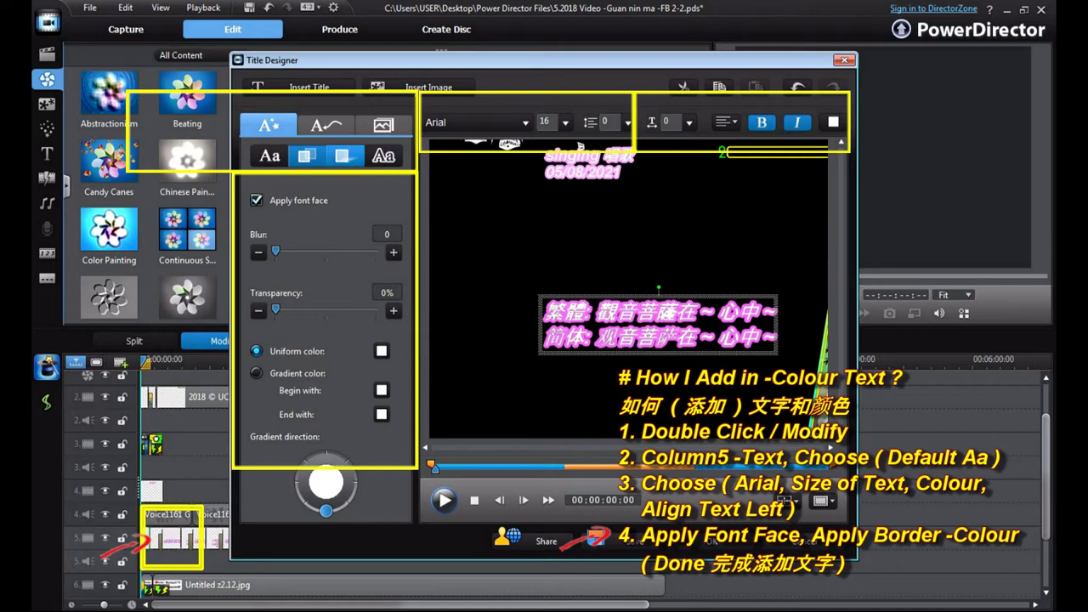
- Set the uniform border color of the selected lyric text to bright green
left_click(344, 155)
left_click(384, 156)
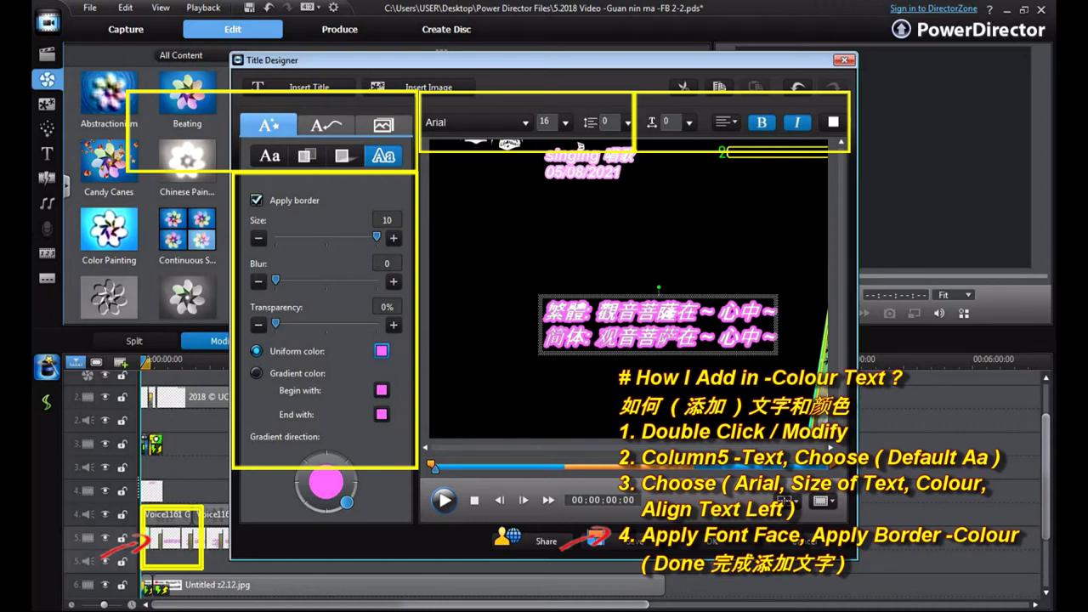
left_click(381, 350)
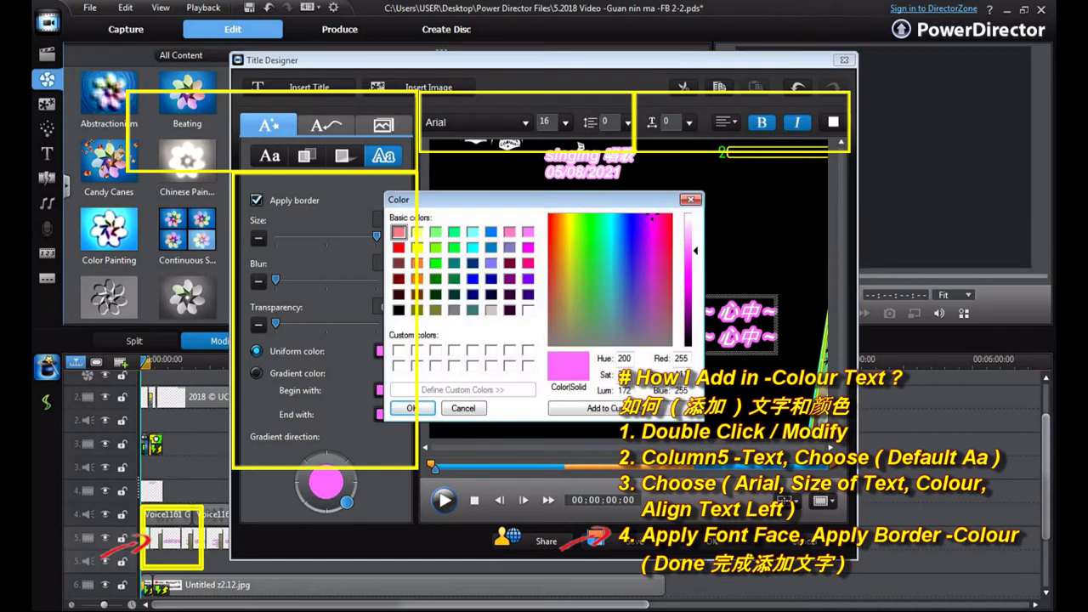
left_click(435, 263)
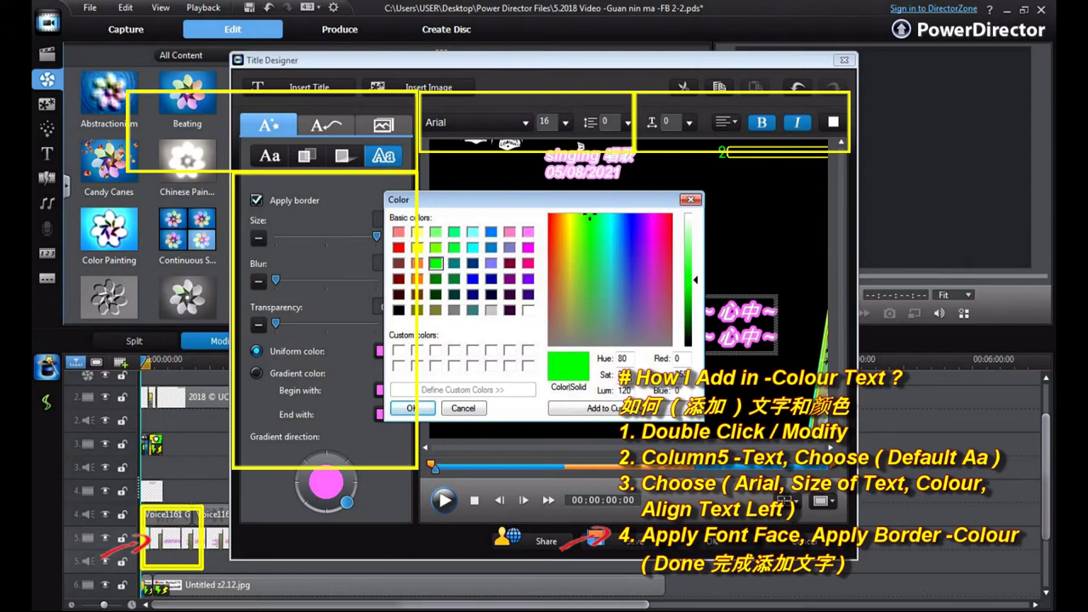
left_click(412, 408)
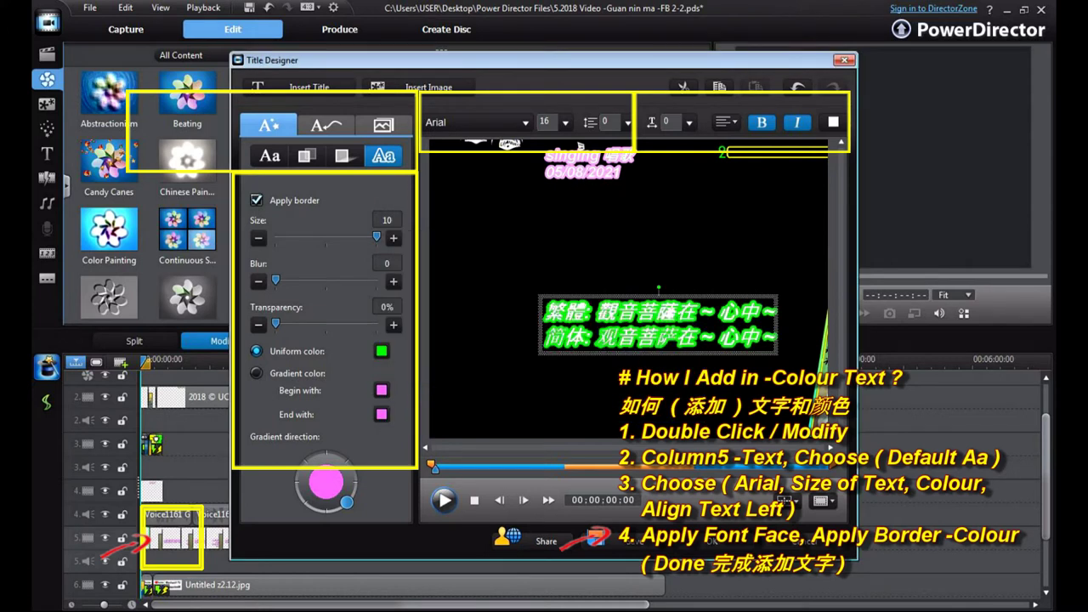
- Change the lyric text's uniform border color to red
left_click(382, 351)
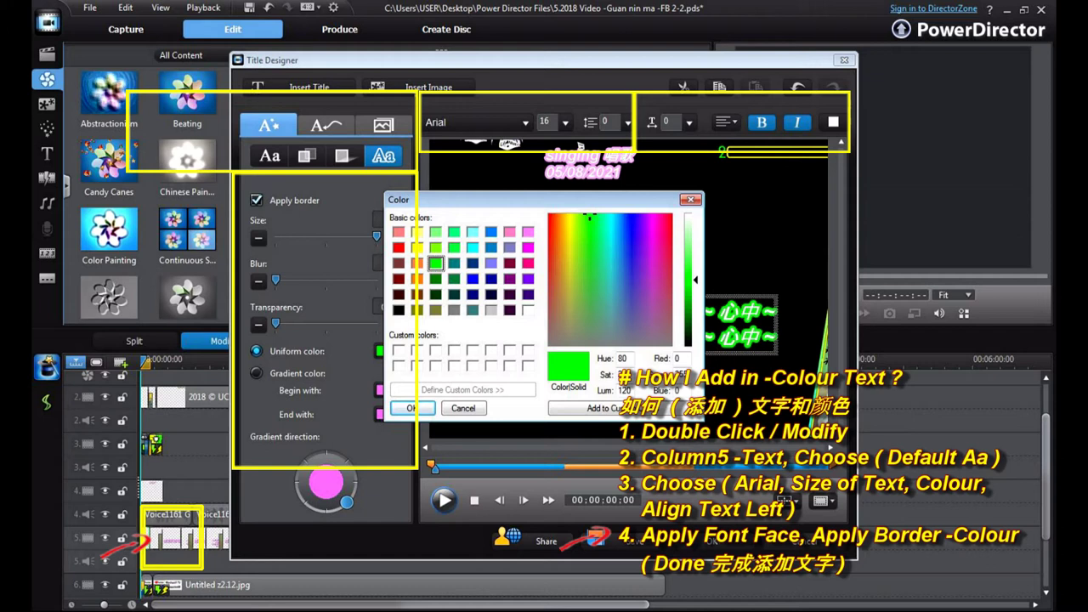
left_click(398, 246)
left_click(411, 408)
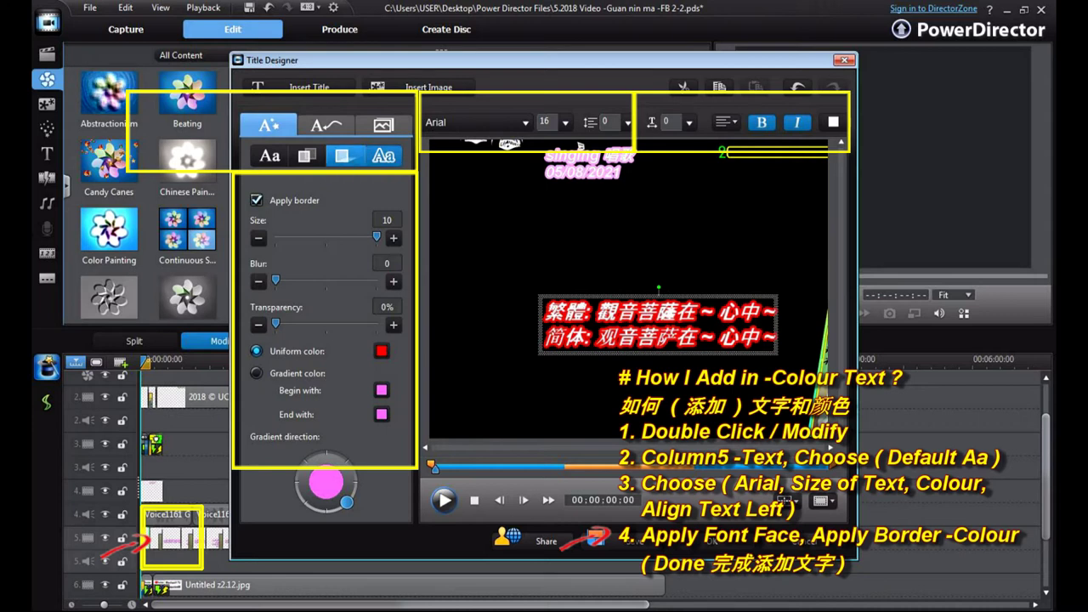
- Review the lyric title's character preset, font face, border, shadow and motion settings, and close the Title Designer without keeping the changes
left_click(342, 156)
left_click(307, 155)
left_click(270, 156)
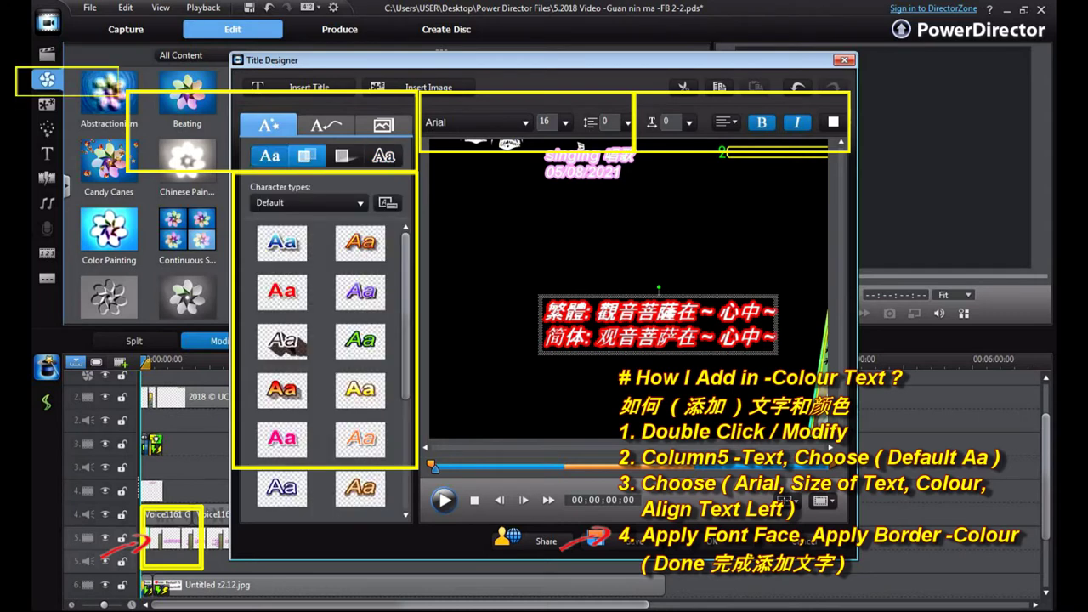
left_click(307, 155)
left_click(383, 156)
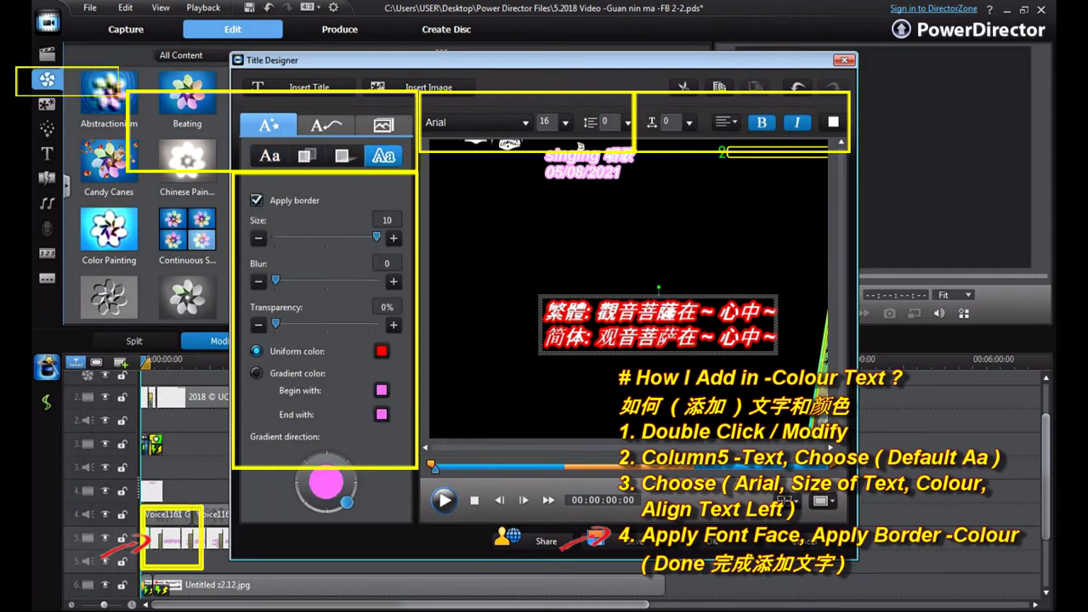
left_click(342, 155)
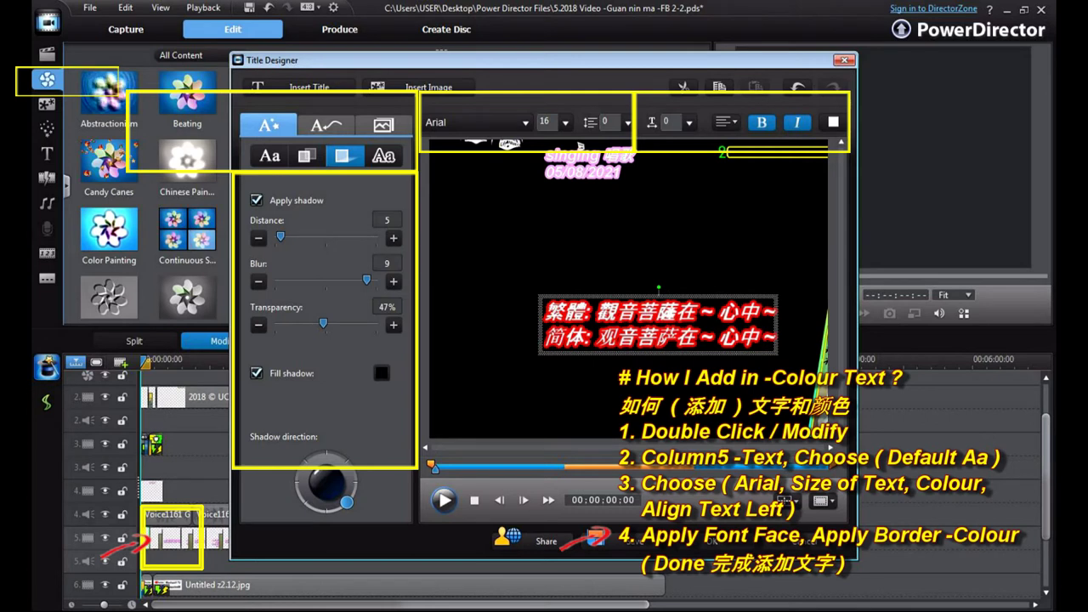
left_click(327, 125)
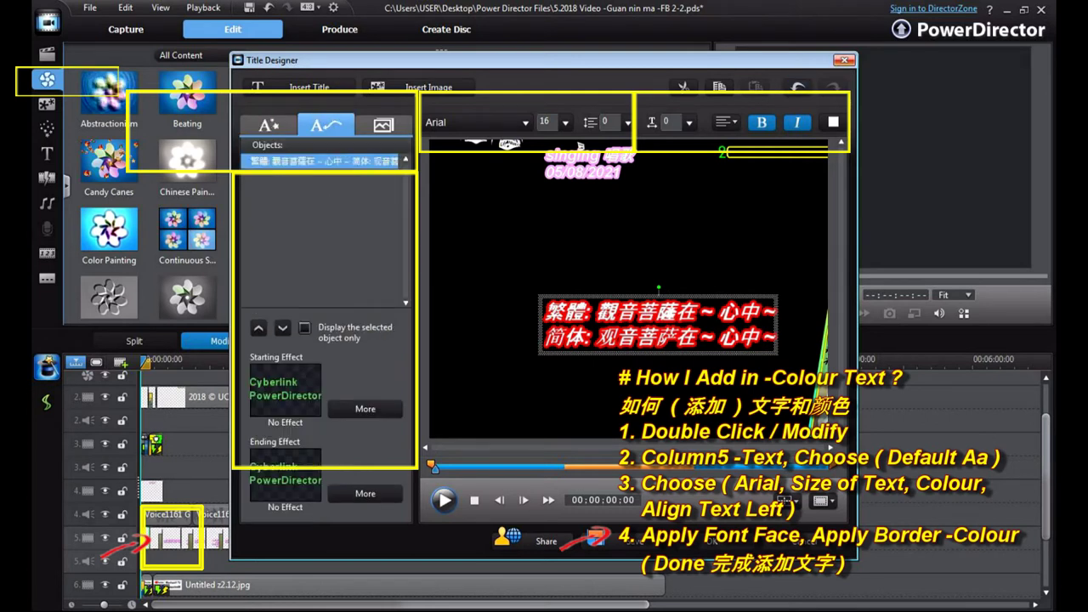
left_click(844, 59)
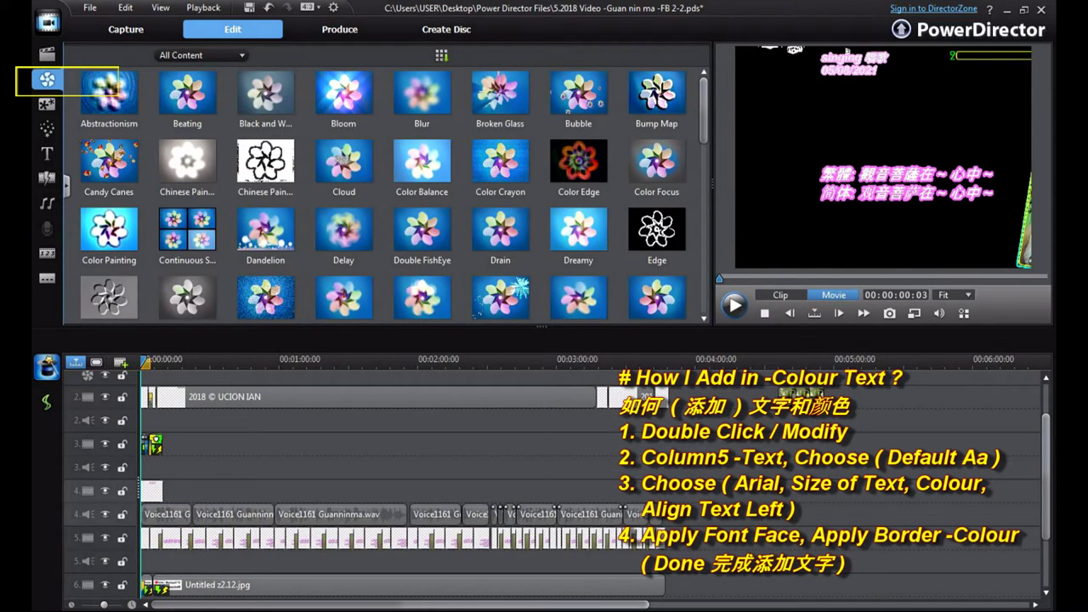
- Copy the second lyric title on track 5 and paste it into the empty part of that track at 00:04:14:11
left_click(170, 538)
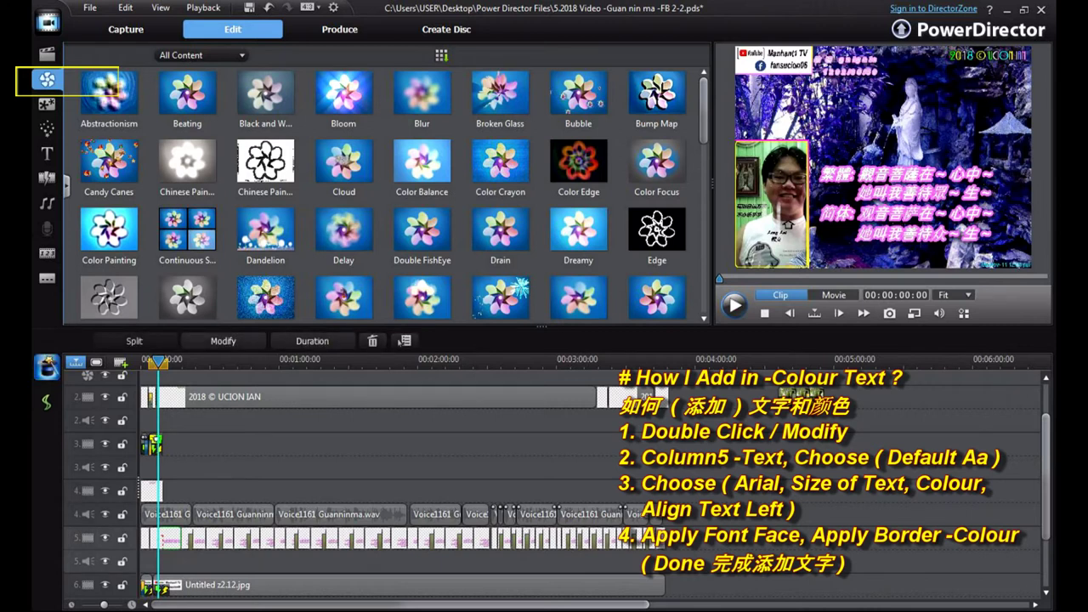
right_click(170, 539)
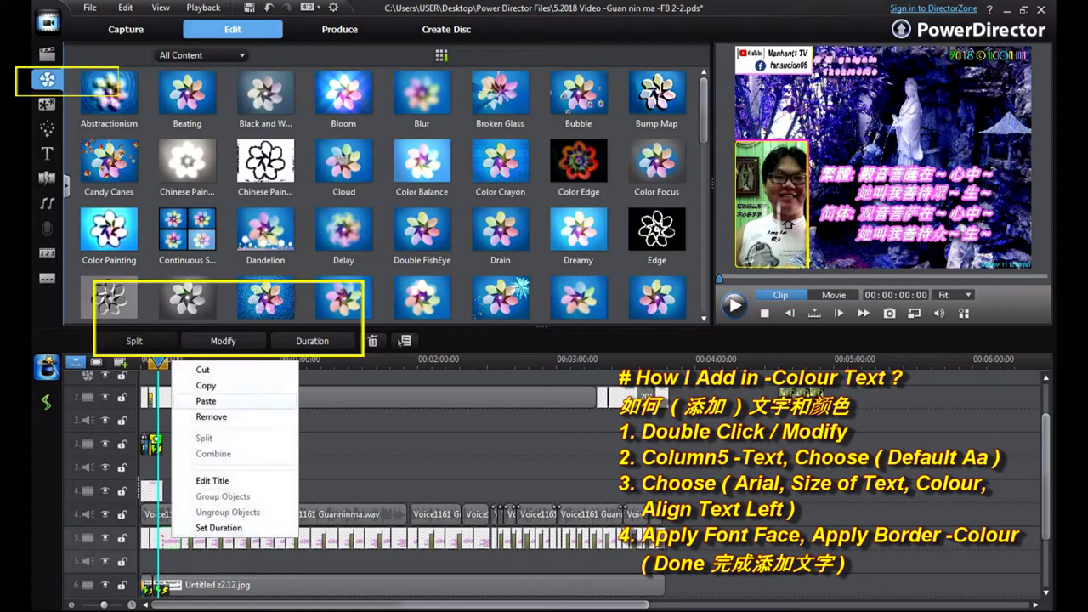
left_click(206, 386)
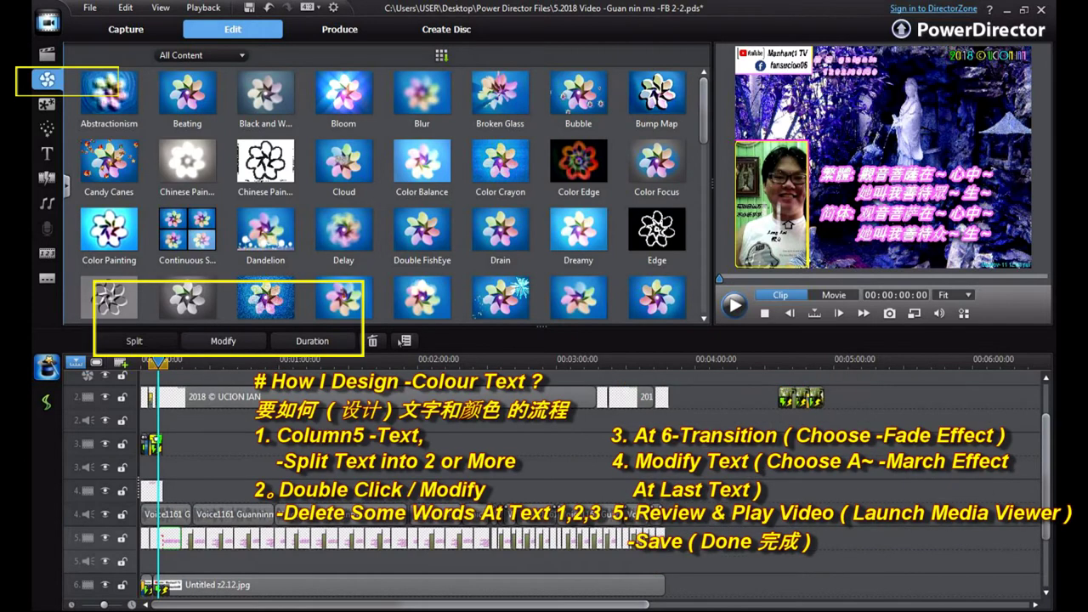
key("End")
left_click_drag(181, 363, 729, 363)
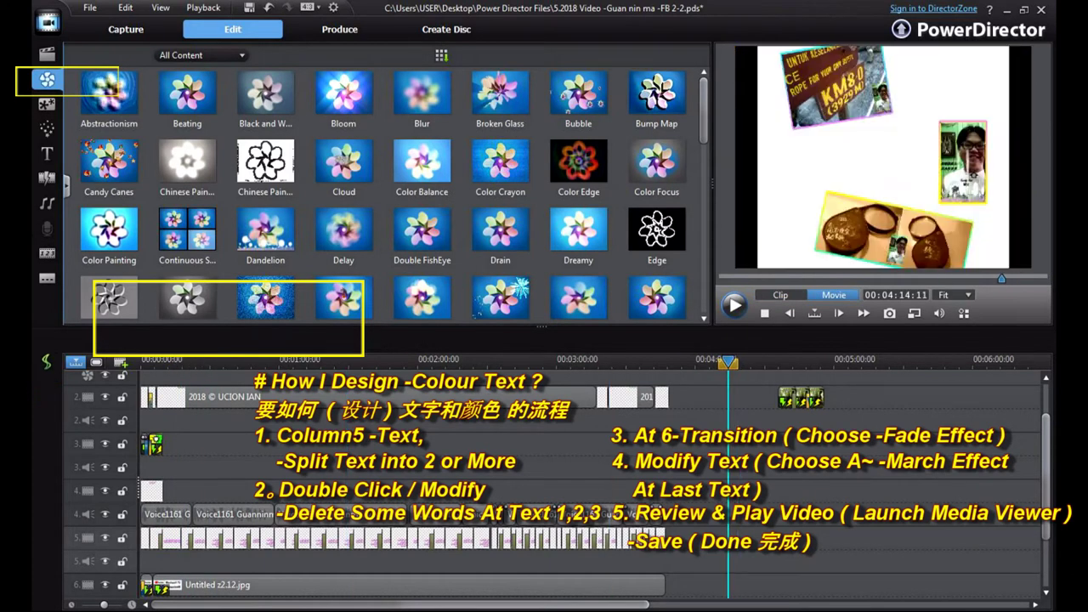
key("ctrl+v")
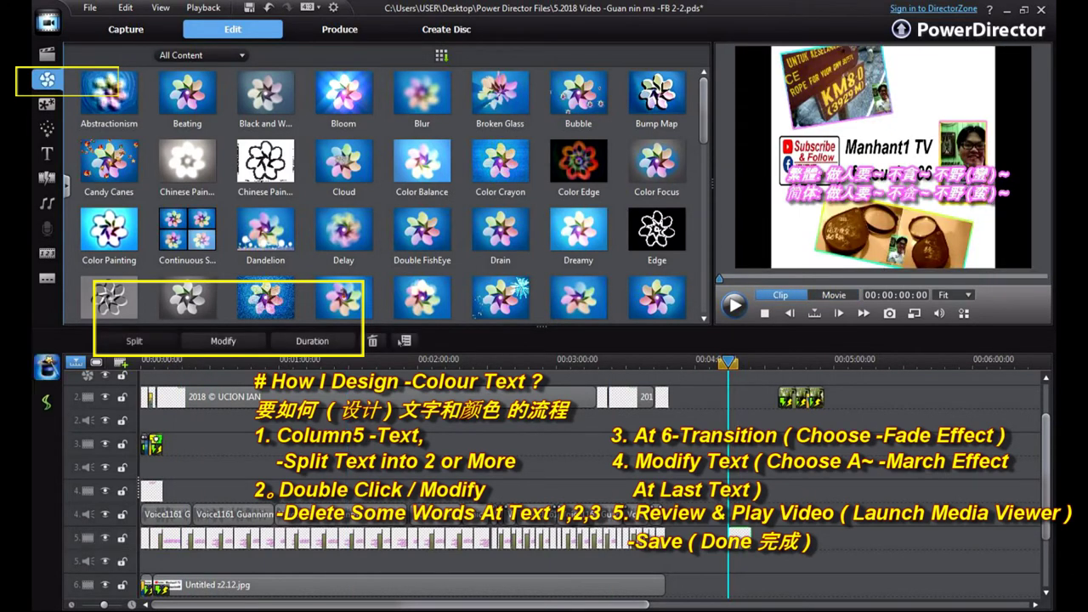
- Adjust the pasted lyric title's end on track 5 so its duration is about 00:00:12:16
left_click_drag(751, 538, 767, 538)
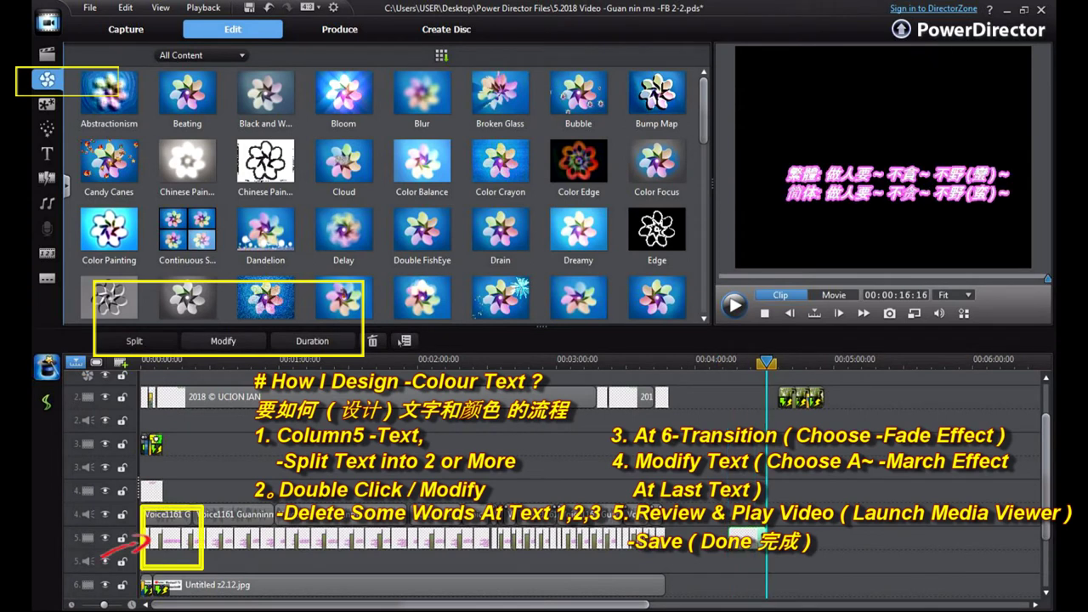
left_click_drag(767, 538, 757, 538)
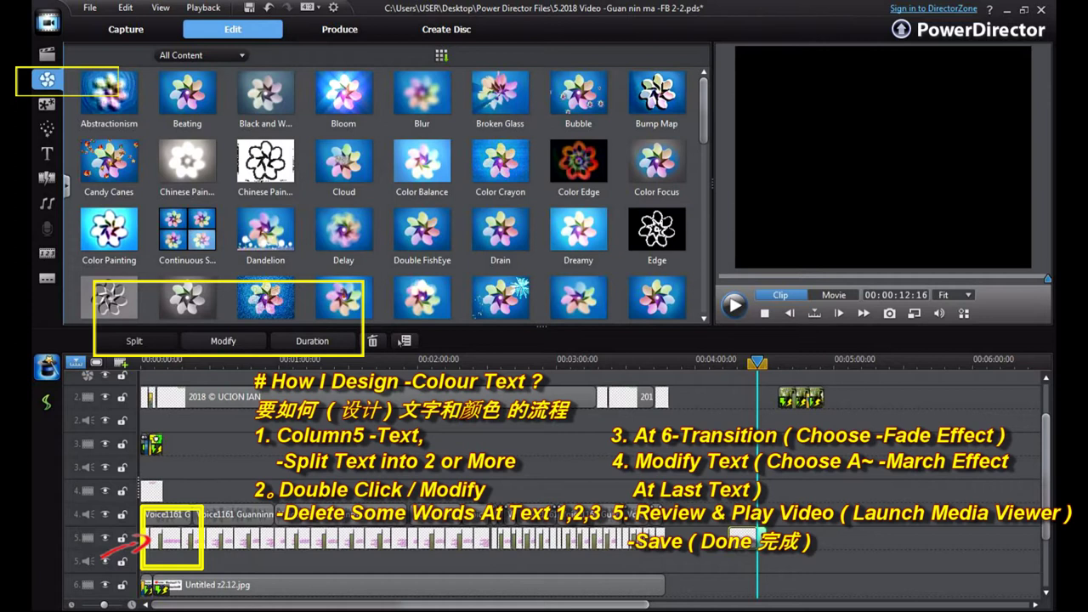
left_click(791, 540)
left_click_drag(756, 362, 727, 362)
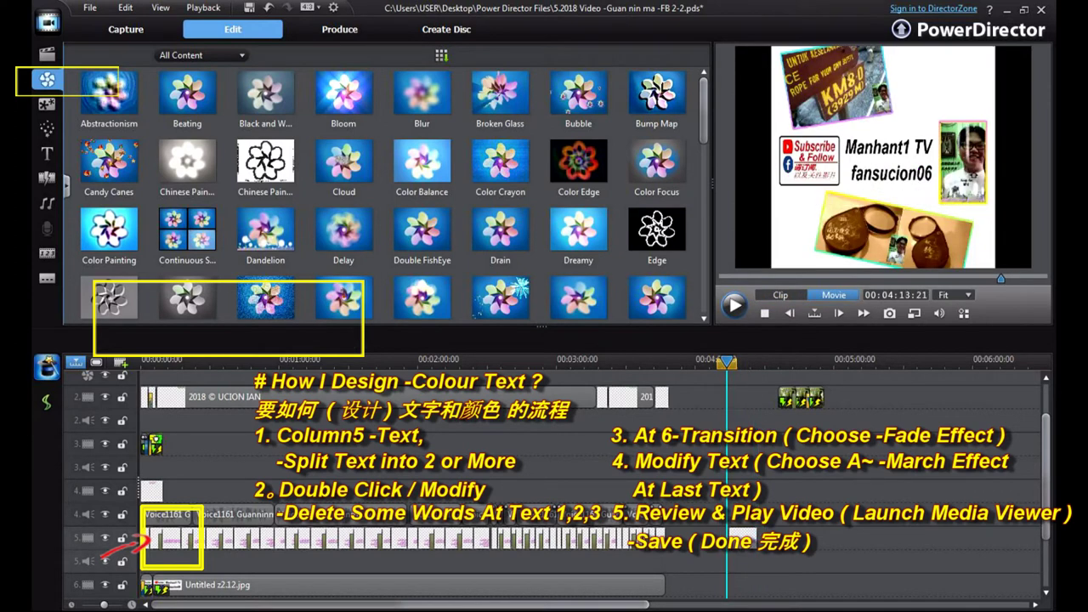
- Move the pasted lyric title further along track 5 so that it starts at about 00:05:00:00
left_click_drag(608, 605, 654, 605)
left_click(661, 537)
left_click_drag(661, 538, 728, 538)
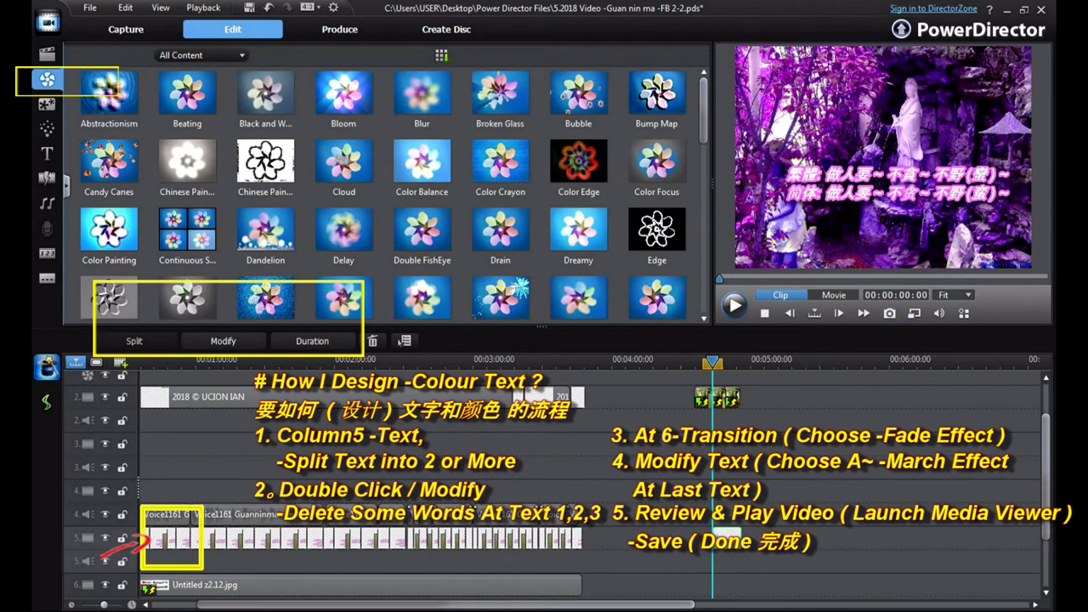
left_click_drag(728, 537, 765, 536)
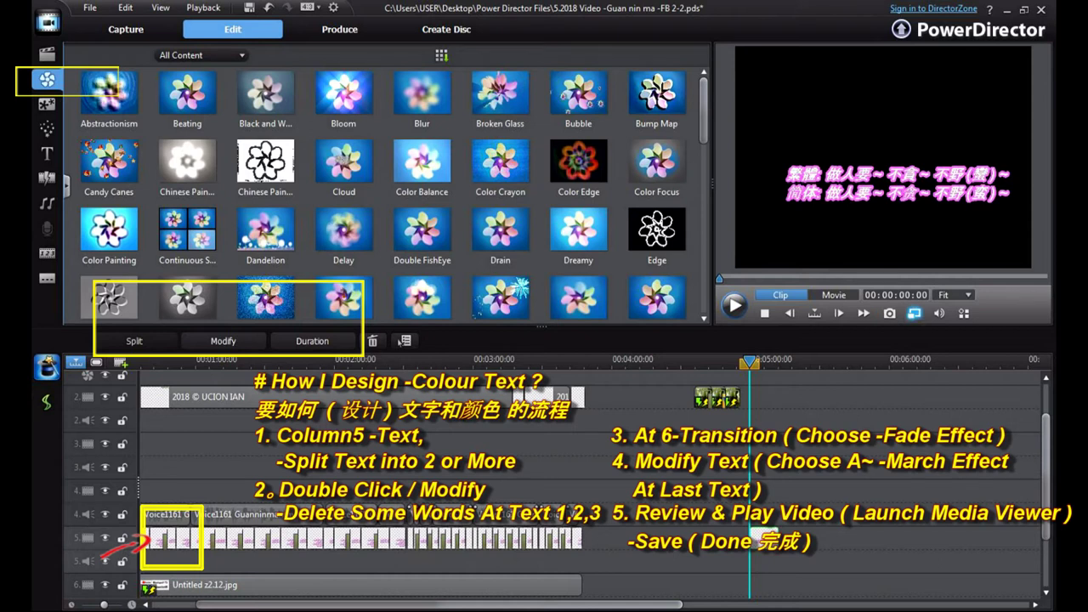
- Preview the copied lyric titles in the Media Viewer, pausing playback to check them, and close the viewer
left_click(914, 312)
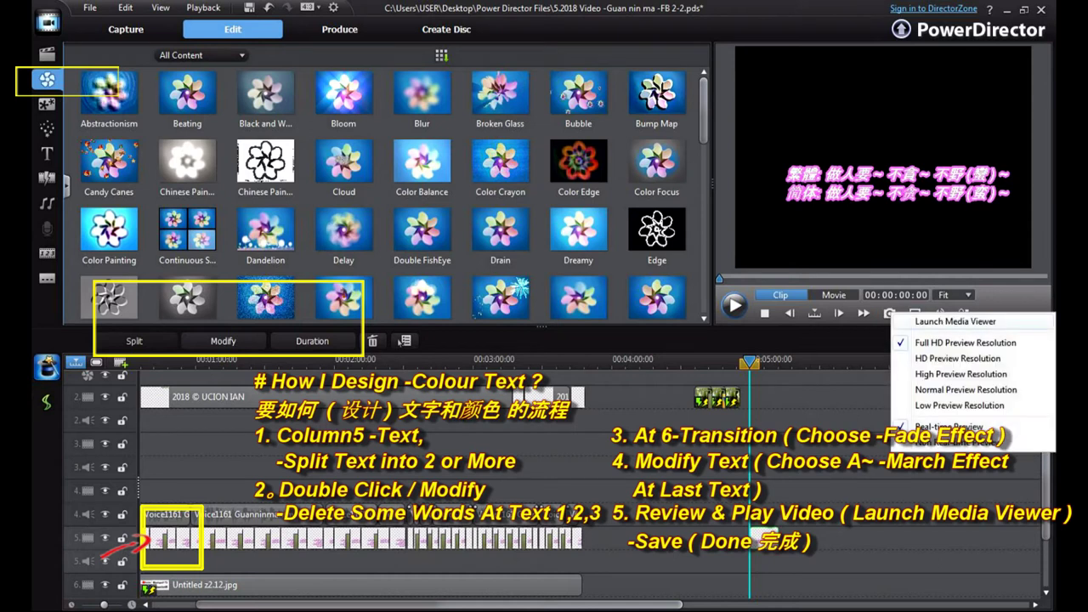
left_click(943, 320)
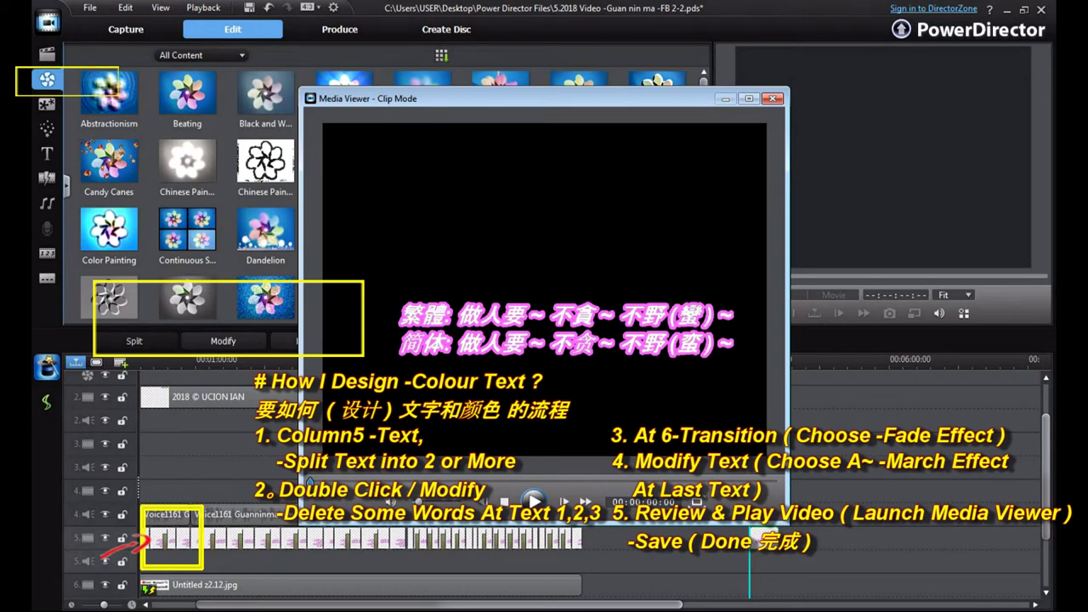
left_click(533, 501)
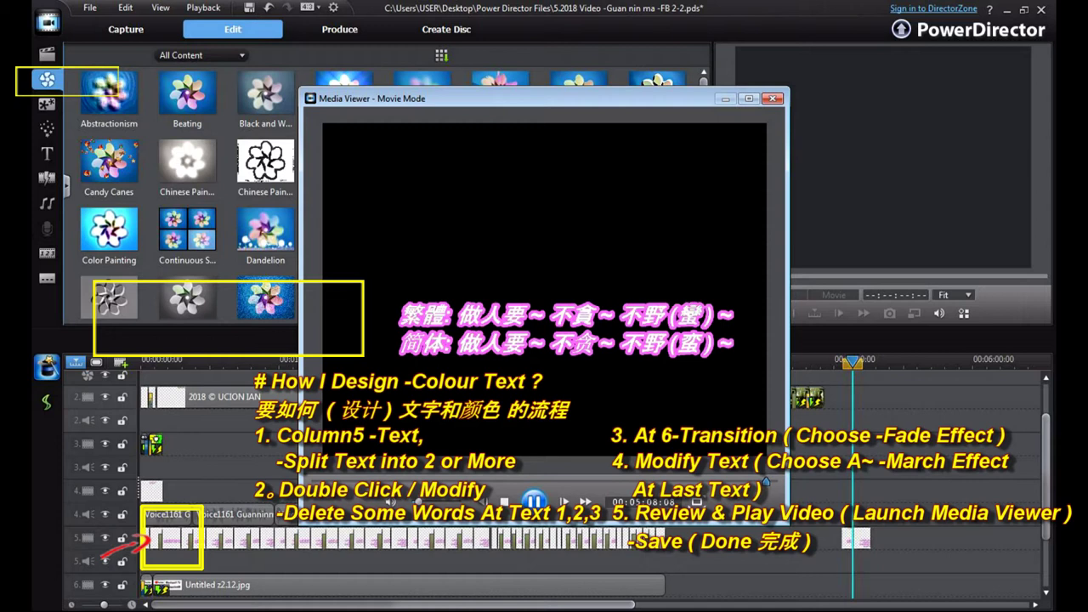
left_click(533, 502)
left_click(533, 502)
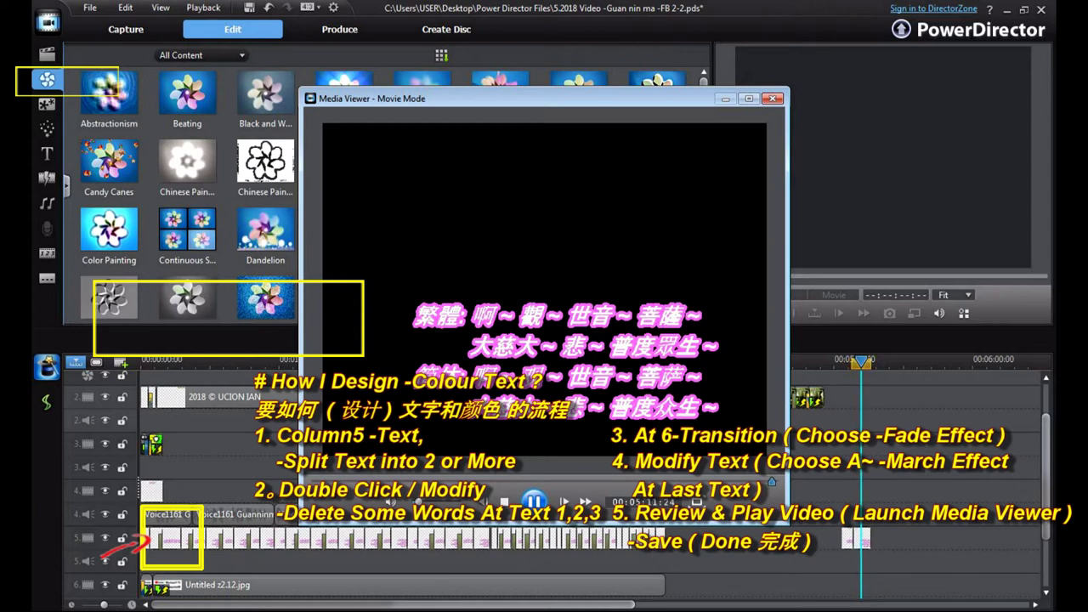
left_click(533, 502)
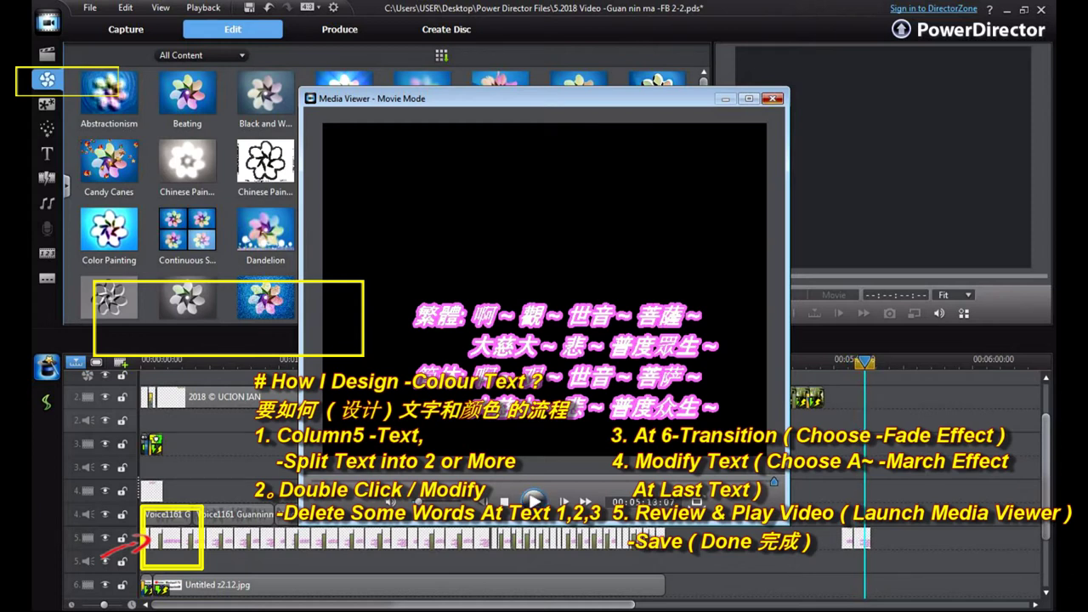
left_click(771, 99)
- Extend the four-line lyric title at the end of track 5 to a duration of about 00:00:12:08
left_click_drag(848, 539, 882, 538)
left_click(861, 538)
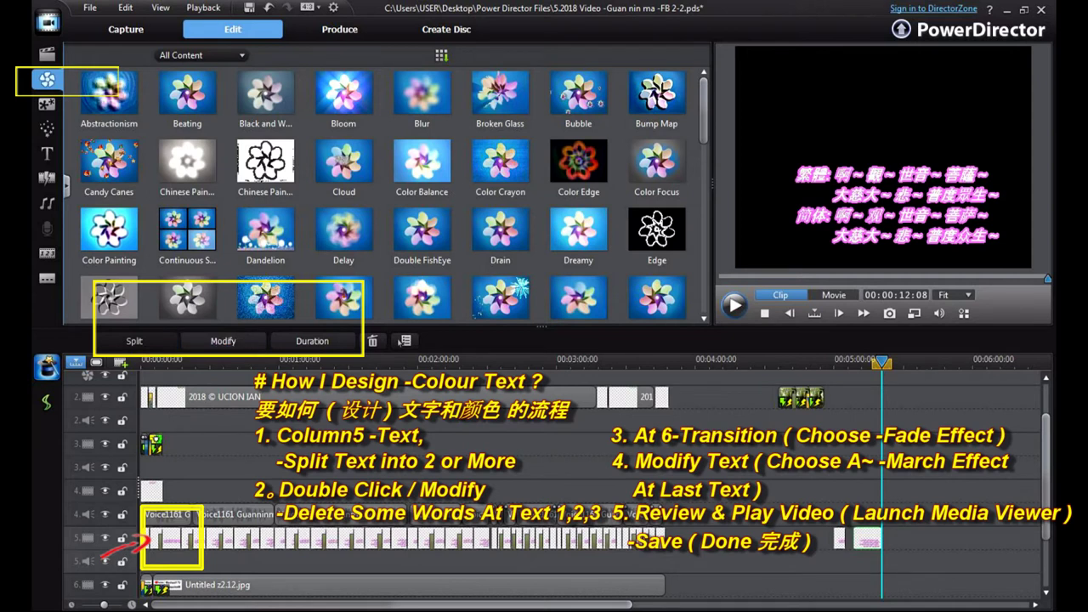
left_click_drag(882, 363, 869, 363)
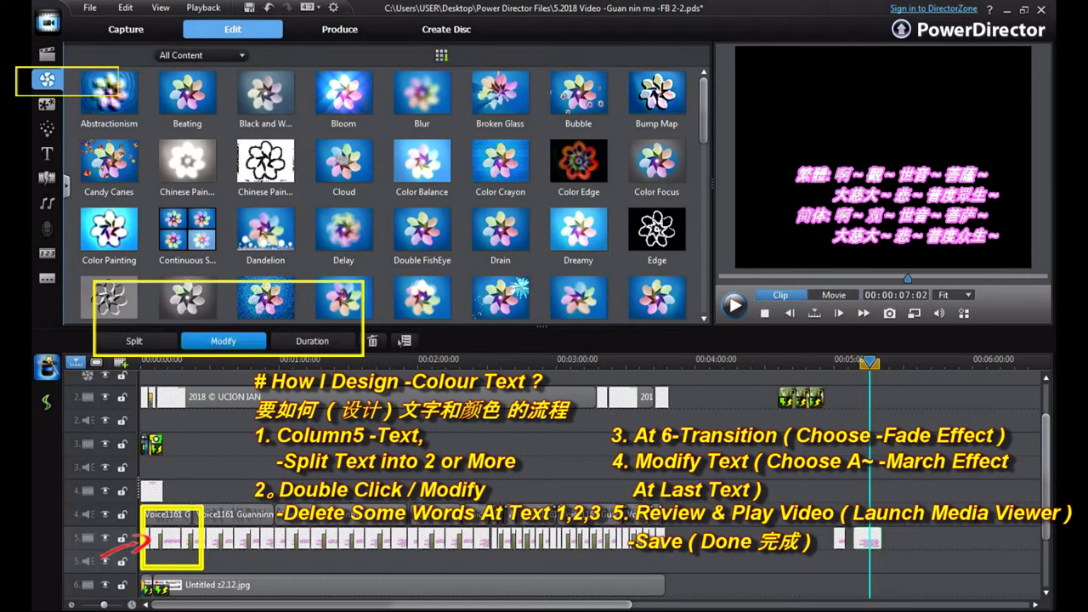
- Review the four-line title's font face and border settings in the Title Designer and close it without changes
left_click(223, 341)
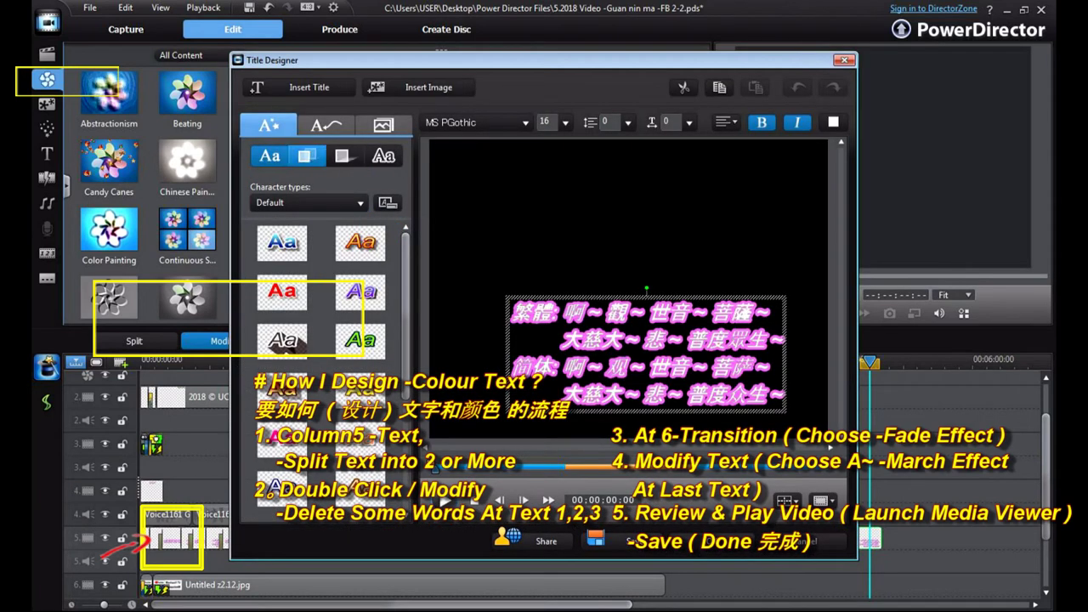
left_click(307, 156)
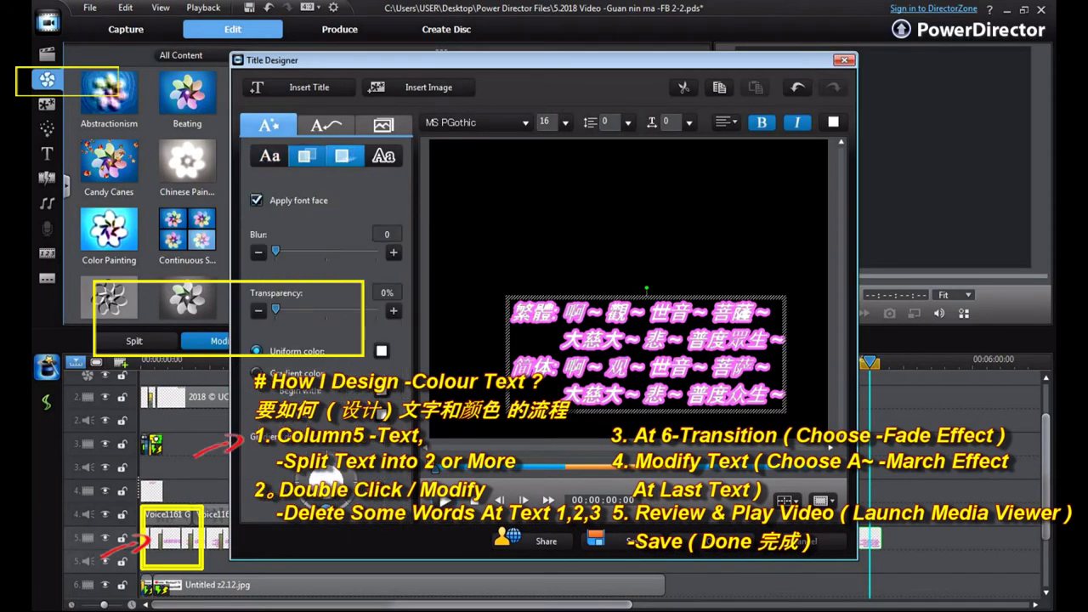
left_click(384, 155)
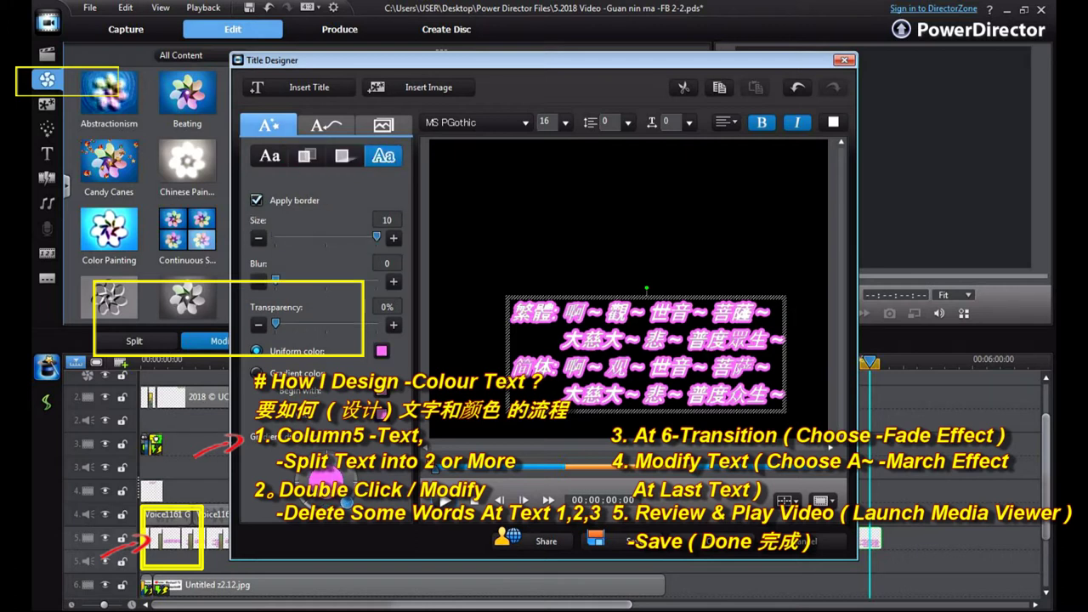
left_click(307, 155)
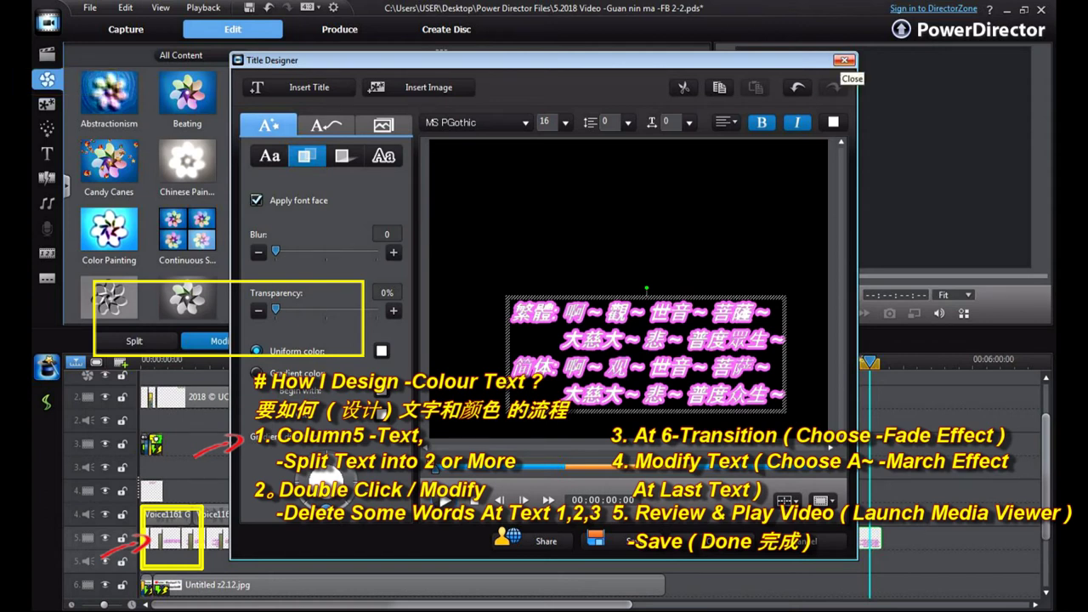
left_click(844, 60)
- Split the four-line lyric title on track 5 at about 00:00:04:08 into the clip
left_click_drag(870, 362, 859, 362)
left_click(867, 539)
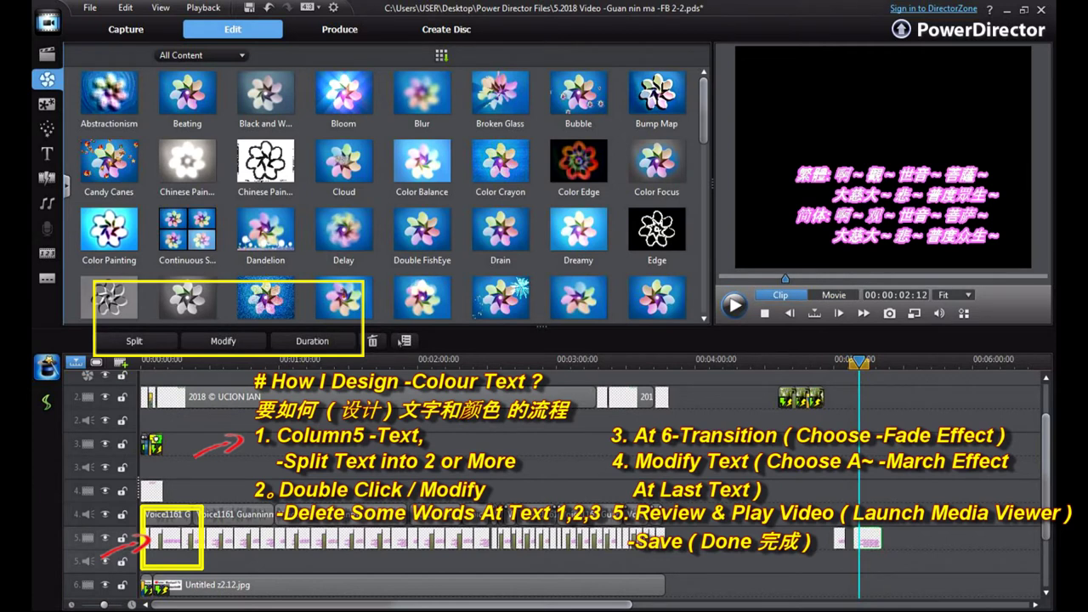
left_click(858, 362)
left_click(868, 538)
left_click_drag(857, 362, 863, 362)
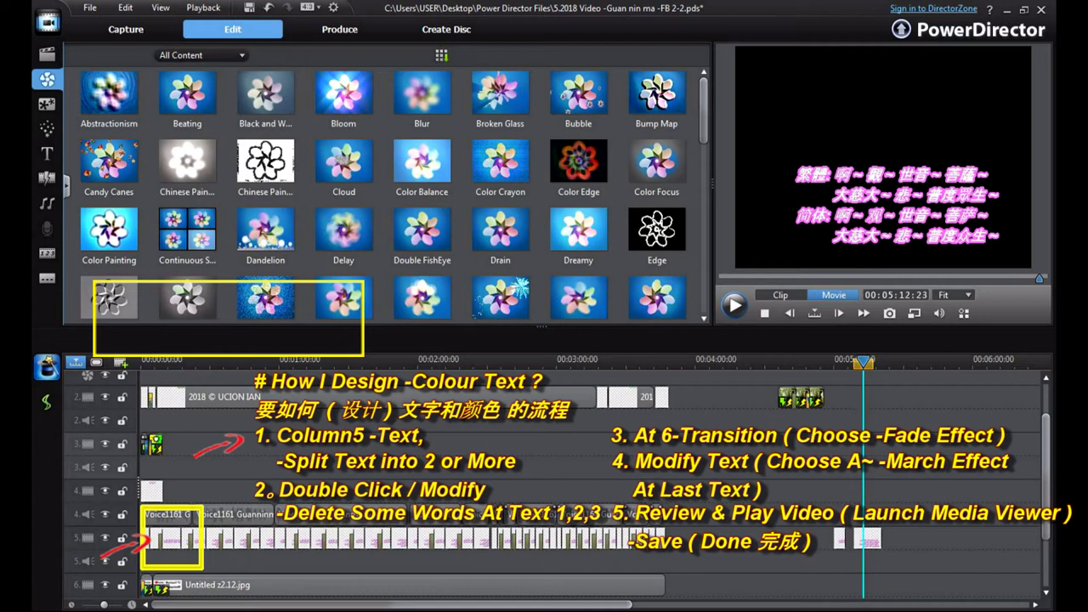
left_click(867, 538)
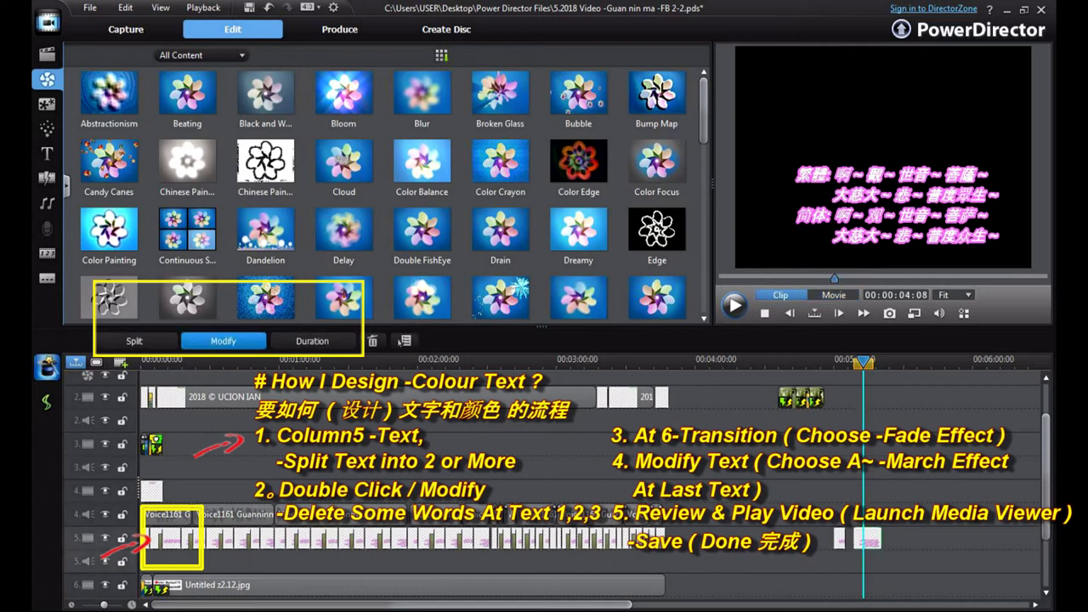
left_click(134, 341)
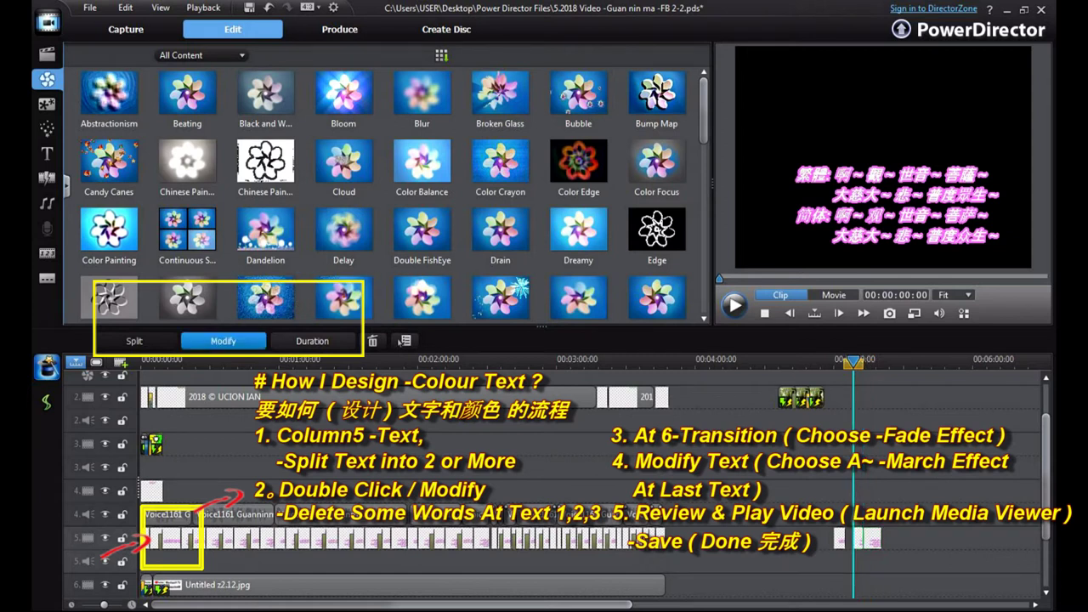
- In the first split part, delete the second traditional Chinese lyric line, 大慈大~ 悲~ 普度眾生~, and its leading spaces
left_click(224, 341)
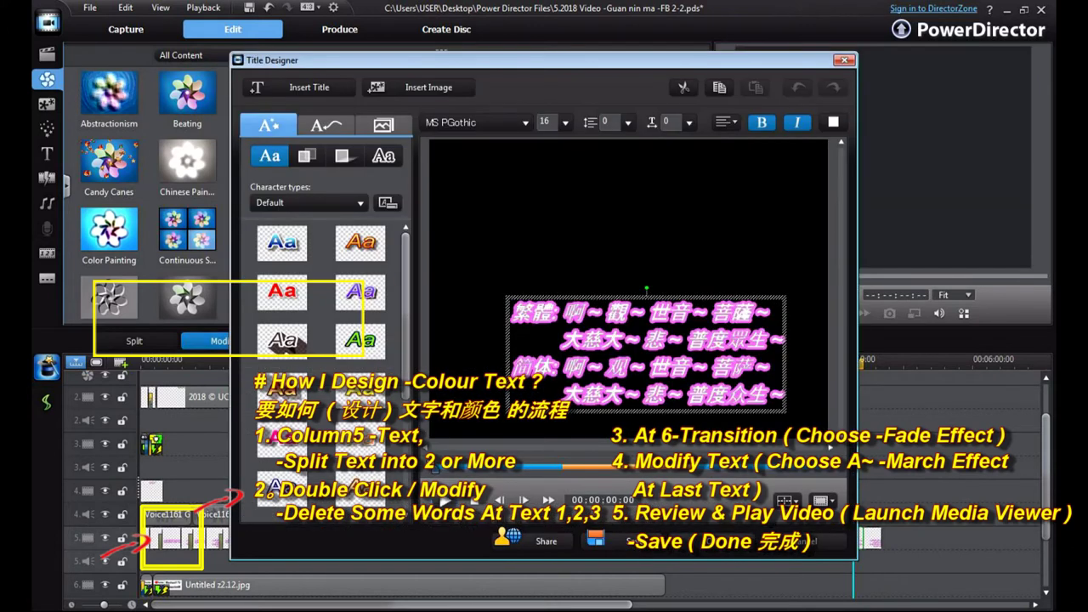
left_click(562, 315)
left_click(549, 314)
left_click(553, 341)
left_click_drag(554, 340, 782, 340)
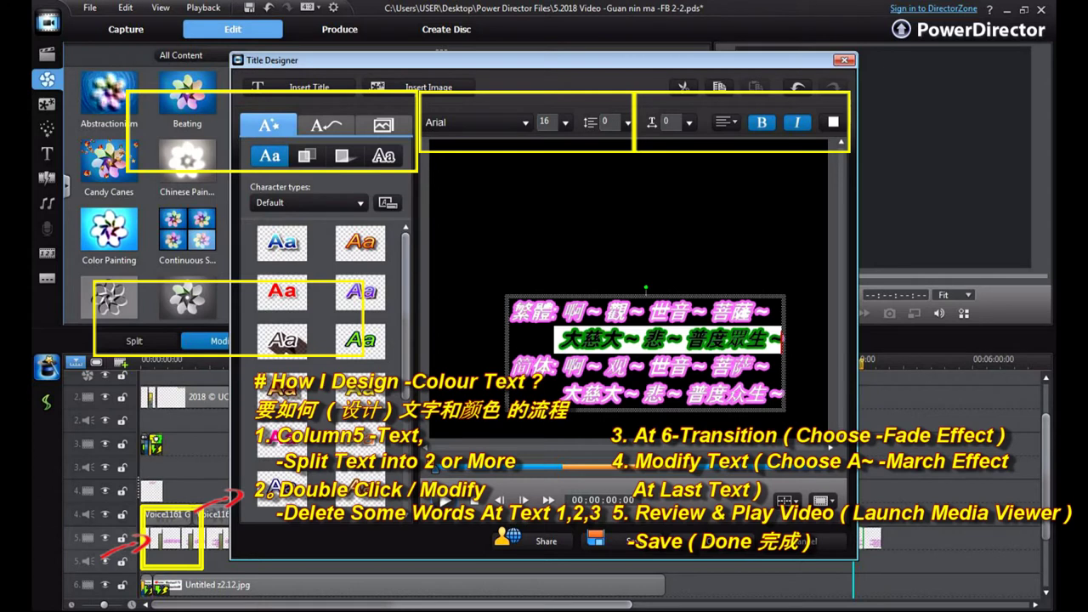
key("Delete")
key("Delete")
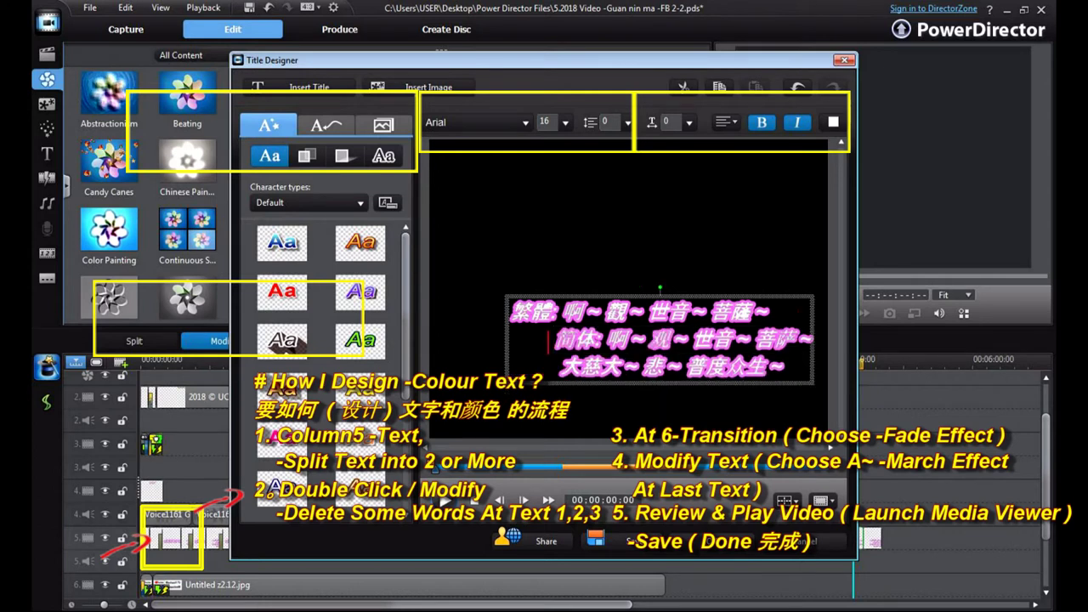
key("Left")
key("Left")
key("Left")
key("Delete")
key("Delete")
key("Delete")
key("Delete")
key("Left")
key("Left")
key("Delete")
key("Delete")
key("Delete")
key("Delete")
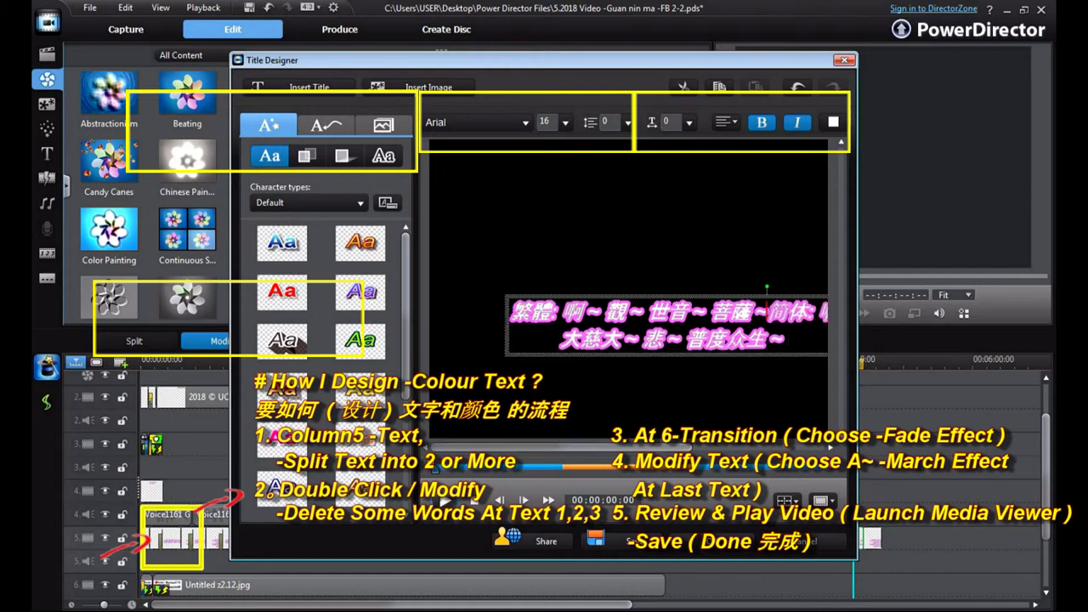
- Put the 简体 line on its own line, delete the last line 大慈大~ 悲~ 普度众生~, and save the title
key("Return")
key("Down")
key("Left")
key("Delete")
key("Delete")
key("Delete")
key("Delete")
key("Delete")
key("Delete")
key("Delete")
key("Delete")
key("Delete")
key("Delete")
key("Delete")
key("Delete")
key("Delete")
key("Delete")
key("Delete")
key("Delete")
key("Delete")
key("Delete")
key("Delete")
key("Delete")
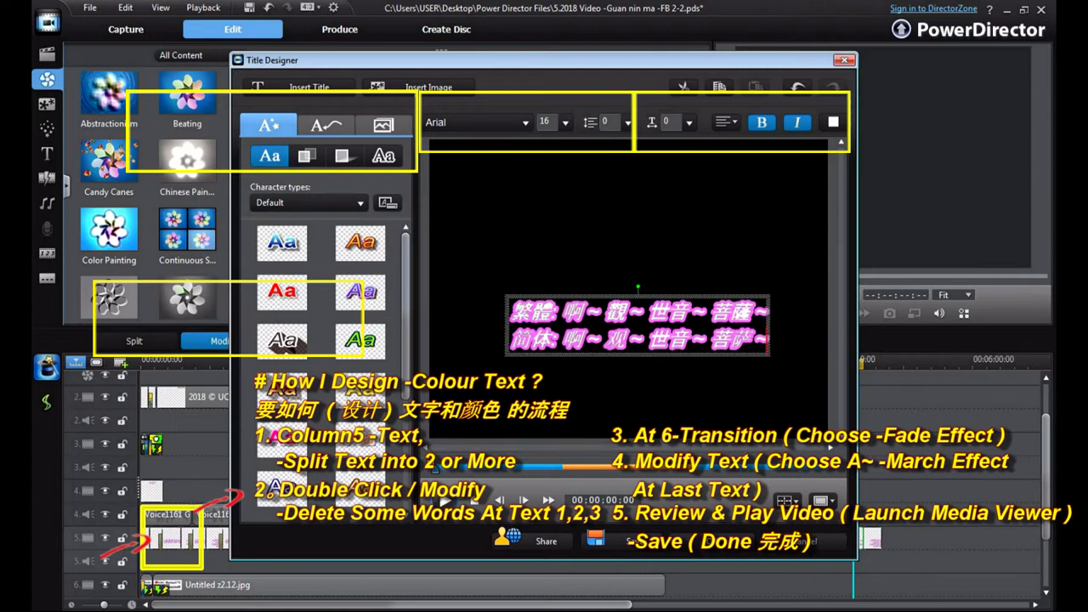
key("Escape")
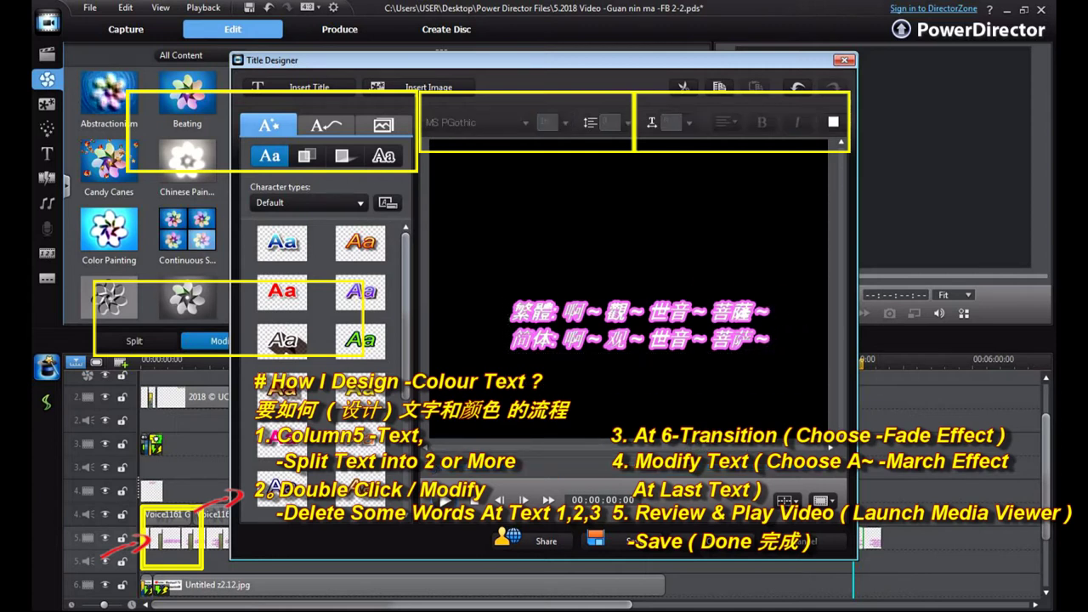
left_click(638, 326)
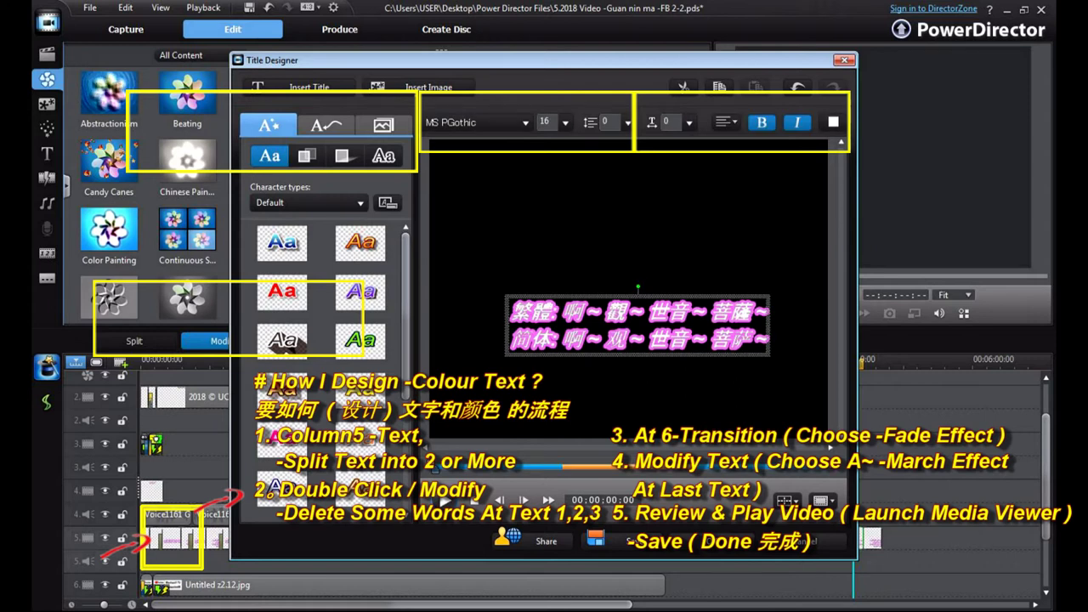
left_click(714, 541)
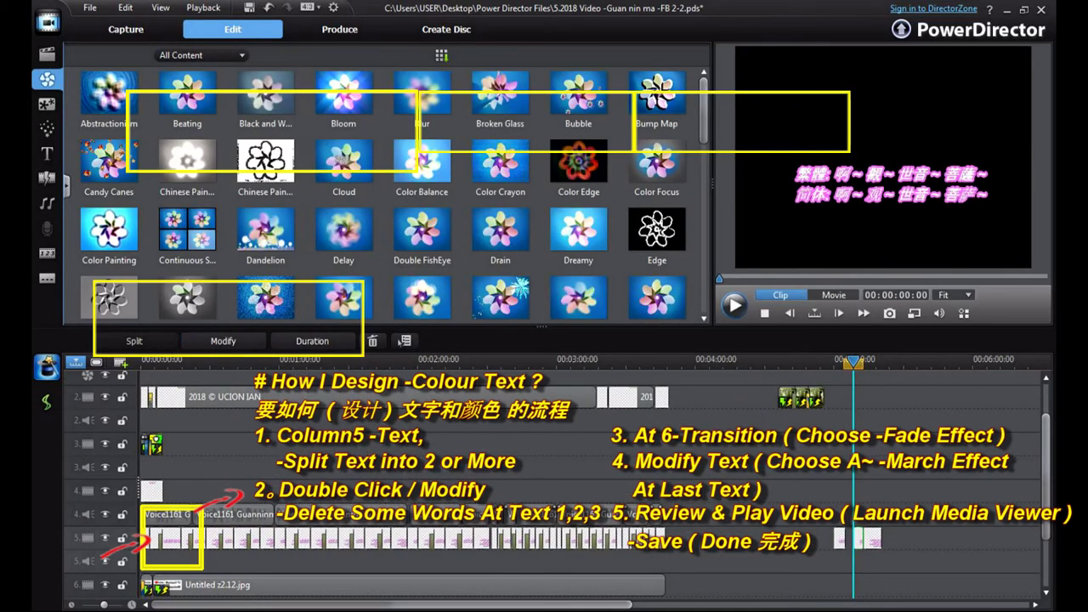
- Compare the text of the two split title parts on track 5, ending with the first part selected
left_click(872, 538)
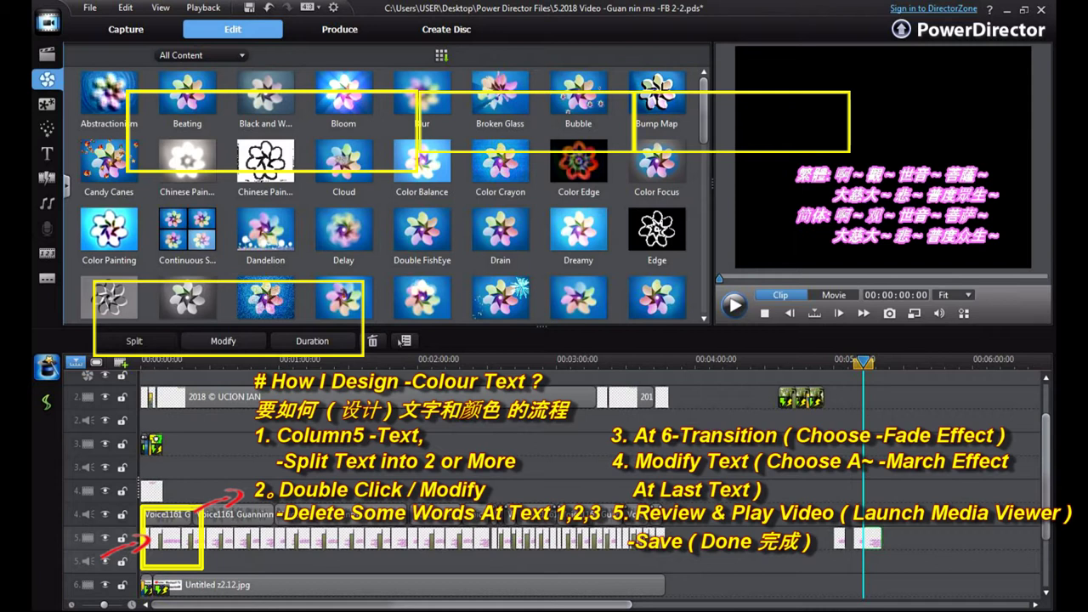
left_click(935, 539)
left_click(858, 538)
left_click_drag(863, 363, 853, 363)
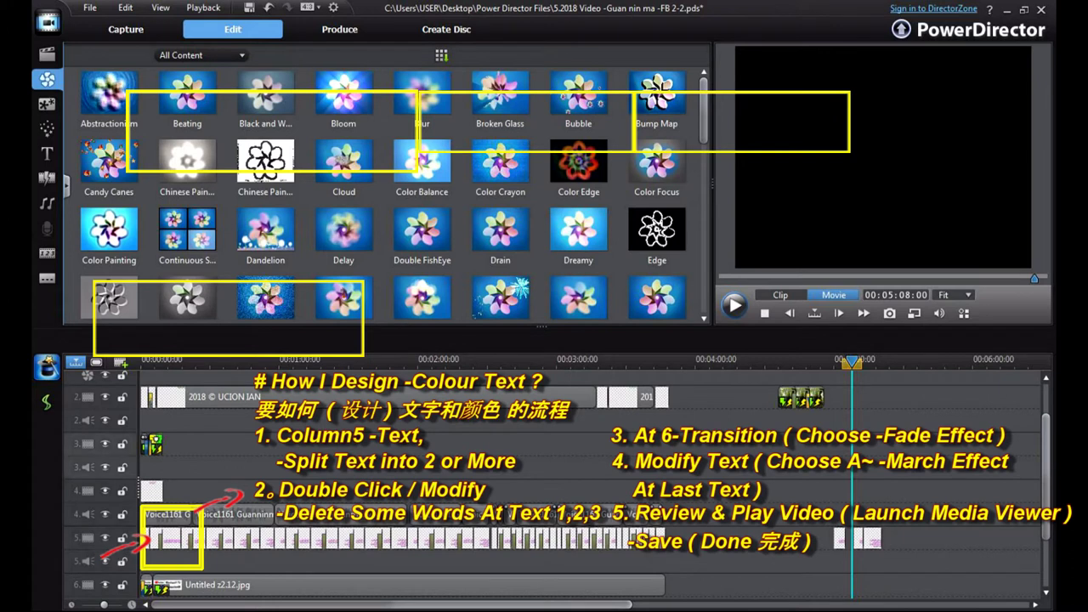
left_click(859, 538)
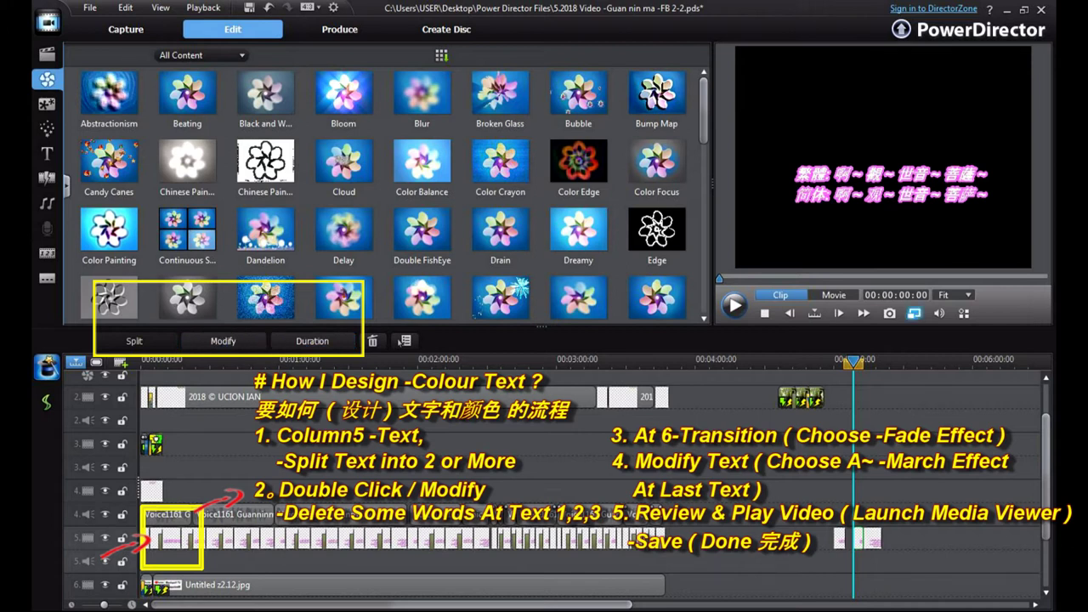
- Play the first split lyric title of track 5 as a clip in the Media Viewer, and close the viewer
left_click(914, 313)
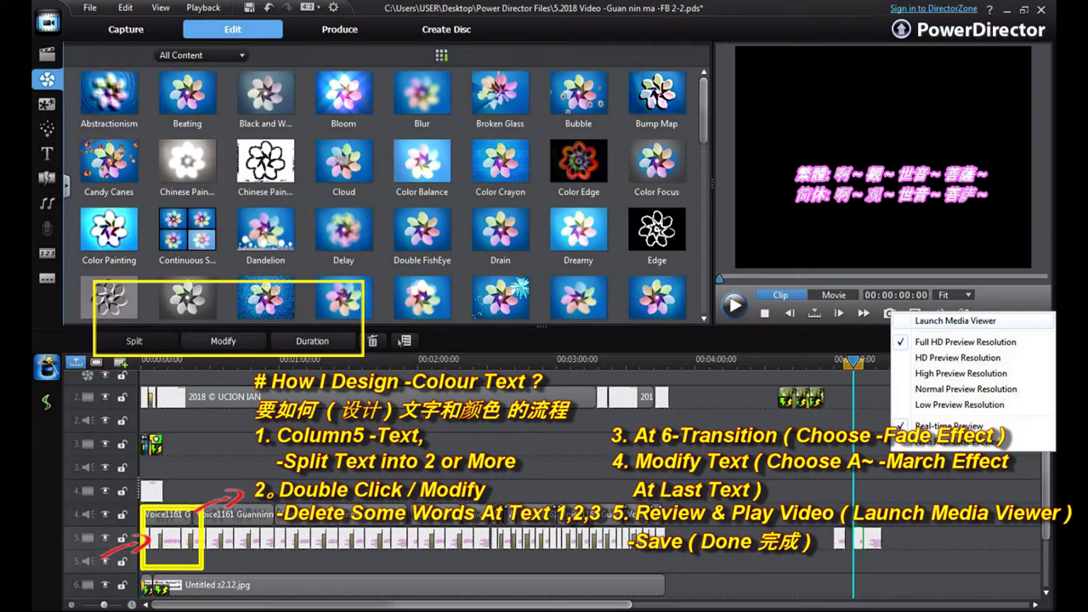
left_click(956, 322)
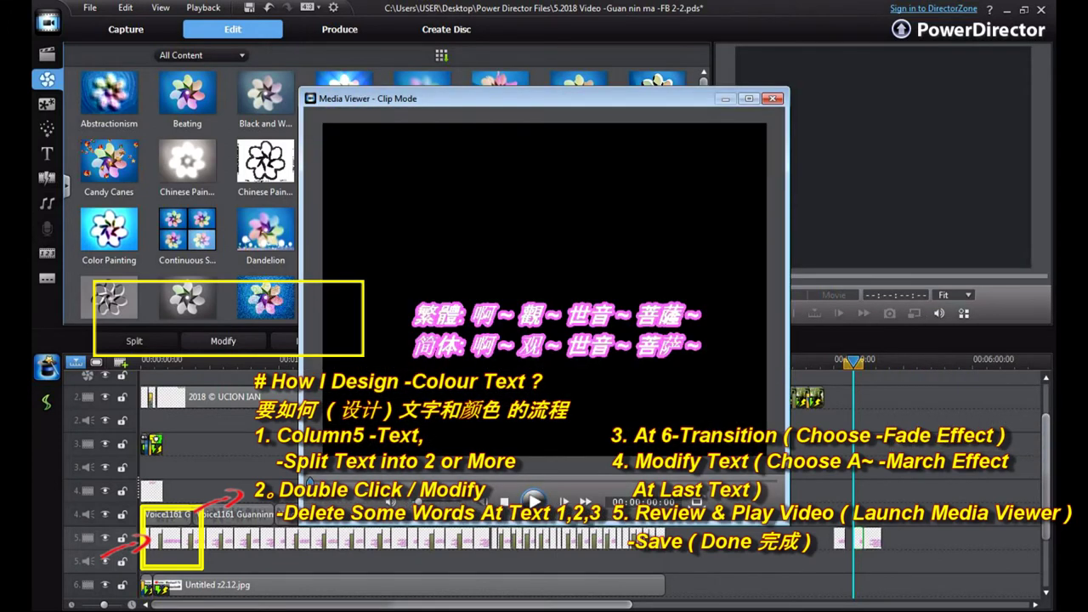
left_click(772, 98)
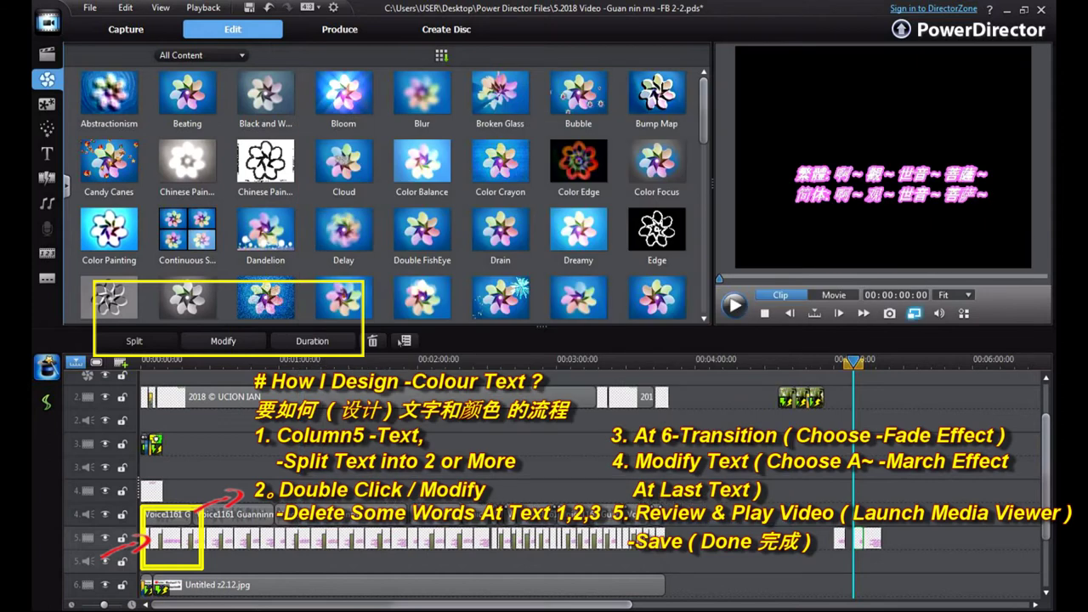
left_click(914, 312)
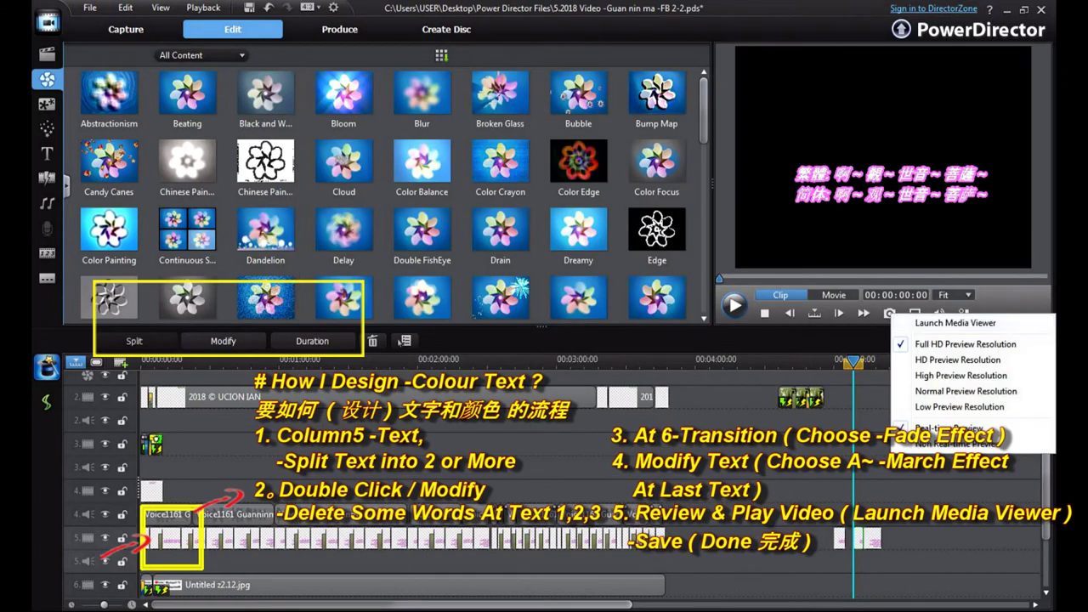
left_click(955, 323)
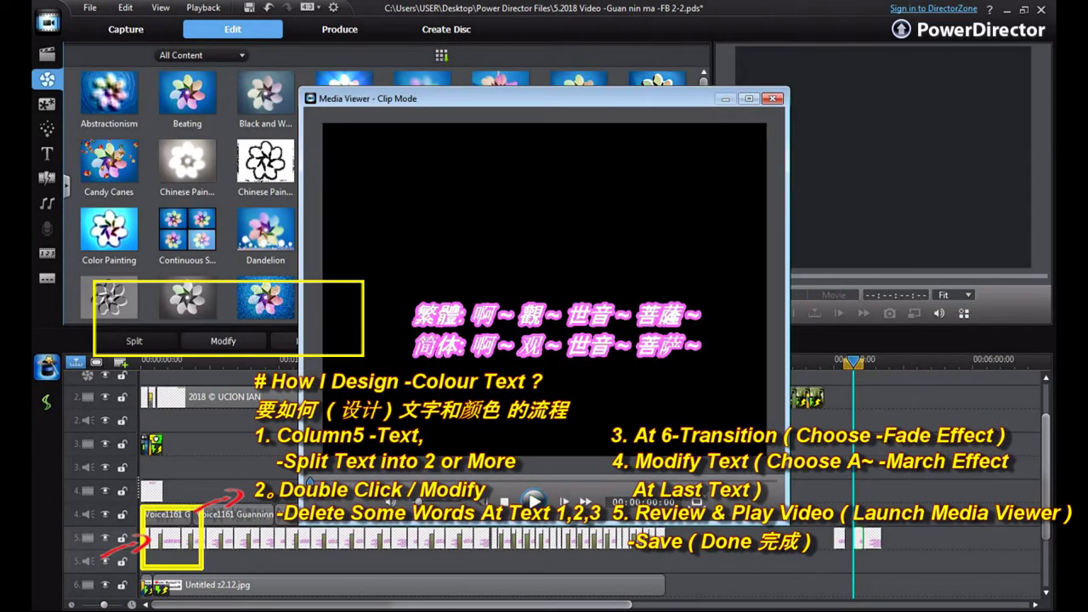
left_click(533, 500)
left_click(772, 98)
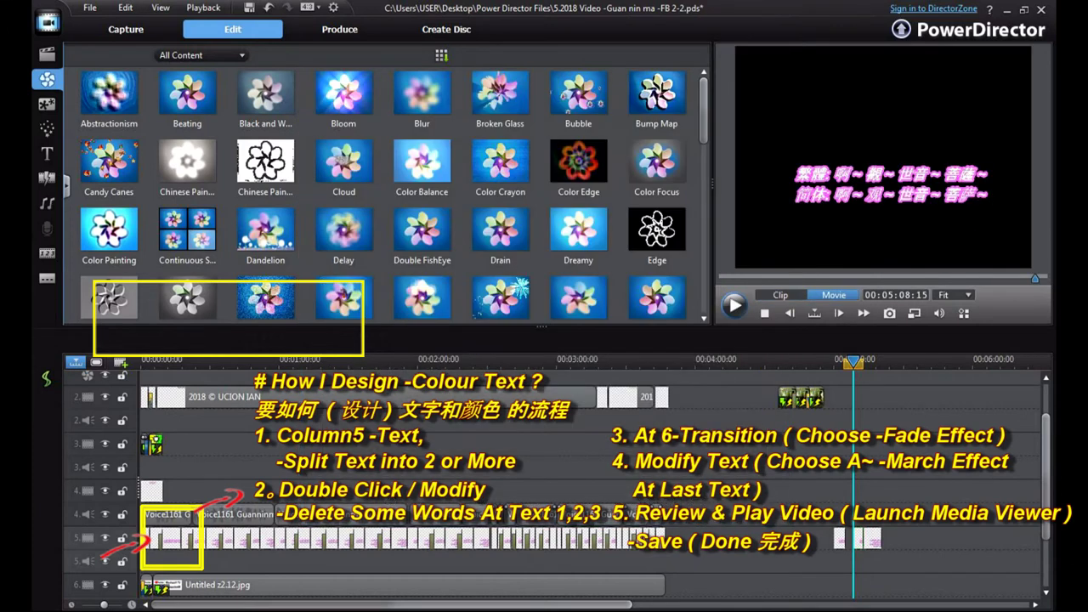
- Preview the project in the Media Viewer in movie mode, from the split title and from the start, and close the viewer
left_click(913, 312)
left_click(956, 320)
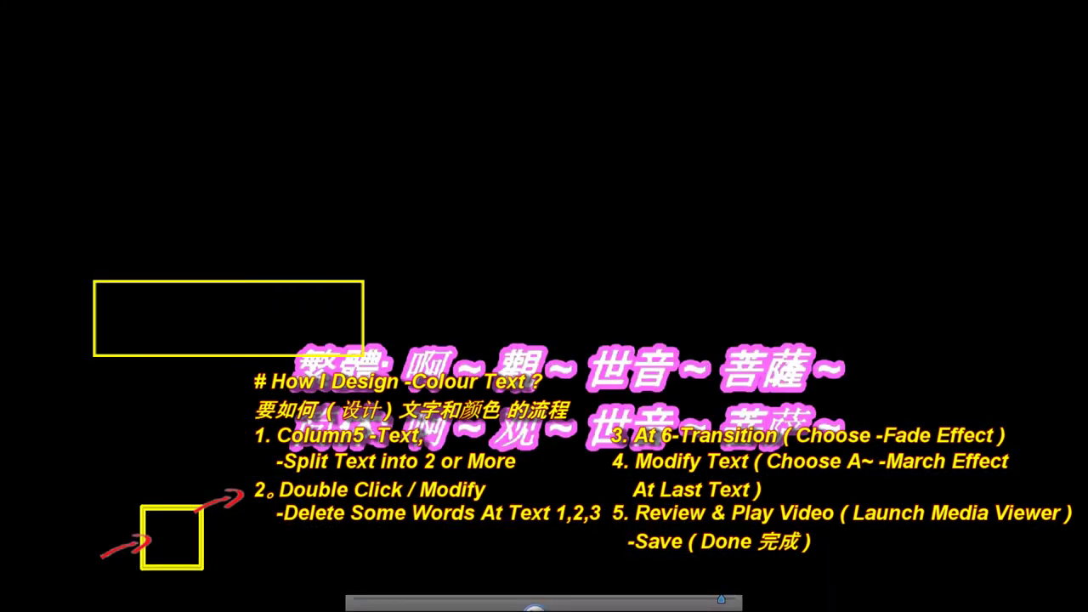
key("Escape")
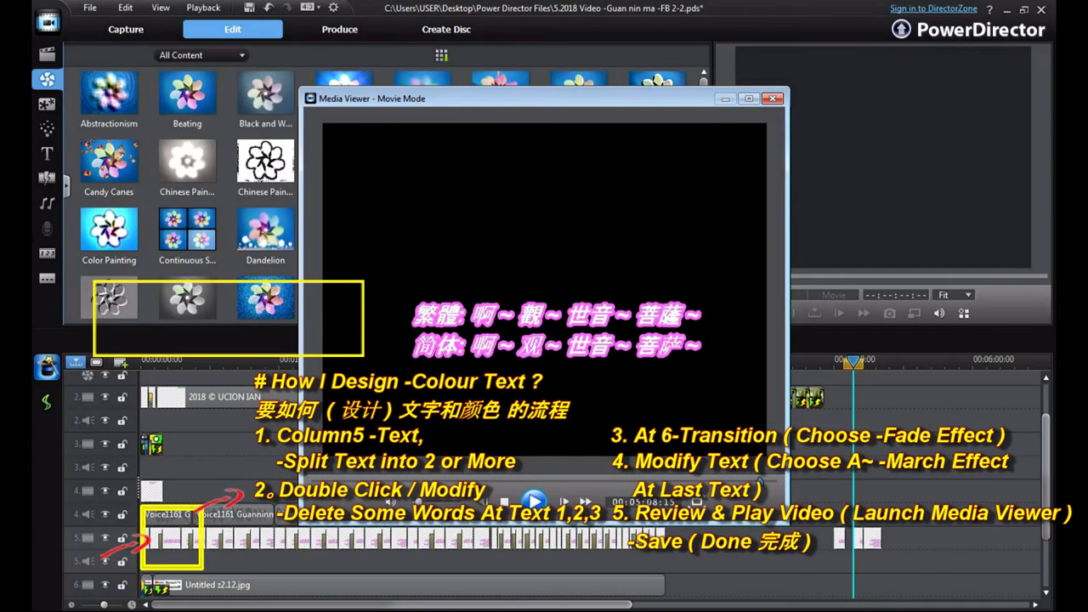
key("space")
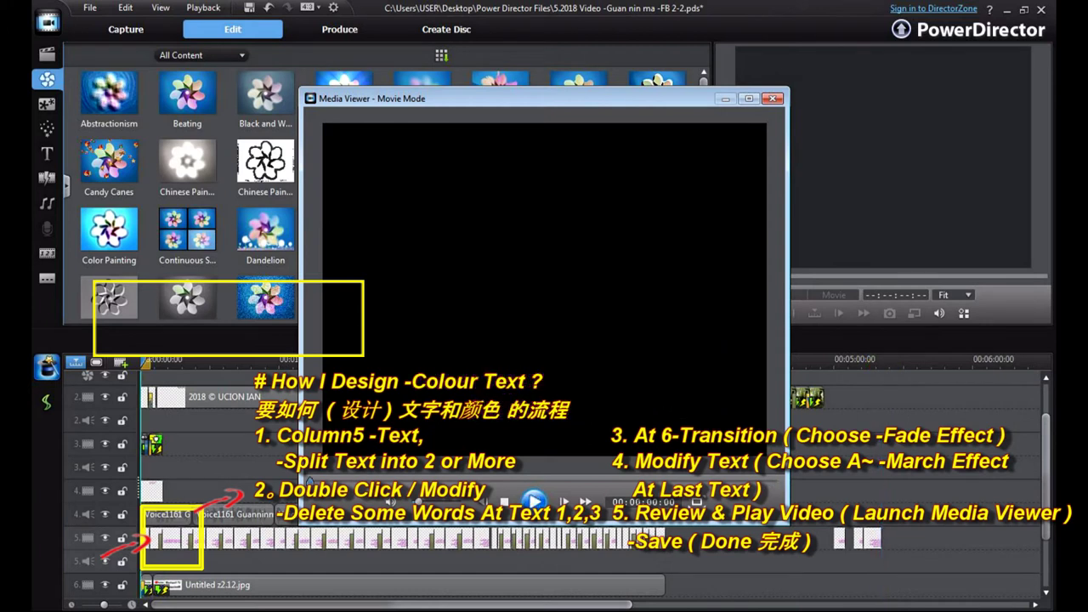
left_click(533, 501)
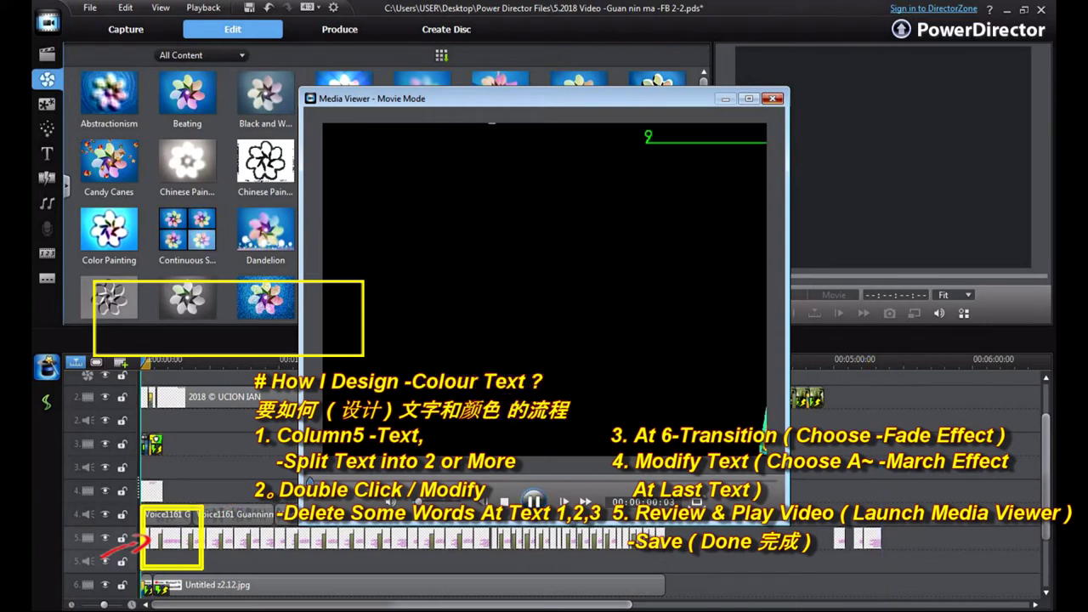
left_click(772, 99)
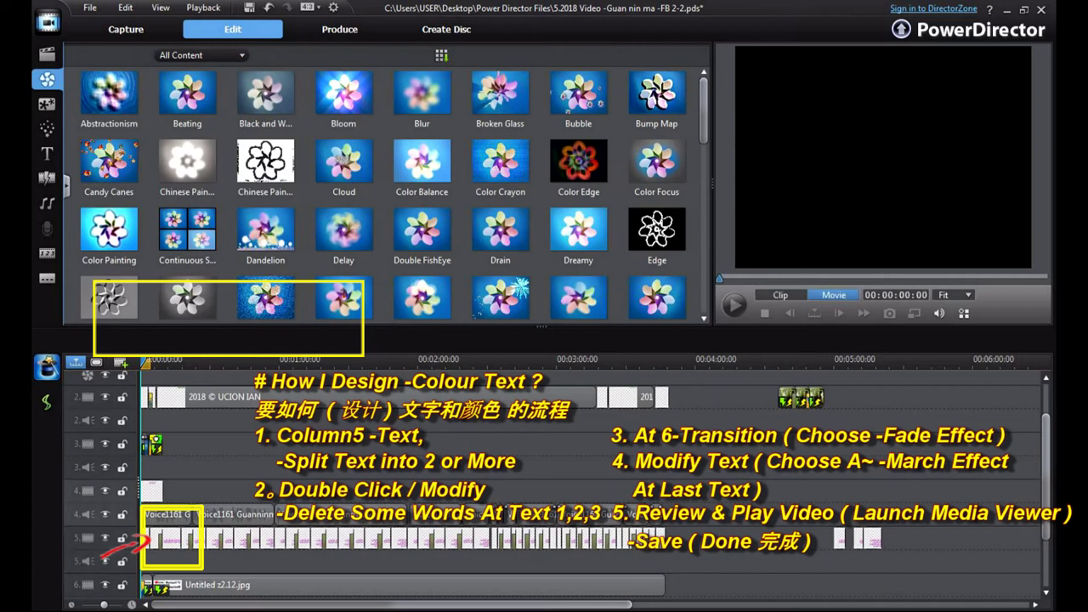
- Try the blue and the orange character presets on the first split lyric title, and discard the changes
mouse_move(864, 363)
left_mouse_down()
mouse_move(847, 363)
mouse_move(857, 363)
left_mouse_up()
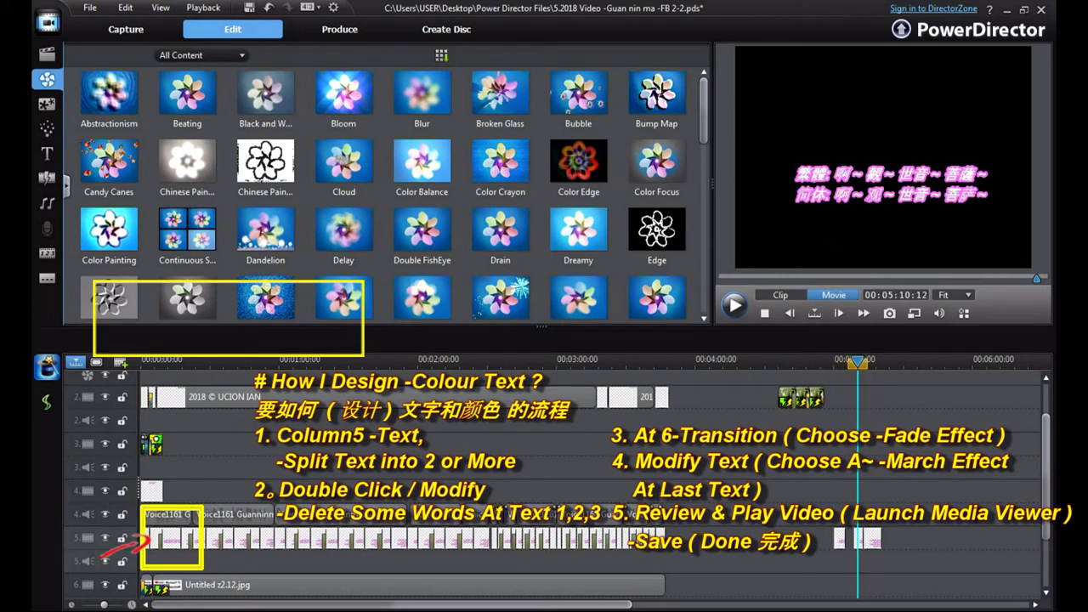
left_click(859, 537)
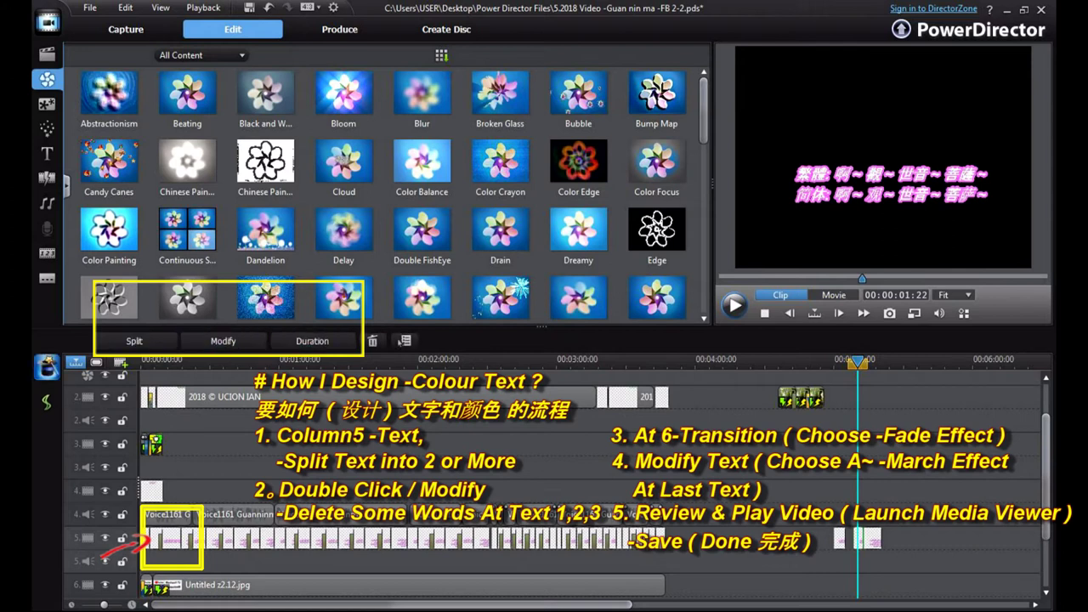
left_click(224, 341)
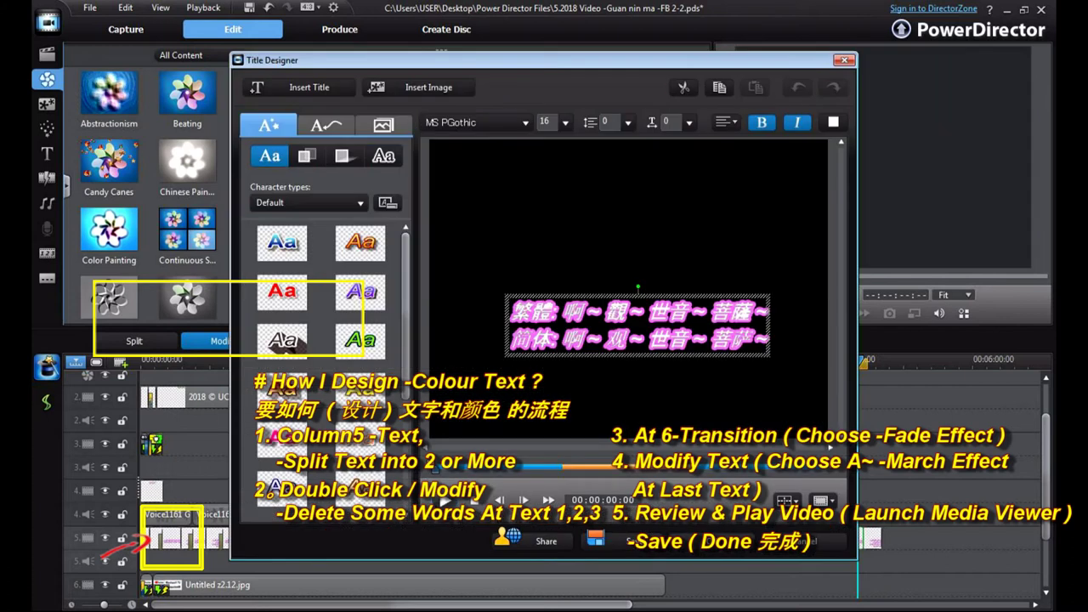
left_click(282, 242)
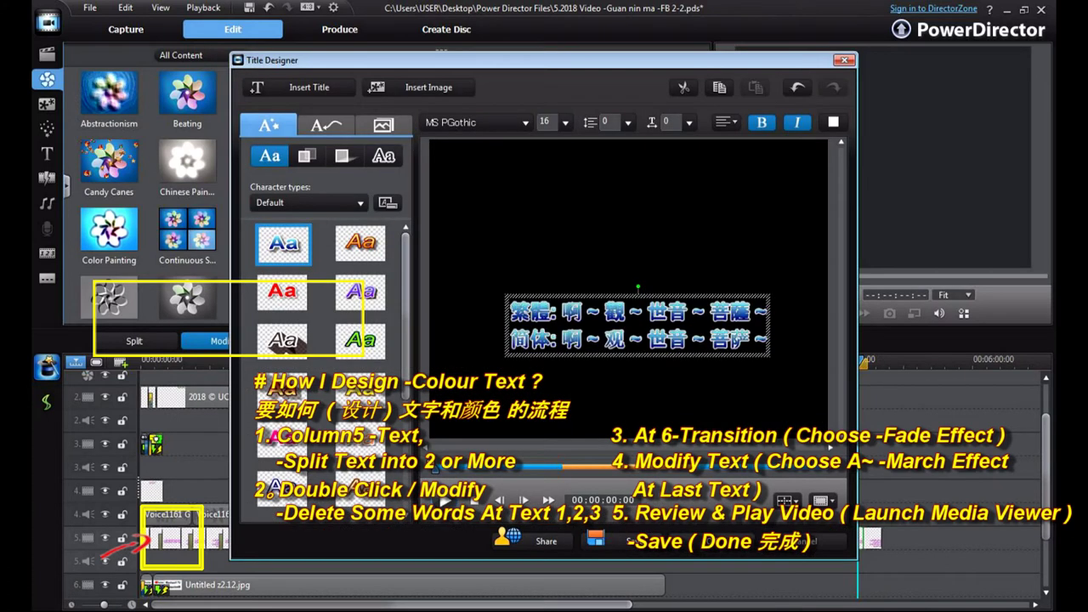
left_click(797, 122)
left_click(361, 244)
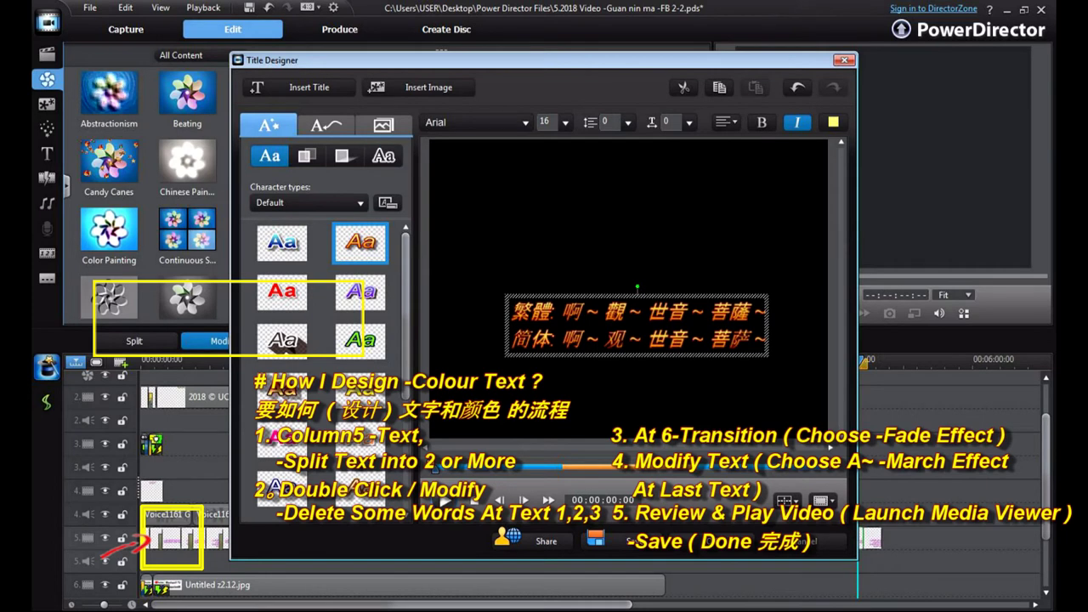
left_click(327, 125)
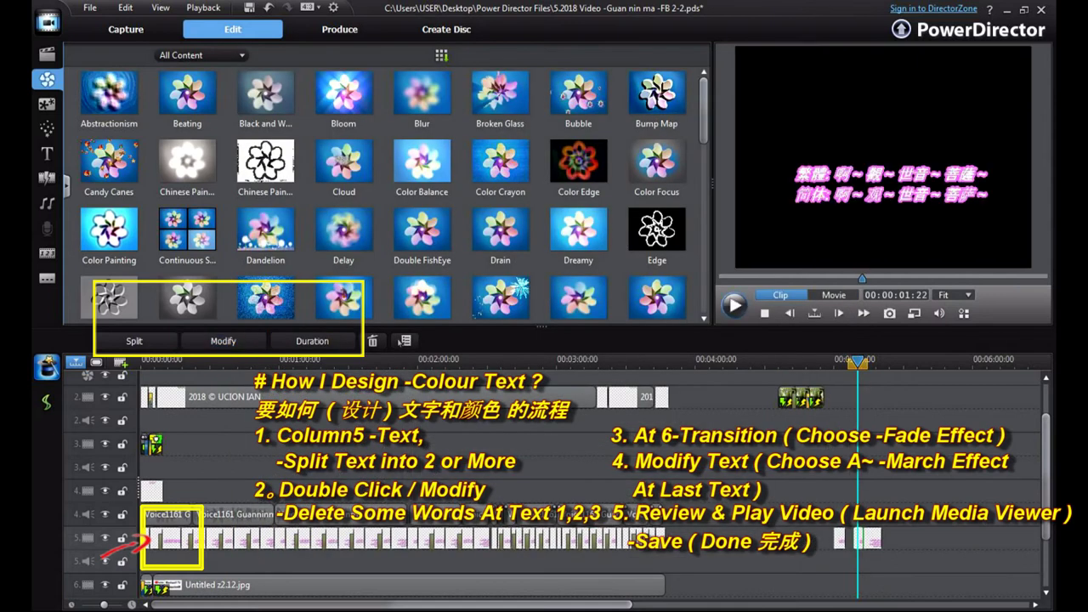
- Review the existing lyric titles and the transition between them at the start of track 5 as a reference for the split titles
left_click(159, 539)
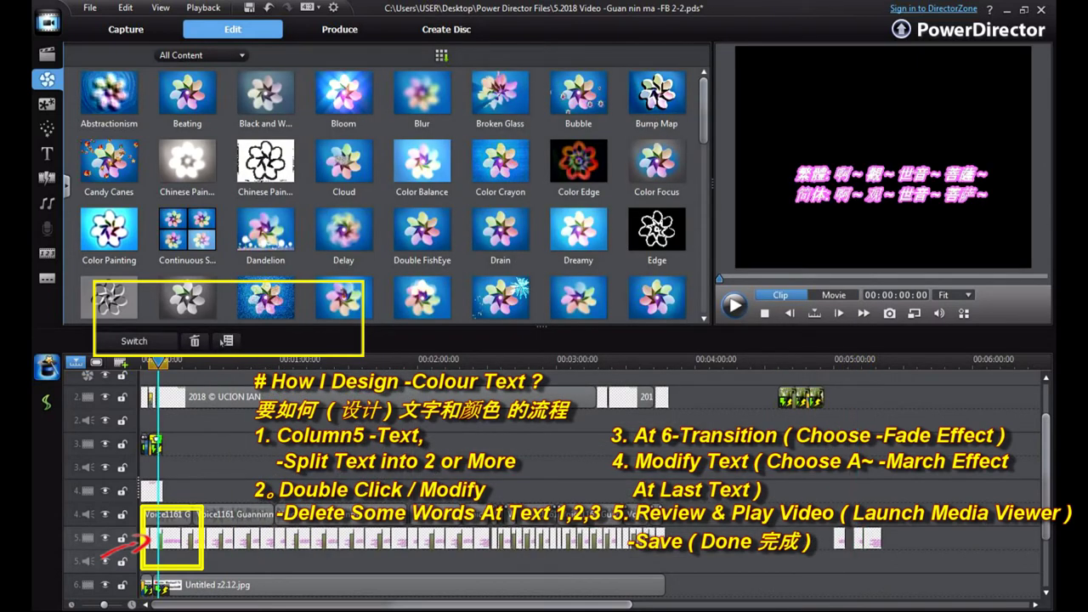
left_click(195, 452)
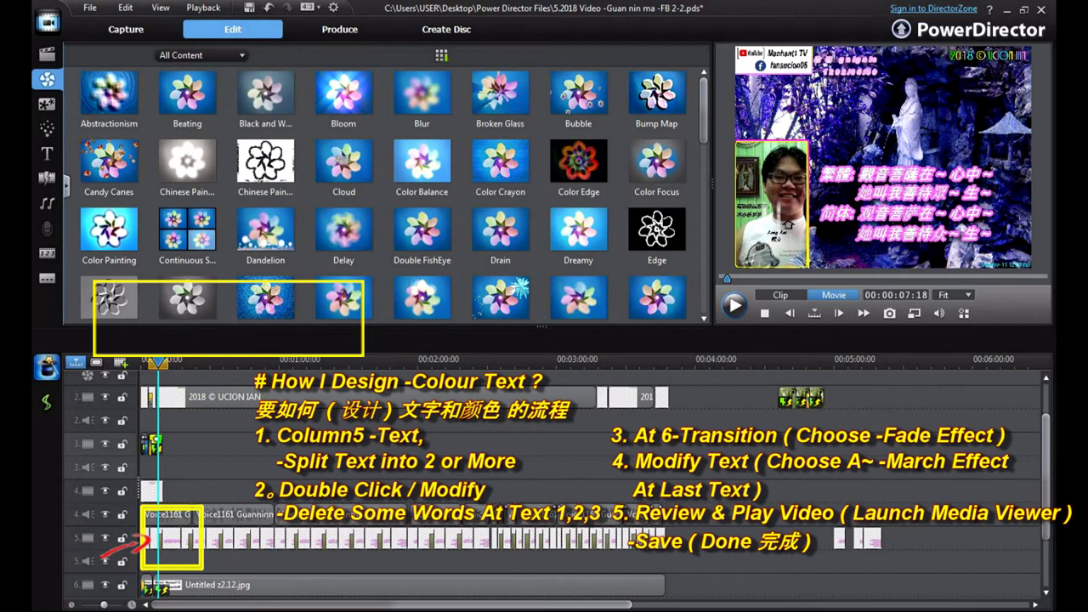
left_click(859, 539)
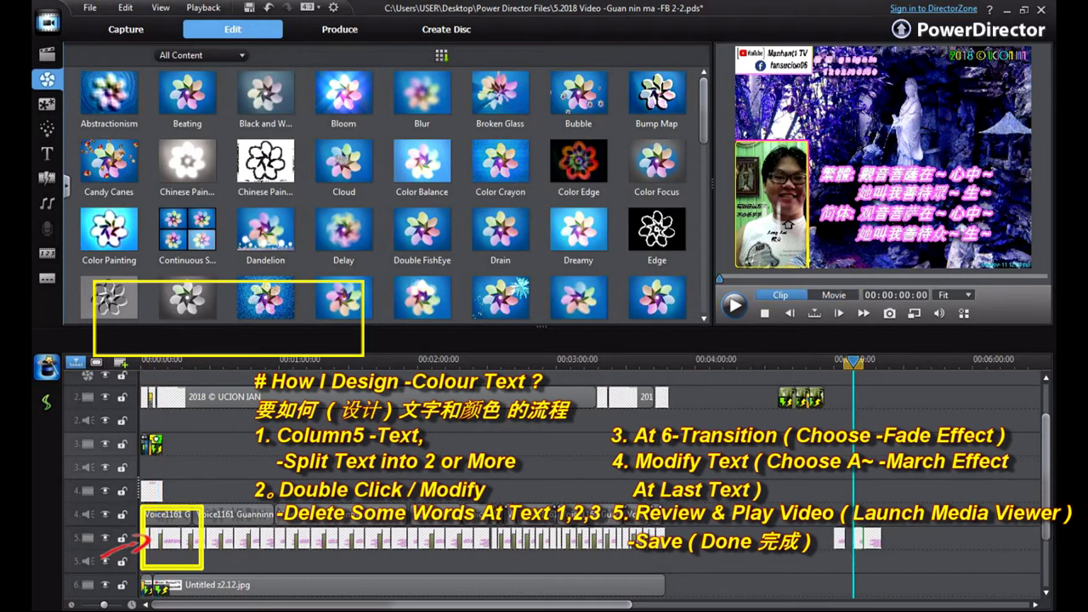
key("Home")
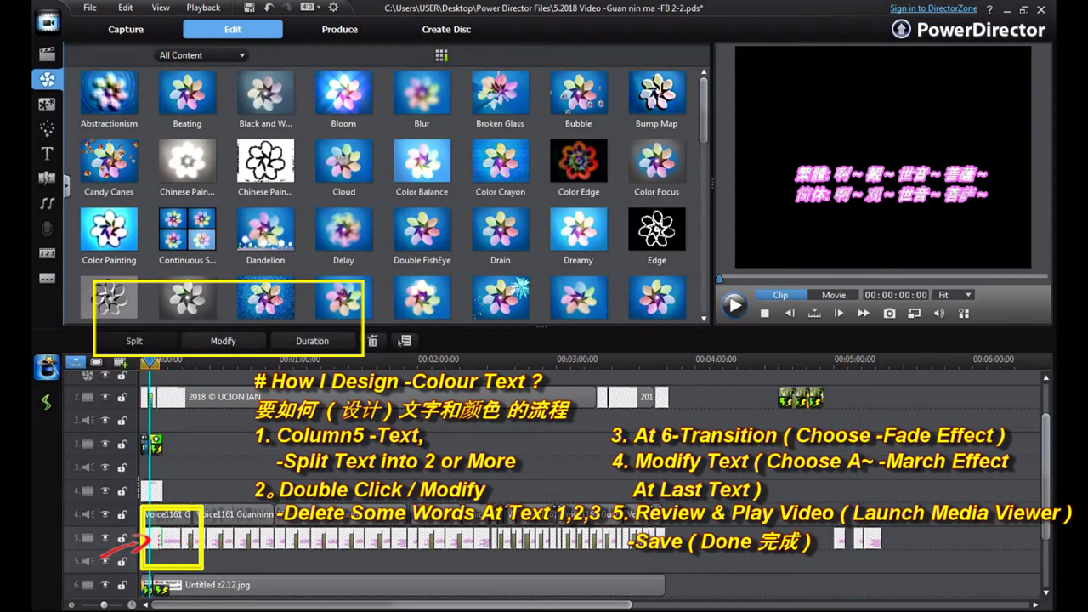
left_click_drag(166, 363, 157, 363)
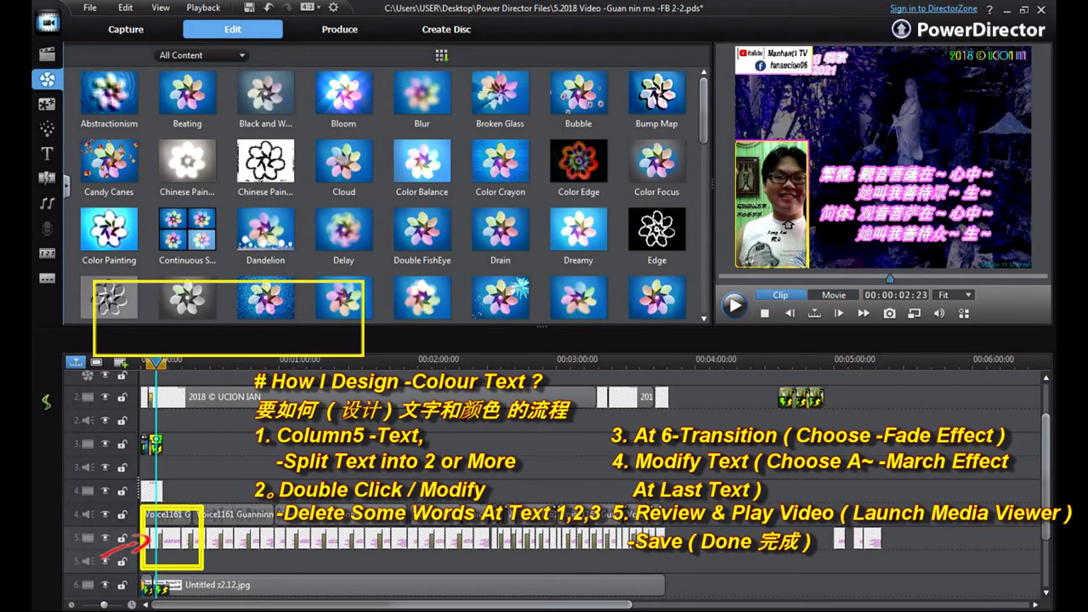
key("space")
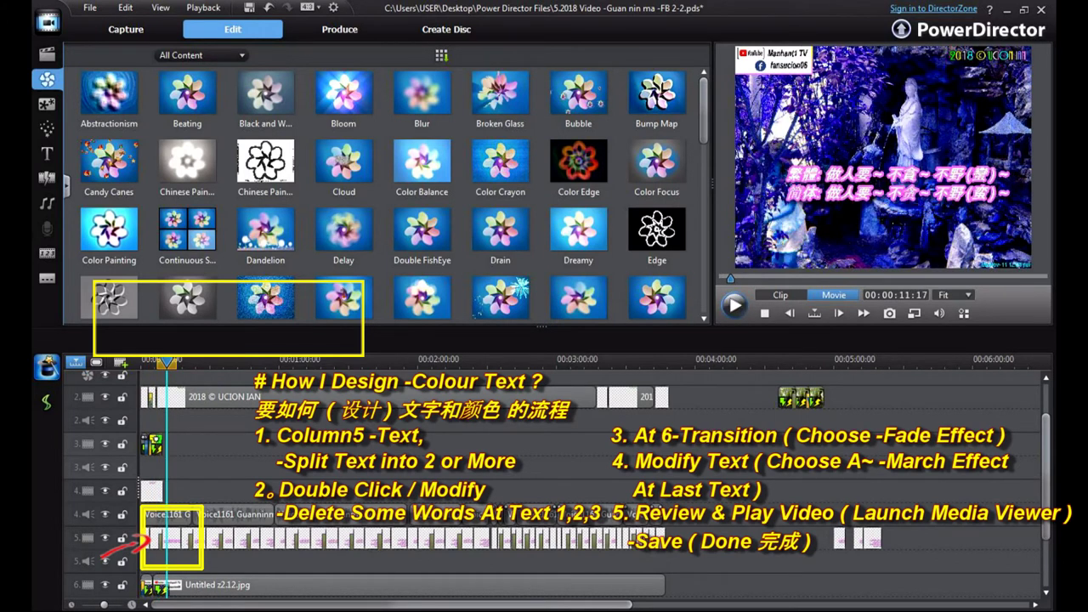
left_click(172, 539)
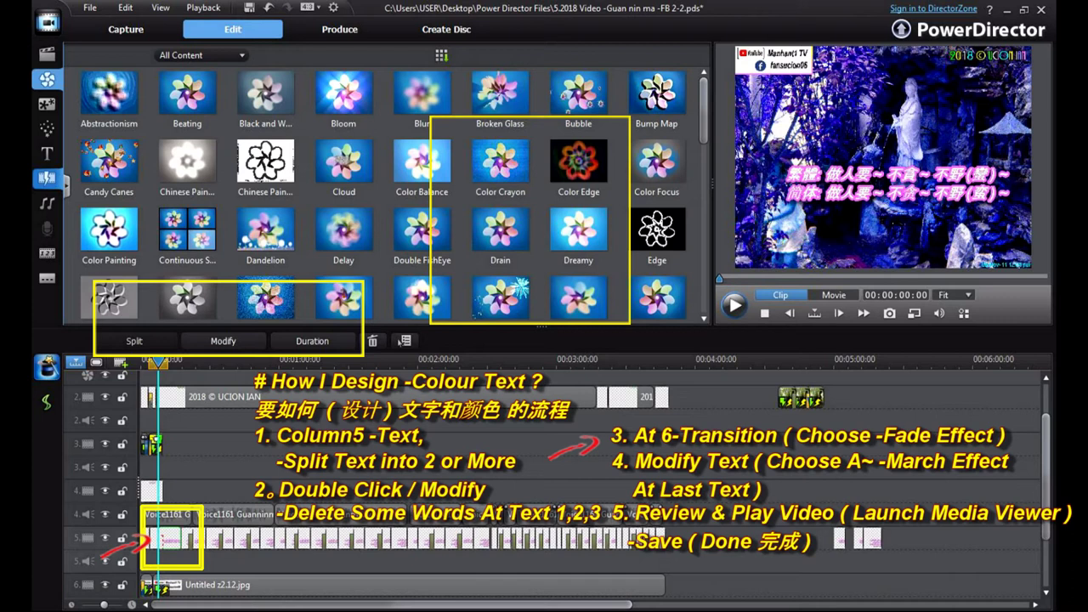
- Add a Fade transition between the two split lyric title parts on track 5
left_click(47, 179)
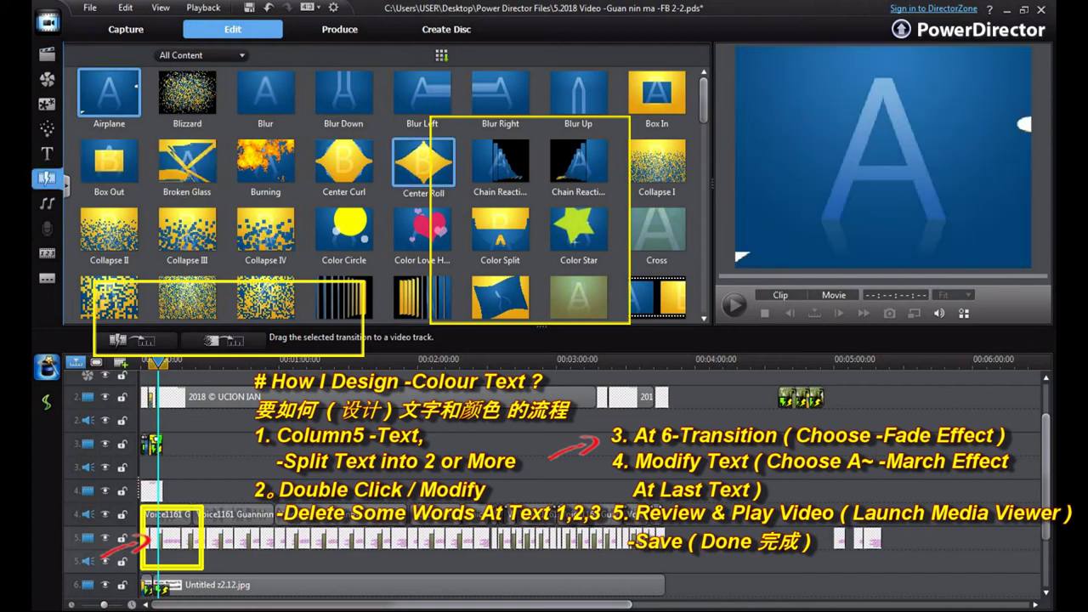
scroll(579, 222, "down", 1)
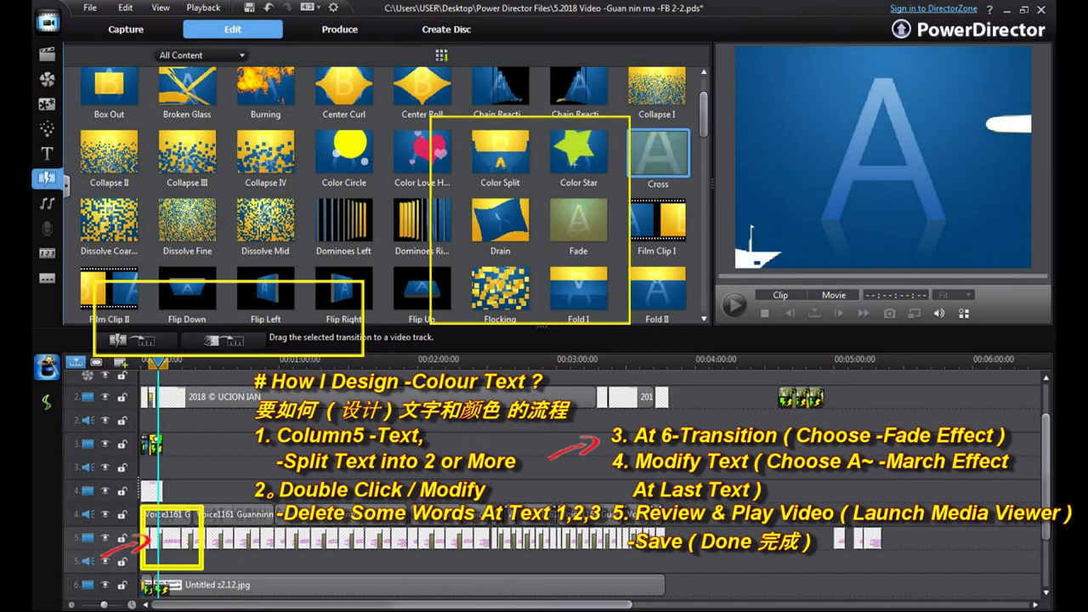
left_click(579, 223)
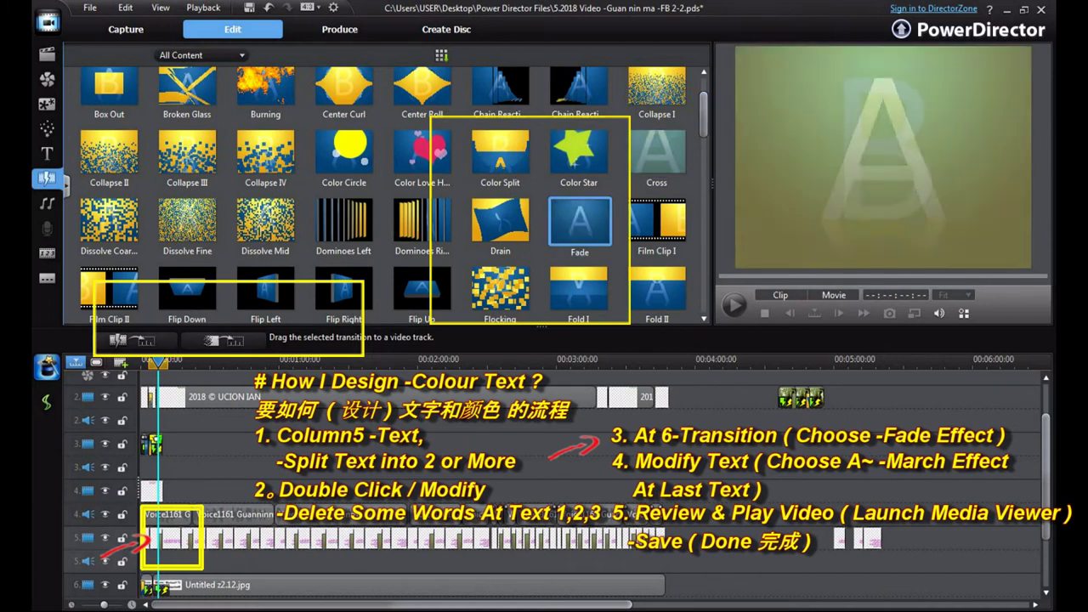
left_click_drag(578, 222, 861, 541)
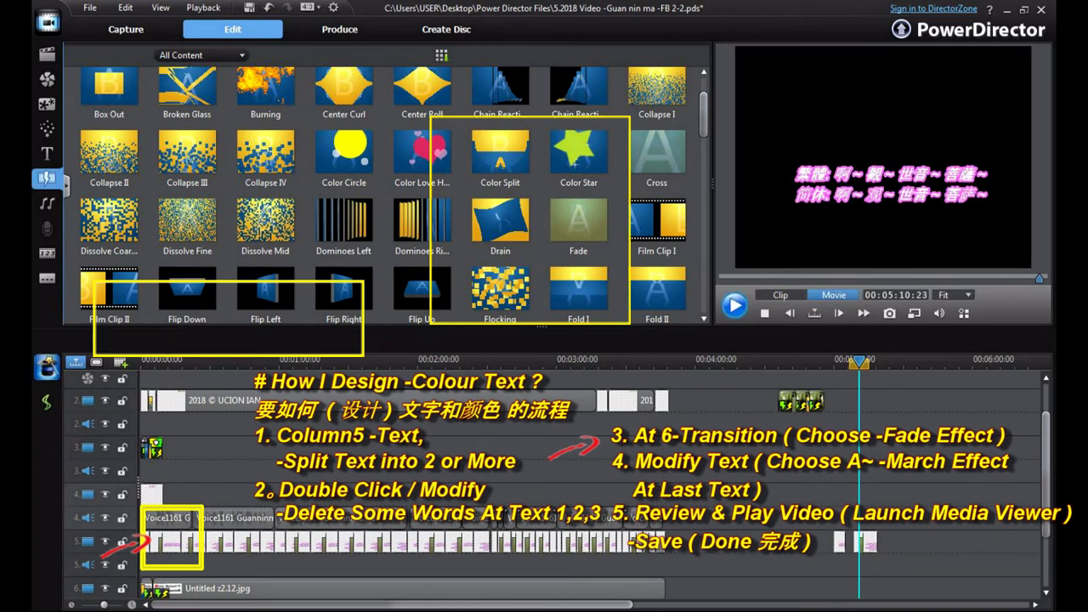
- Play the split title parts with the Fade transition, and compare it with the transition at the start of track 5
key("space")
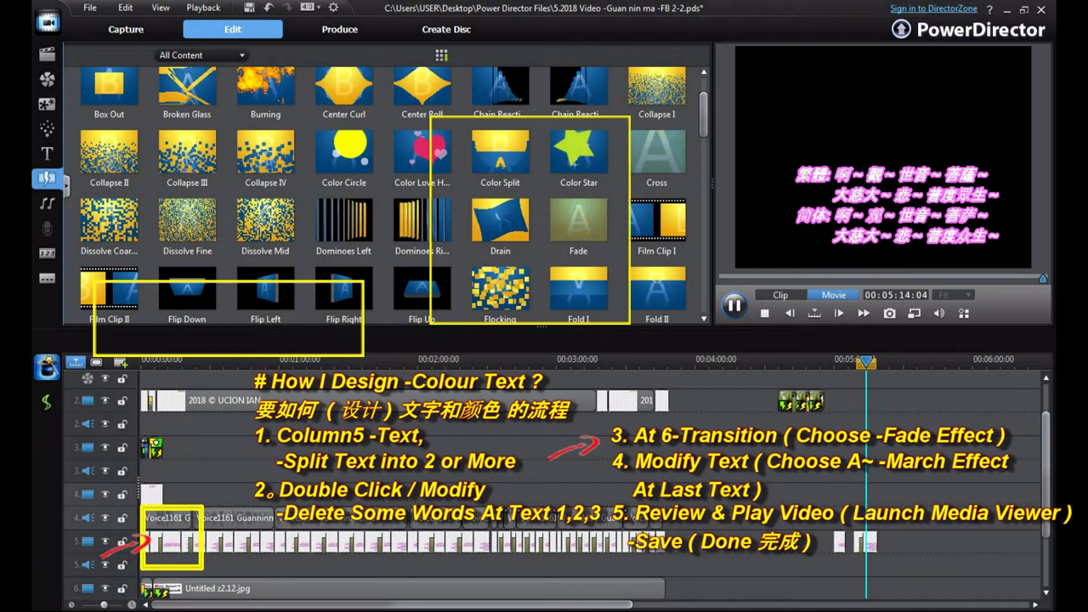
key("space")
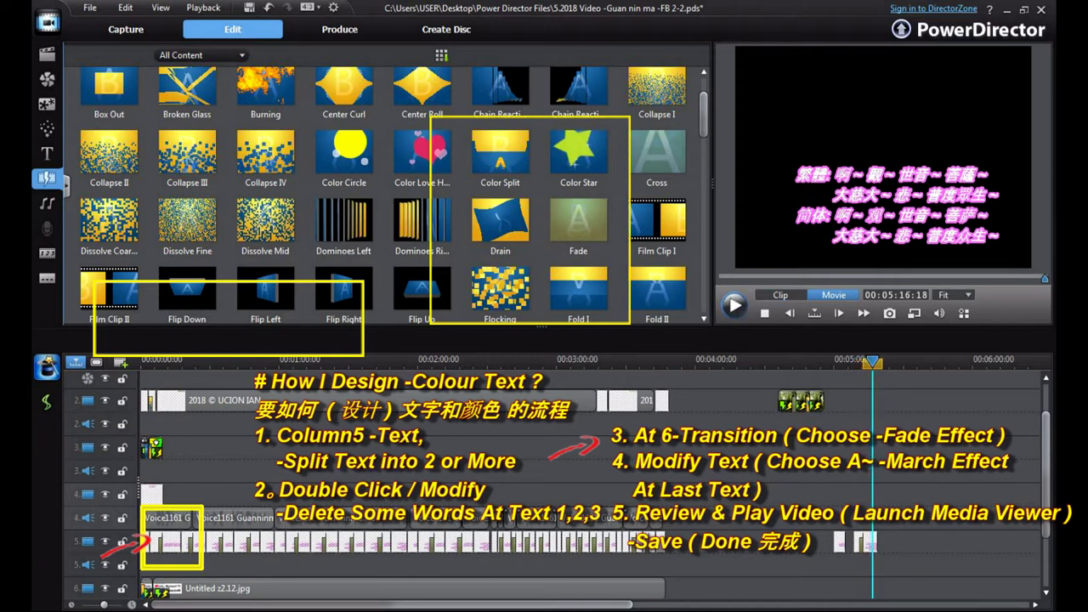
left_click_drag(873, 363, 851, 363)
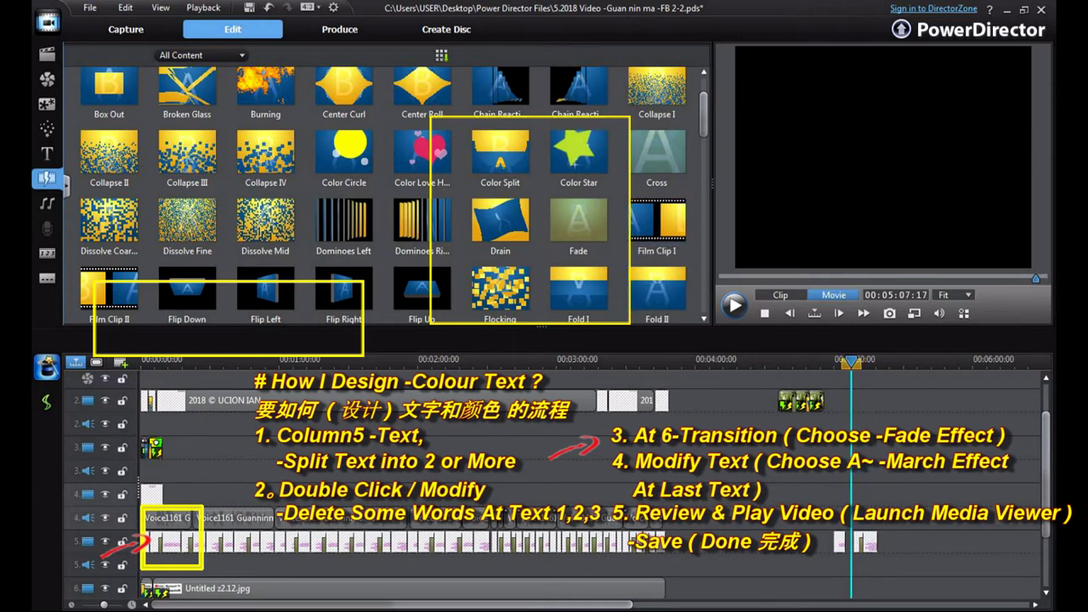
left_click(171, 542)
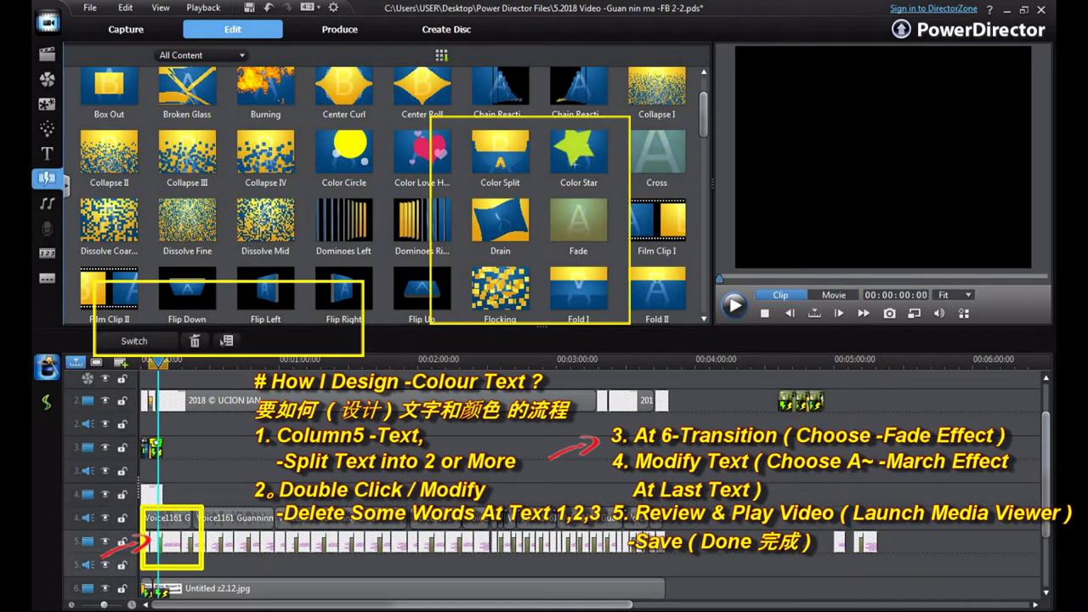
left_click(159, 363)
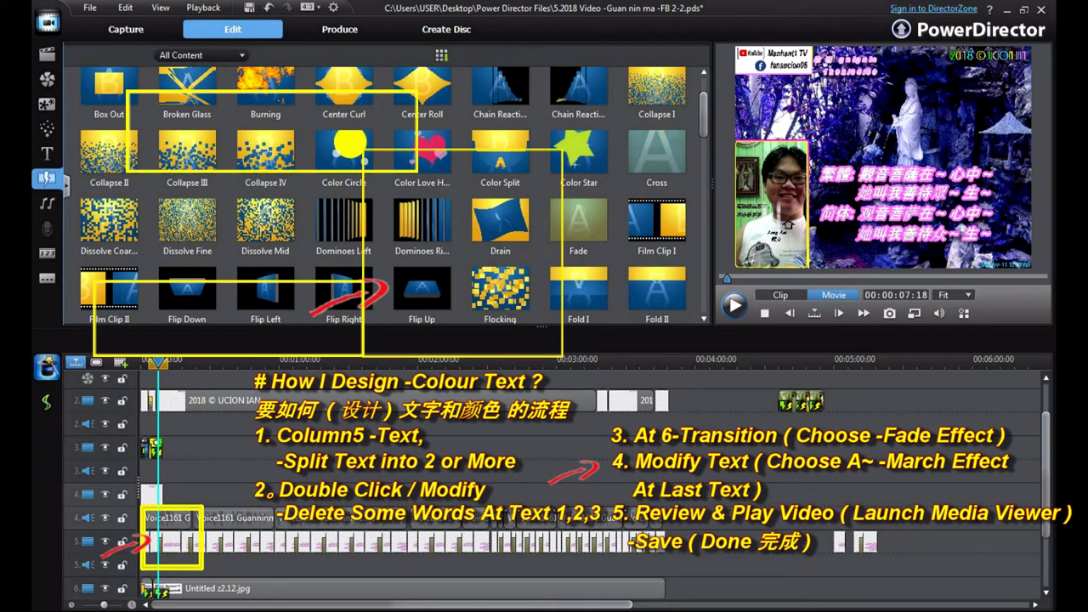
- Open the last split lyric title on track 5 for modification and look at its text animation and ending effects
left_click(868, 543)
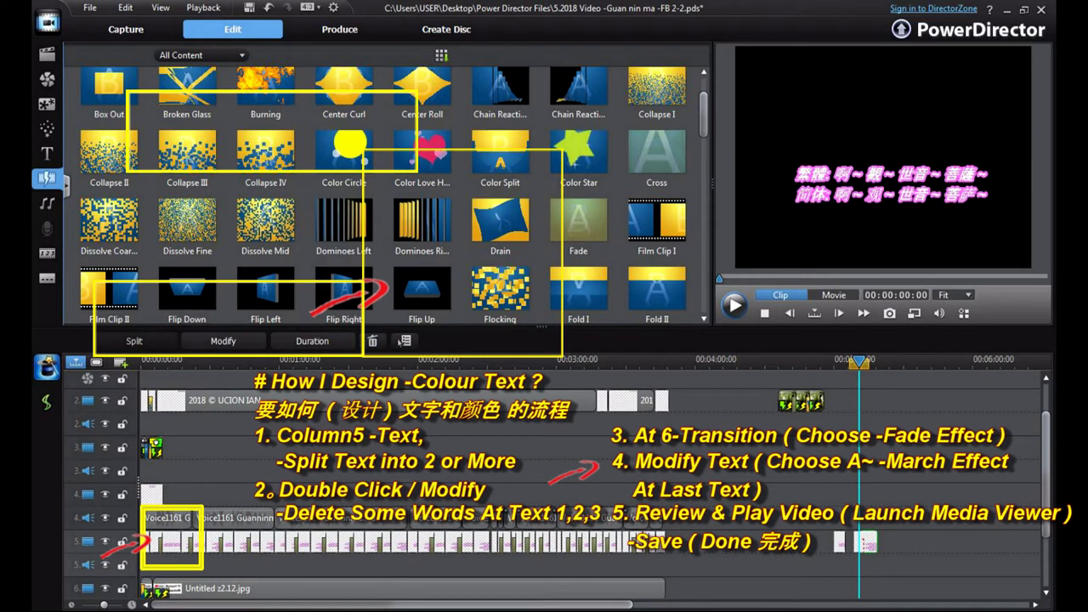
left_click(223, 341)
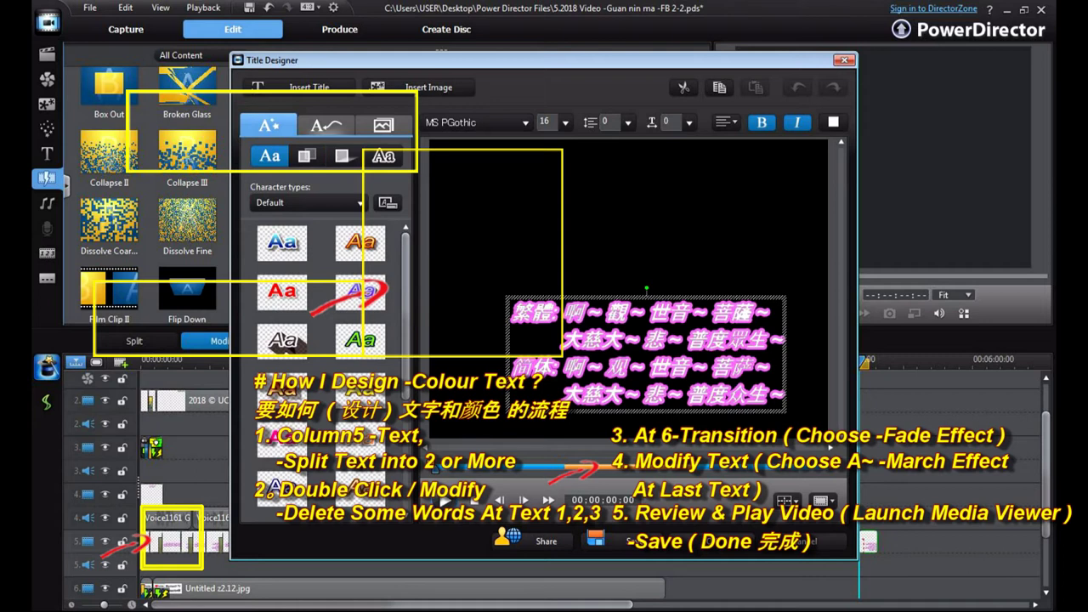
left_click(325, 126)
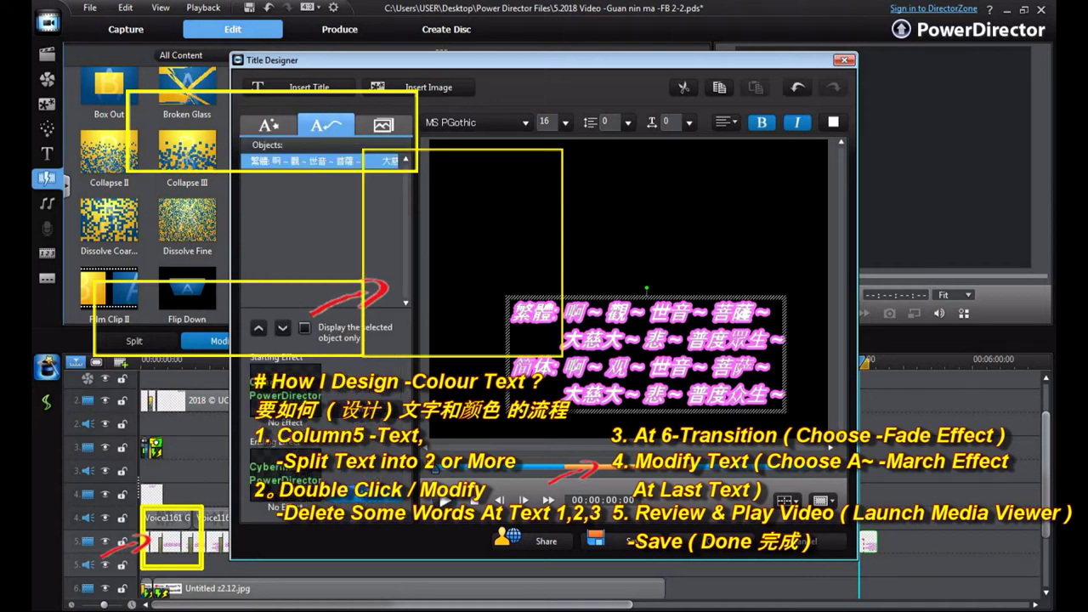
left_click(366, 495)
left_click_drag(729, 238, 729, 270)
left_click(728, 143)
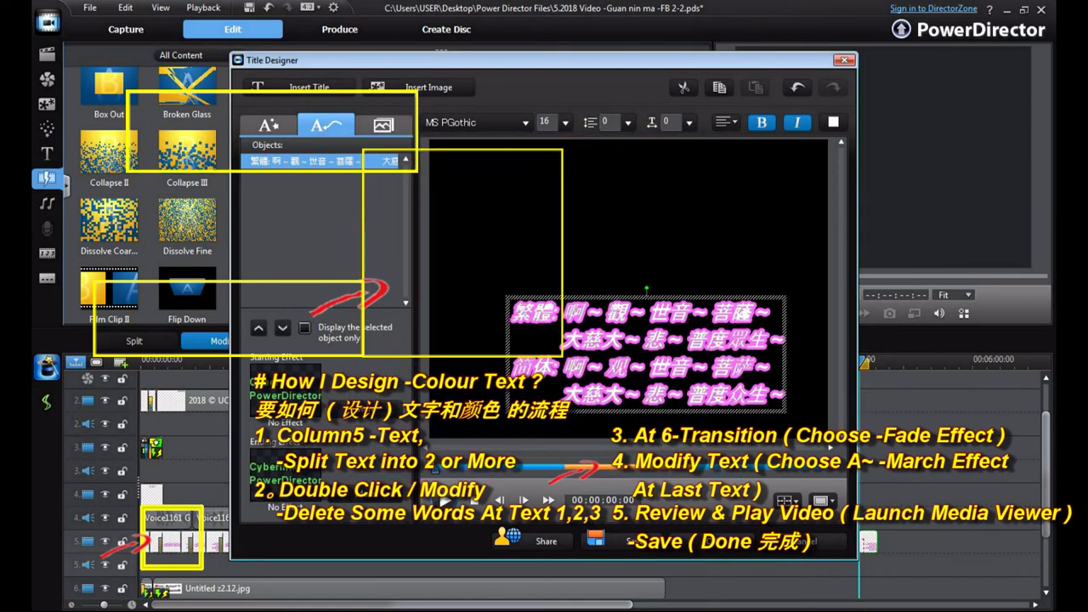
- Apply the March ending effect to the last title's text, preview it, and accept the title changes
left_click(269, 125)
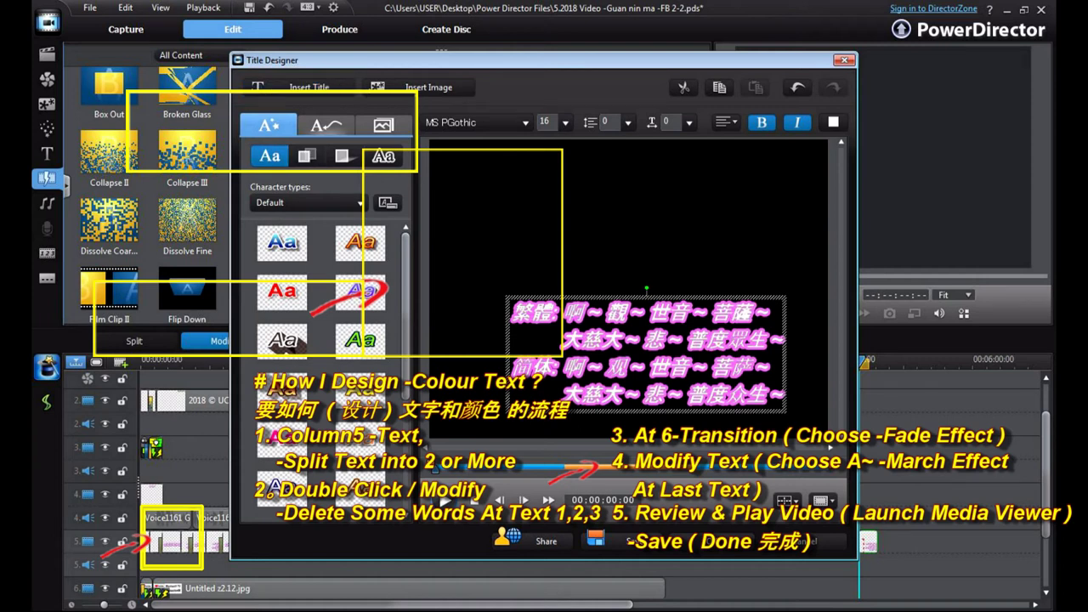
left_click(327, 125)
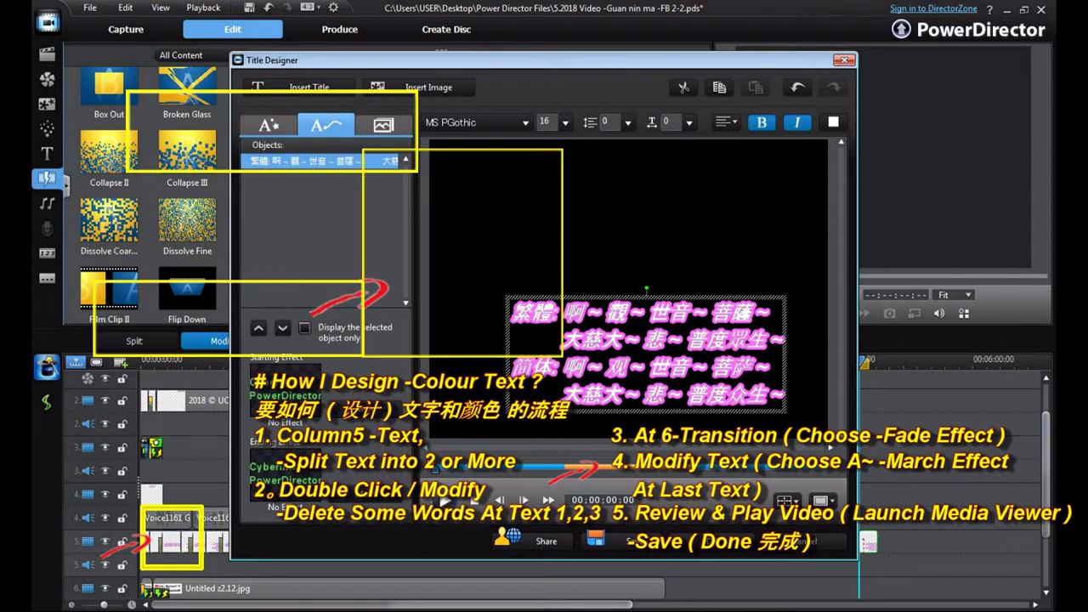
left_click(364, 494)
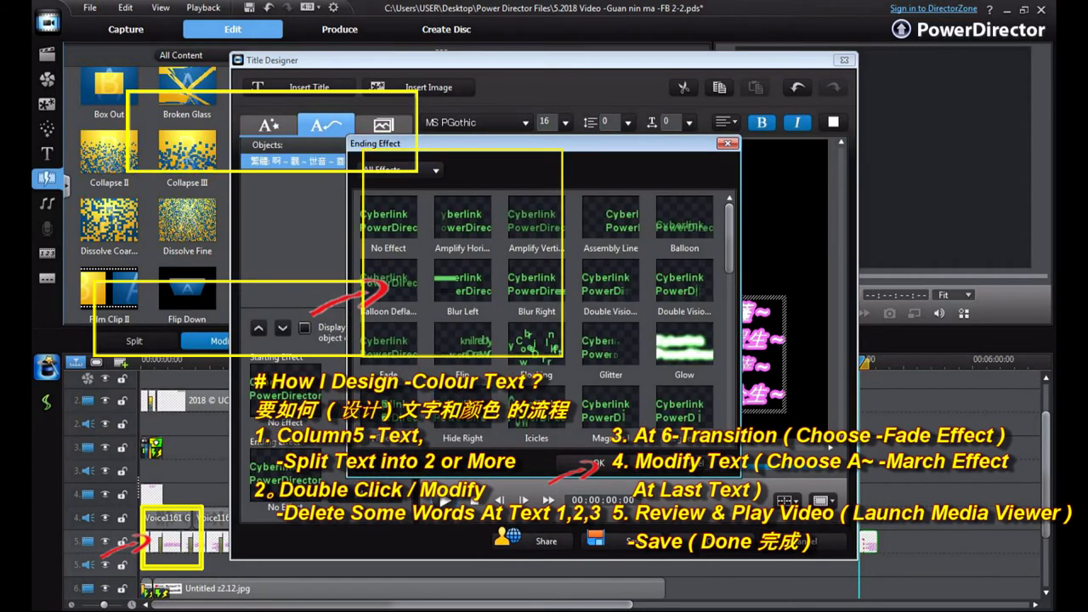
left_click_drag(729, 246, 730, 293)
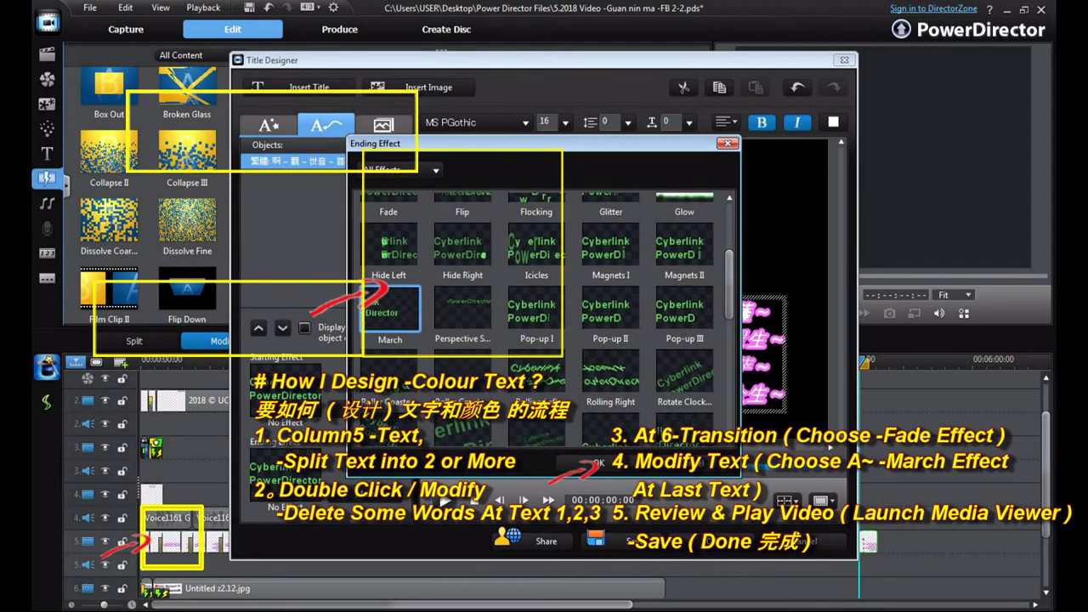
left_click(390, 311)
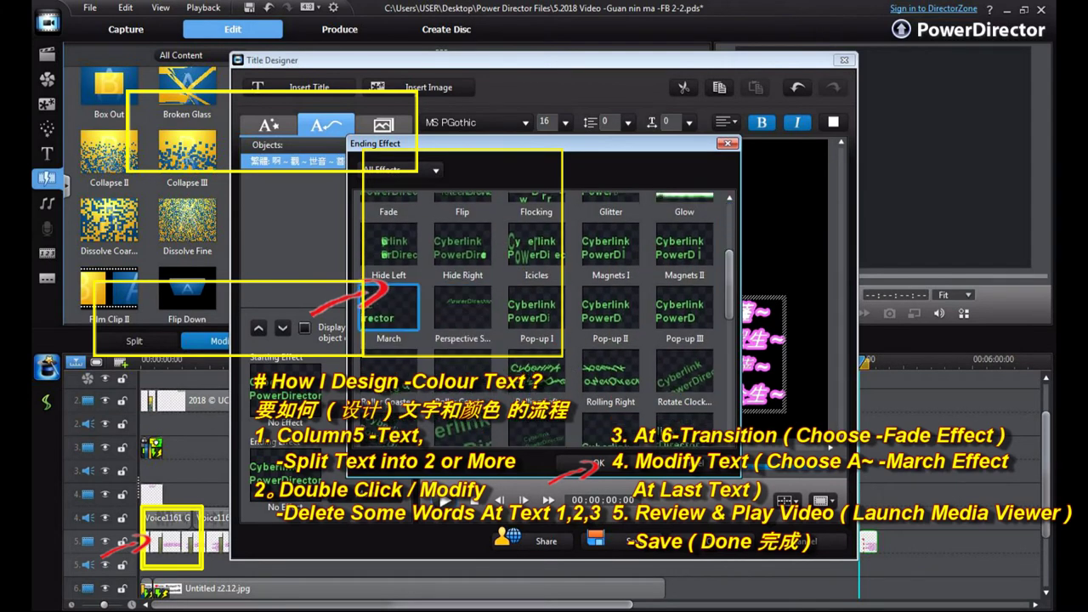
left_click(597, 463)
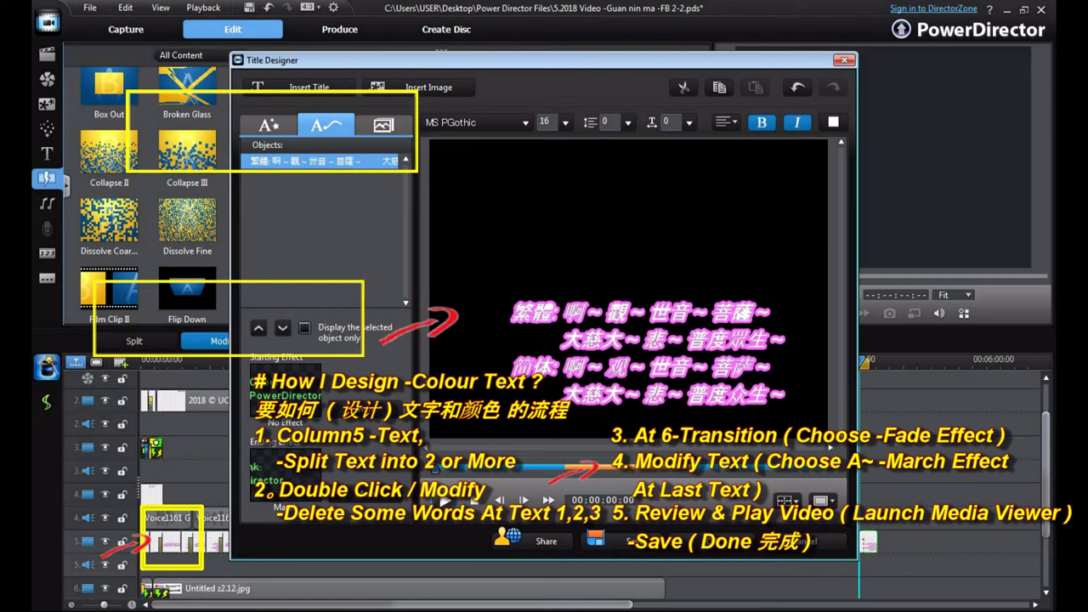
left_click(444, 501)
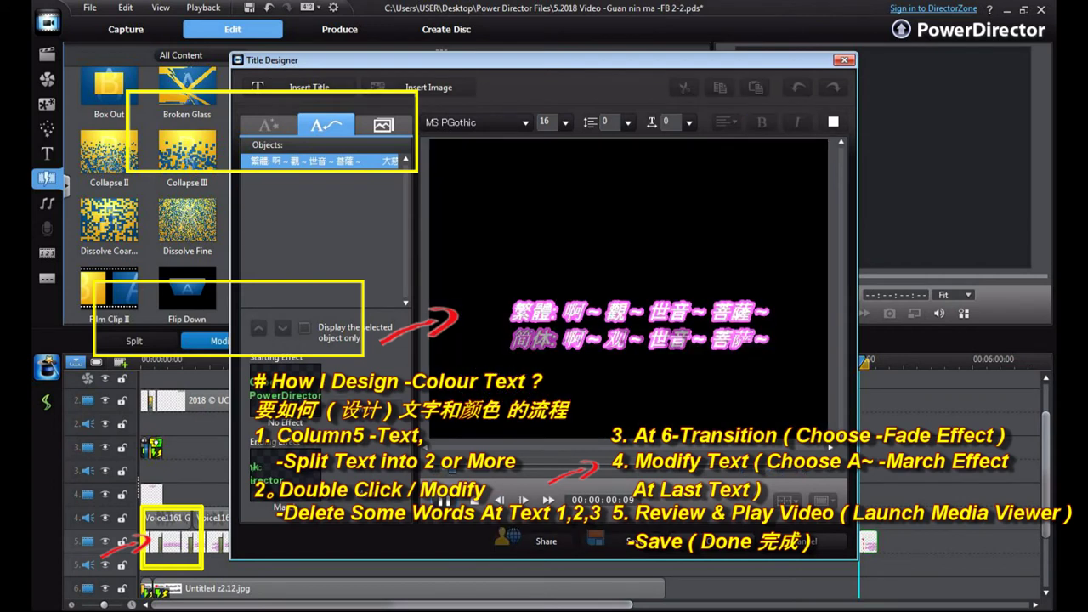
left_click(719, 541)
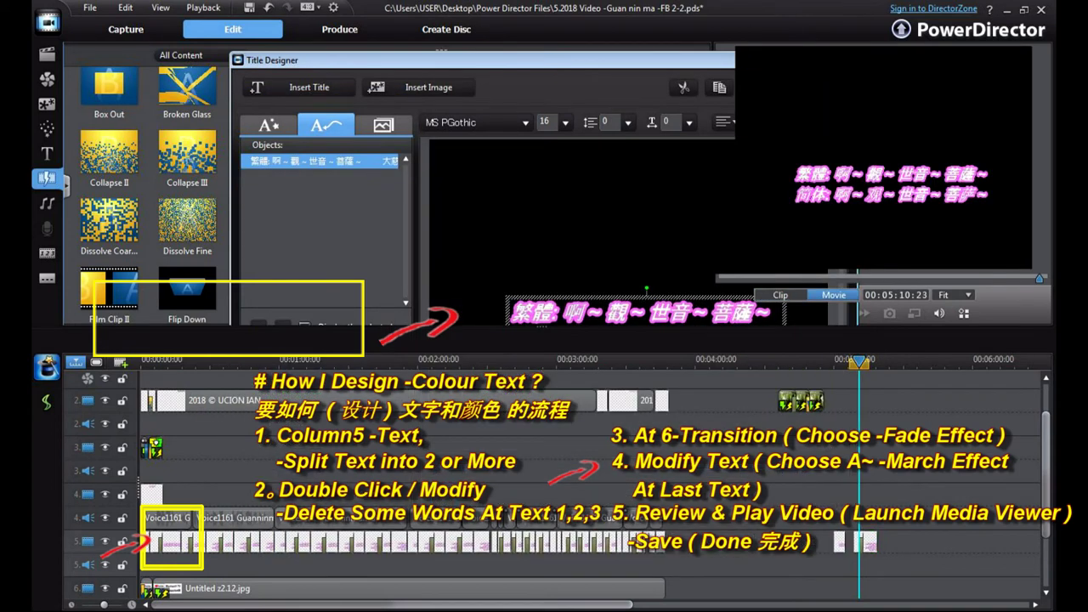
- Delete the separate demo titles at the end of track 5 and the demo image clips at the end of track 2
left_click(839, 542, "ctrl")
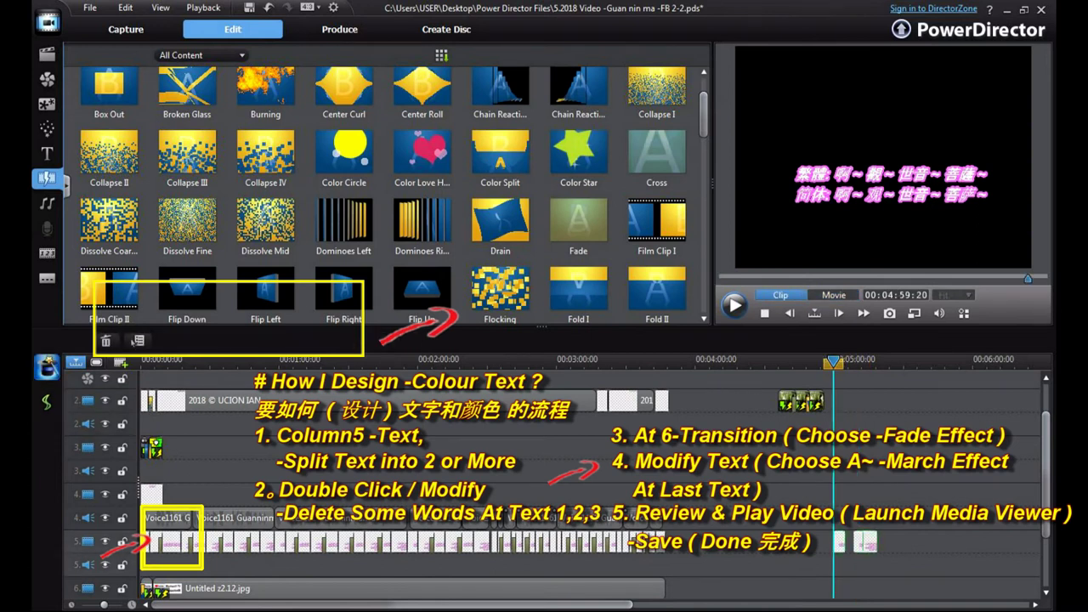
key("Delete")
left_click_drag(1046, 477, 1047, 446)
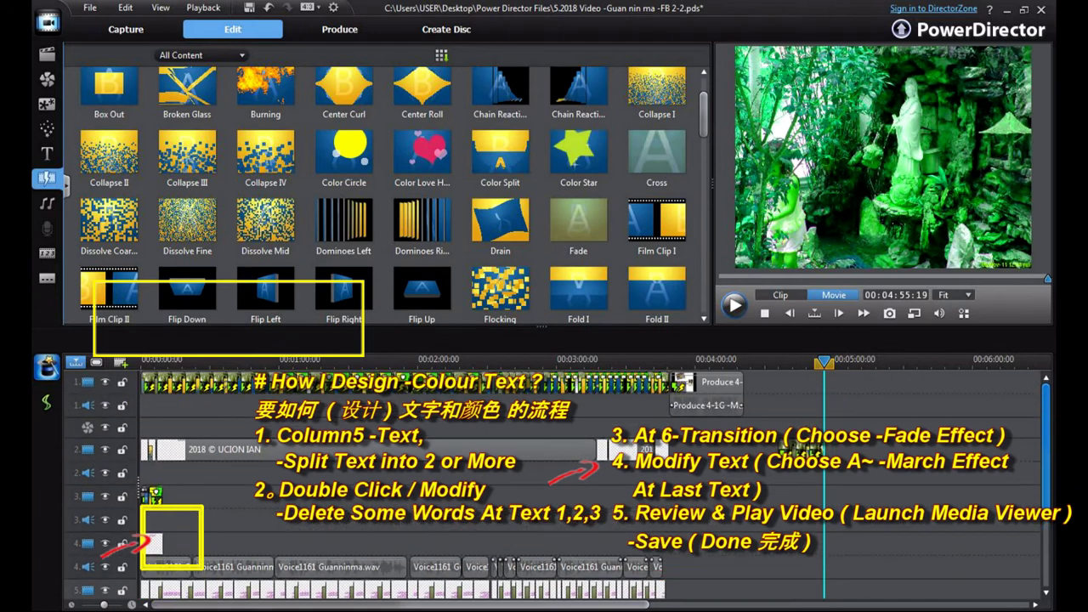
left_click(785, 451)
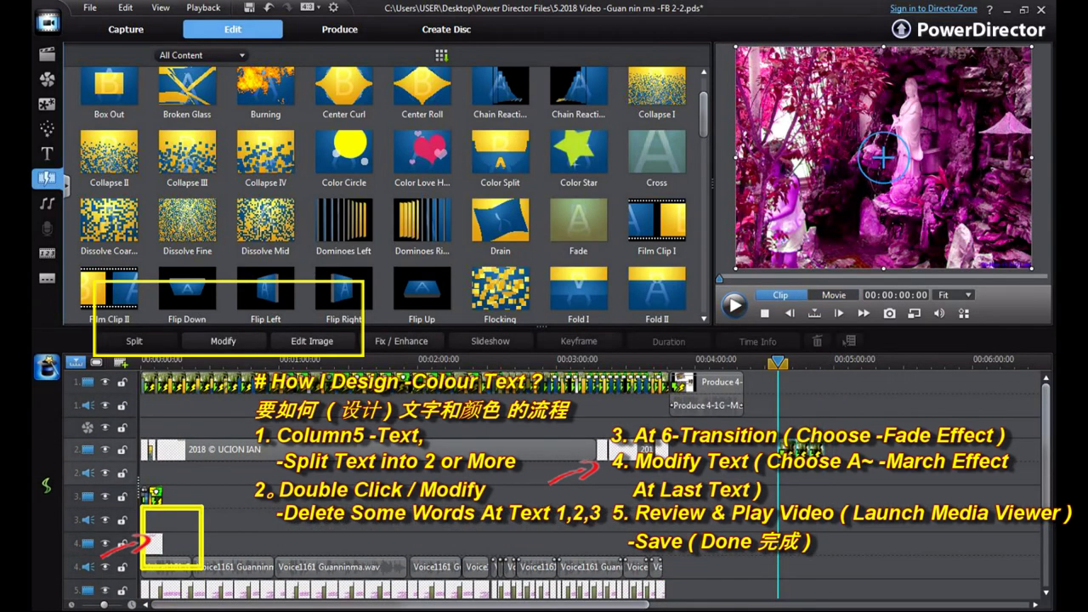
left_click(817, 451, "shift")
key("Delete")
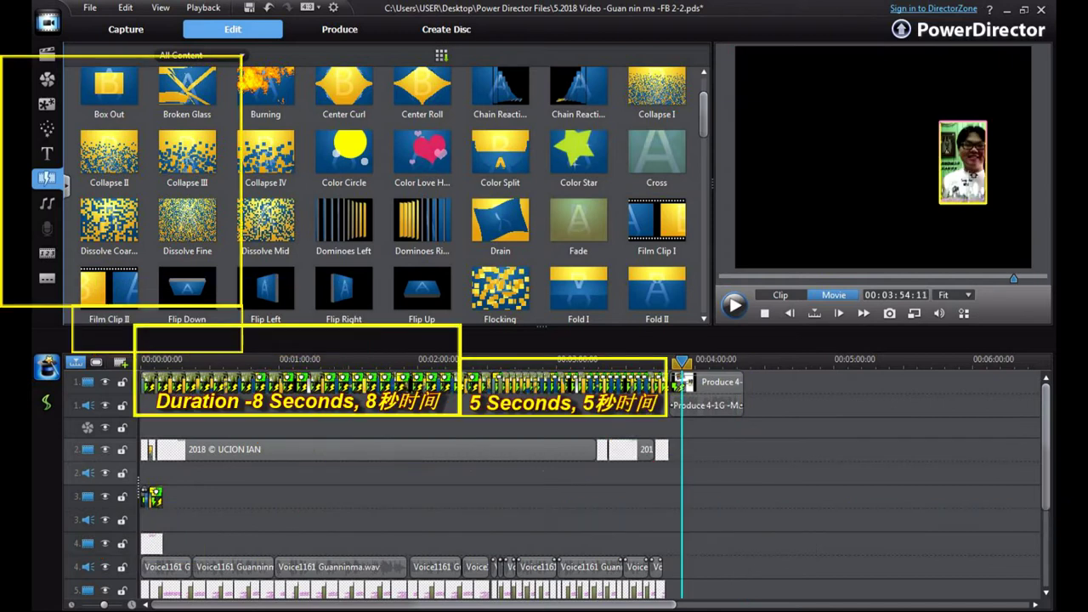
- Review the images and transitions along track 1, and open the effect settings of the clip with the Water Ripple effect
mouse_move(170, 362)
left_mouse_down()
mouse_move(141, 362)
mouse_move(152, 362)
left_mouse_up()
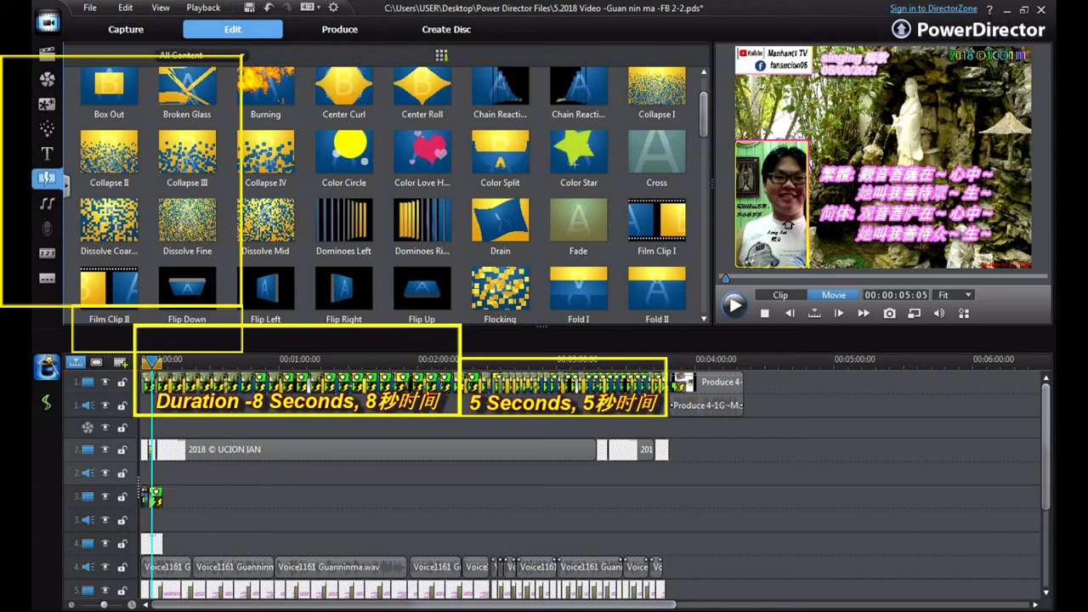
left_click(156, 385)
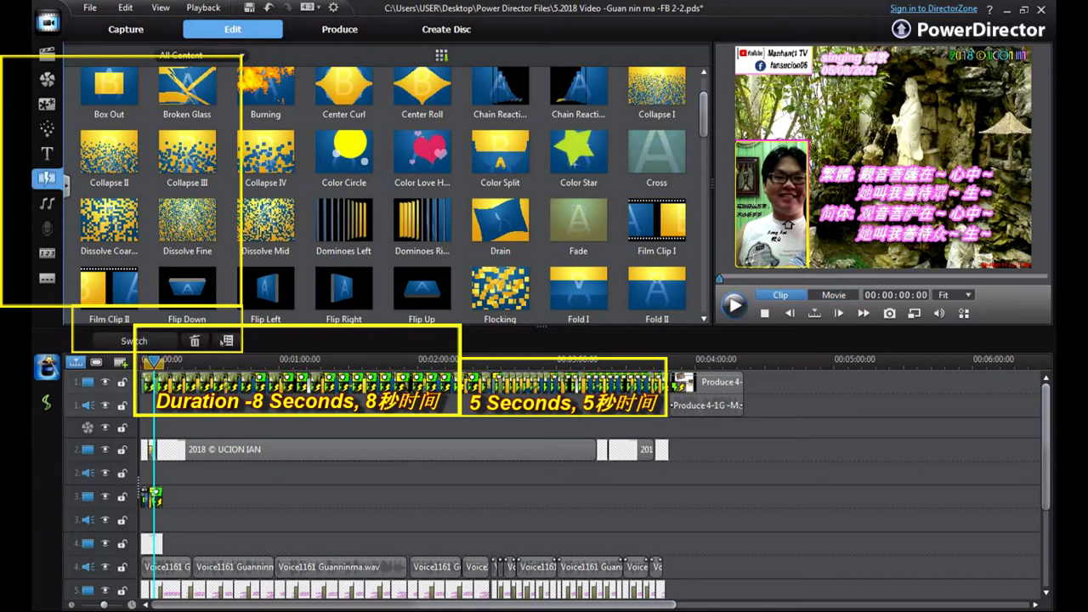
left_click(320, 384)
left_click(315, 384)
left_click(357, 384)
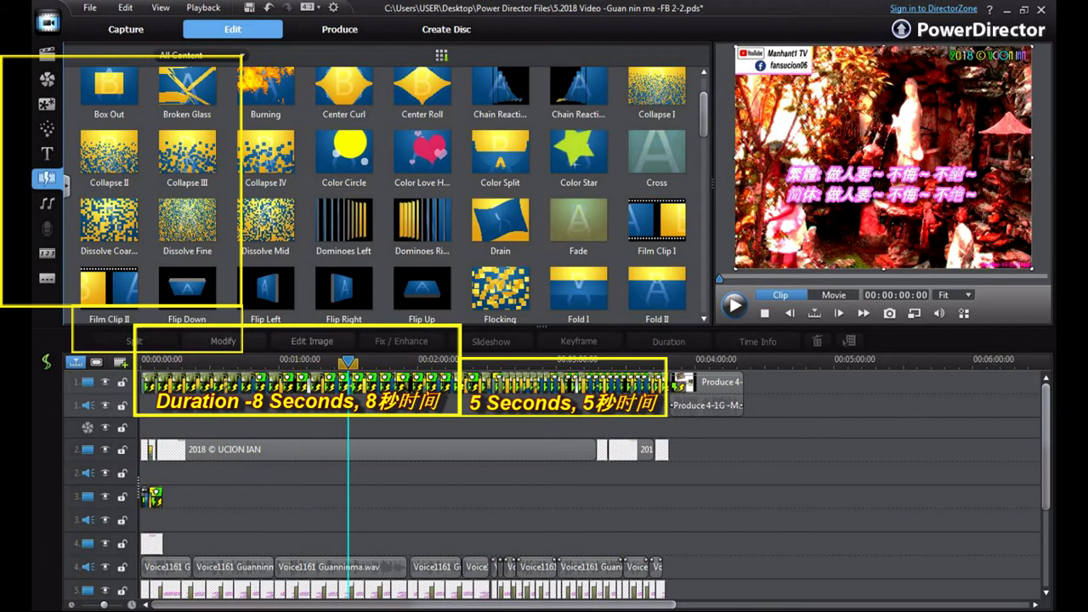
left_click(343, 383)
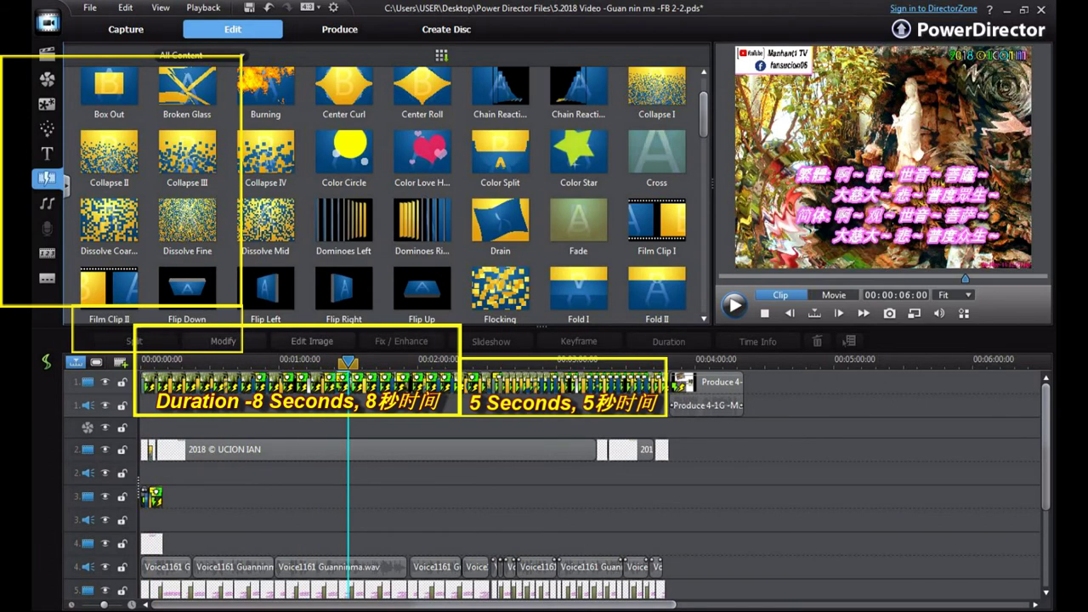
left_click(134, 341)
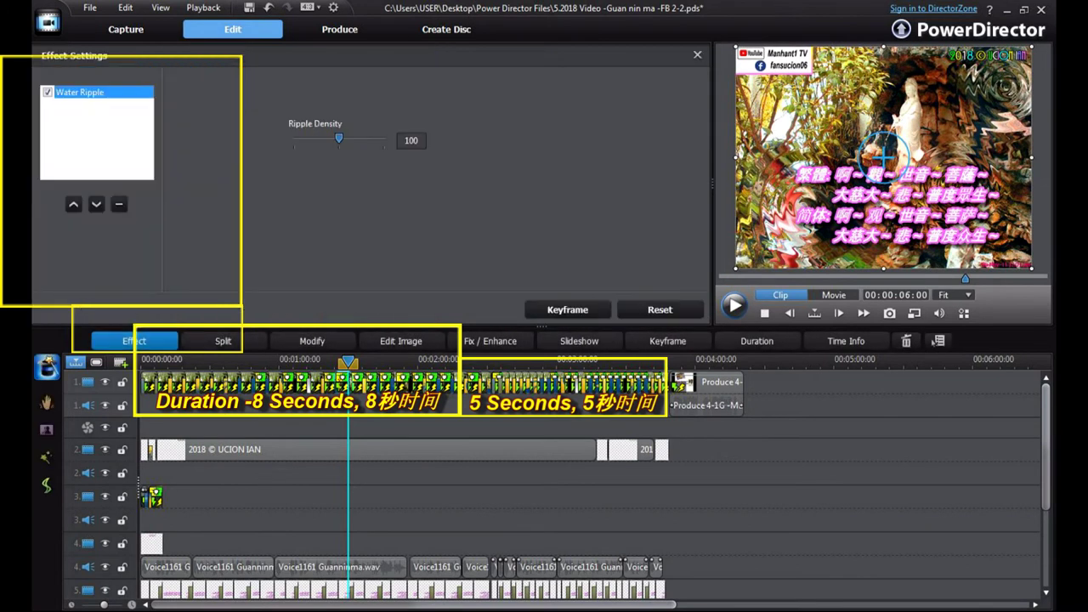
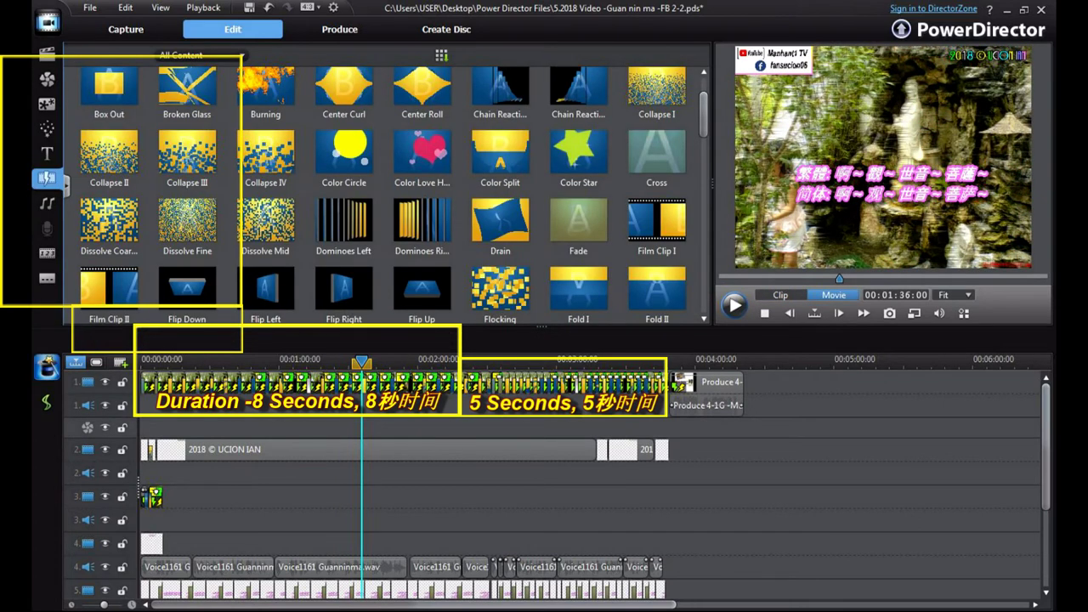
- Examine the Snow and Smoke effect settings of the purple image clip on track 1, and play the clip
left_click(366, 360)
left_click(372, 382)
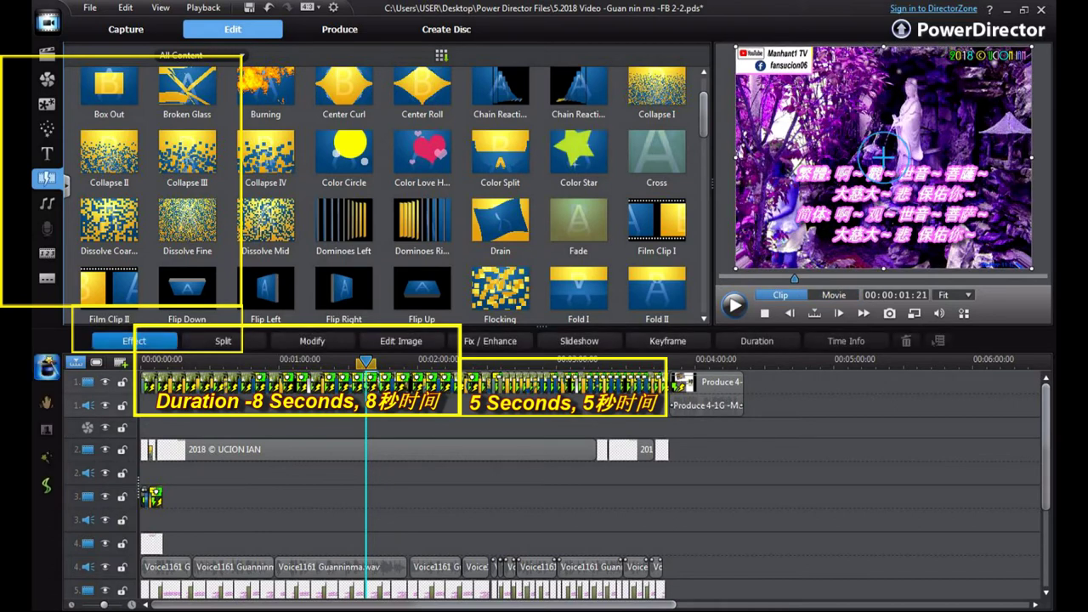
left_click(135, 341)
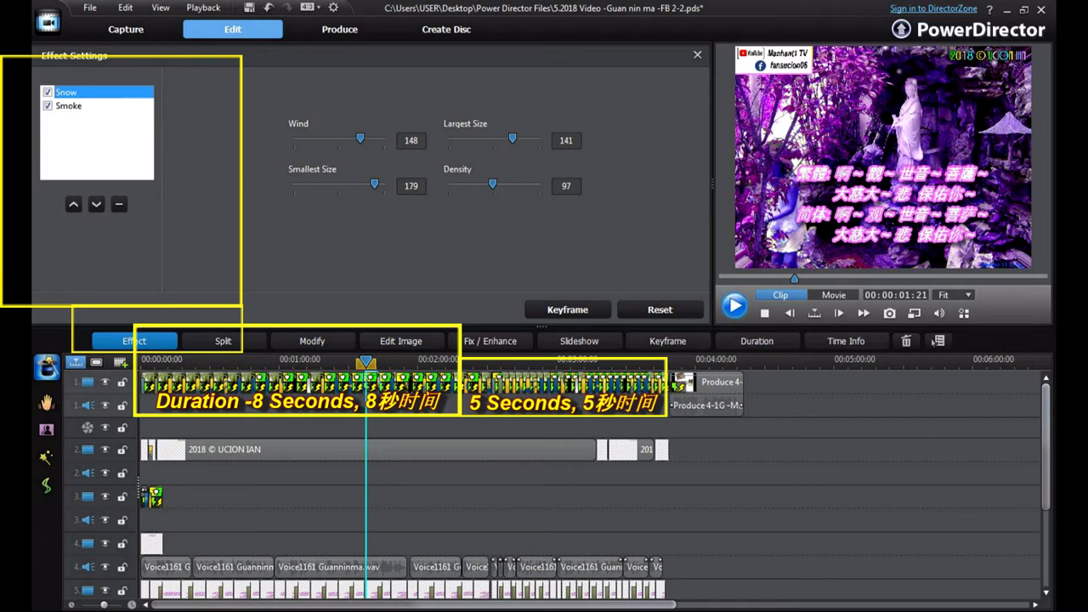
left_click(735, 306)
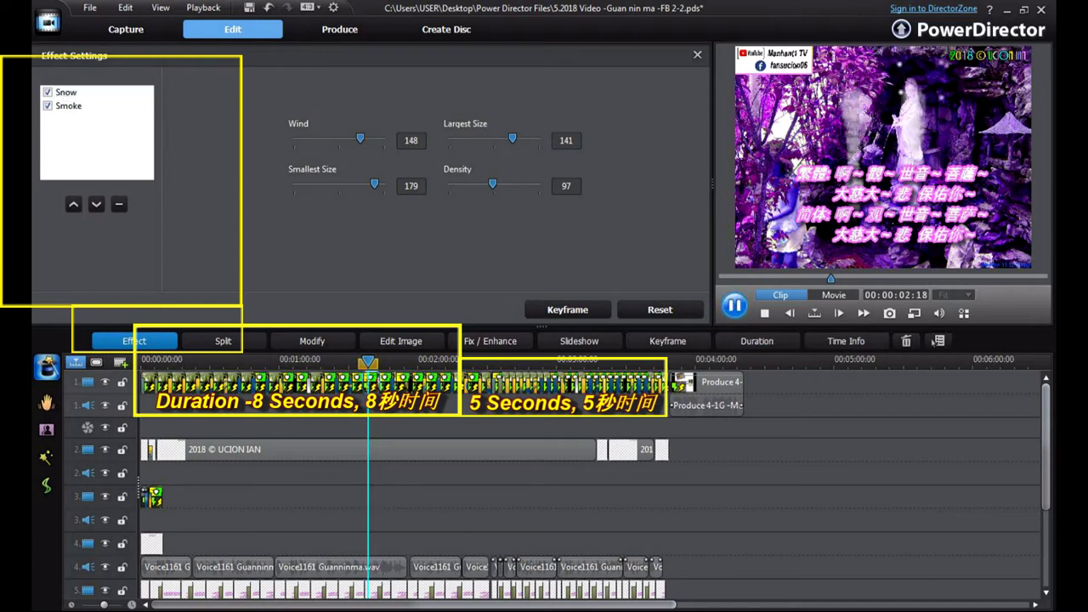
key("space")
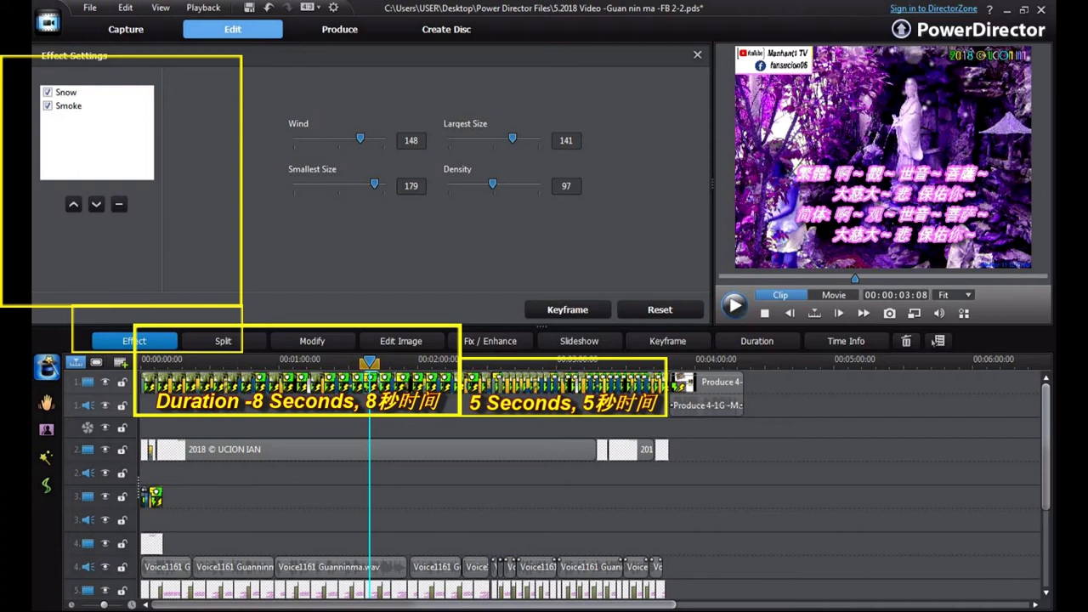
key("space")
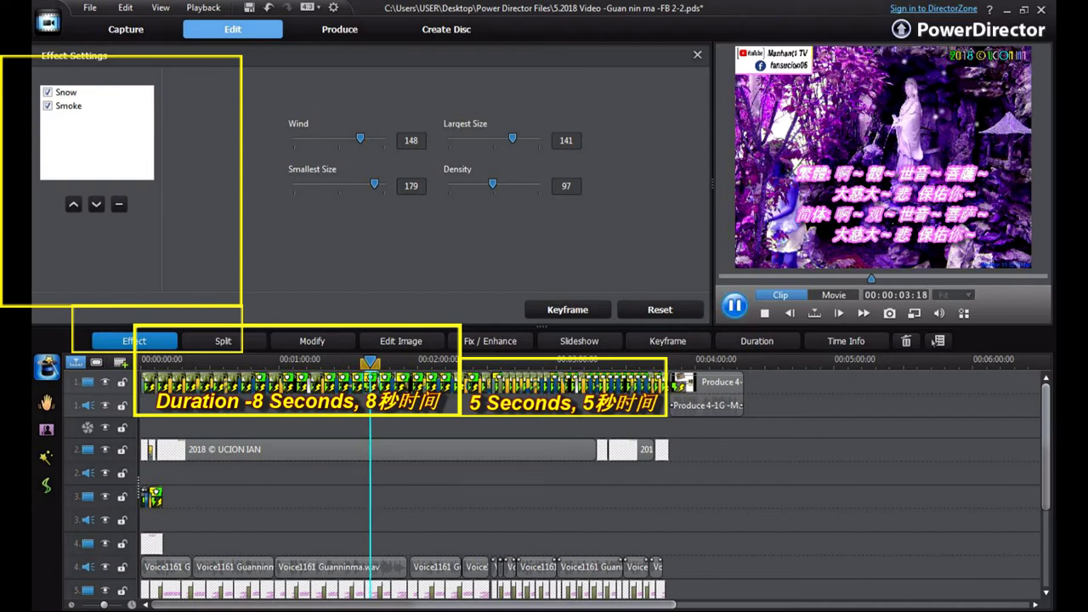
key("space")
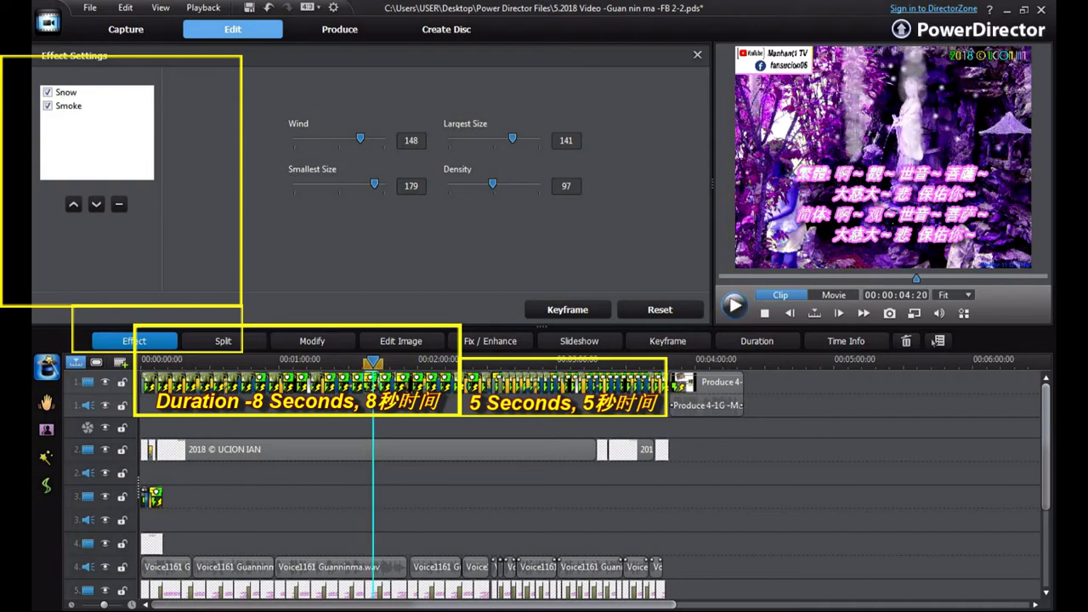
- Check the effects of the following two clips on track 1, play the one with Continuous Shooting, and close the effect settings
left_click(385, 383)
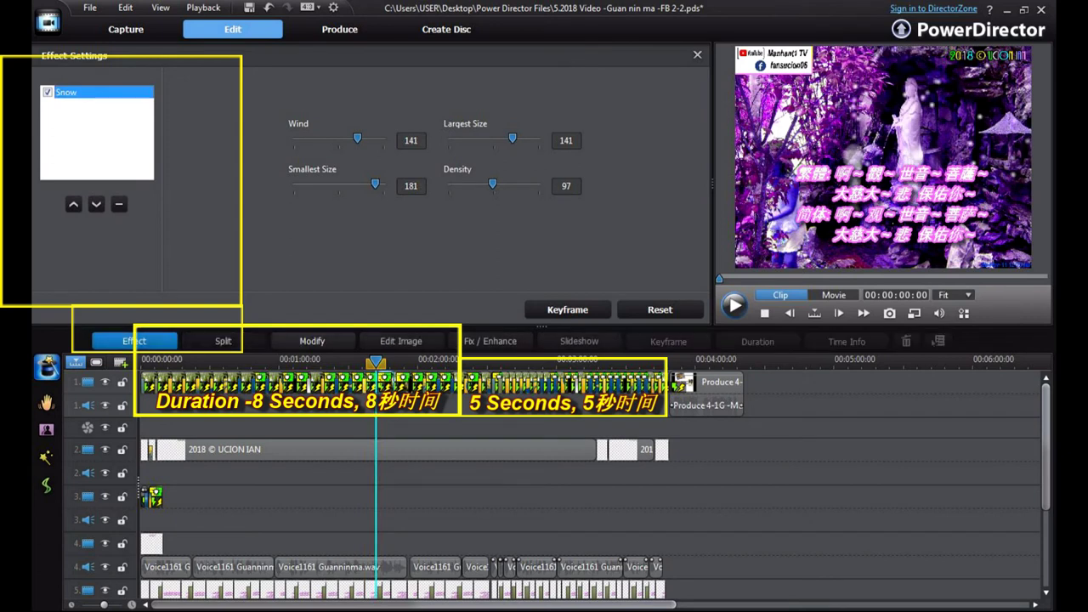
left_click(401, 382)
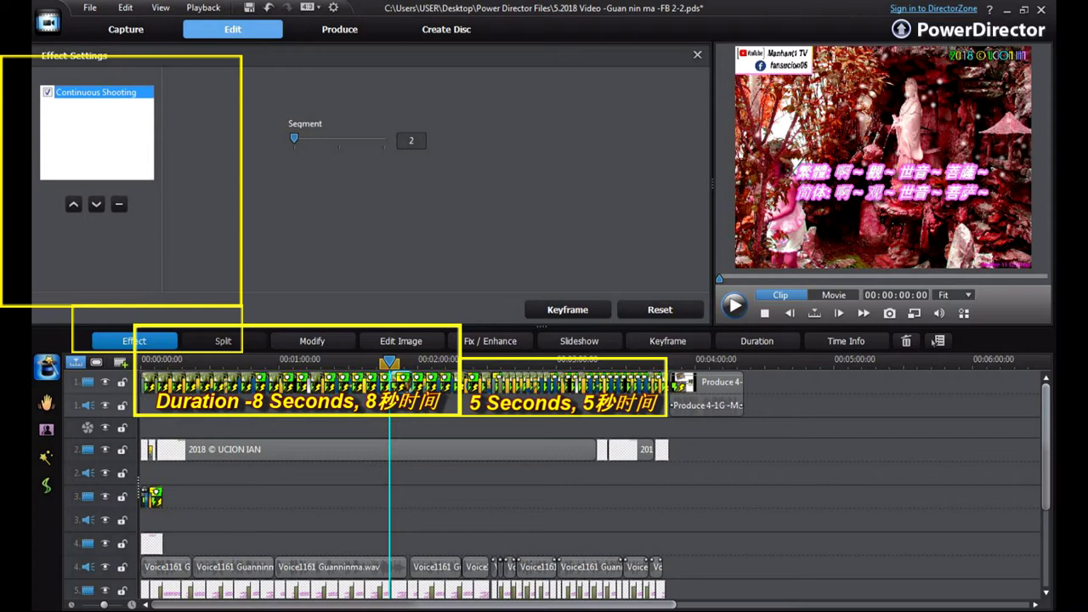
left_click(734, 305)
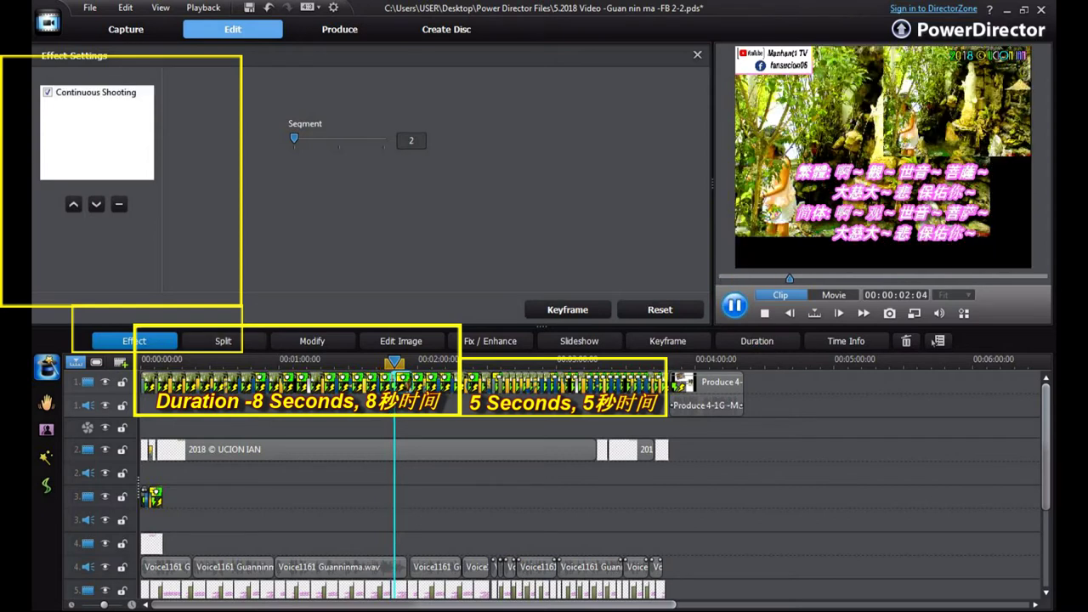
left_click(735, 305)
left_click(734, 305)
left_click(734, 306)
left_click(698, 55)
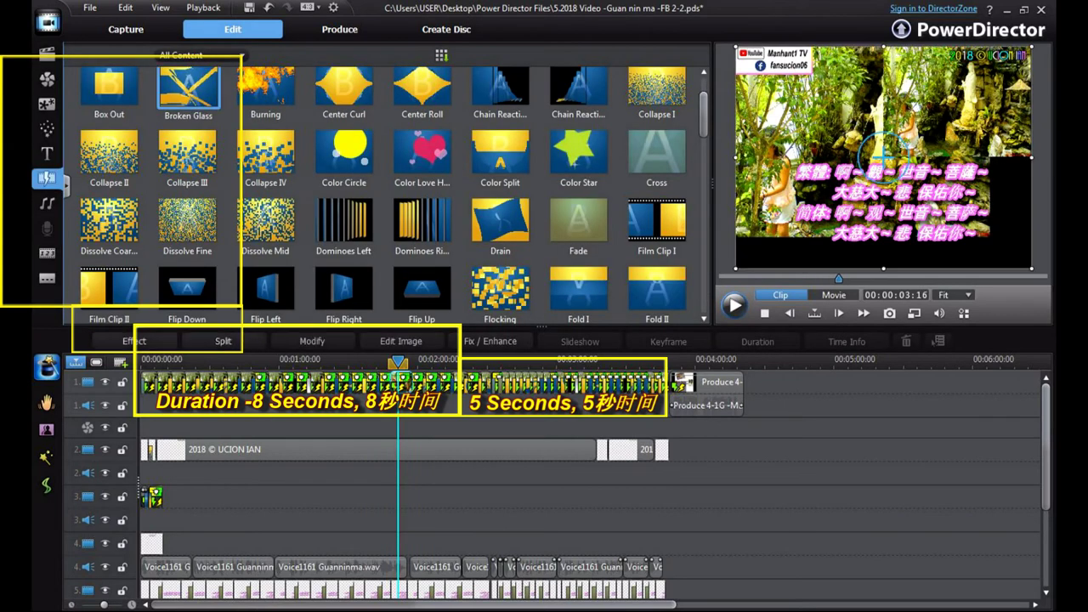
- Find the Continuous Shooting effect in the video effects library and preview it
left_click(47, 80)
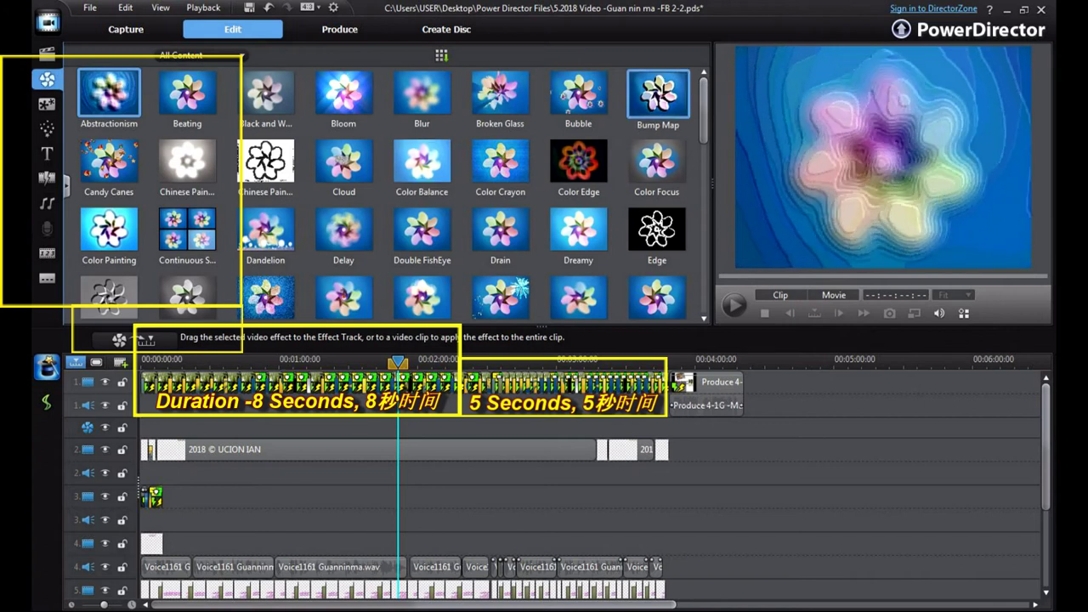
scroll(423, 170, "down", 3)
left_click_drag(703, 151, 704, 148)
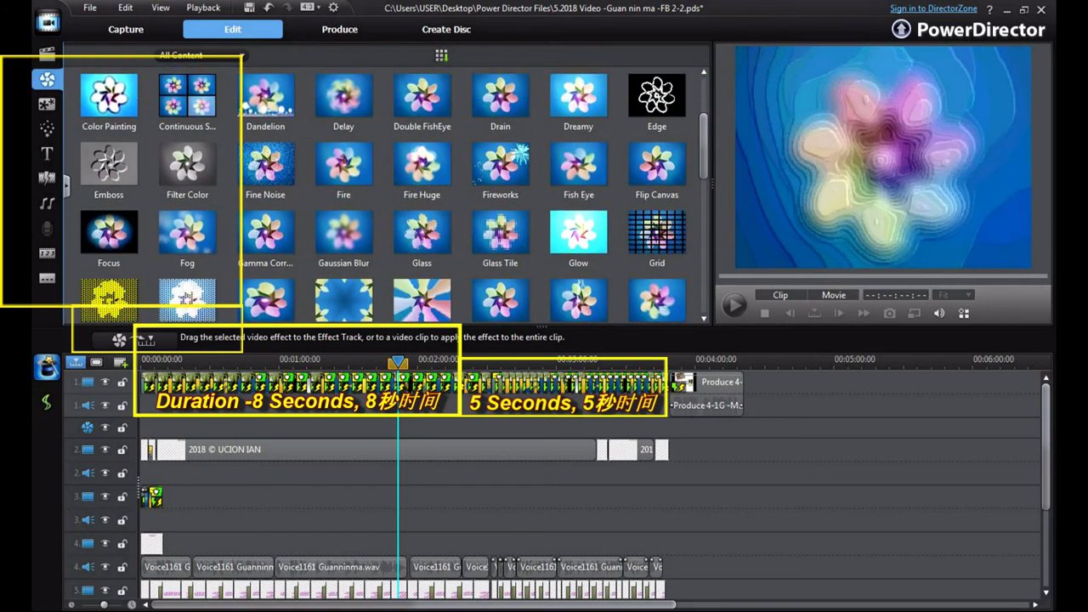
left_click(187, 97)
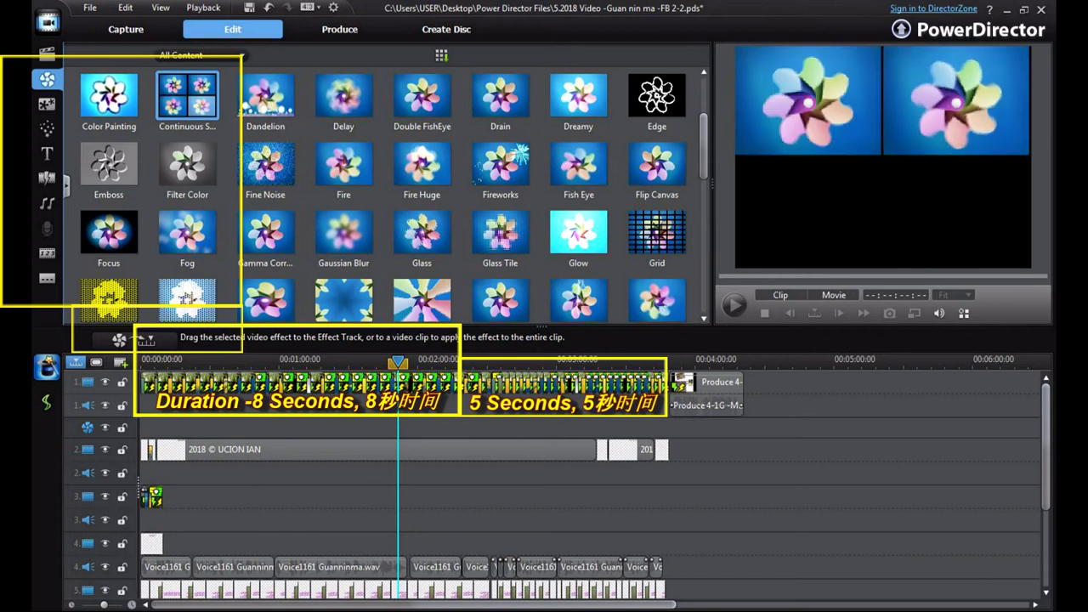
- Open the effect settings of the track 1 clip with Radial Blur, and move the playhead through that clip to 00:02:00:00
left_click(417, 382)
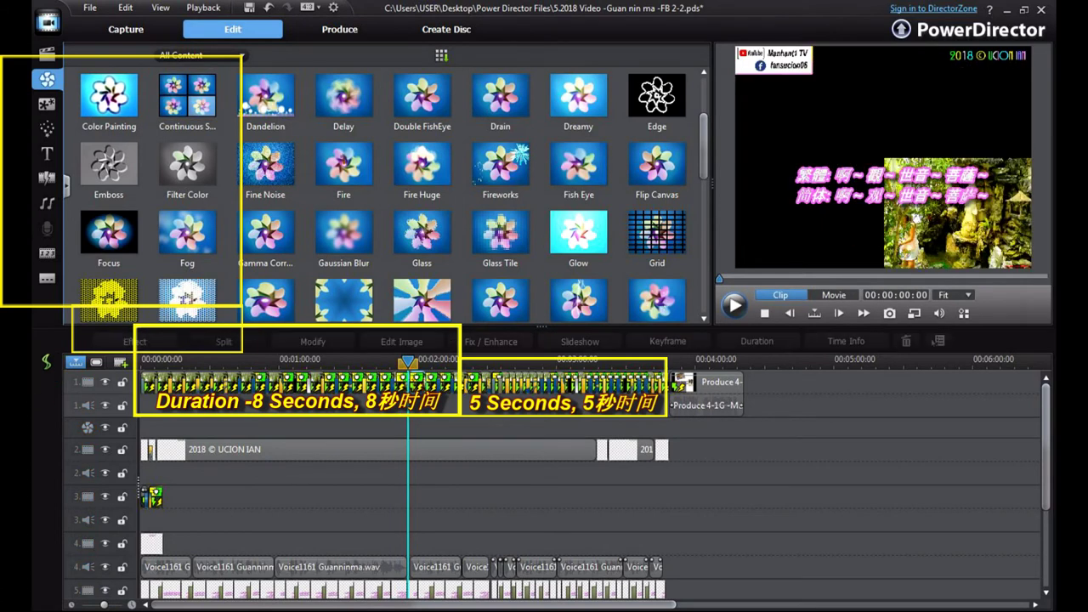
left_click(135, 342)
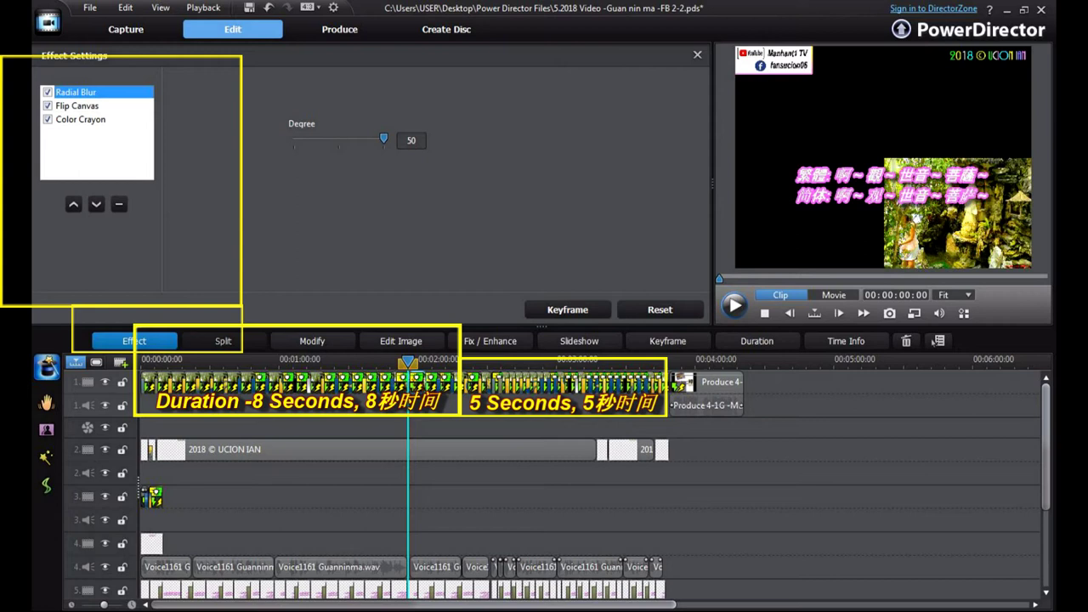
left_click(416, 361)
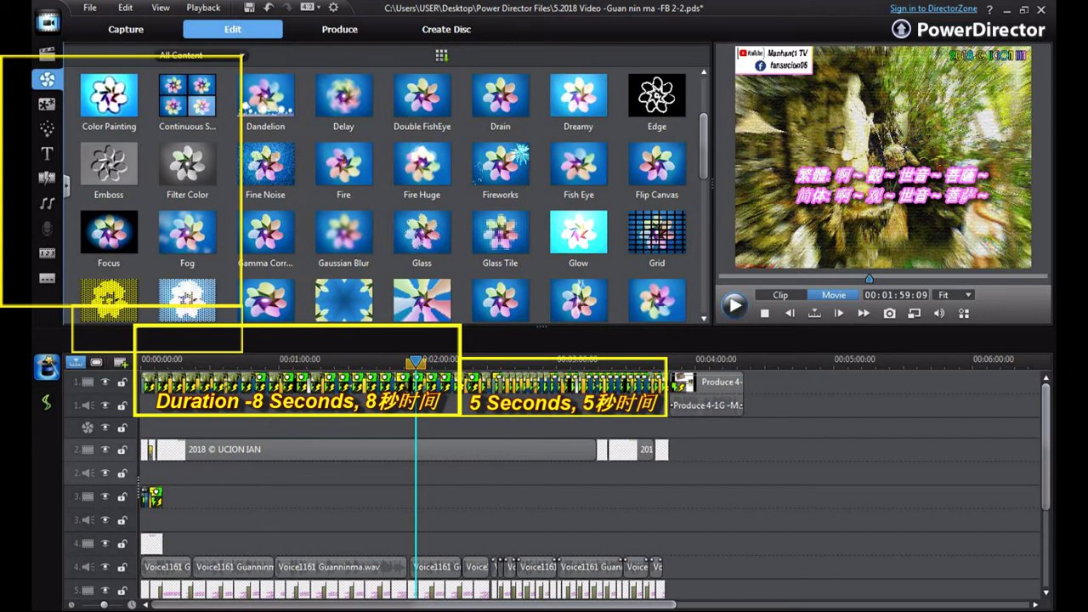
left_click(418, 383)
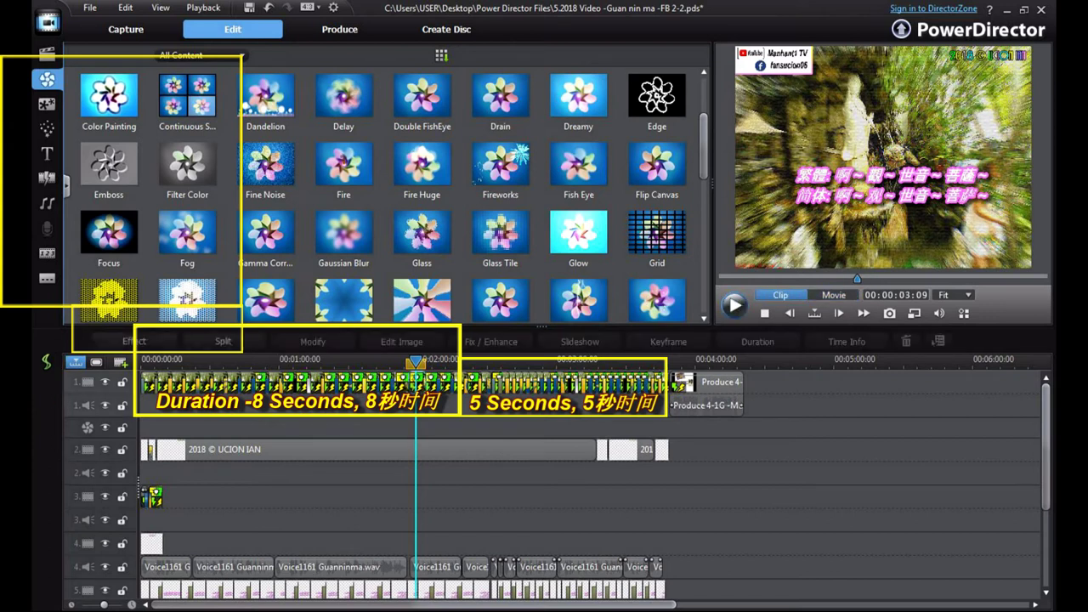
left_click(410, 383)
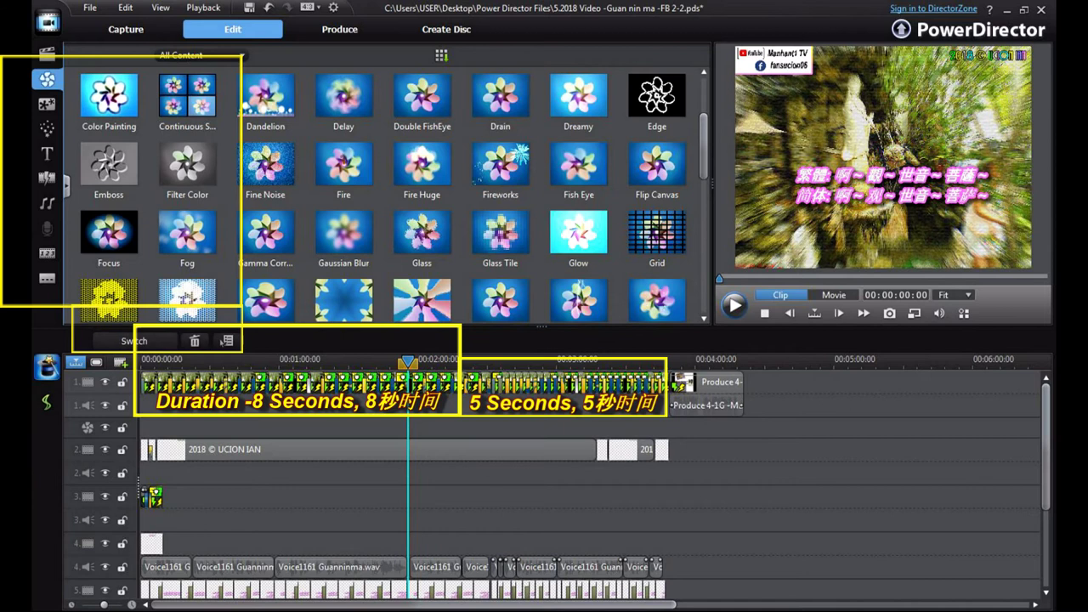
left_click_drag(408, 363, 417, 363)
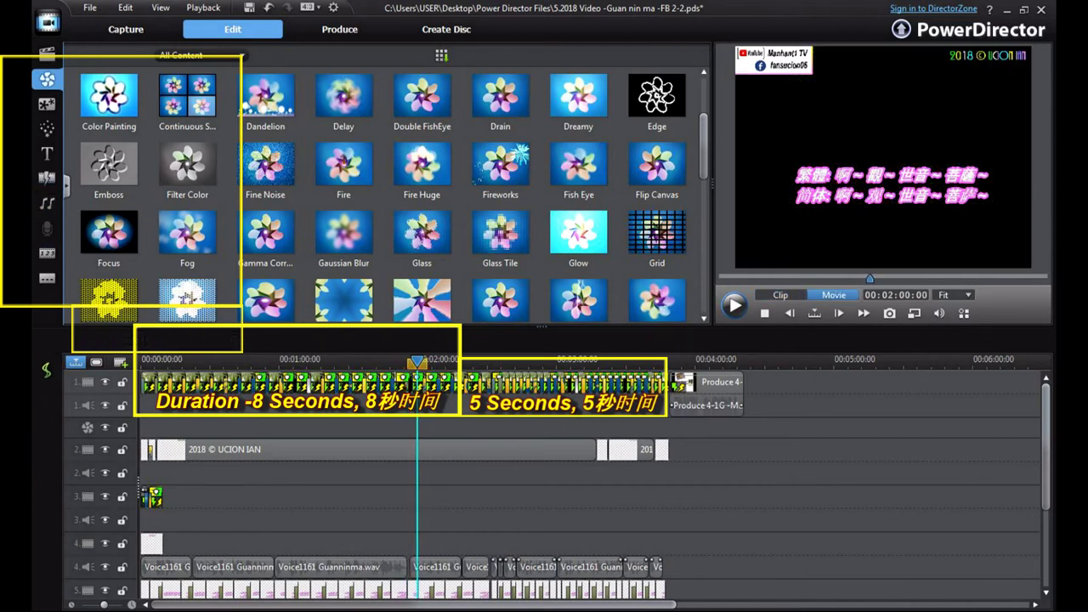
- Check the Radial Blur and Flip Canvas settings of the clip at 00:02:00:00, and play it into the following clip
left_click(417, 382)
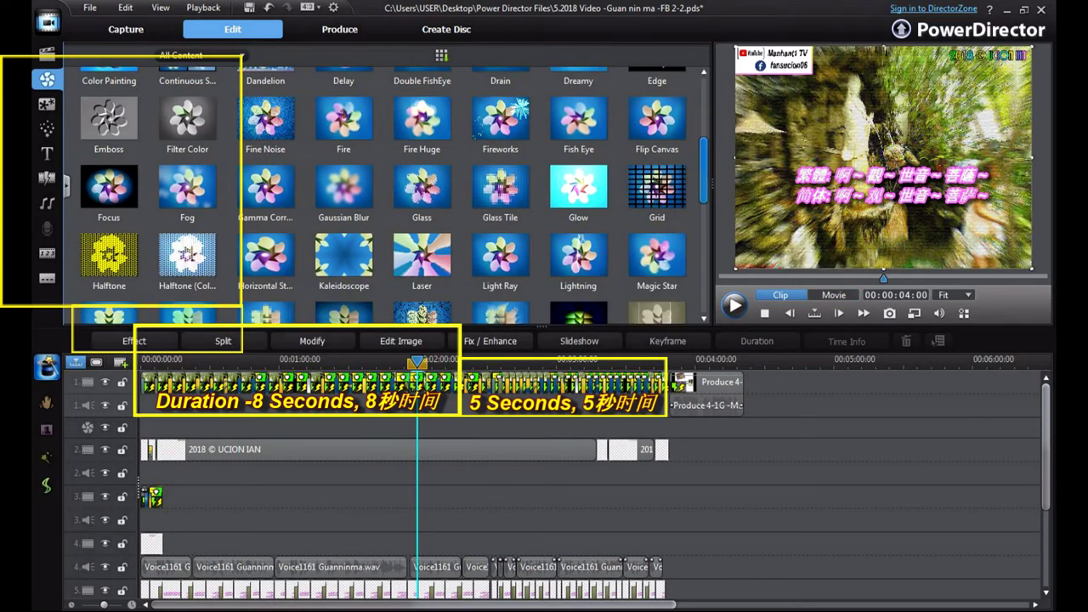
left_click(134, 340)
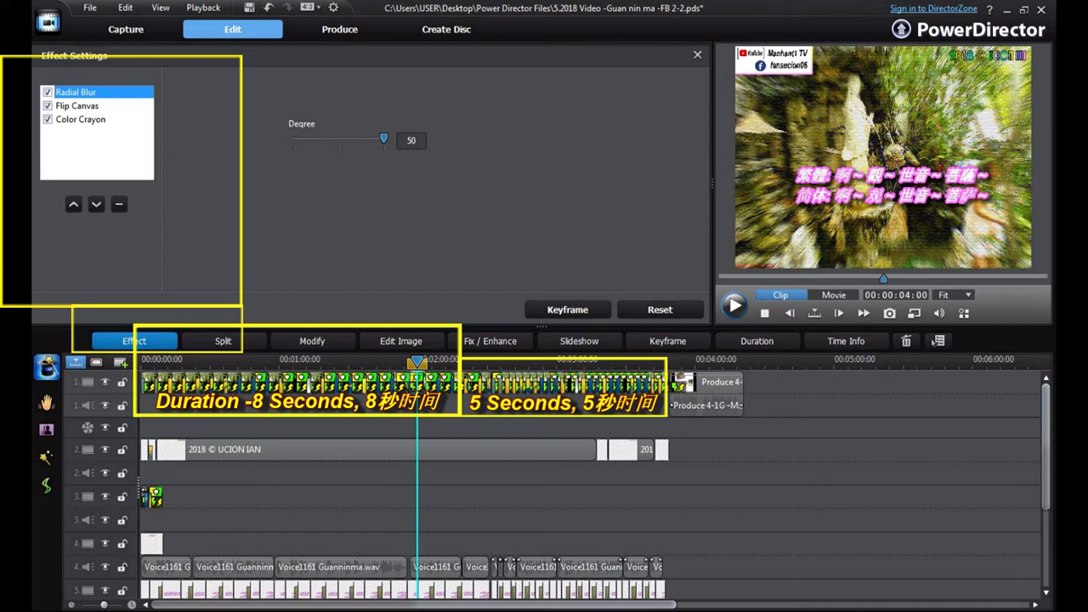
left_click(77, 107)
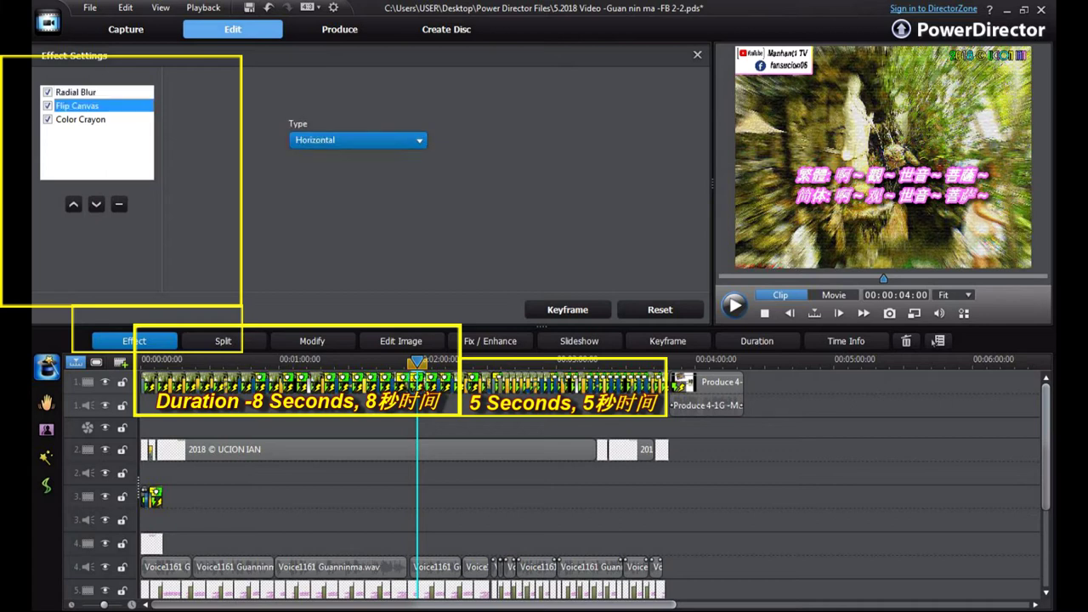
left_click(358, 140)
left_click(358, 171)
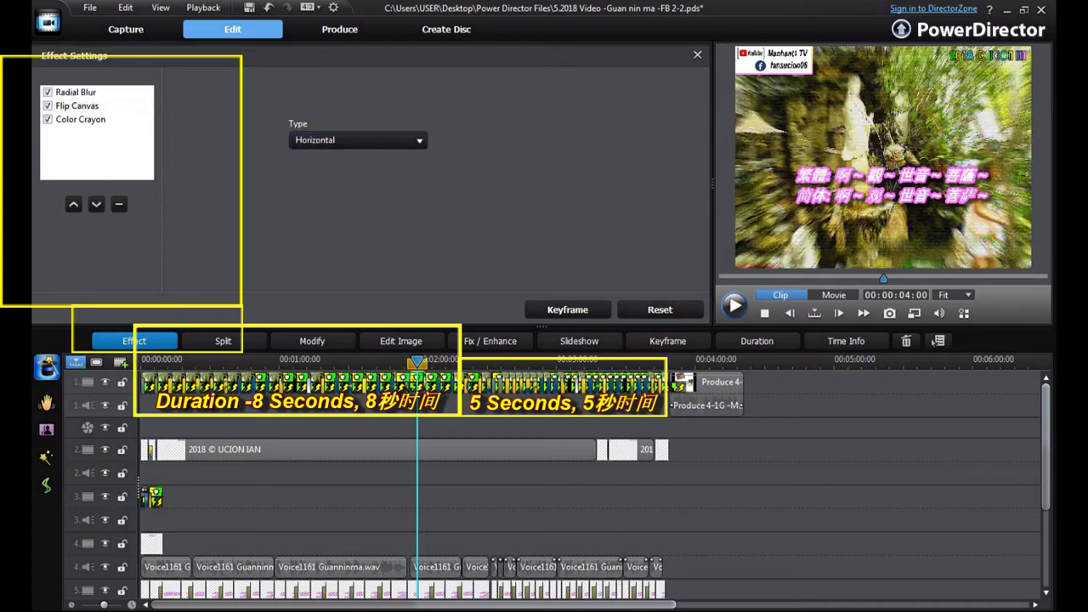
left_click(476, 497)
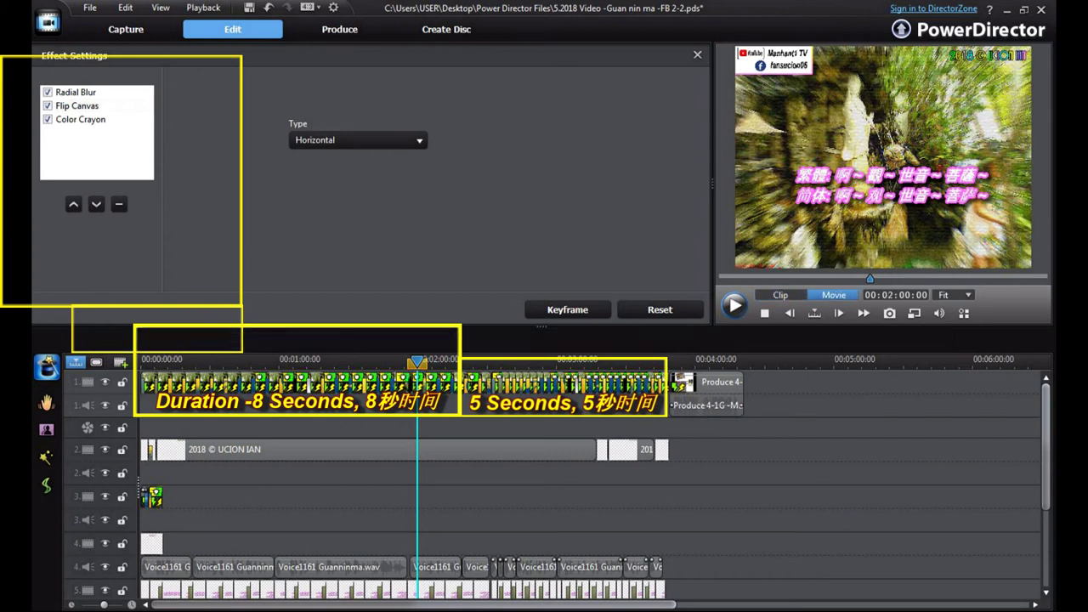
left_click(734, 306)
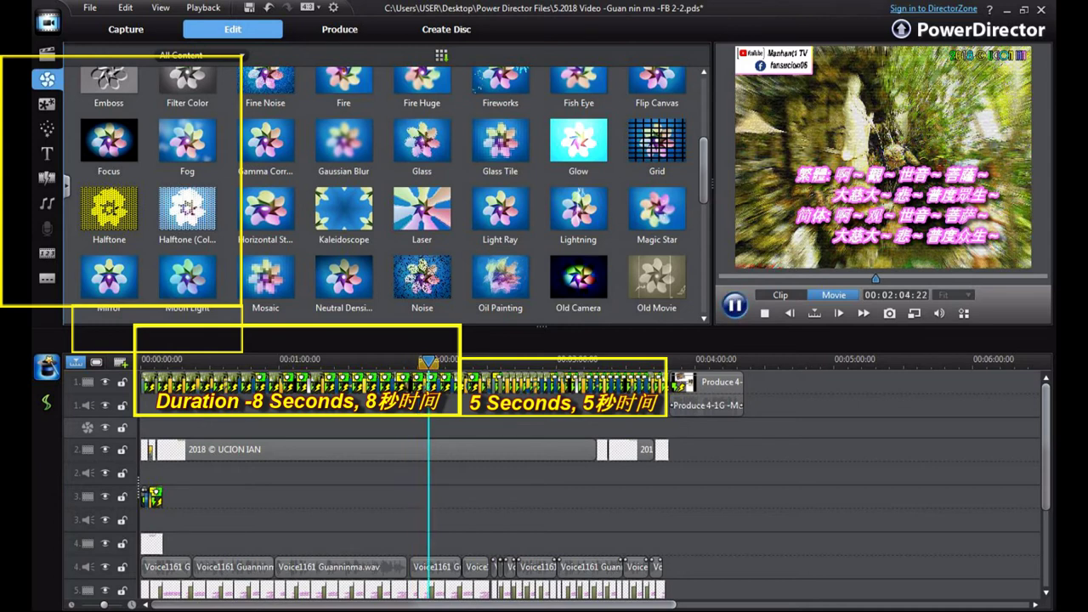
left_click(735, 306)
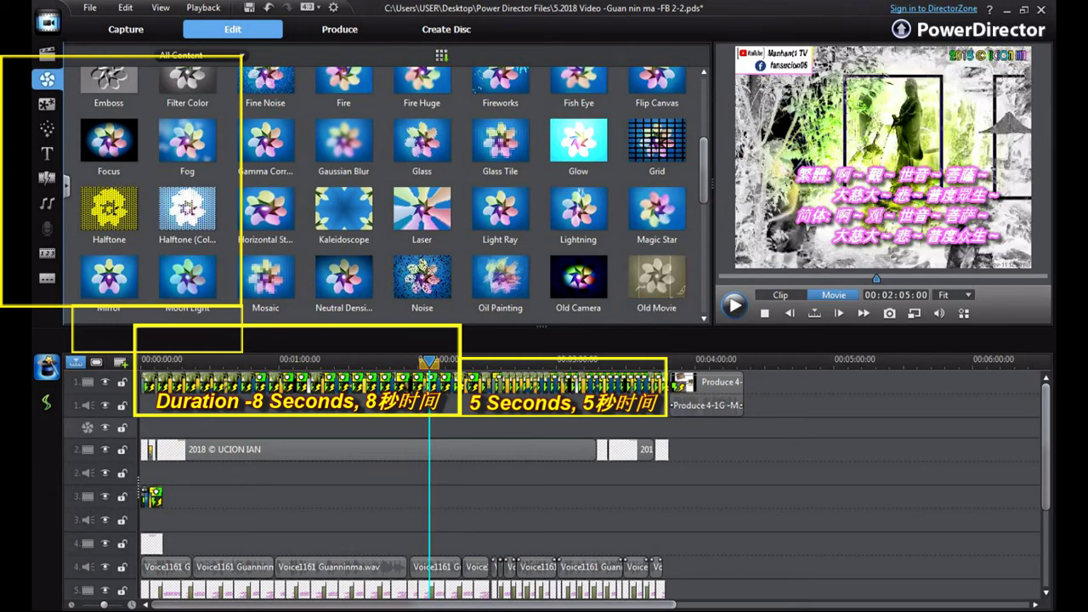
- Examine the Color Focus and Text X-Ray effect settings of the clip at 00:02:05:00 on track 1
left_click(431, 382)
left_click(134, 341)
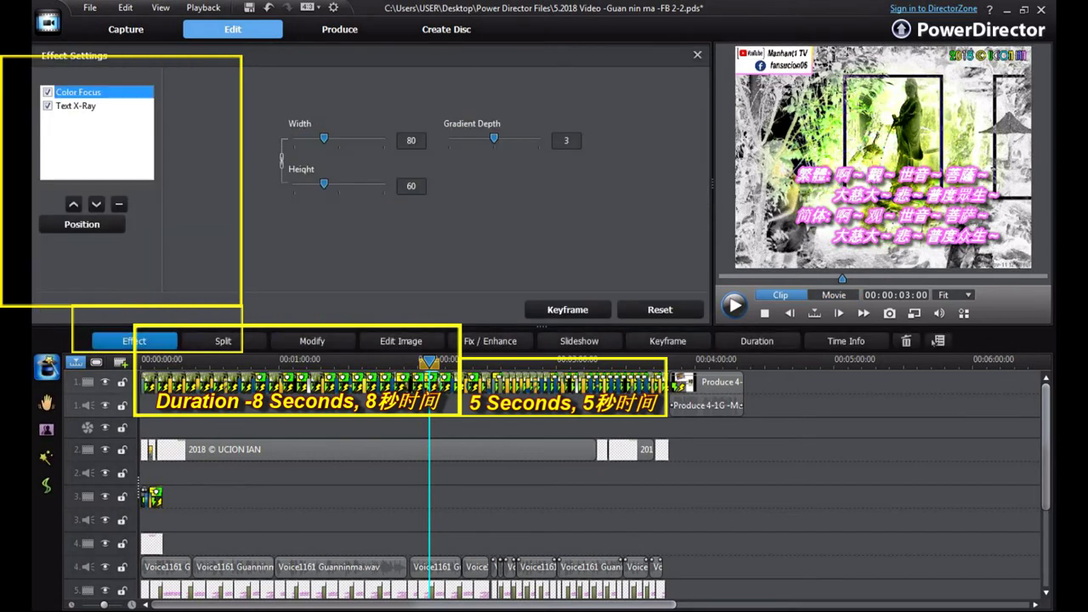
left_click(76, 107)
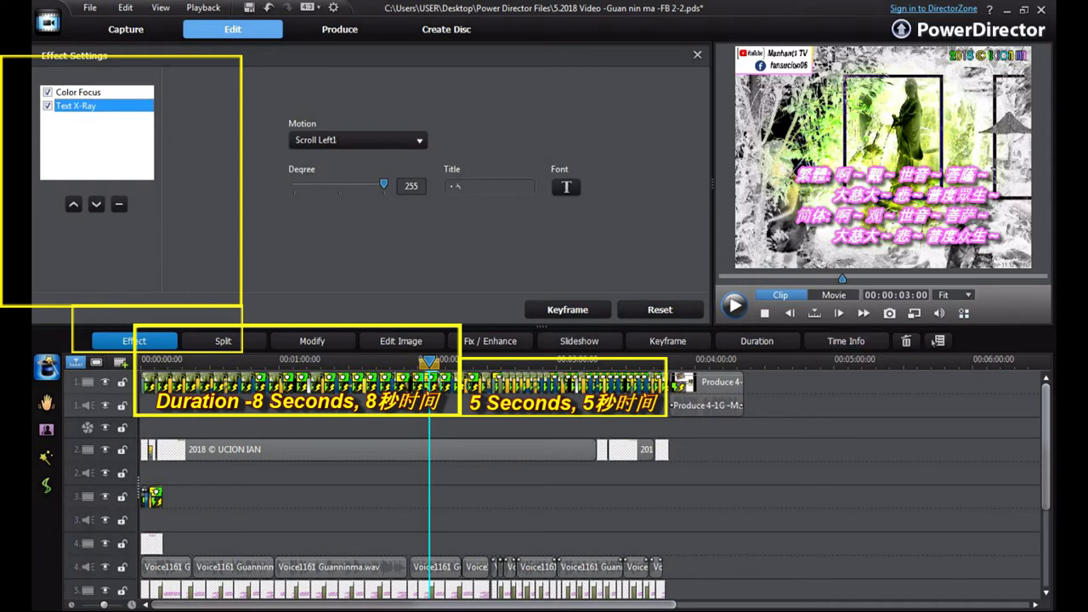
- Check the effects of the following track 1 clips, including Color Focus and Solarize, and preview the frame at 00:02:24:00
left_click(444, 382)
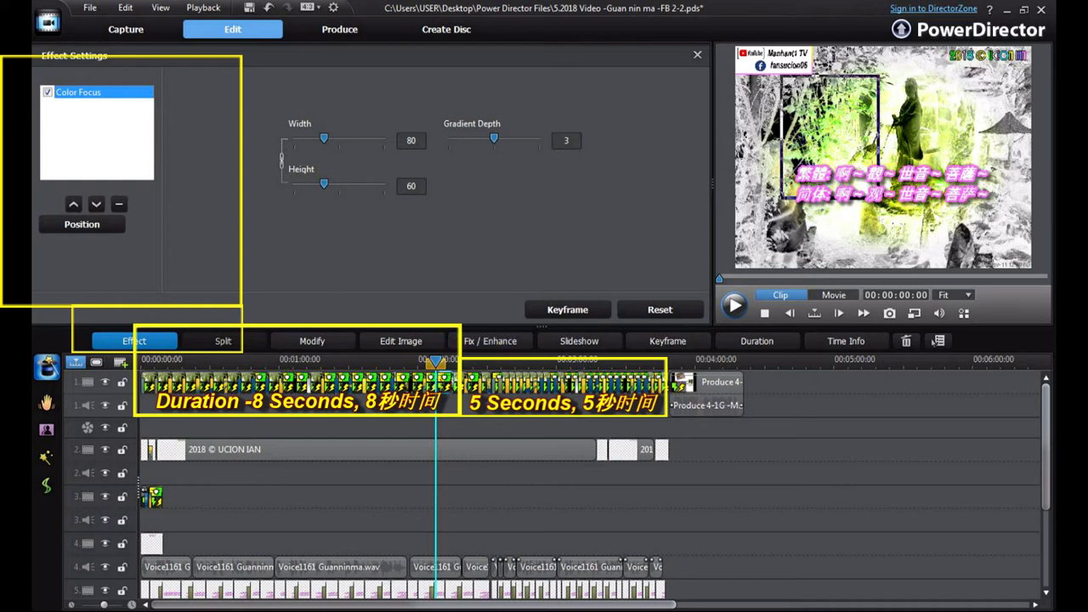
key("Delete")
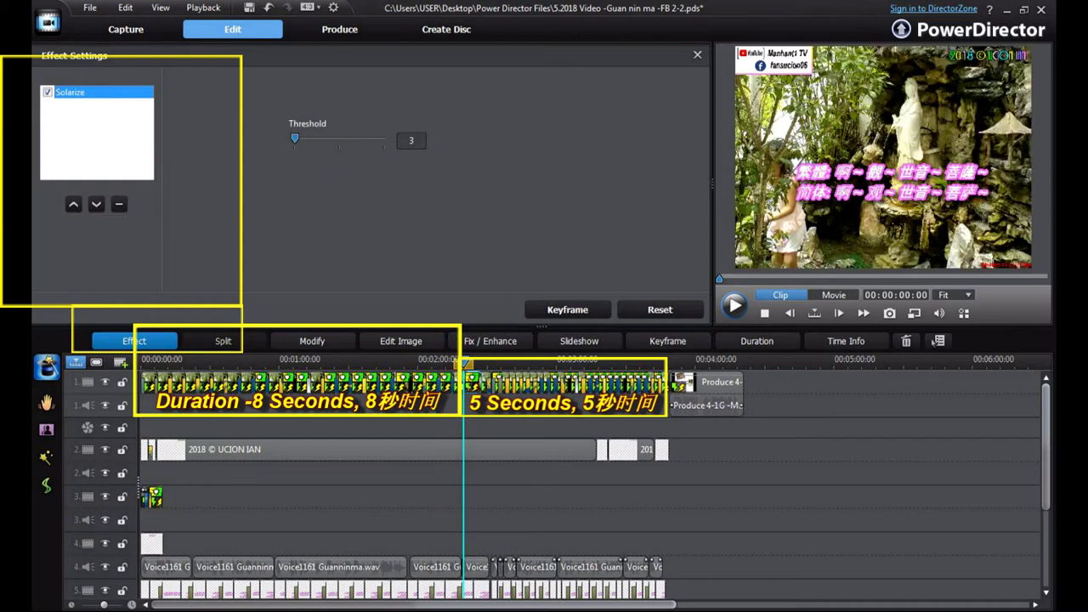
left_click(454, 382)
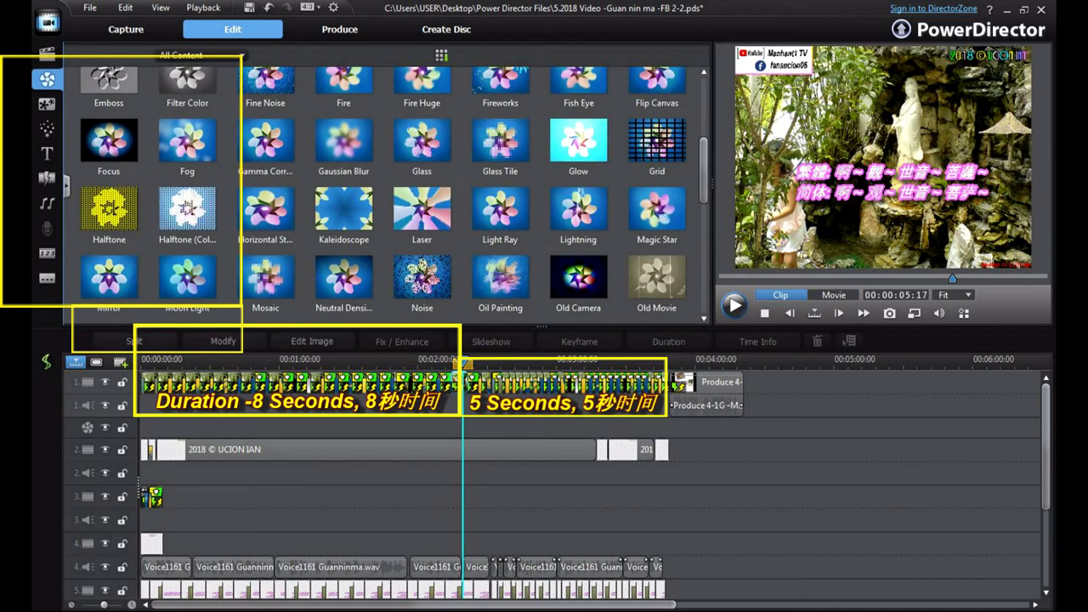
left_click_drag(463, 363, 472, 363)
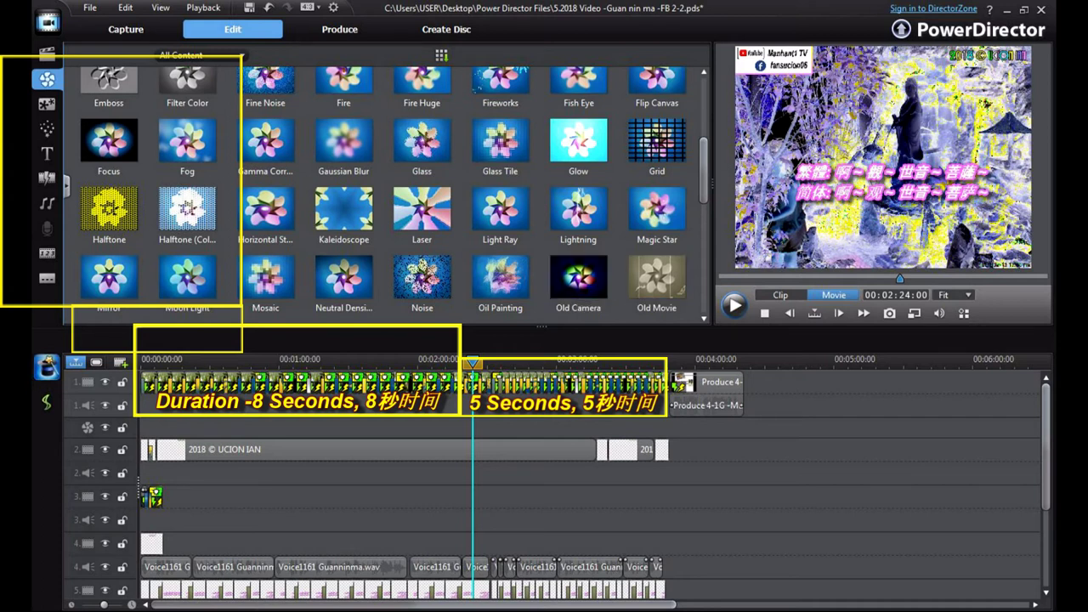
- Open the effect settings of the track 1 clip with Color Edge and Bloom, and close them
left_click(498, 383)
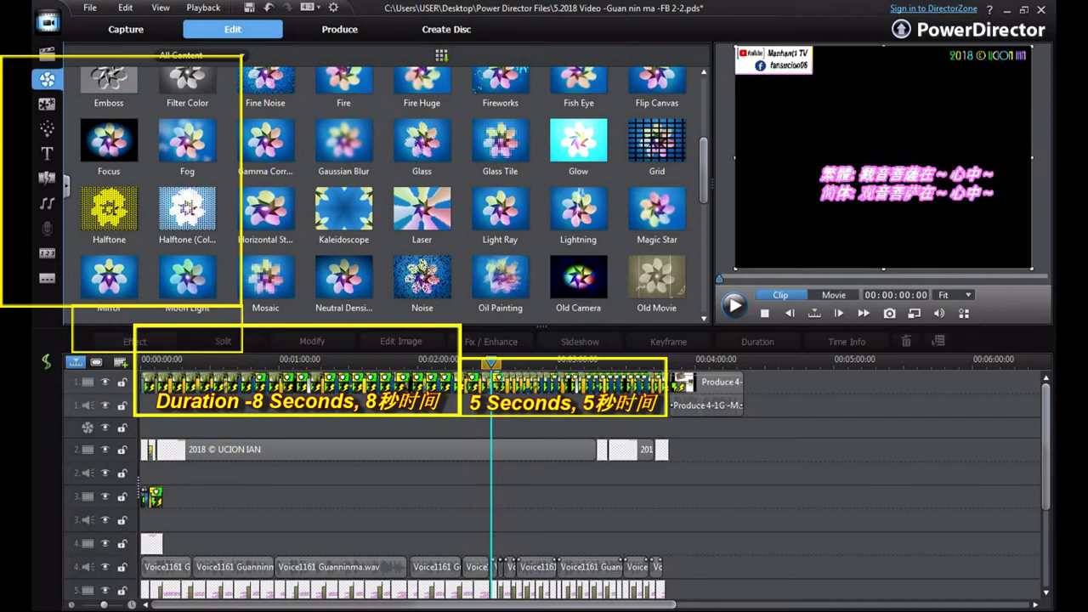
left_click(135, 341)
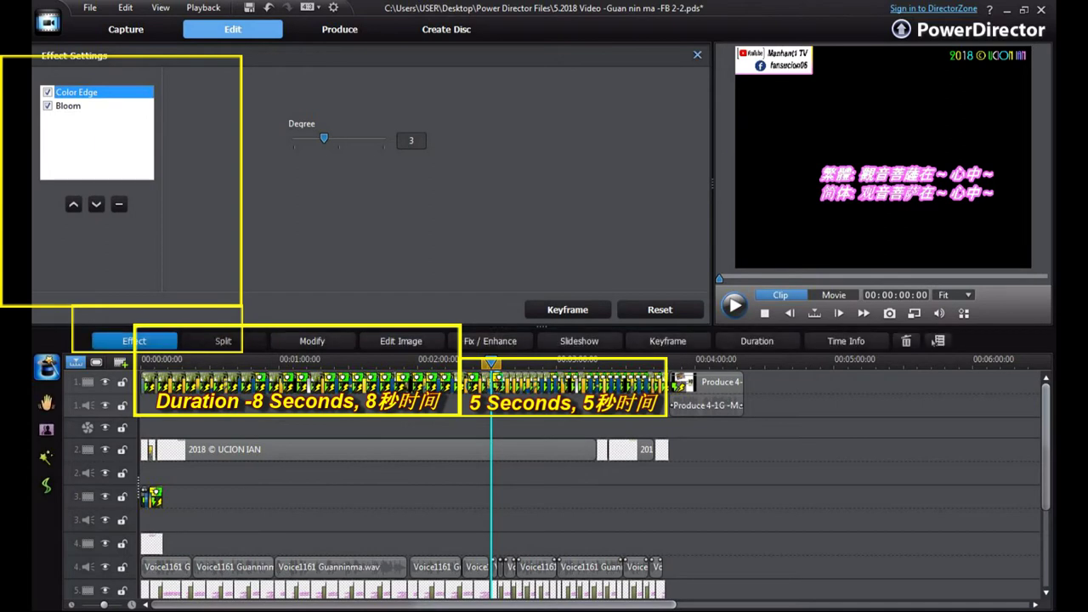
left_click(697, 55)
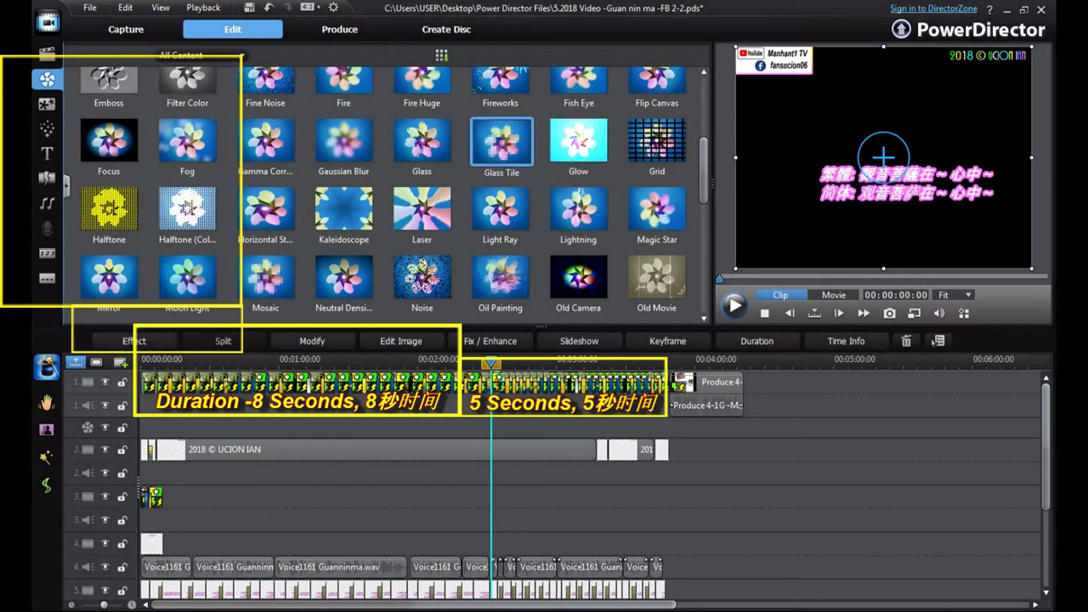
- Find the Color Edge effect in the video effects library, and play the clip that uses it
scroll(657, 145, "up", 3)
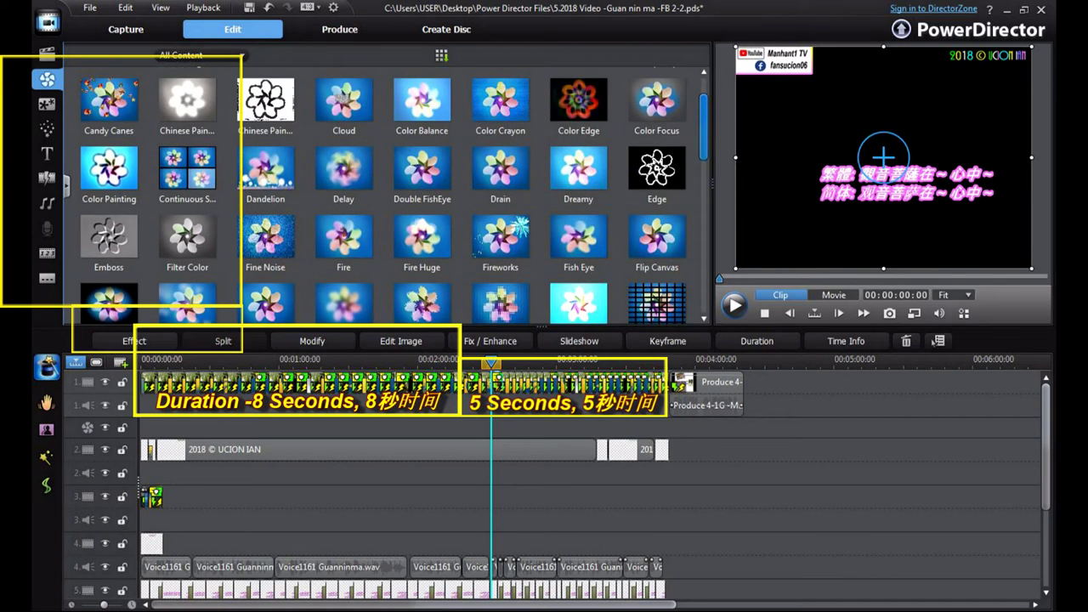
scroll(657, 153, "up", 1)
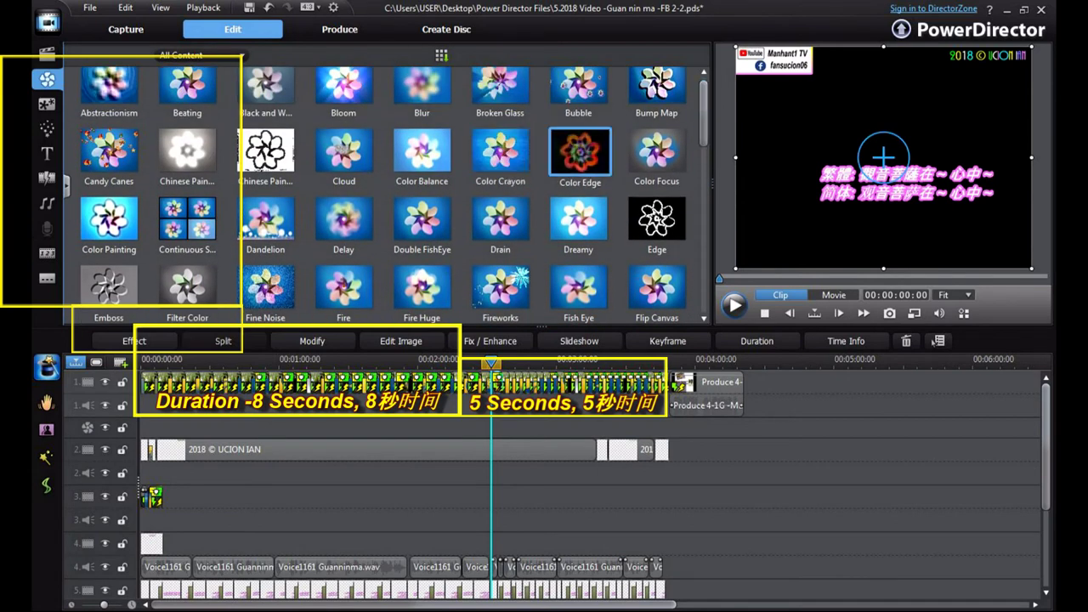
left_click(580, 151)
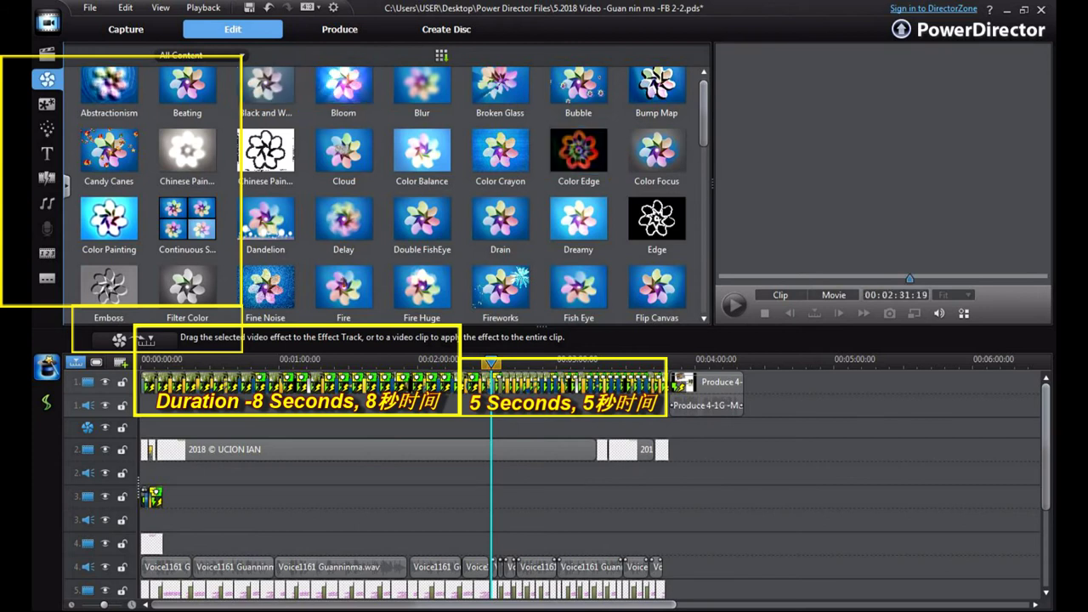
key("space")
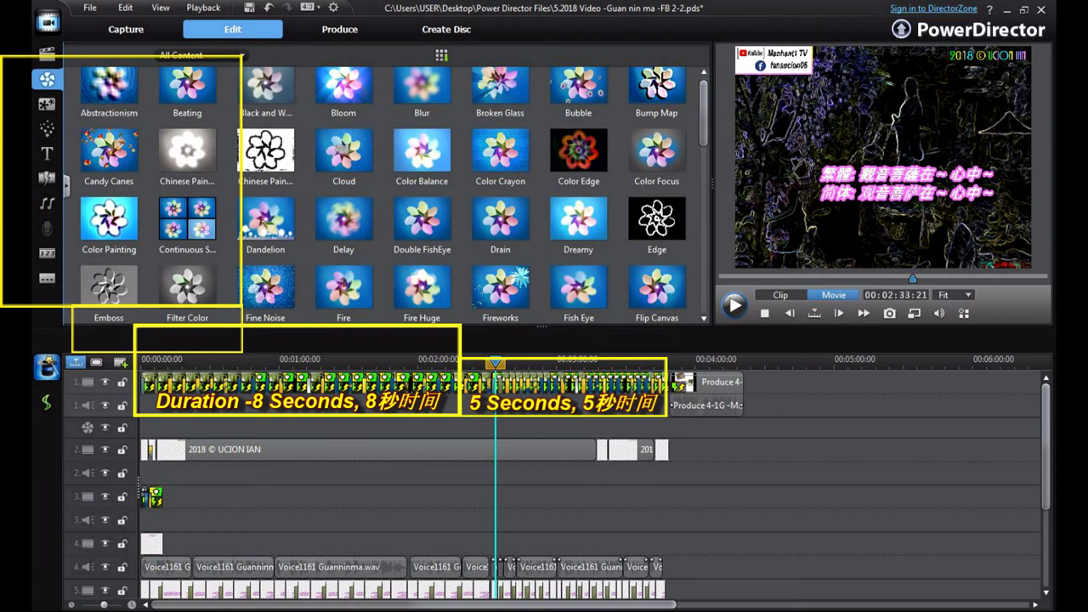
- Check further images and a transition in the 5-second section of track 1
left_click(527, 384)
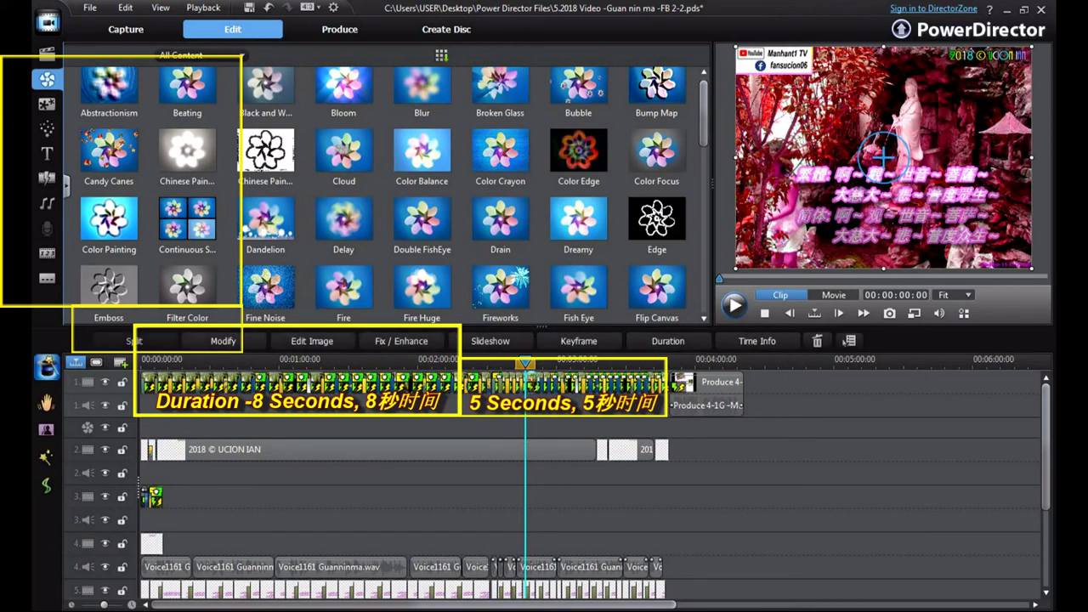
left_click(483, 383)
left_click(499, 383)
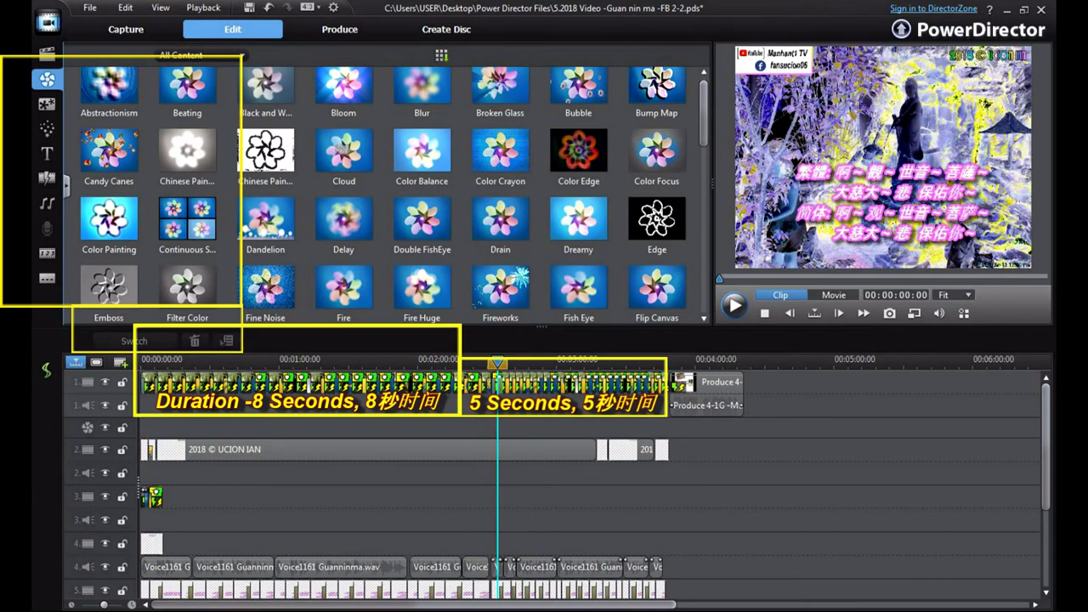
- Locate the lyric titles on track 5 around 00:02:30, where the 8-second titles meet the 5-second ones
left_click_drag(1045, 447, 1045, 525)
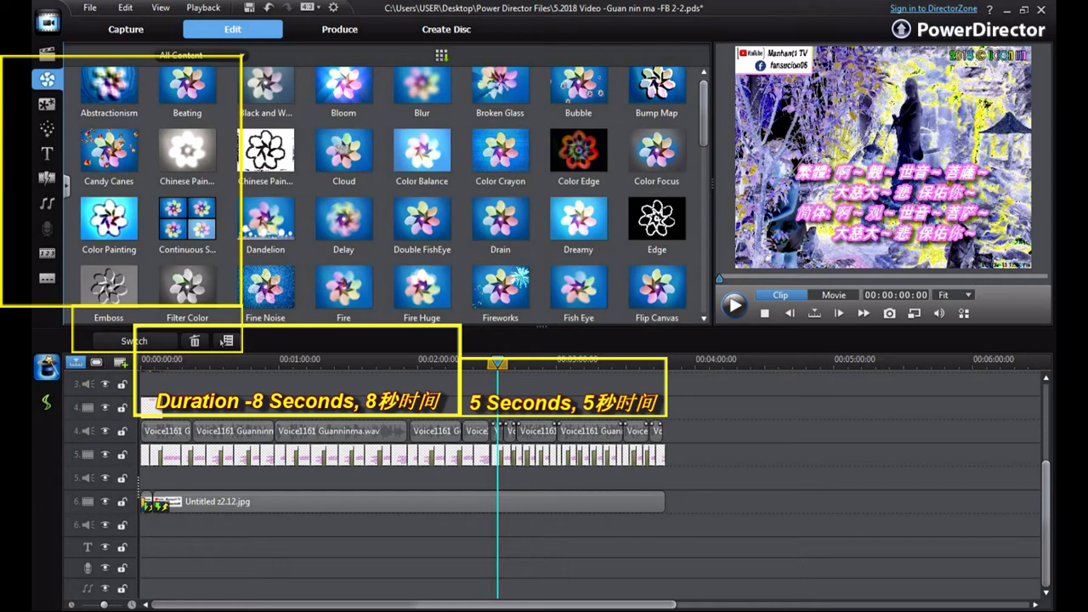
left_click_drag(497, 363, 486, 362)
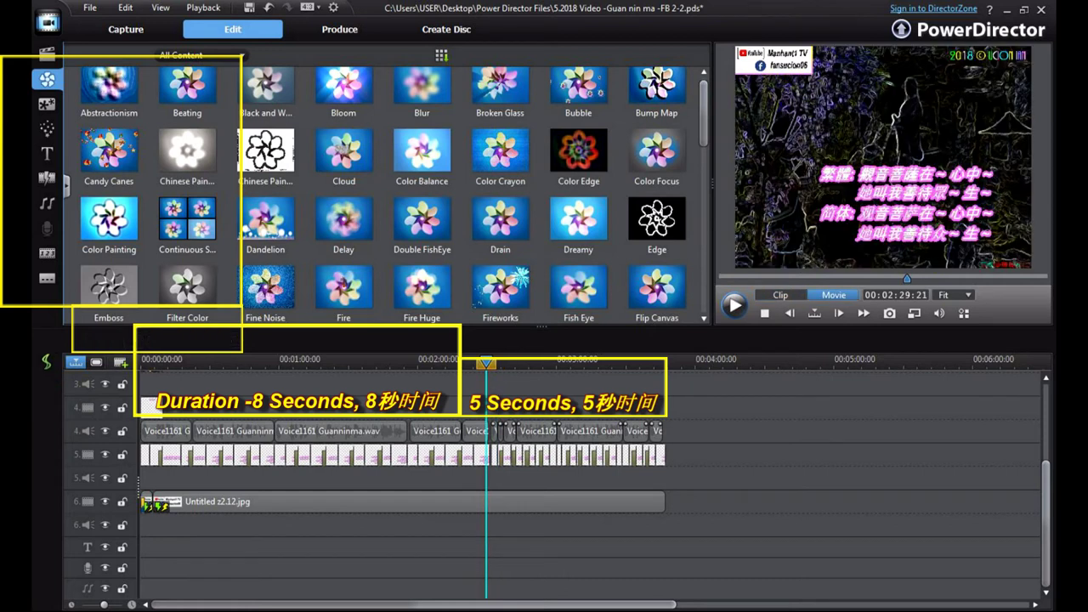
left_click(485, 456)
left_click(495, 455)
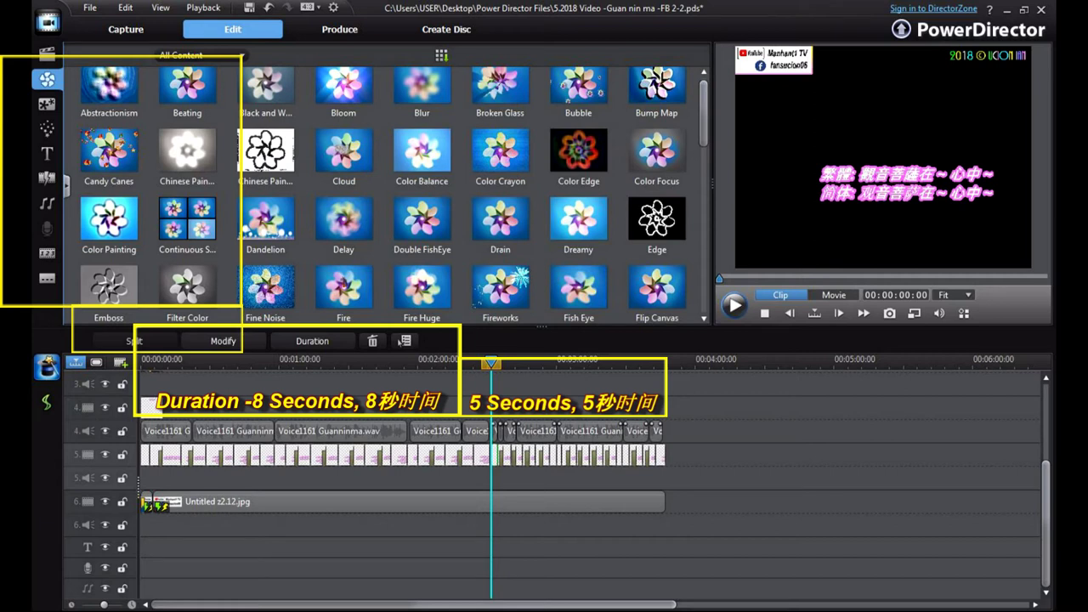
- Select the range of 8-second lyric titles on track 5, and paste the copied lyric title at 00:04:12:23 on that track
left_click(150, 455)
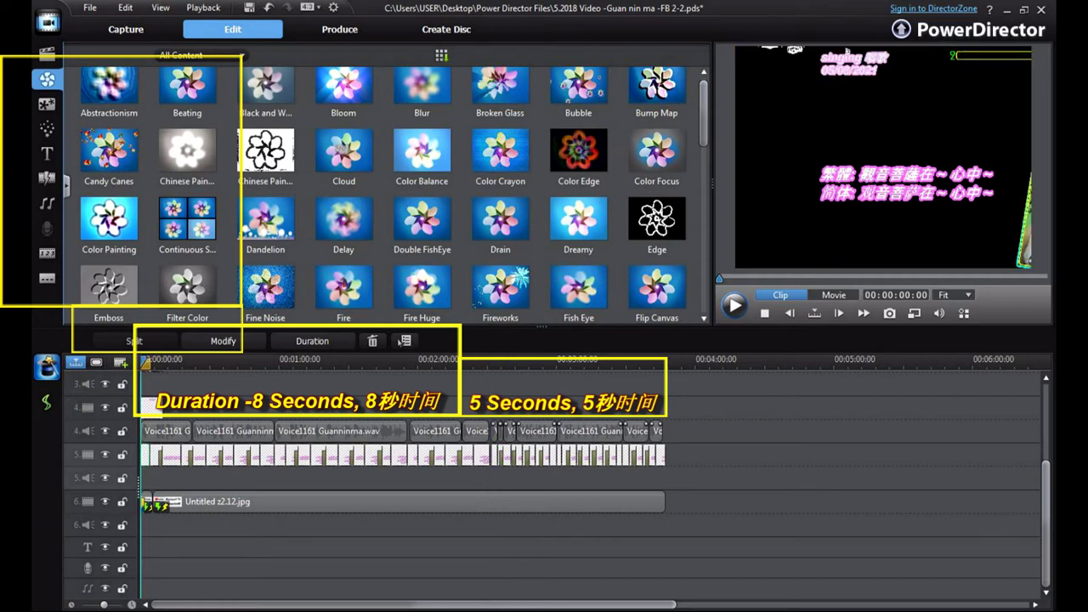
left_click(482, 456)
left_click(150, 456, "shift")
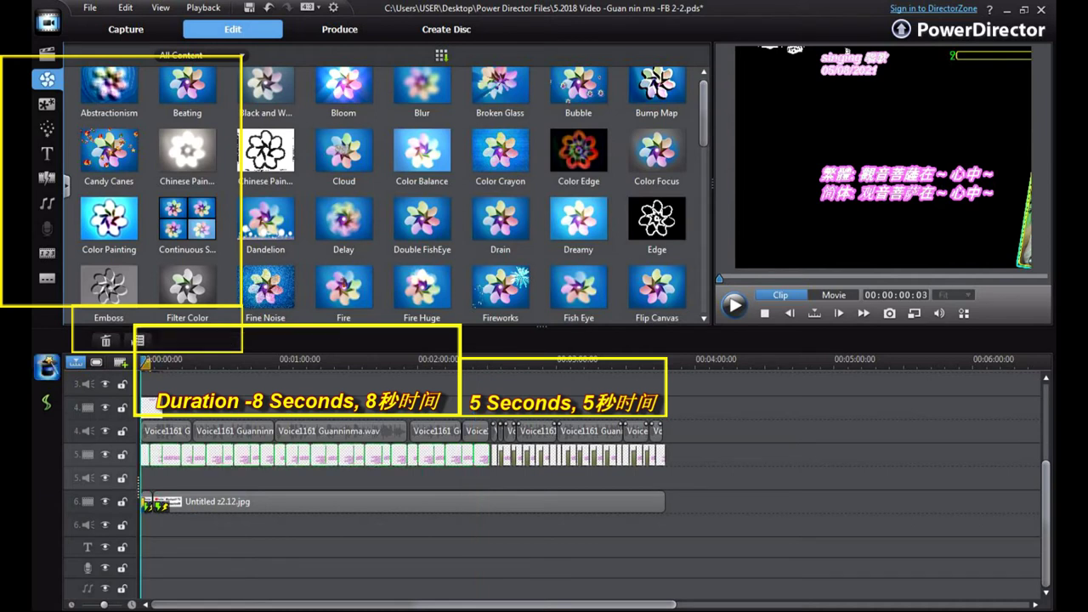
key("End")
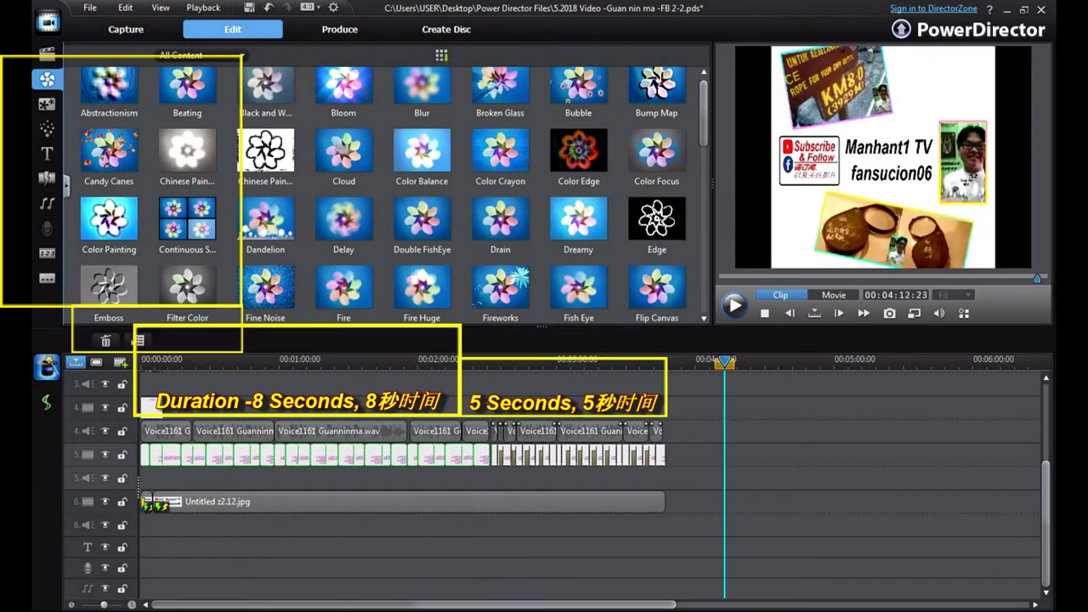
key("ctrl+v")
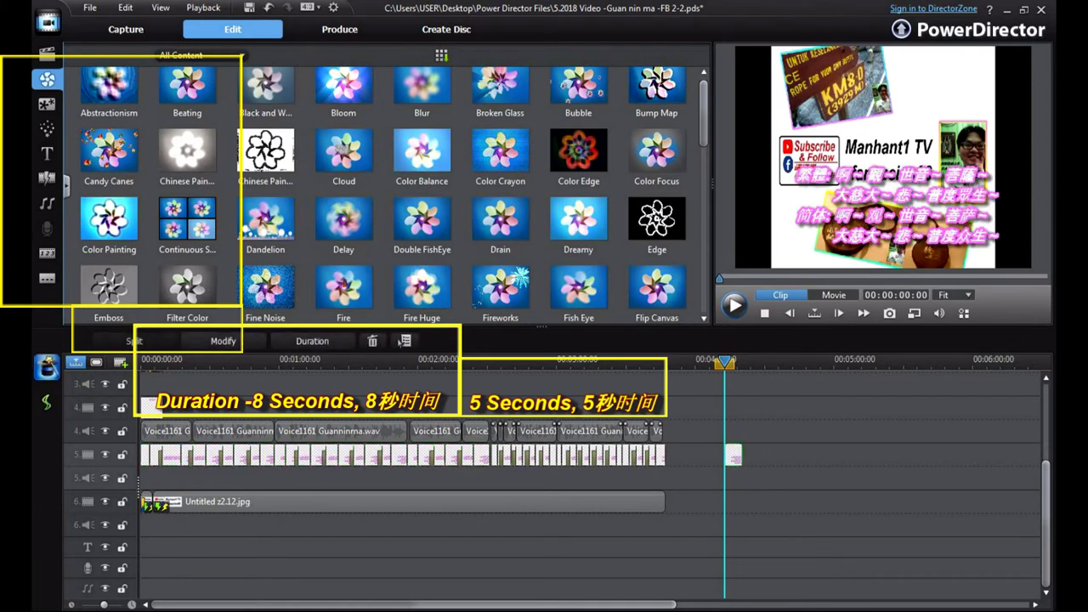
- Undo the single-title paste, and paste the whole range of 8-second lyric titles at 00:04:12:23 on track 5
key("ctrl+z")
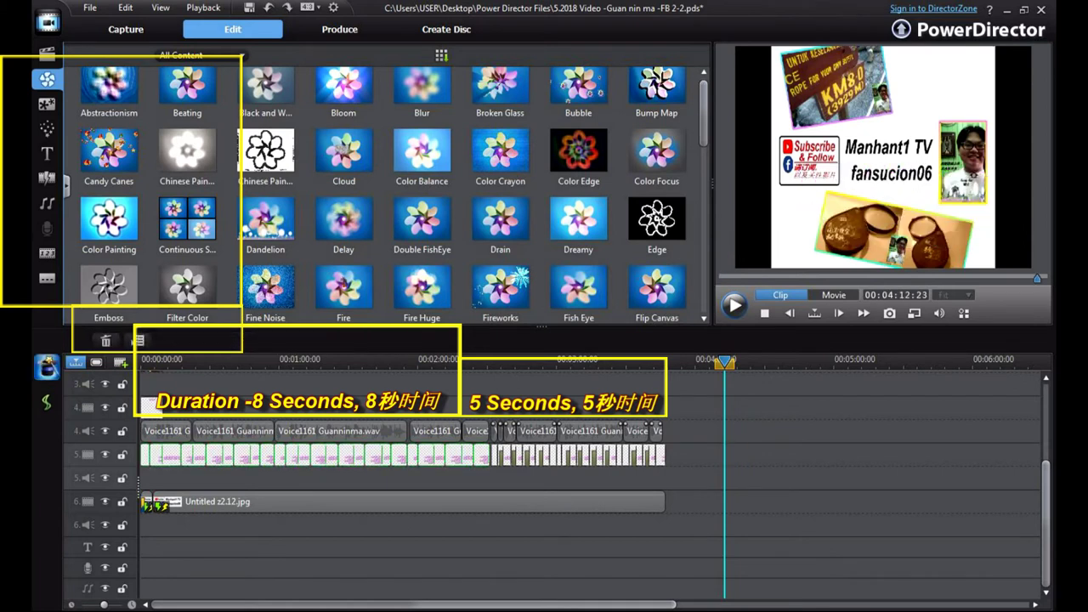
key("ctrl+v")
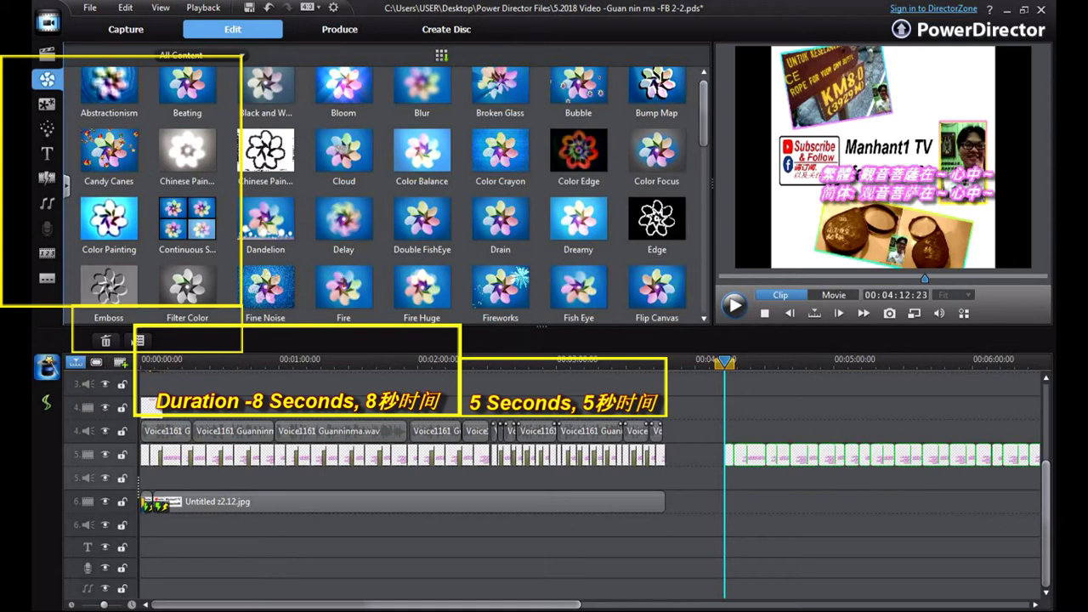
- Select the voice clips of the 8-second section on audio track 4, and paste copies of them at 00:04:12:23
left_click(476, 431)
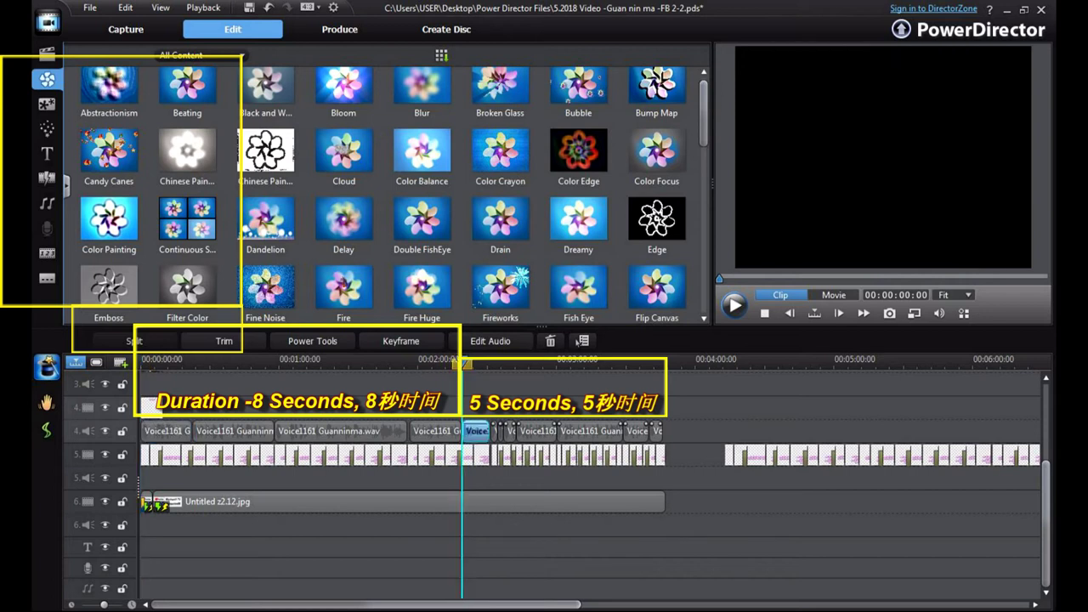
left_click(165, 430, "shift")
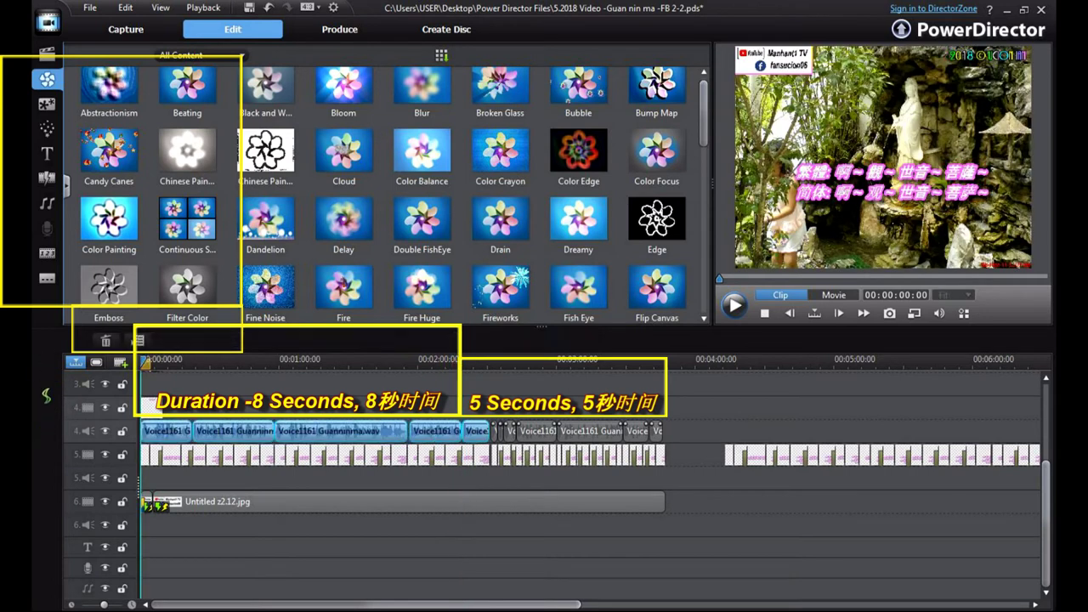
left_click(722, 361)
left_click_drag(721, 361, 725, 362)
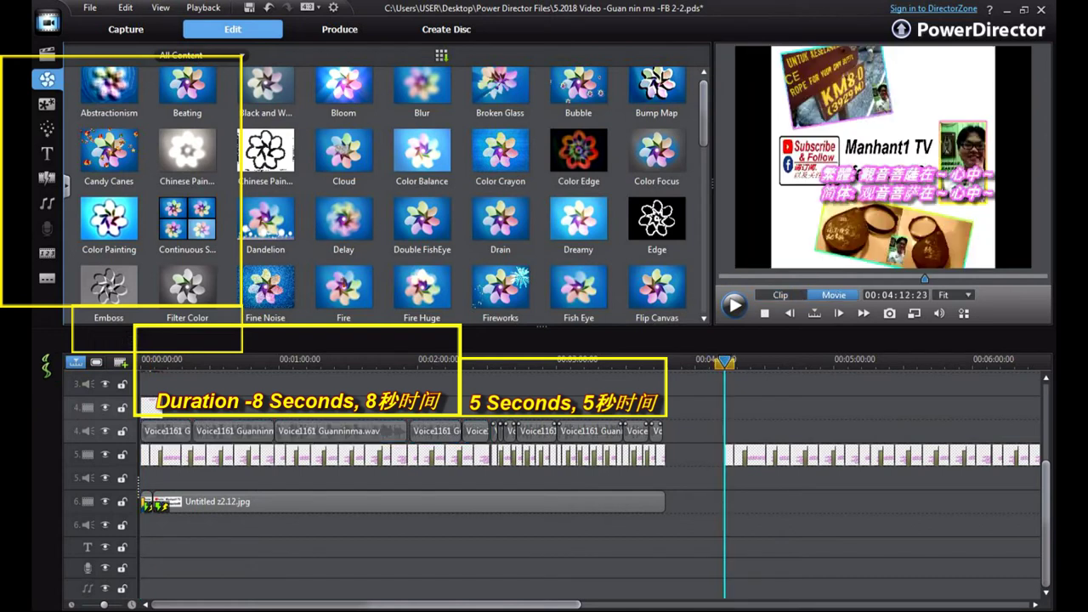
key("ctrl+v")
left_click_drag(408, 604, 499, 604)
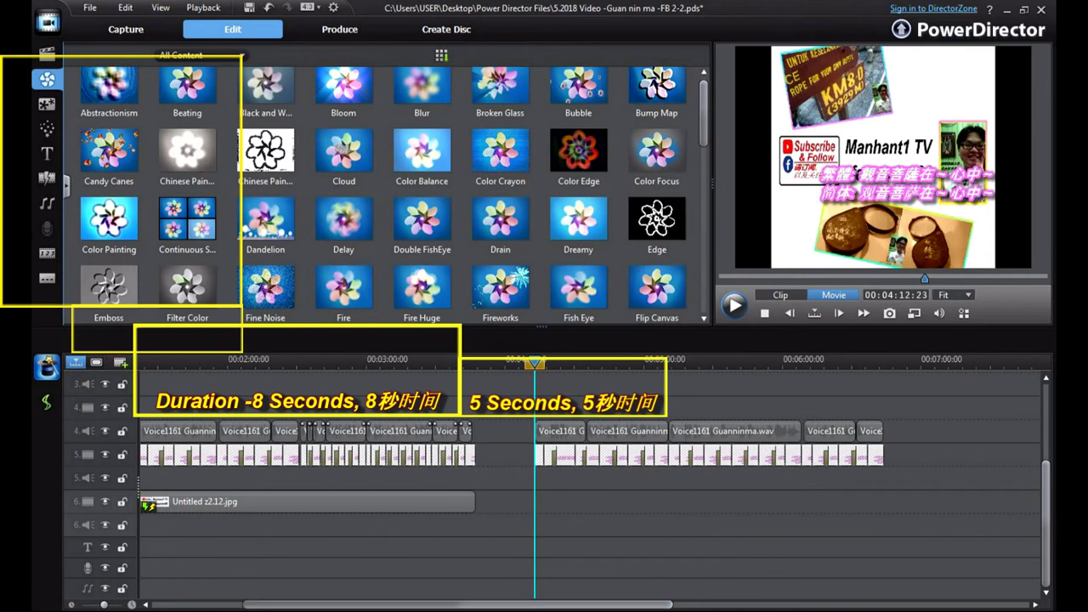
- Select the voice clips of the 5-second section on audio track 4, and play the movie from 00:02:31:16
left_click(304, 431)
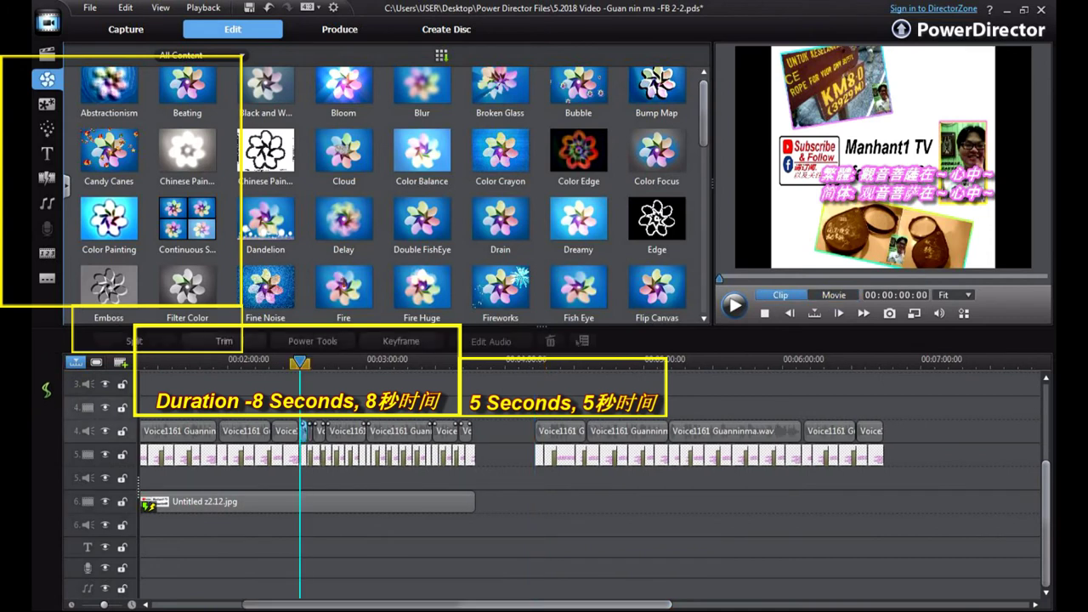
left_click(466, 431)
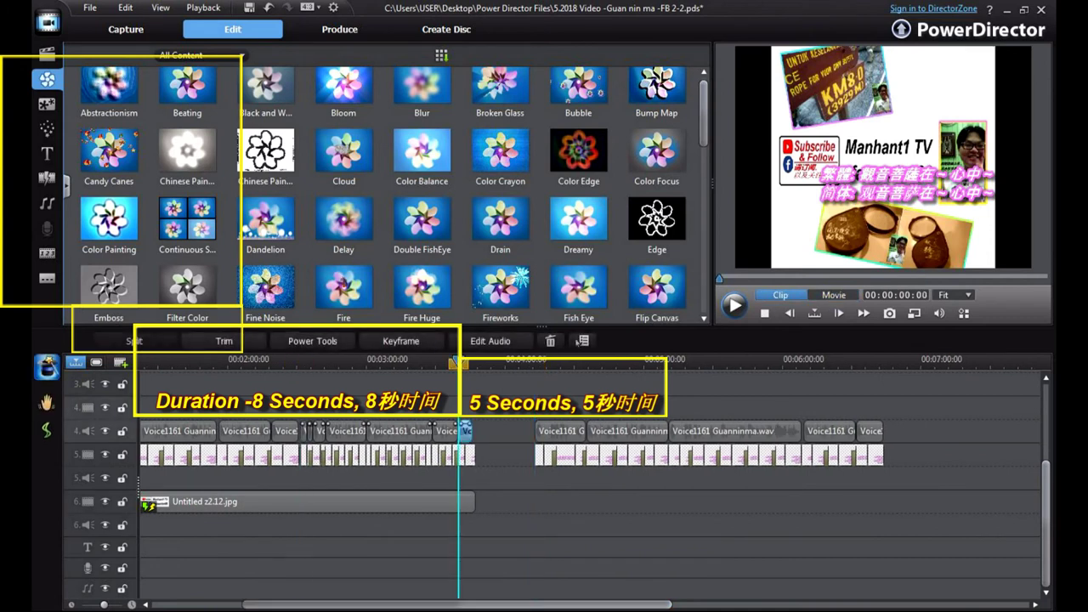
left_click(303, 431, "shift")
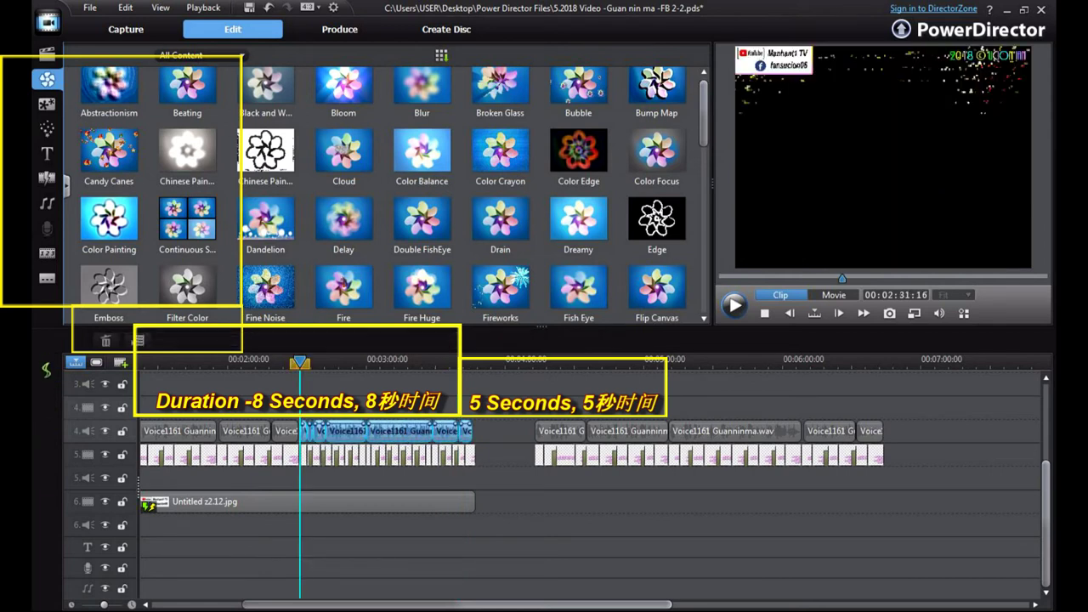
left_click(340, 478)
key("space")
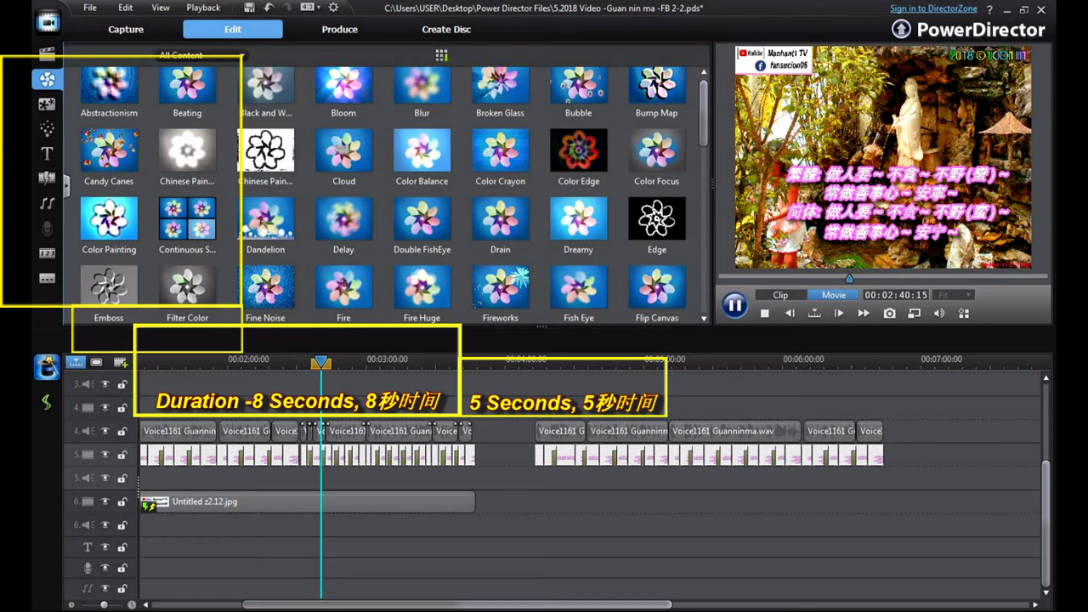
key("space")
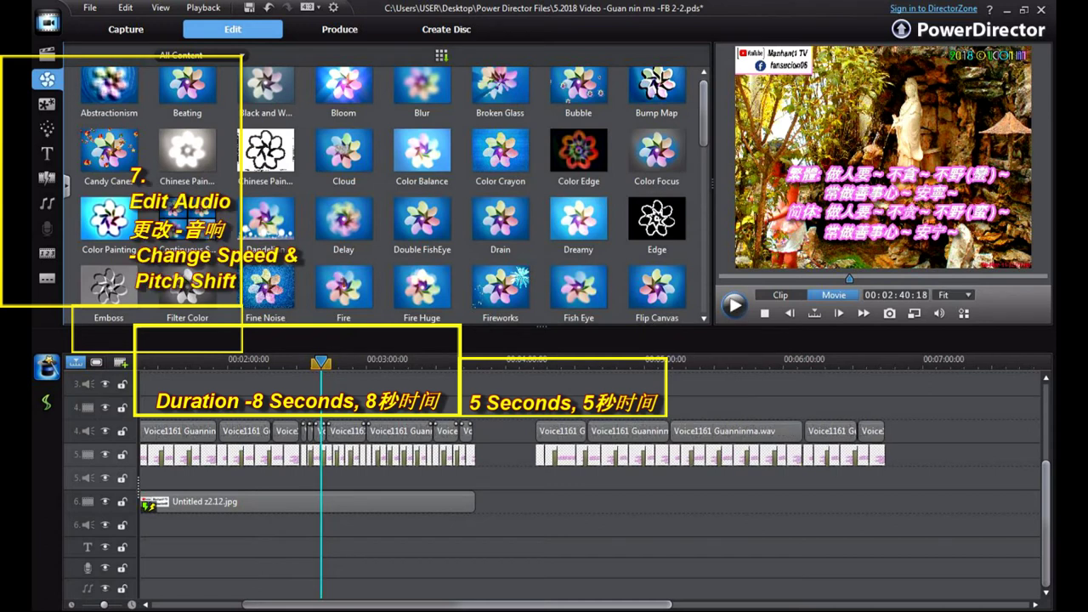
- Open the first pasted voice clip on audio track 4 in WaveEditor, and apply a Pitch Shift of 6
left_click(533, 361)
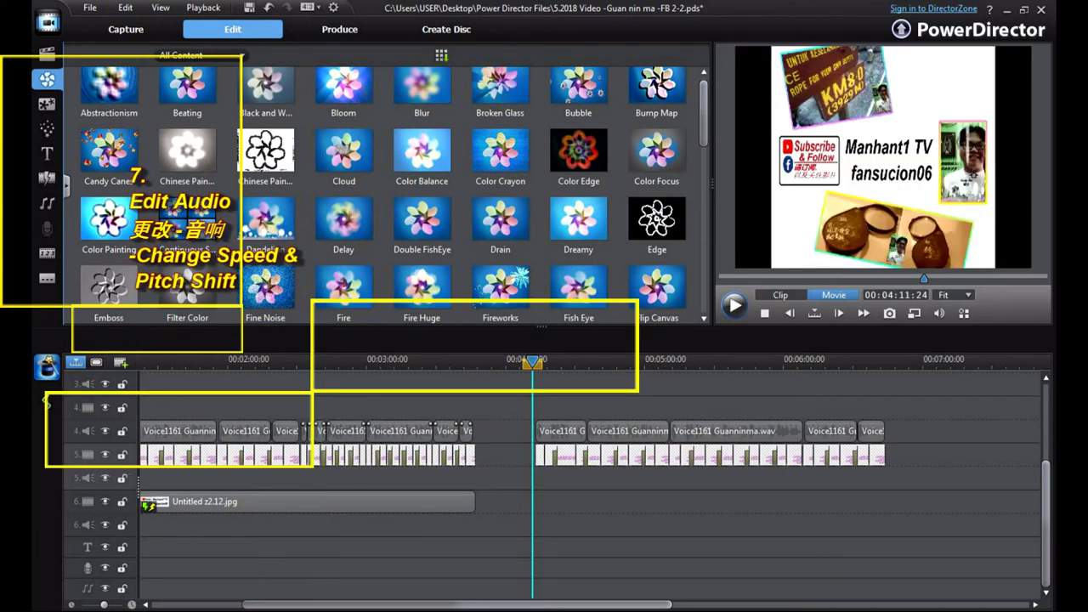
left_click(561, 431)
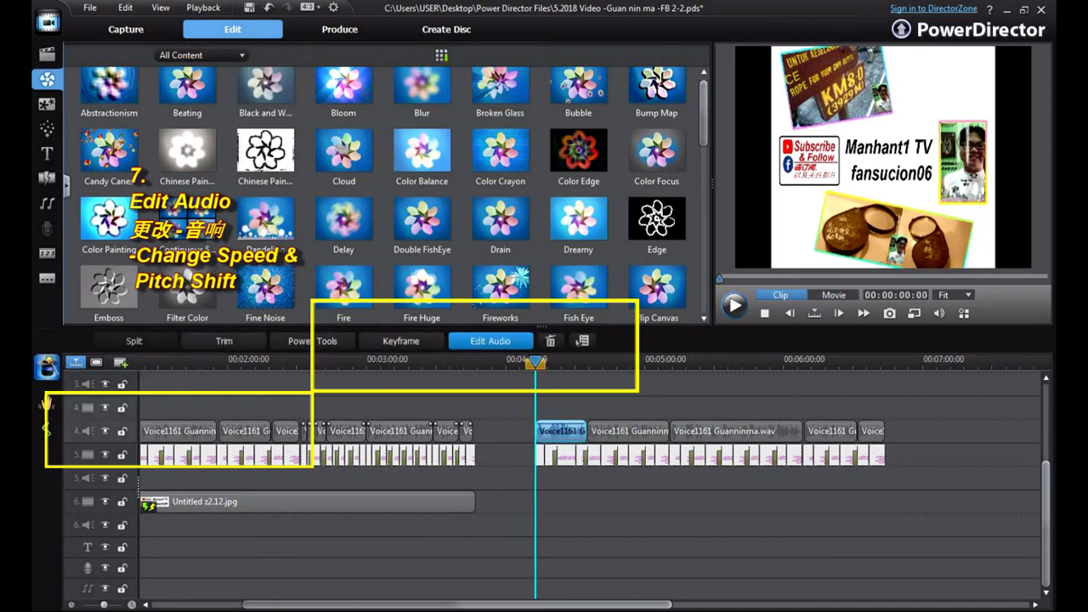
left_click(490, 341)
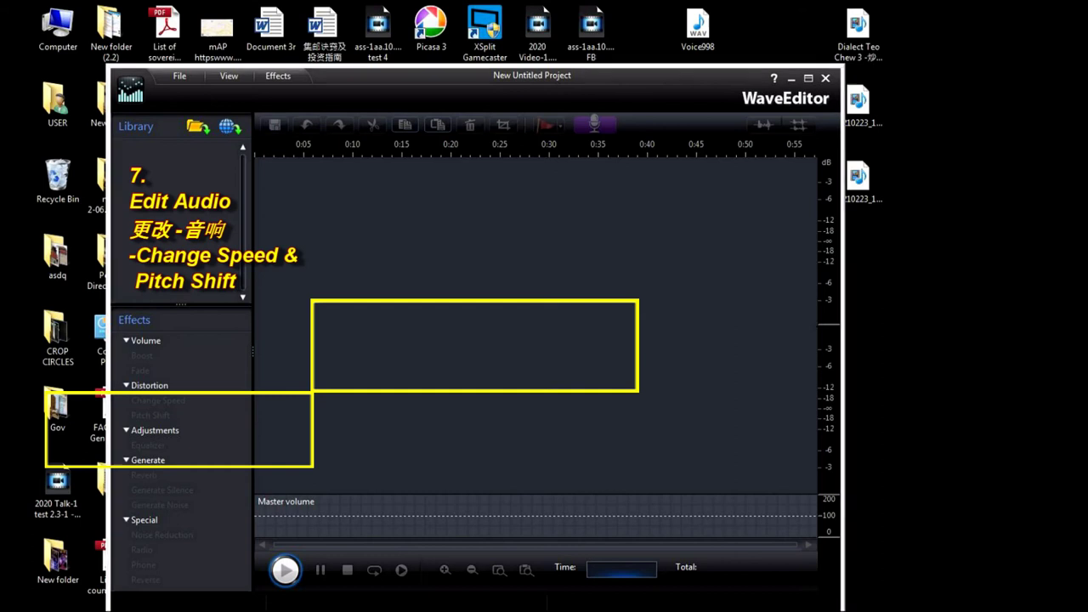
key("Return")
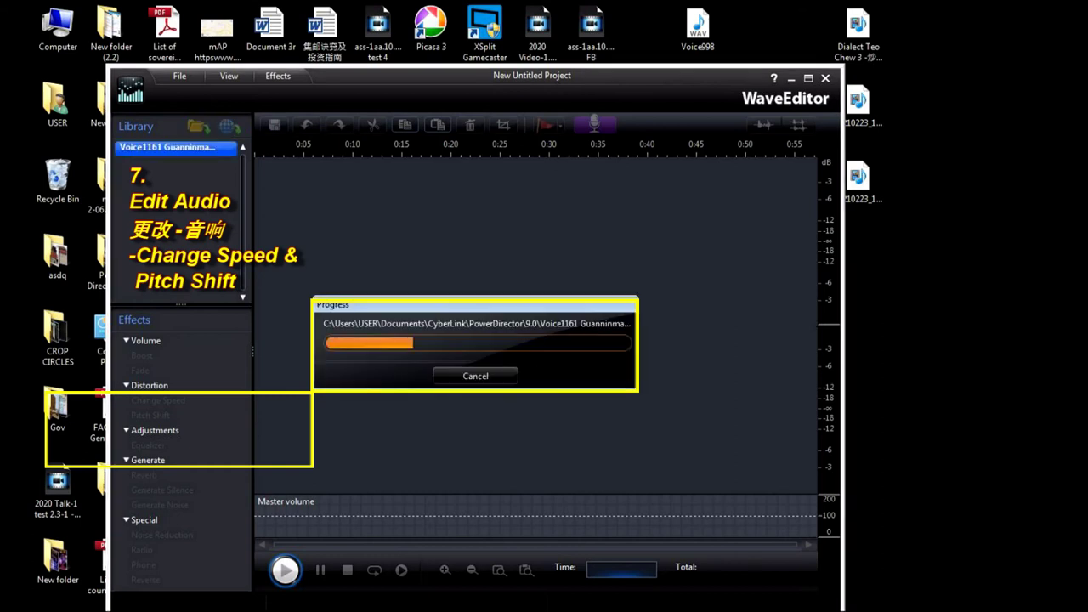
left_click(150, 415)
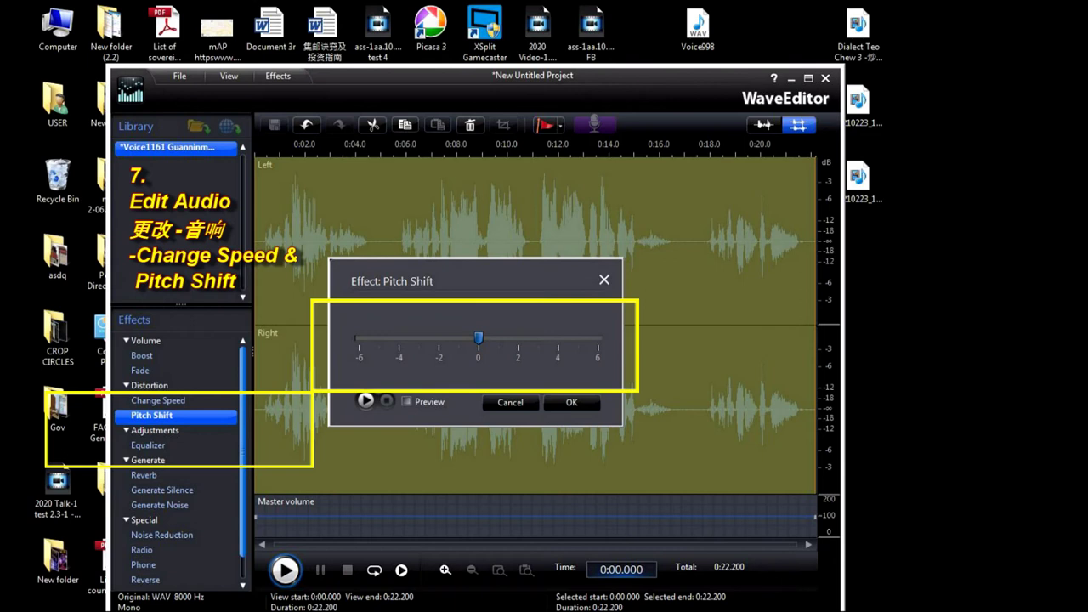
left_click_drag(479, 338, 598, 338)
key("Return")
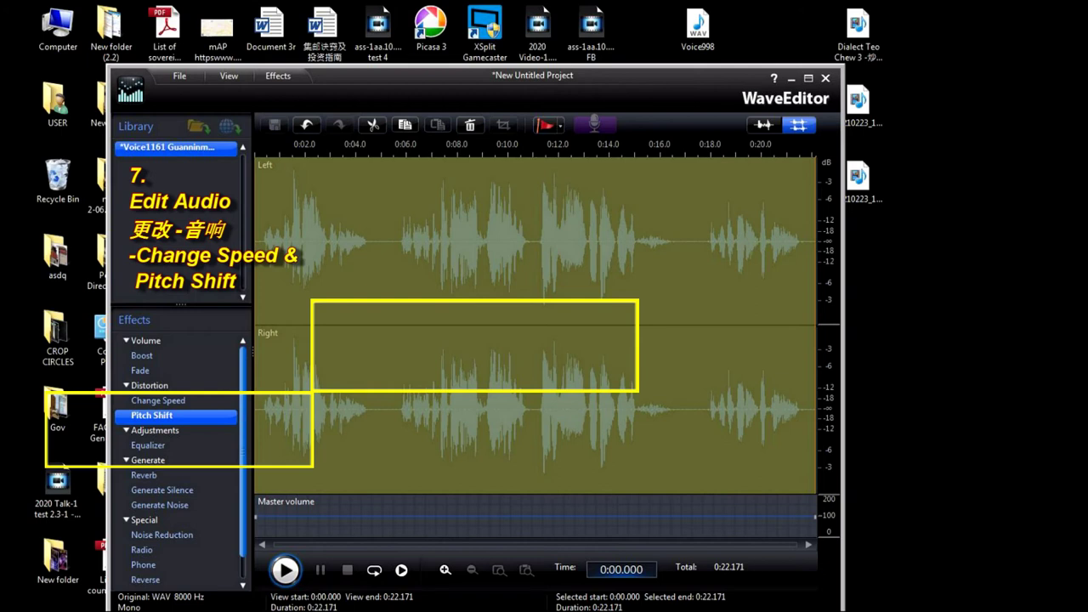
left_click(159, 400)
left_click_drag(439, 338, 597, 338)
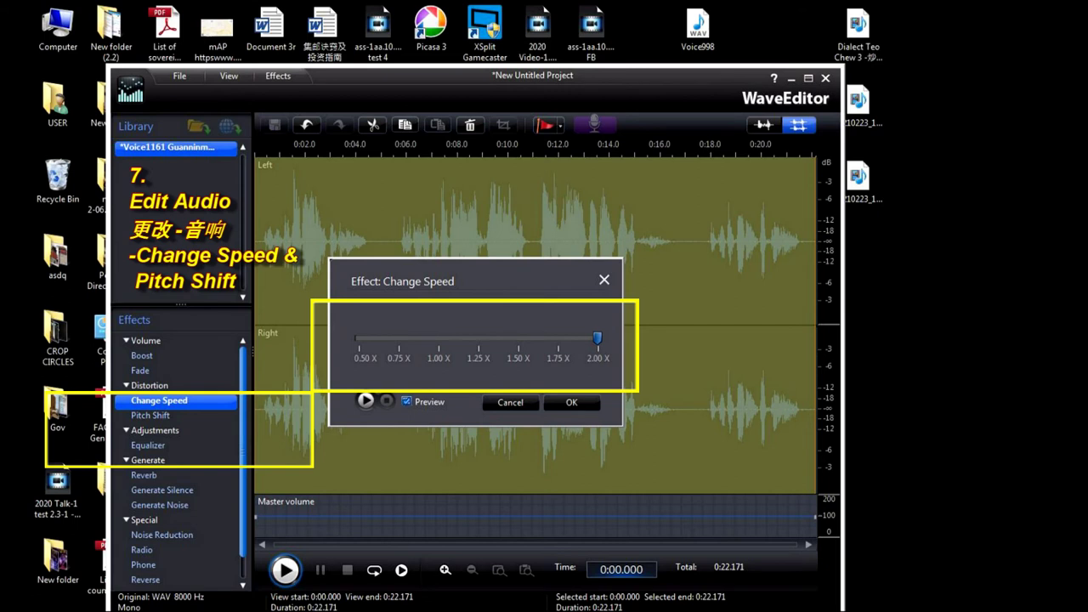
left_click(603, 280)
- Listen to the voice clip in the Pitch Shift effect, and apply a second shift of 6 with Preview enabled
left_click(151, 416)
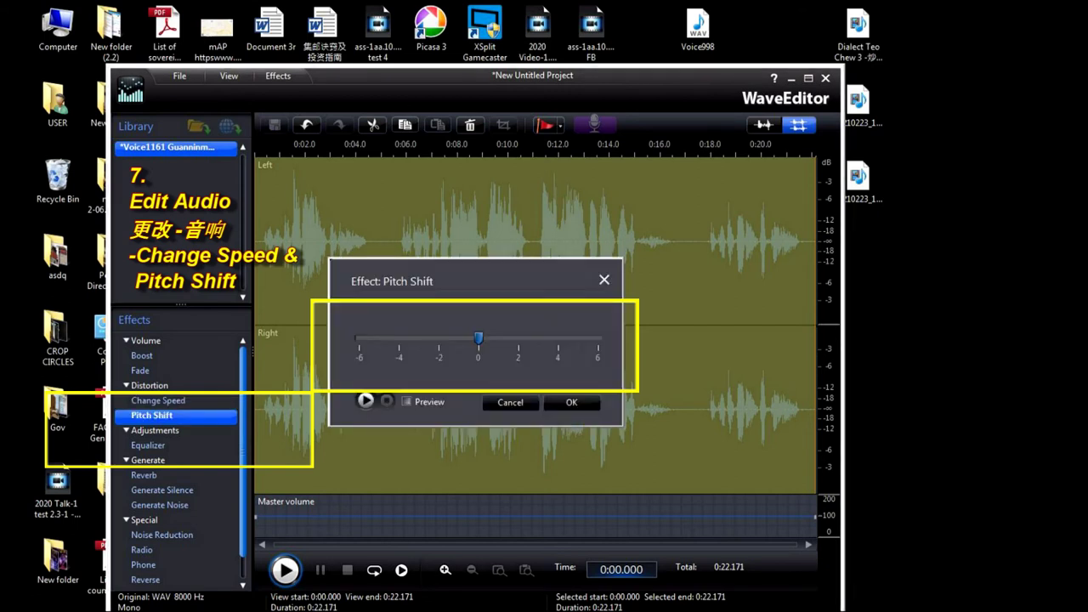
left_click(366, 401)
left_click(387, 401)
left_click_drag(479, 338, 598, 338)
left_click(407, 401)
left_click(366, 400)
key("Return")
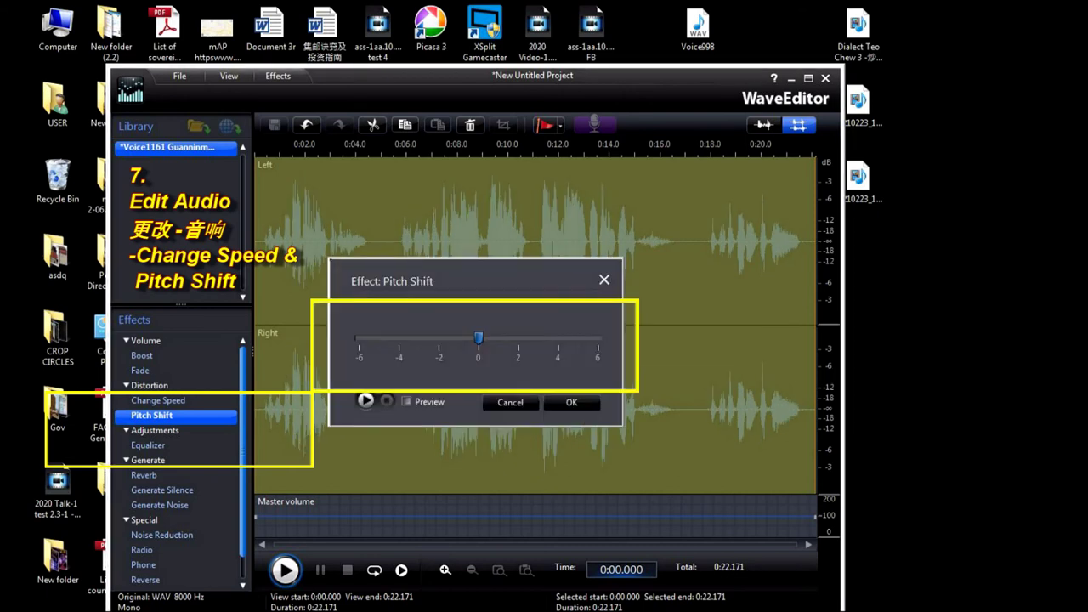
- Apply a Pitch Shift of 6 to the voice clip two more times, previewing the sound each time
left_click_drag(478, 339, 597, 338)
left_click(407, 402)
left_click(366, 400)
key("Tab")
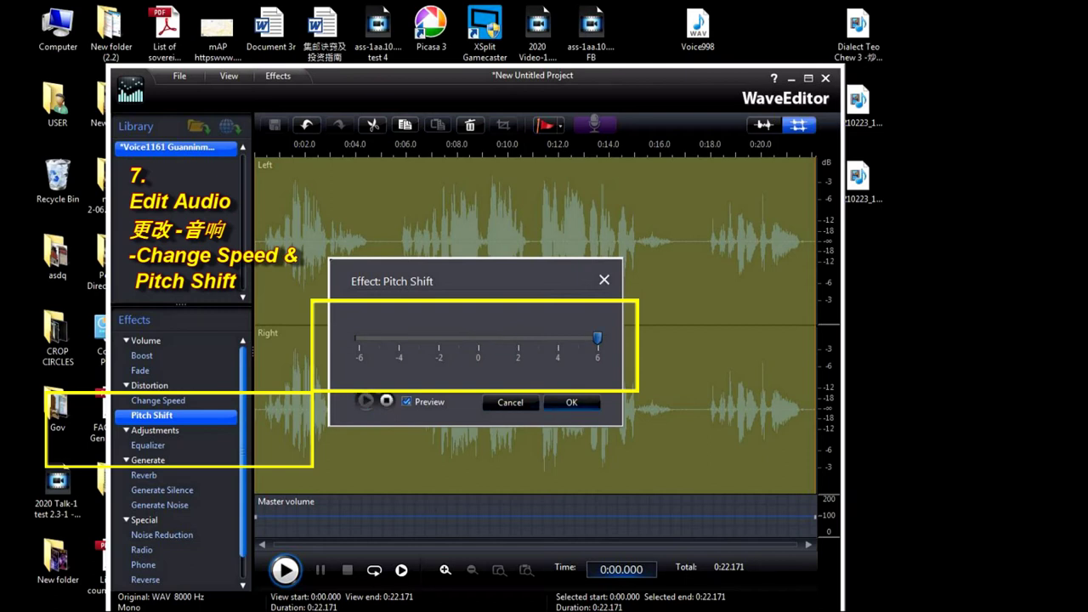
key("Return")
key("Return")
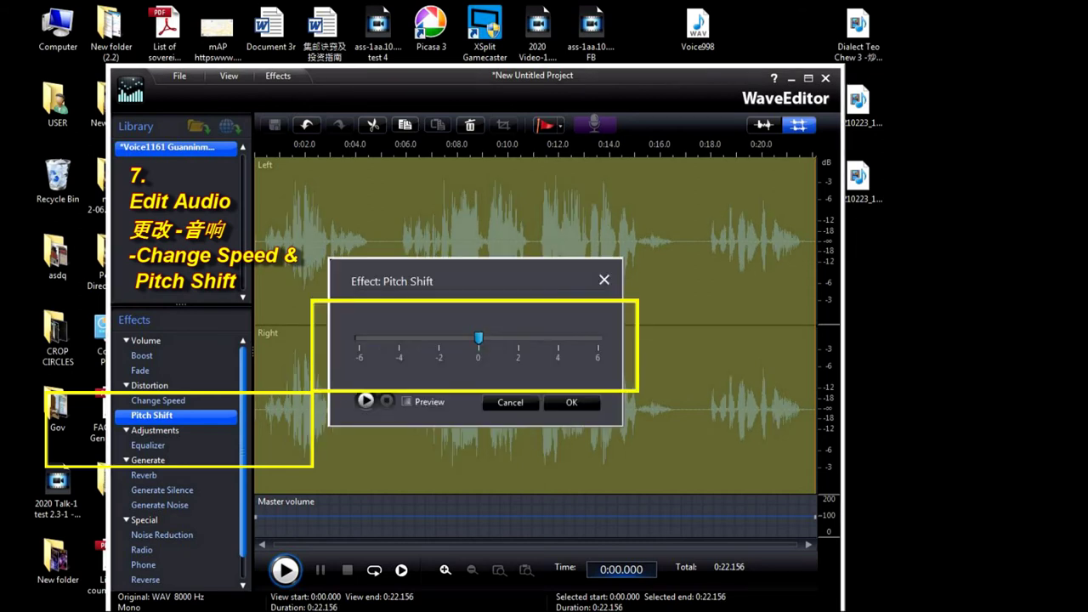
left_click_drag(479, 338, 598, 338)
left_click(406, 402)
left_click(365, 400)
key("Return")
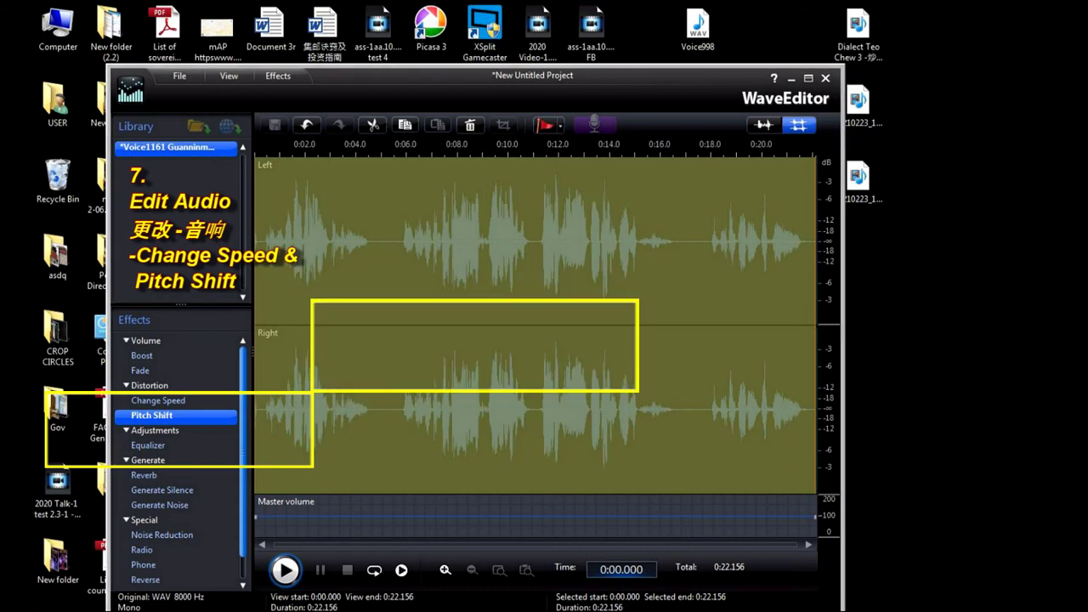
- Set the voice clip's speed to 2.00 X with Change Speed, and return to the PowerDirector timeline
left_click(159, 400)
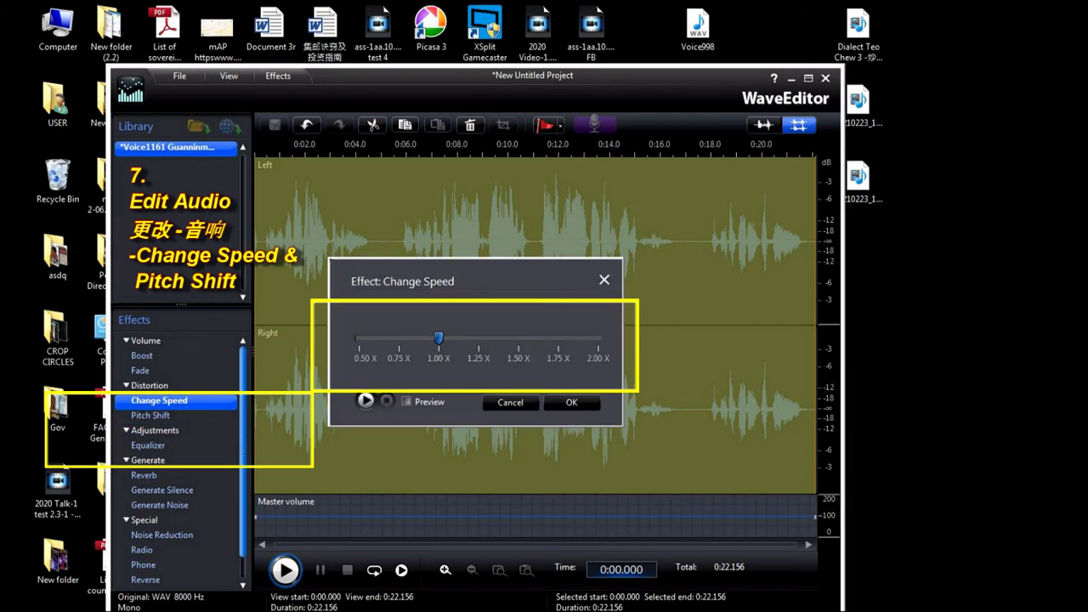
left_click_drag(439, 339, 598, 338)
key("space")
key("Return")
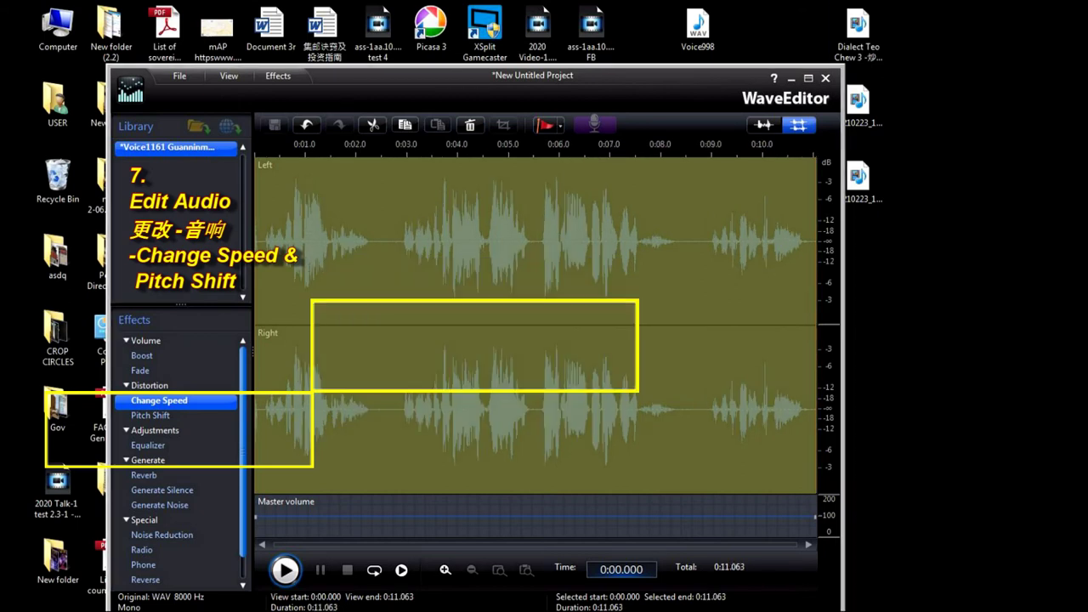
left_click(825, 77)
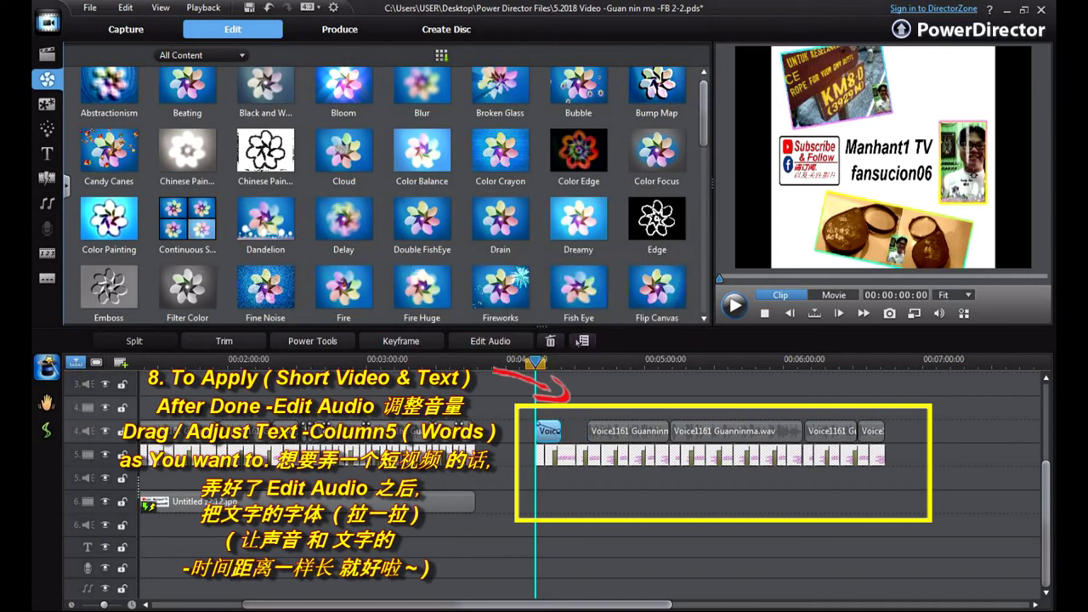
- Play the movie from 00:04:12:23 to check the edited voice clip against the pasted lyric titles
left_click(595, 507)
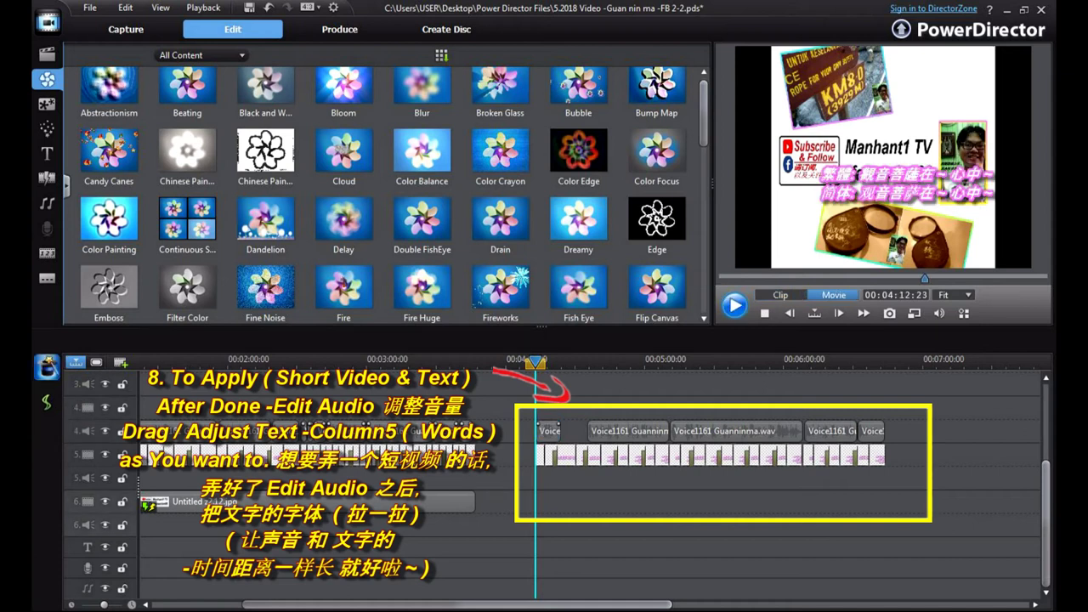
left_click(734, 305)
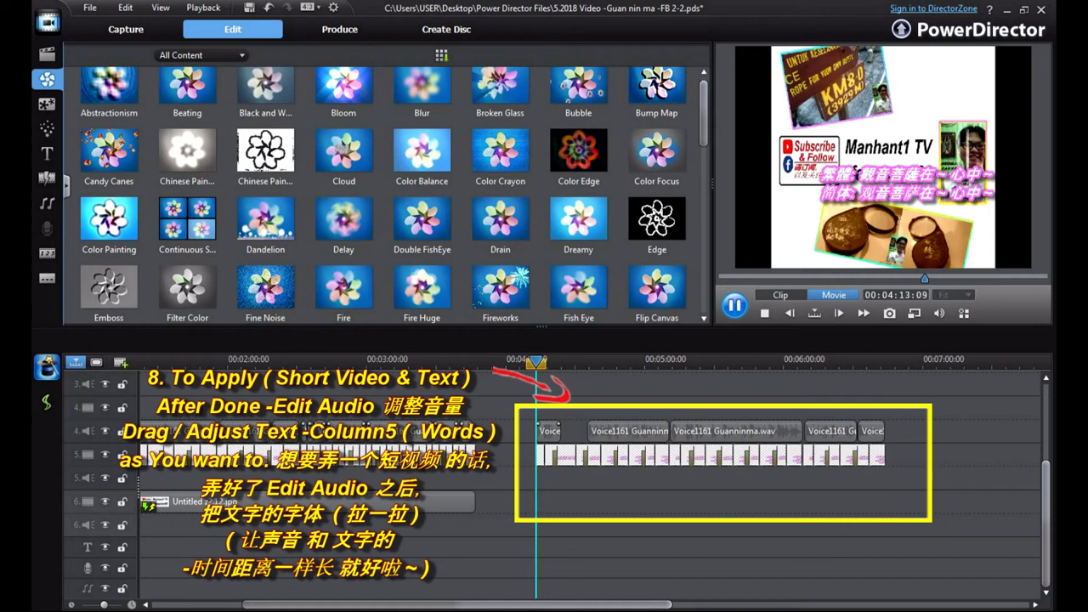
left_click(734, 305)
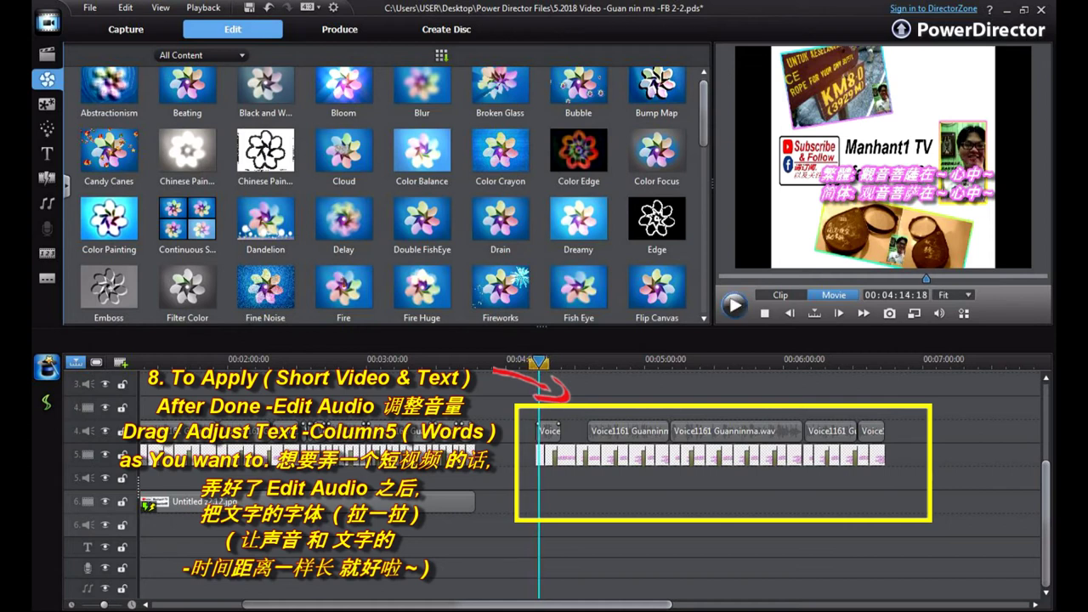
- Move the sped-up voice clip to audio track 3, past the end of the pasted clips, and play it
left_click_drag(550, 431, 918, 383)
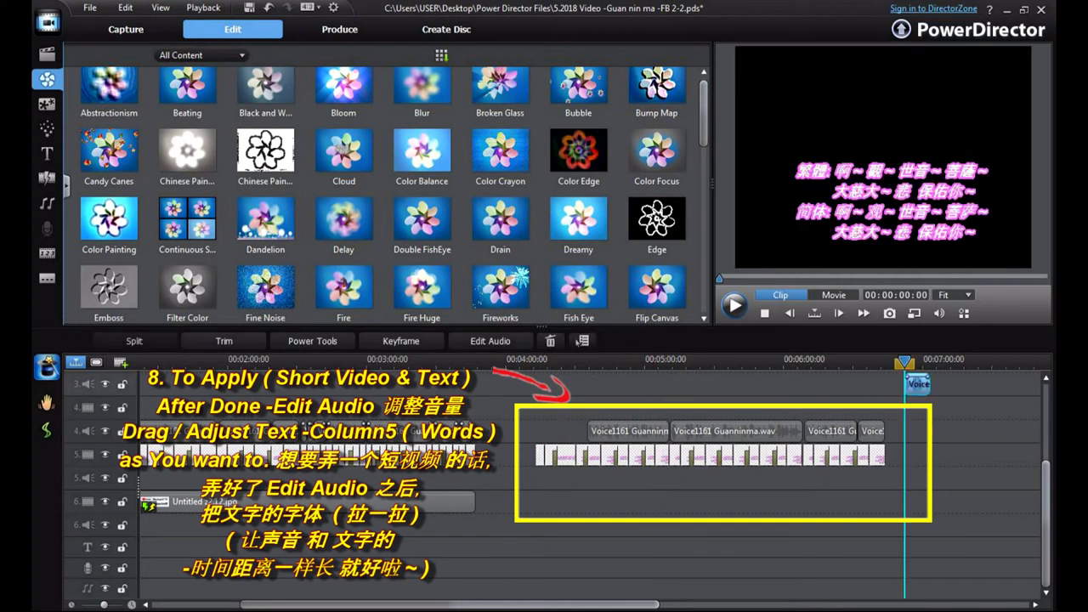
key("space")
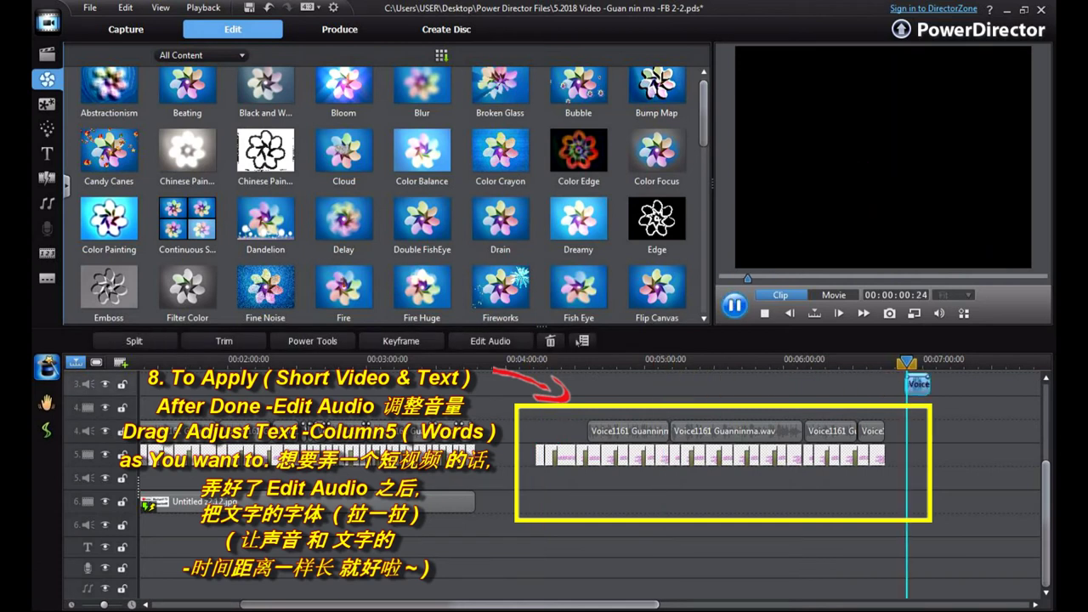
left_click(938, 314)
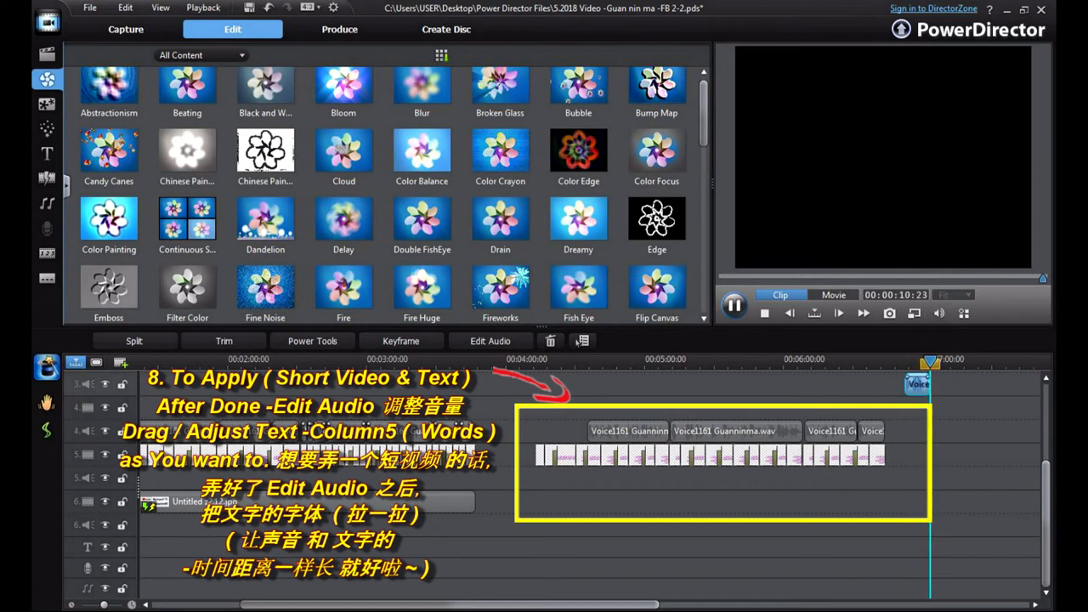
- Move the sped-up voice clip from audio track 3 to audio track 4, aligned with the start of the first pasted lyric title
left_click(316, 431)
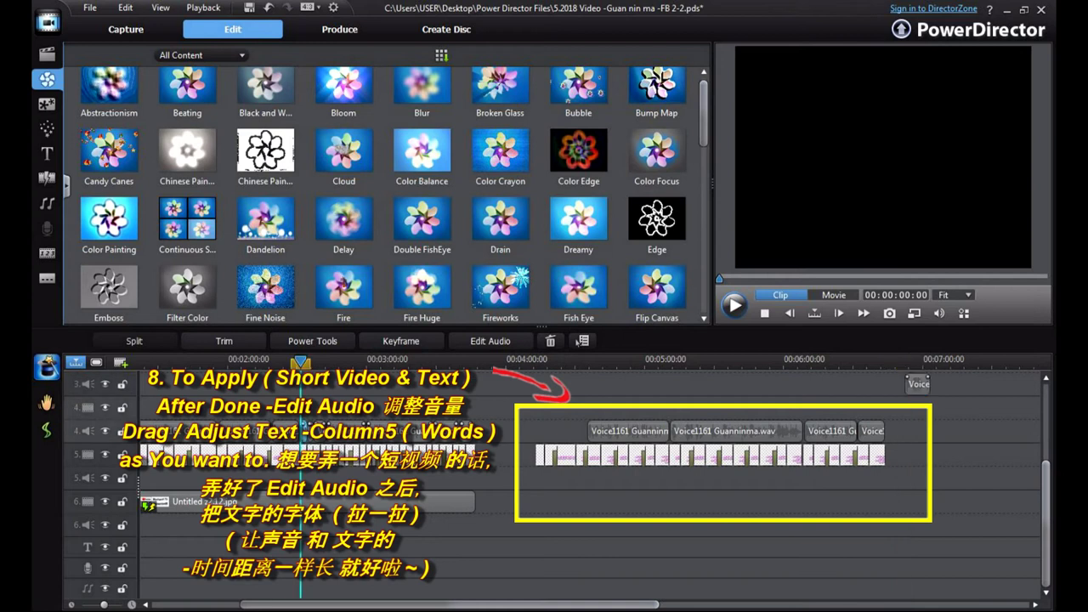
left_click(466, 430)
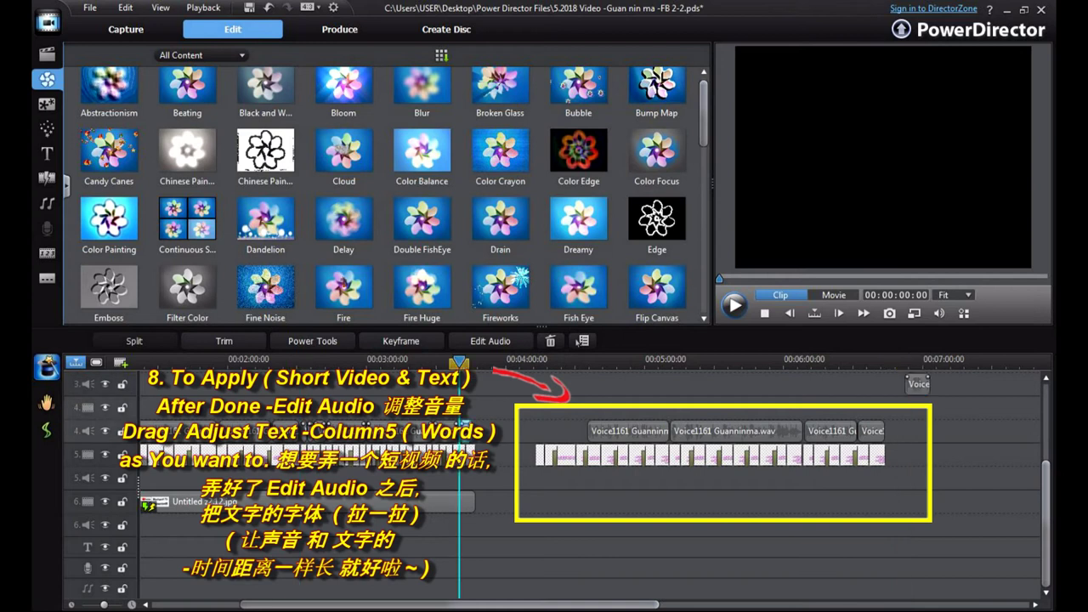
left_click(317, 431)
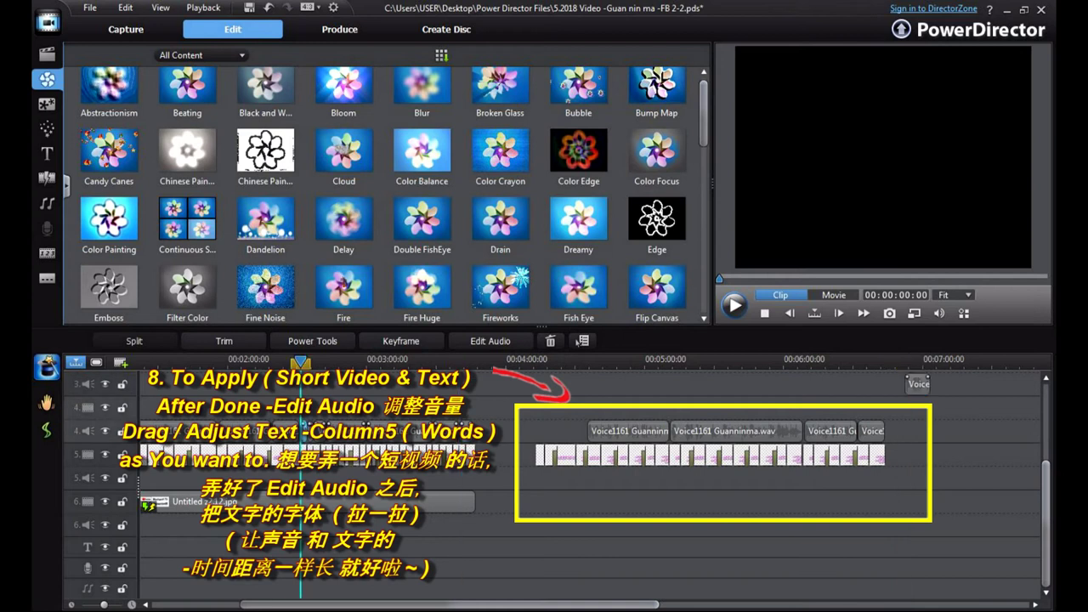
left_click(561, 455)
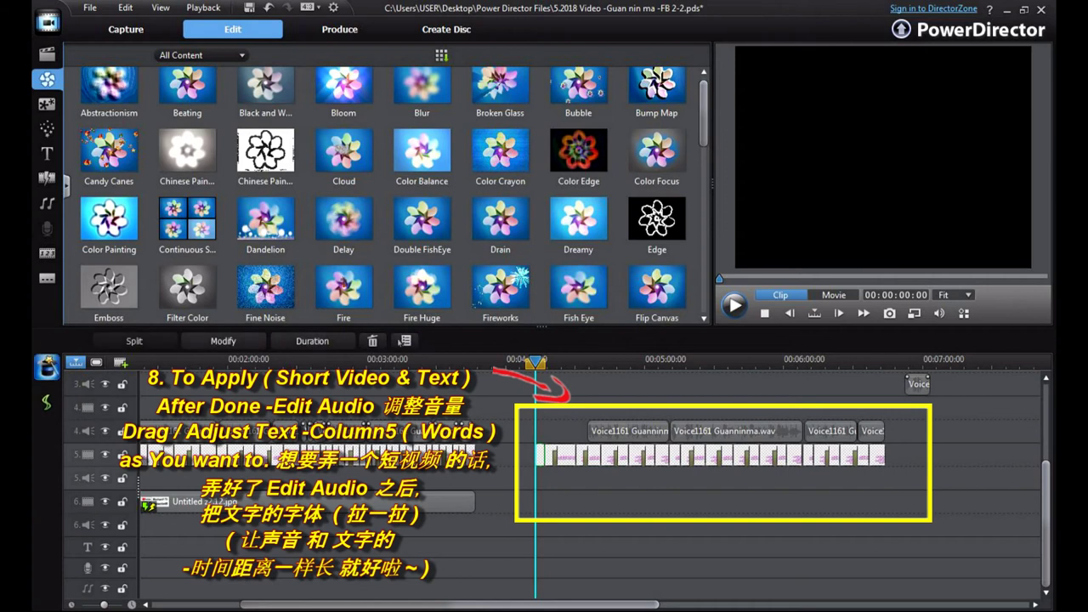
left_click(662, 359)
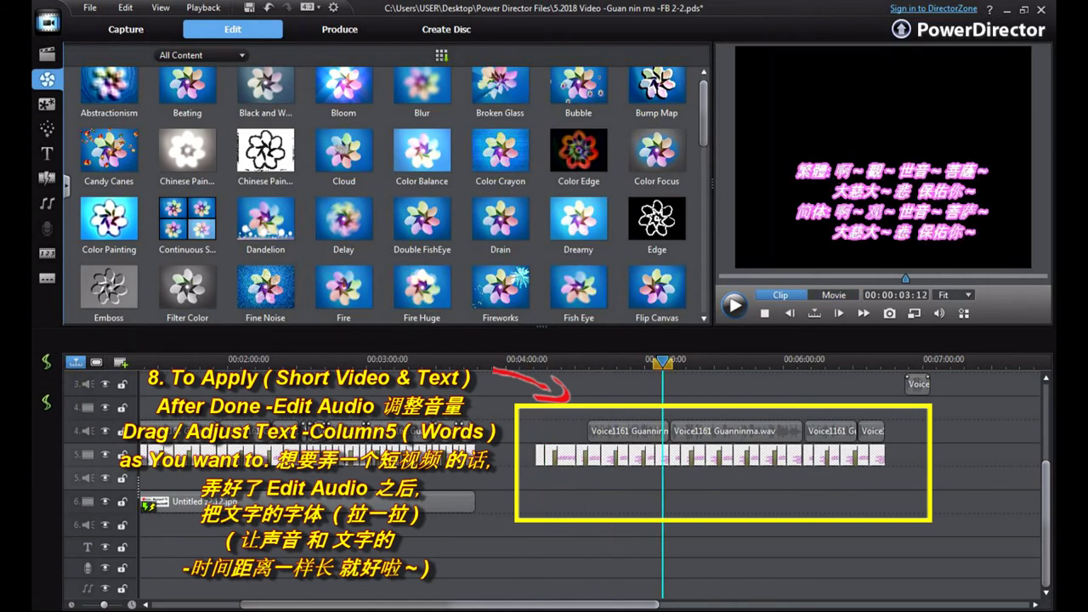
left_click_drag(918, 384, 549, 431)
left_click(540, 360)
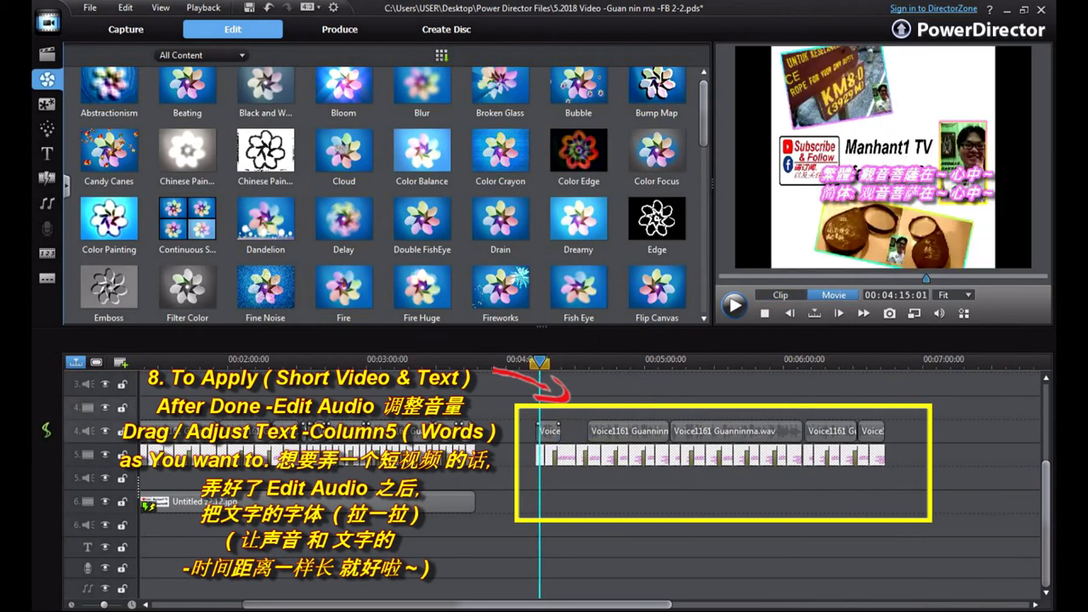
- Shorten the first pasted lyric title to a duration of 00:00:03:00
mouse_move(540, 362)
left_mouse_down()
mouse_move(384, 362)
mouse_move(564, 362)
mouse_move(542, 362)
left_mouse_up()
left_click(548, 431)
left_click(549, 386)
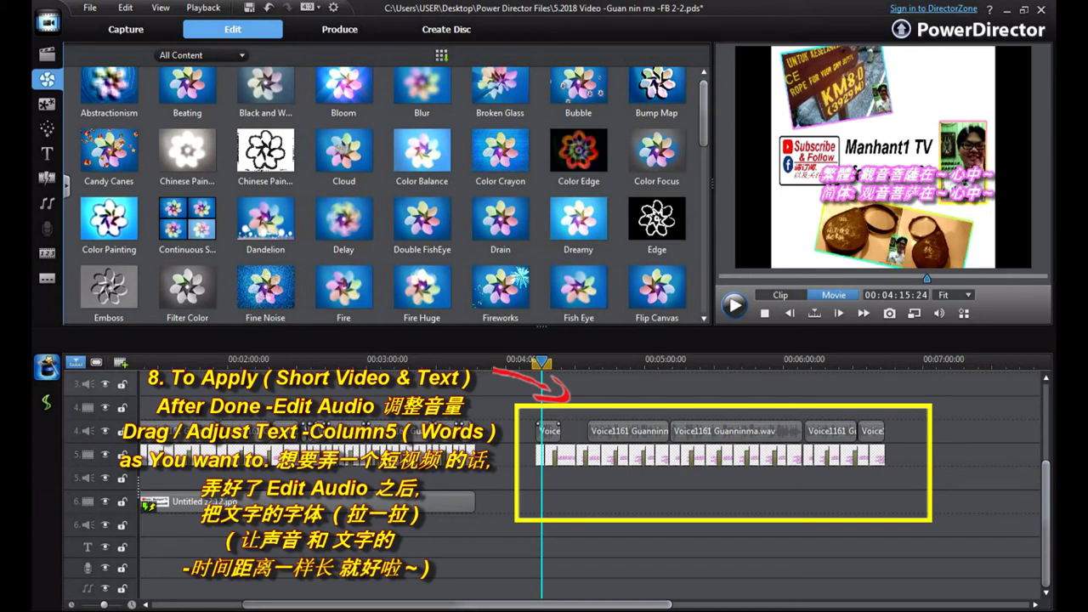
left_click(541, 455)
left_click(544, 456)
left_click_drag(545, 455, 541, 455)
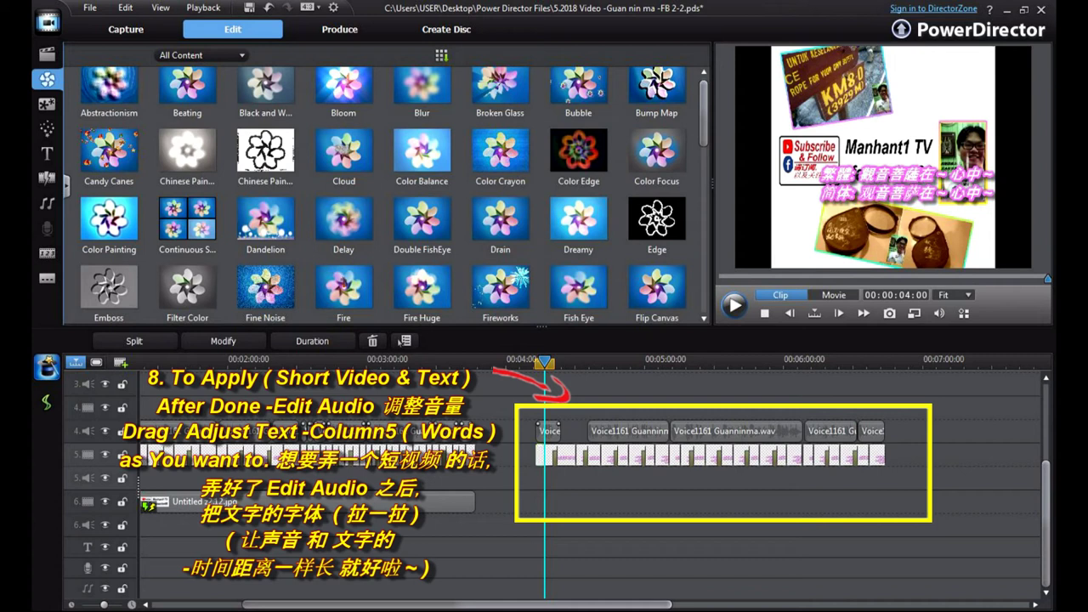
left_click(312, 341)
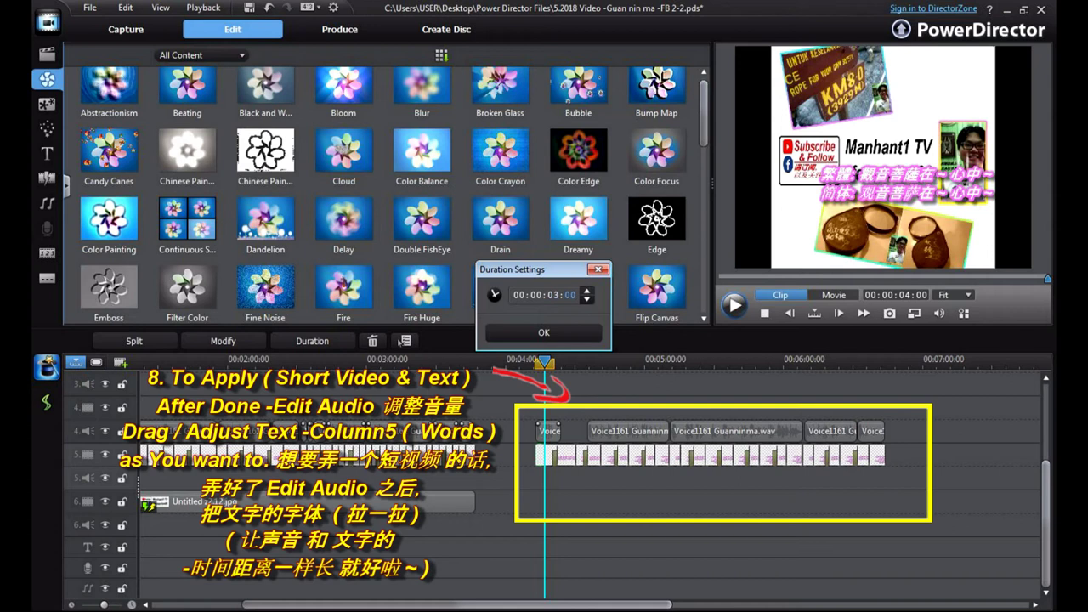
key("Return")
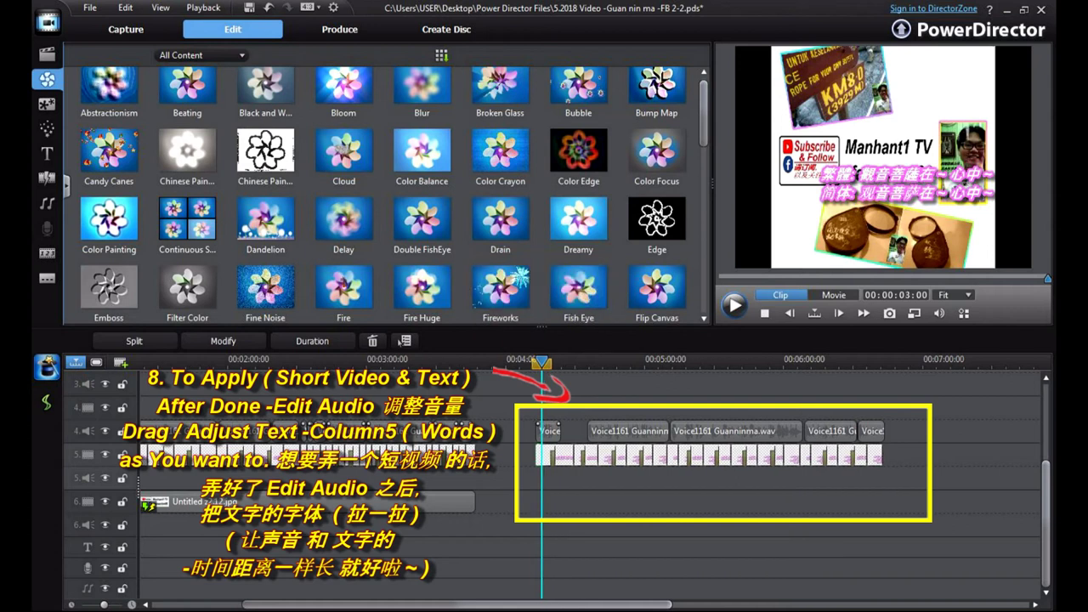
- Trim the end of the second pasted lyric title to the playhead at 00:04:19:00, making it 00:00:03:02 long
left_click_drag(541, 363, 535, 363)
left_click(974, 174)
left_click_drag(548, 455, 546, 447)
left_click(584, 474)
left_click(548, 431)
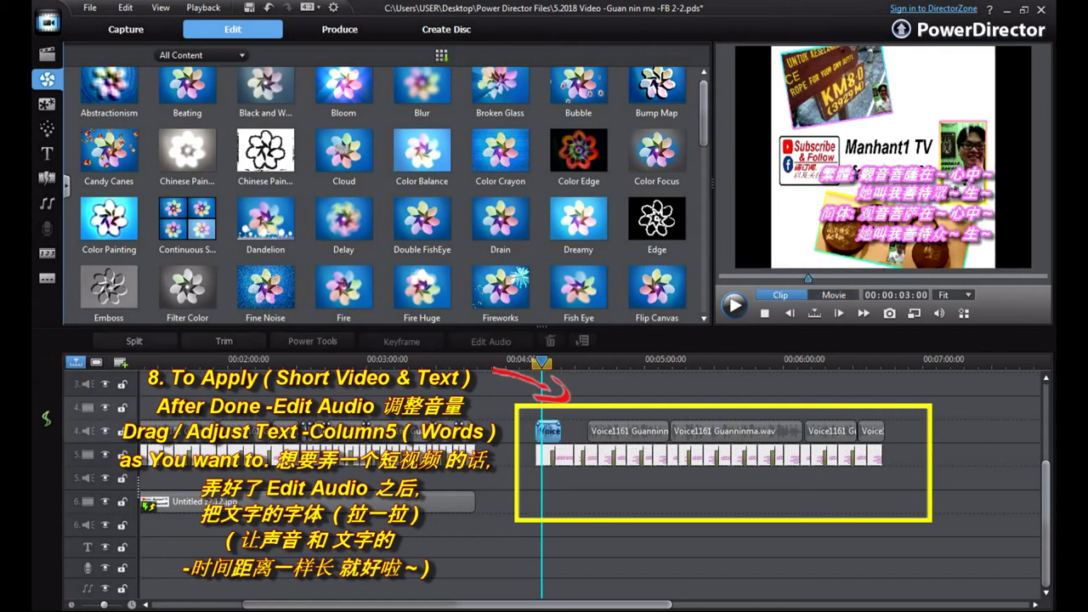
left_click_drag(542, 363, 549, 363)
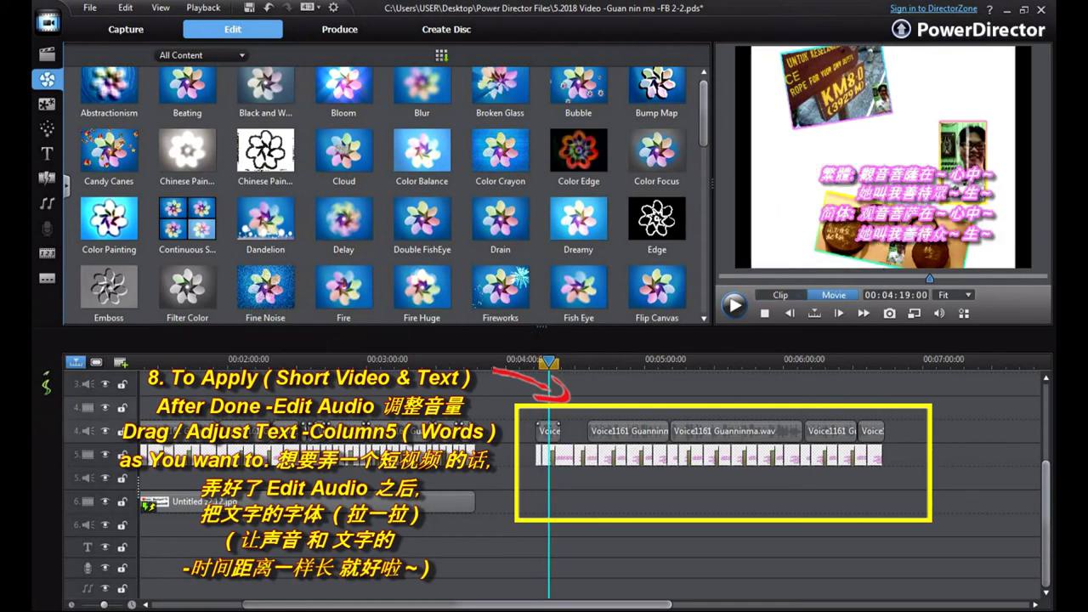
left_click(548, 431)
left_click(549, 457)
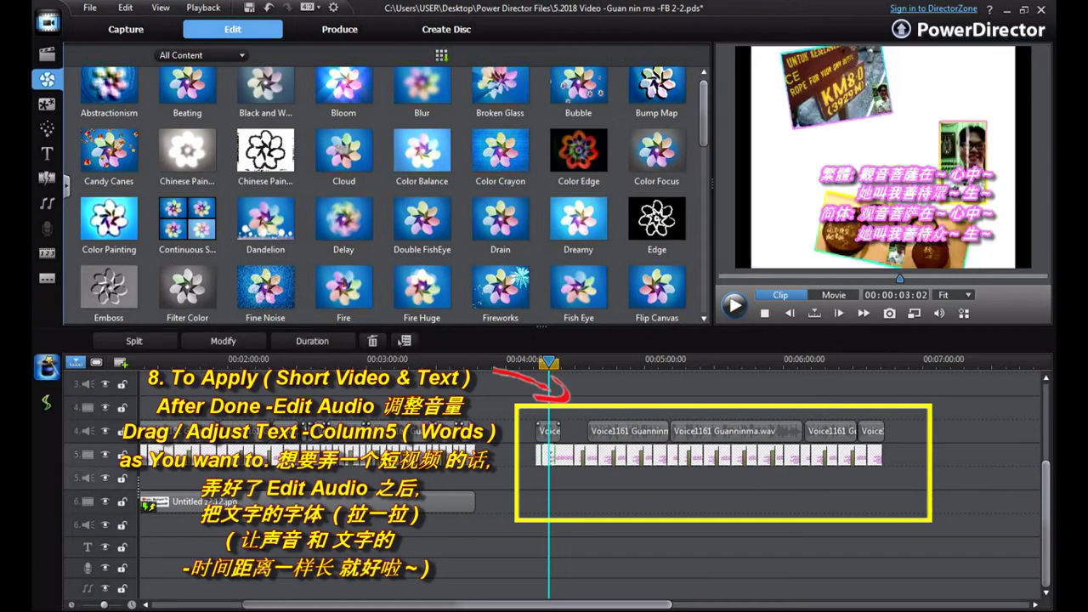
left_click_drag(555, 457, 549, 456)
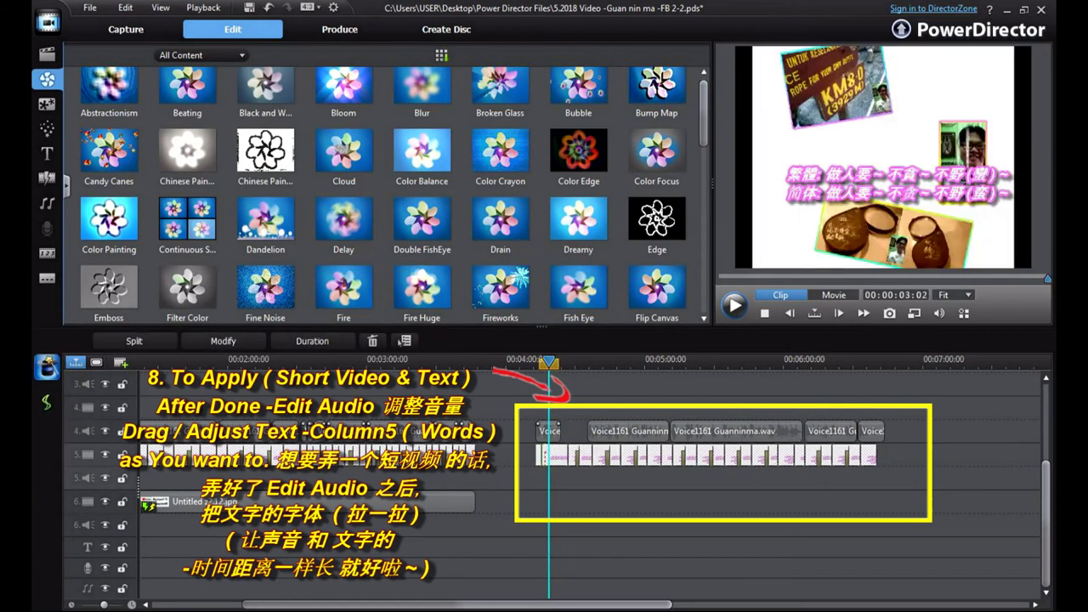
- Trim the third pasted lyric title so that it ends at the playhead, near the end of the first voice clip
left_click_drag(549, 363, 554, 363)
left_click(546, 456)
left_click(557, 456)
left_click(558, 456)
left_click_drag(567, 457, 554, 456)
left_click(559, 456)
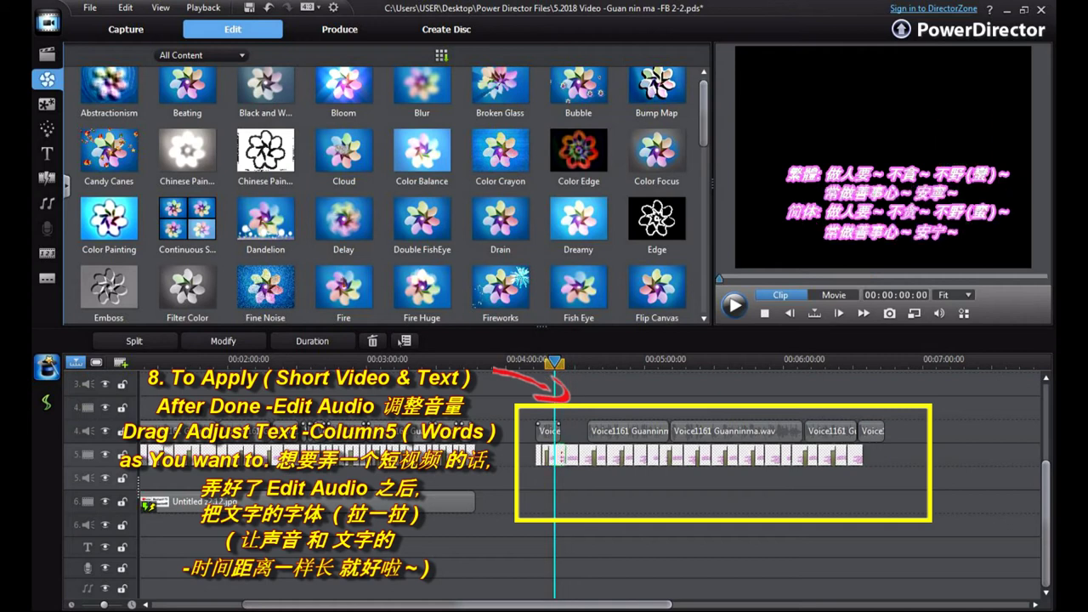
- Play the movie from the start of the pasted clips to check the shortened titles against the sped-up voice clip
left_click(558, 360)
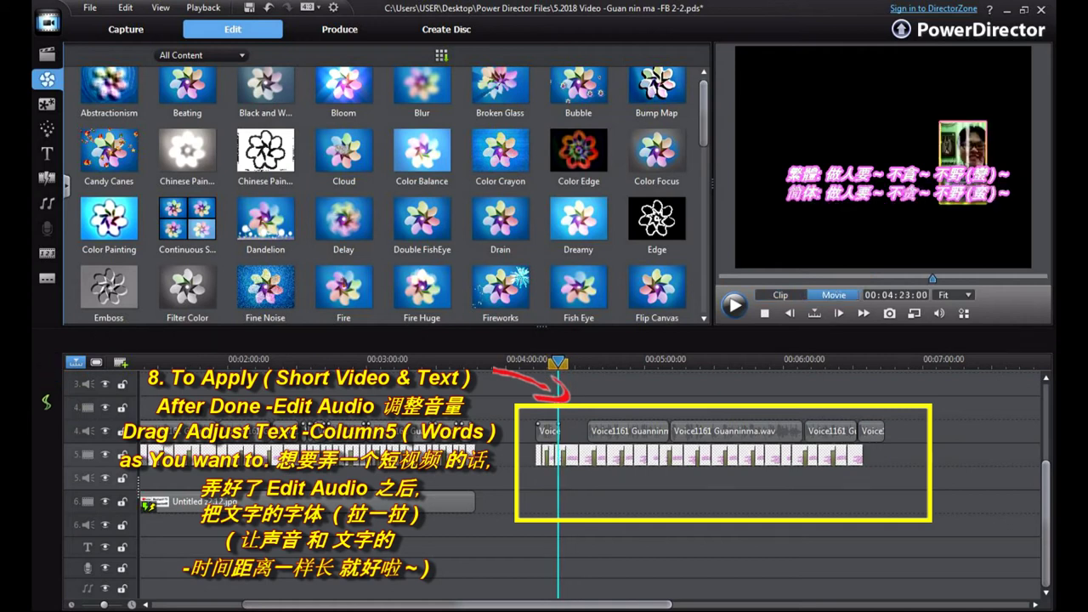
left_click(558, 456)
left_click_drag(558, 362, 536, 361)
left_click(543, 456)
key("space")
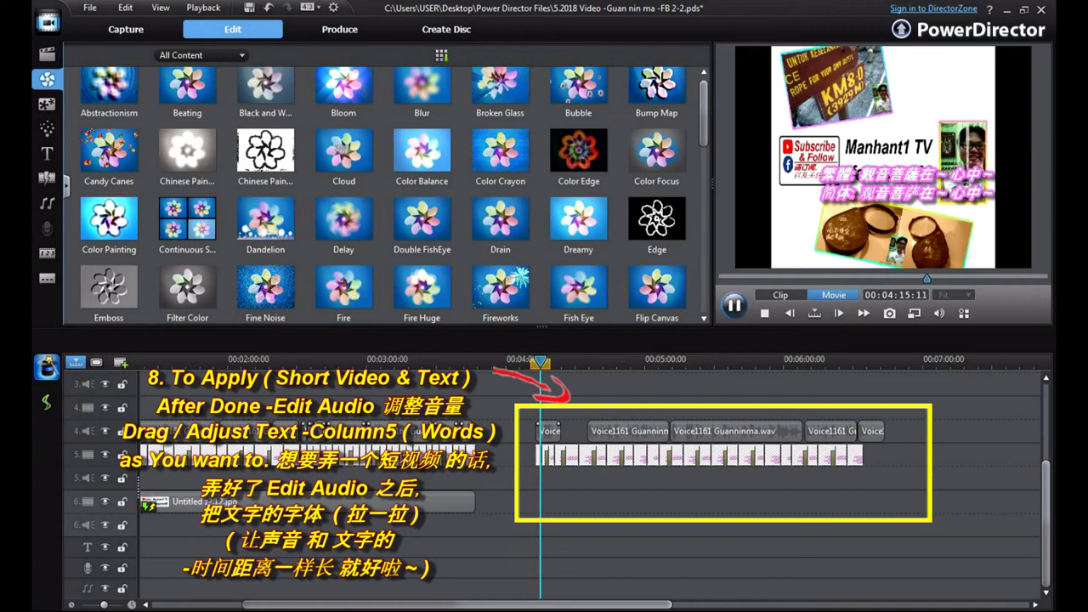
- Undo the last cut in the sped-up voice clip and select the first pasted lyric title
left_click(551, 431)
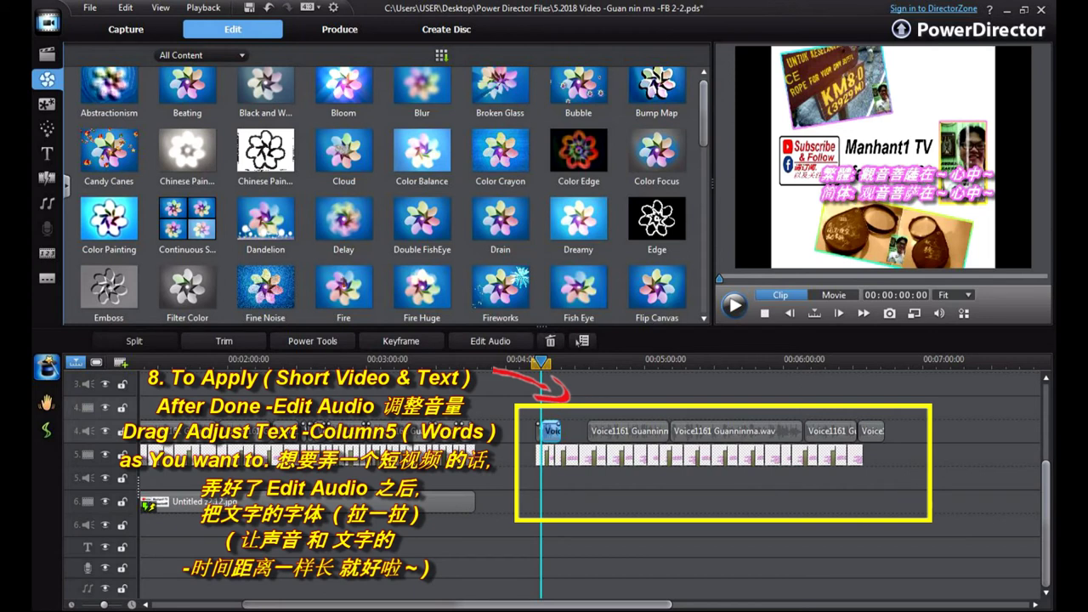
key("ctrl+z")
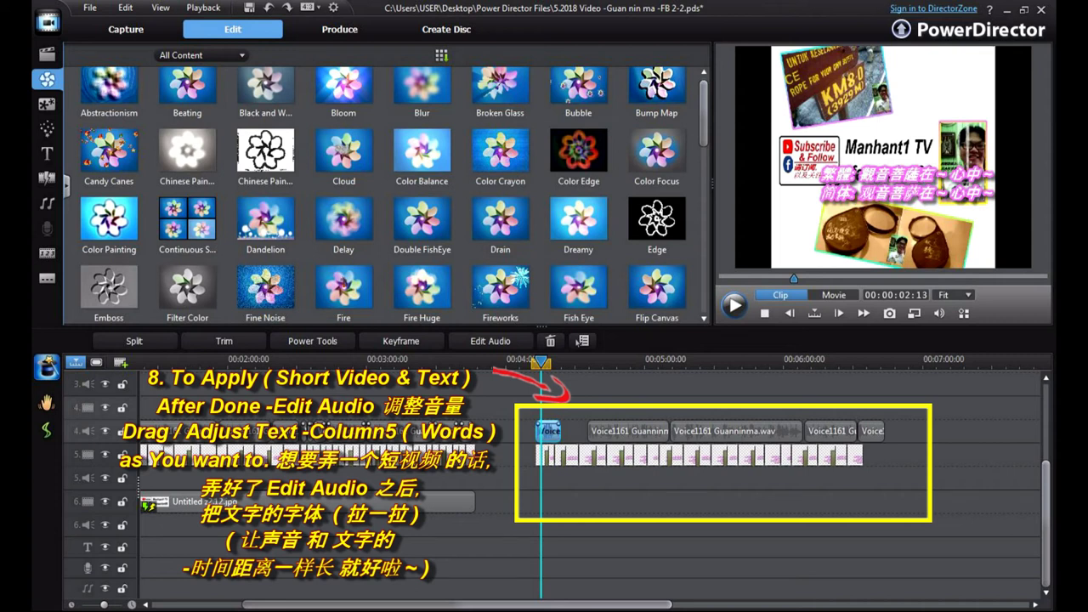
left_click(539, 456)
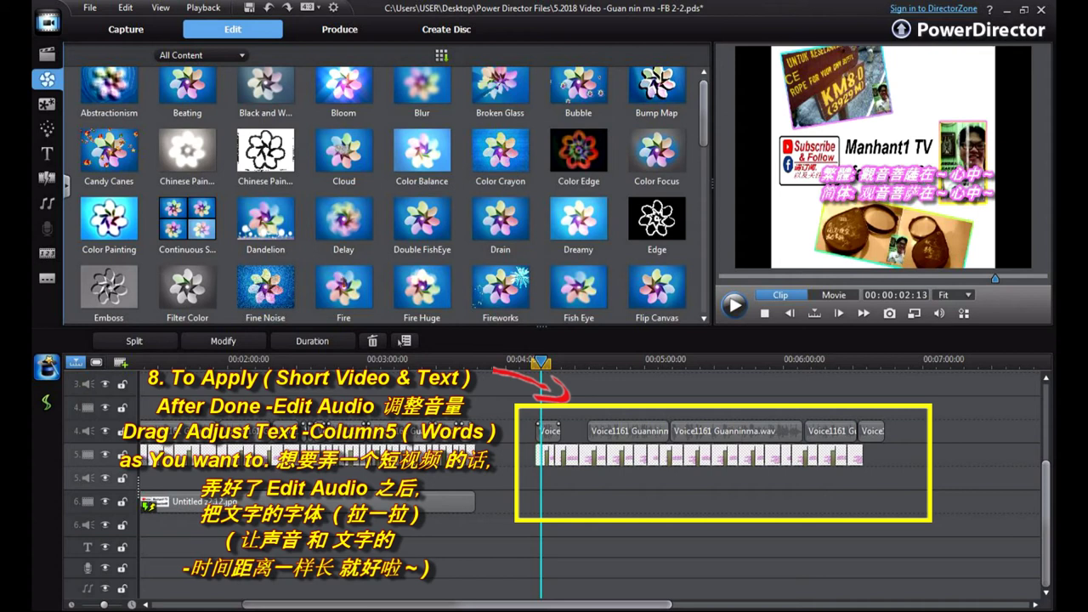
- Trim the lyric title under the start of the second pasted voice clip to the playhead, making it 00:00:04:02 long
left_click(627, 431)
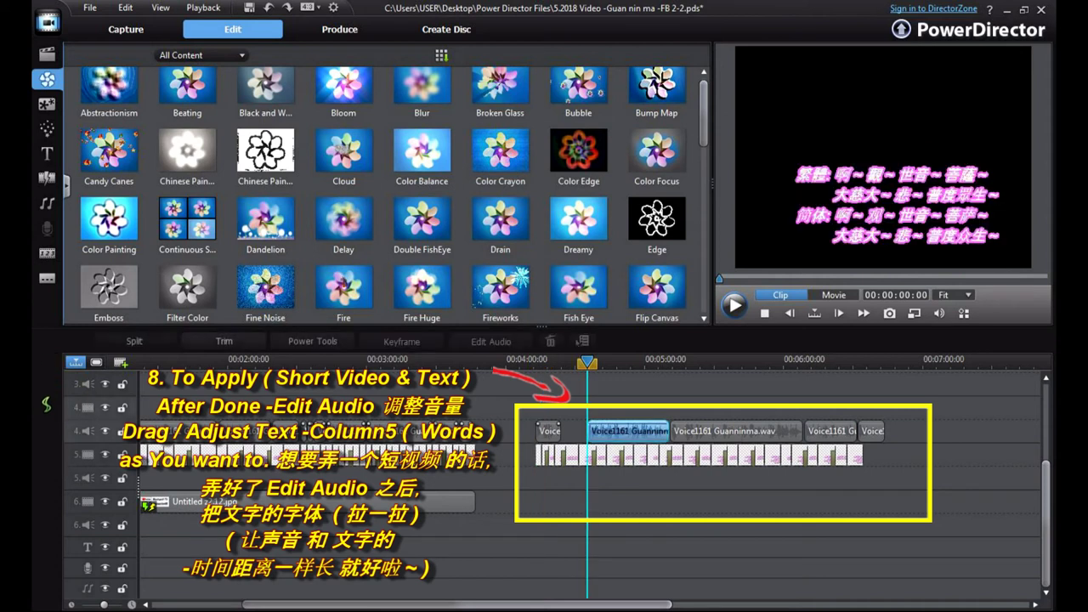
left_click(598, 362)
left_click_drag(597, 361, 601, 362)
left_click(628, 431)
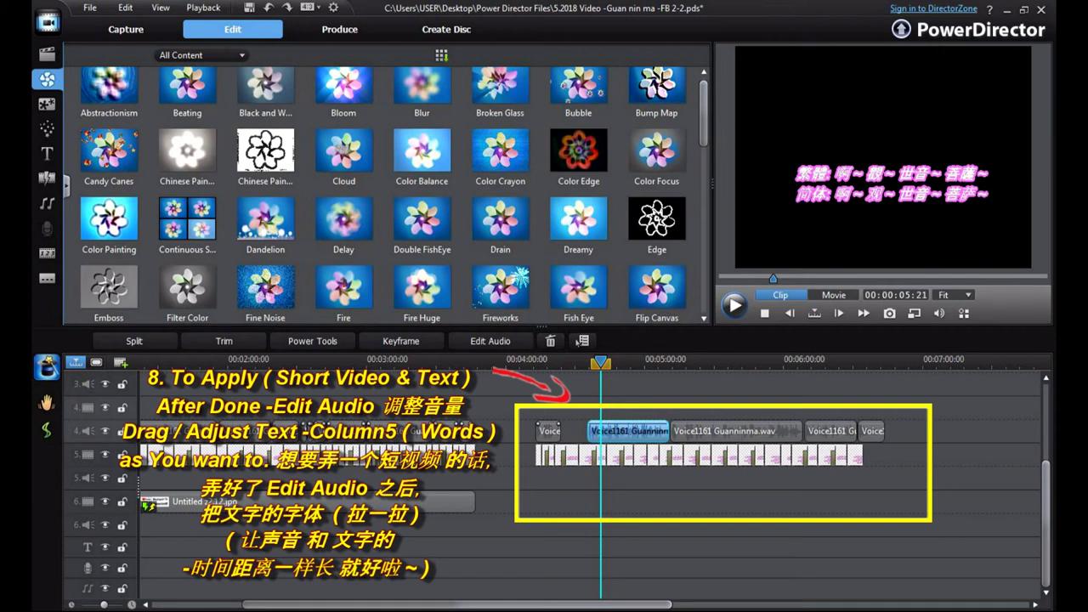
left_click(599, 456)
left_click_drag(607, 455, 601, 456)
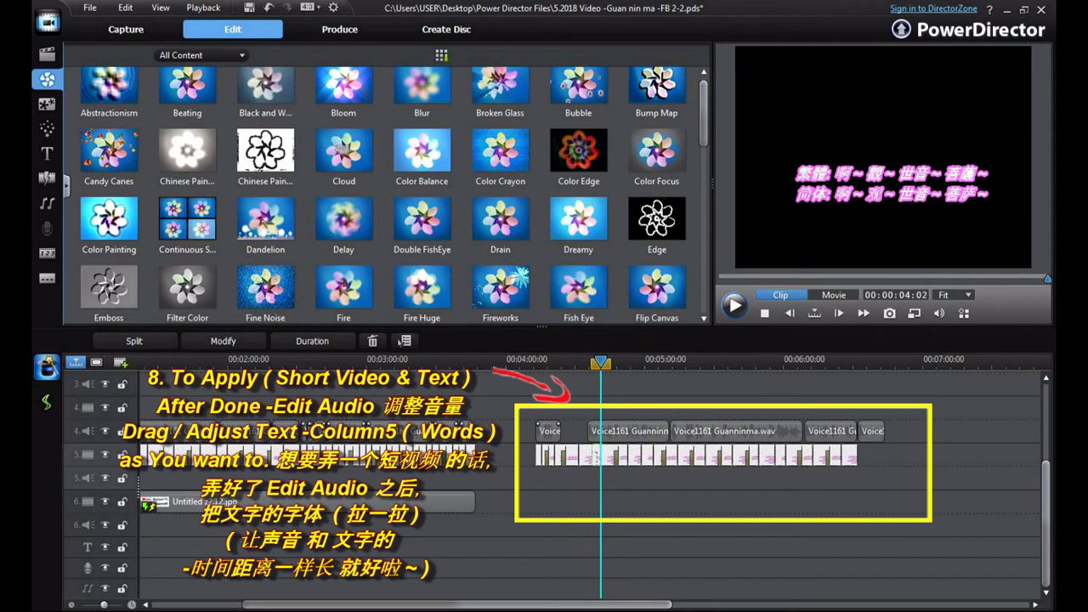
- Trim the following lyric title so that it ends at the playhead at 00:04:45:11, making it 00:00:04:00 long
left_click(613, 455)
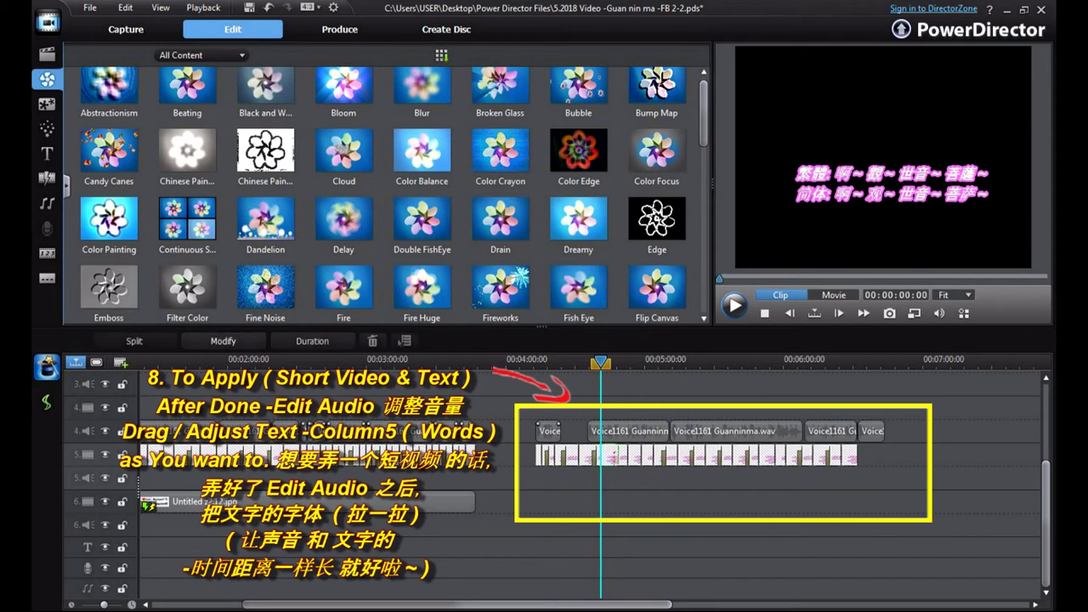
left_click_drag(601, 363, 608, 363)
left_click(613, 454)
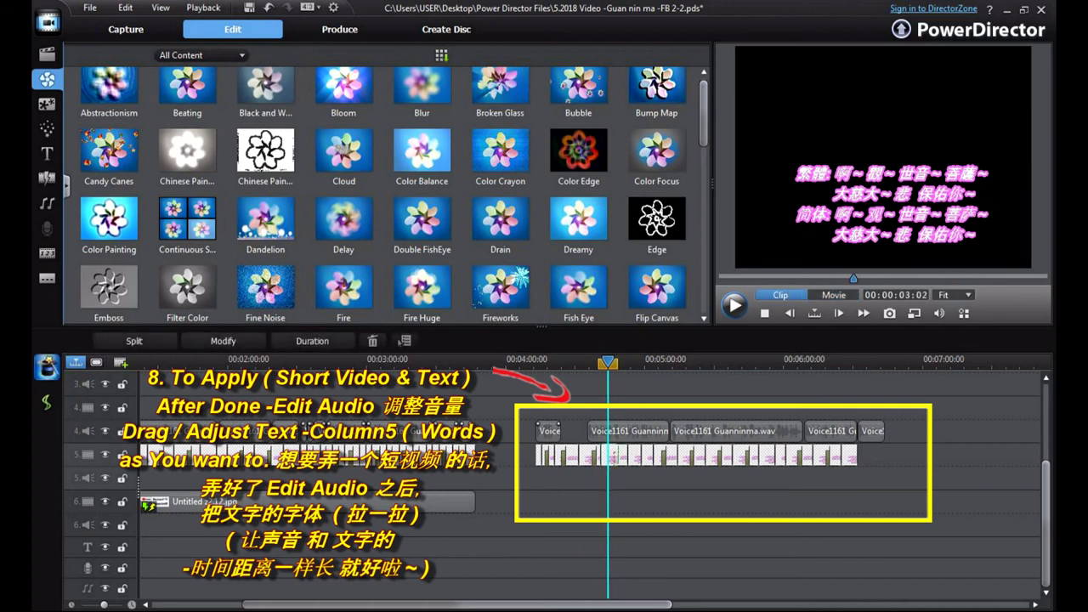
left_click_drag(608, 363, 610, 363)
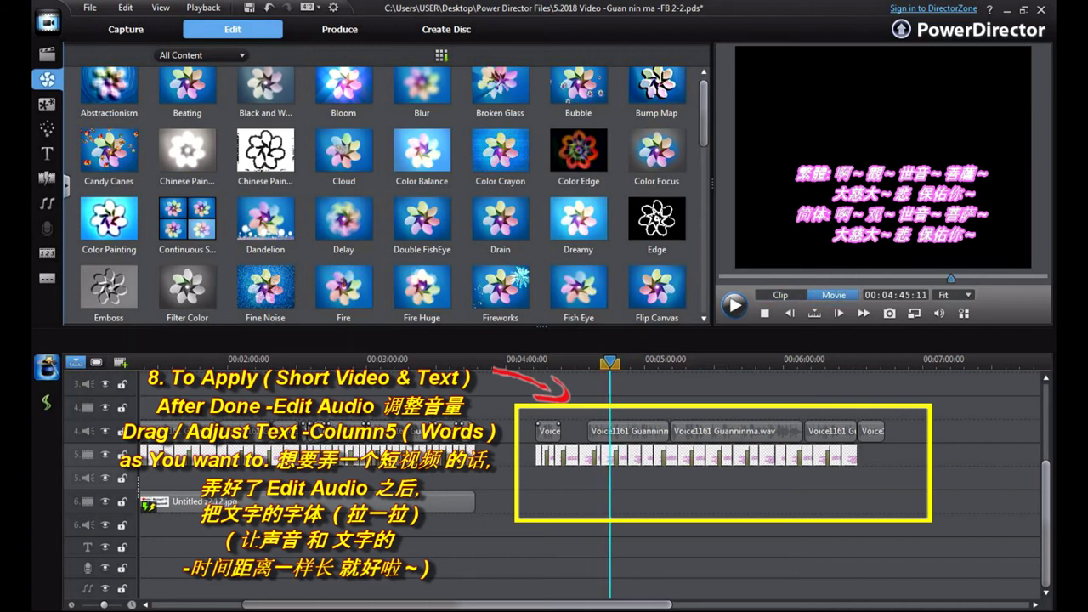
left_click(613, 455)
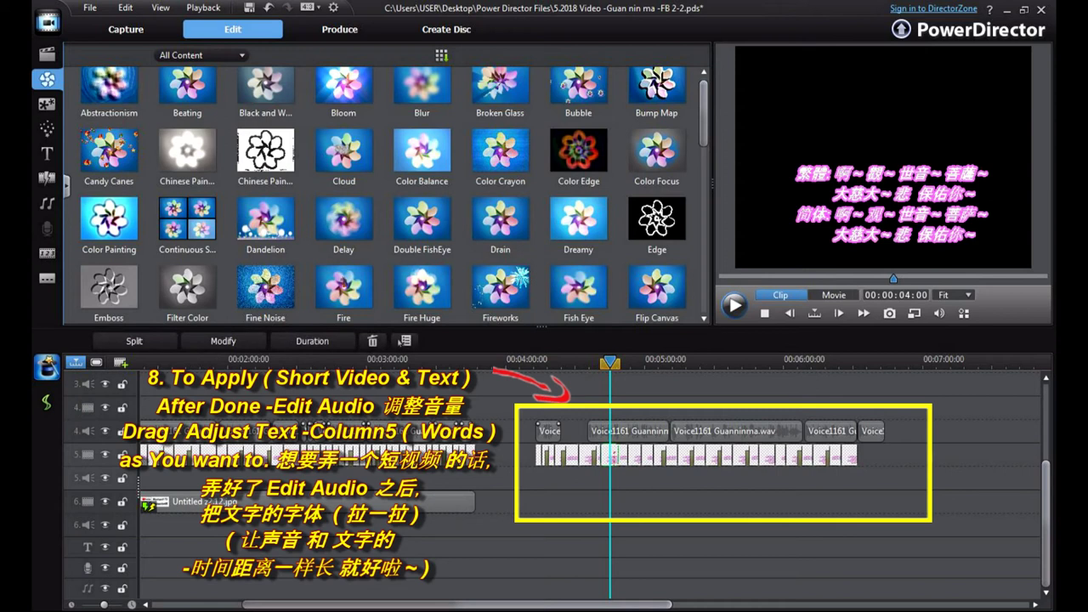
left_click_drag(618, 455, 610, 455)
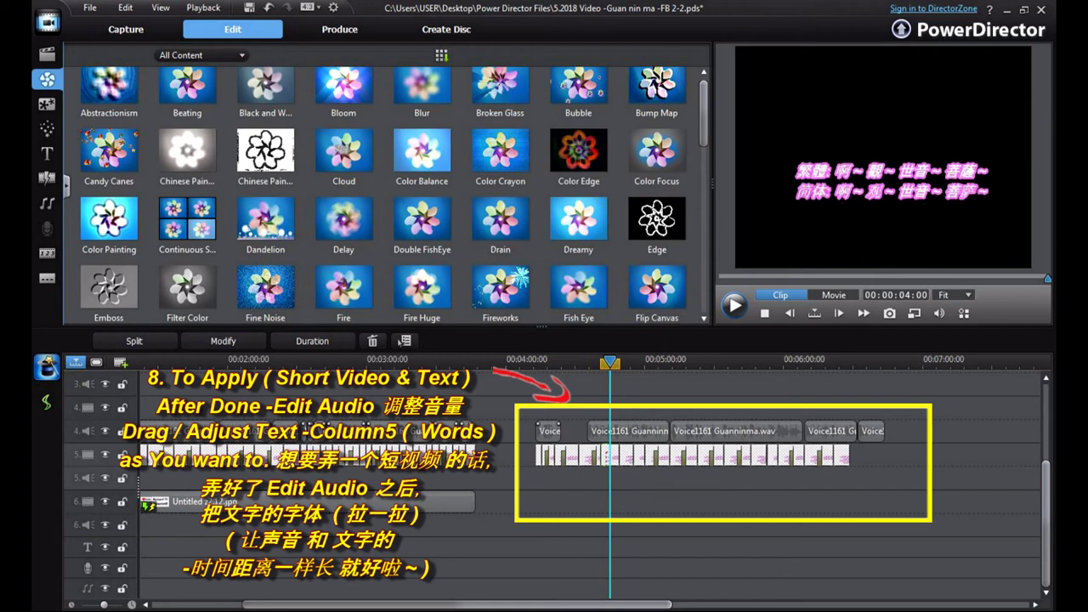
- Play the movie around the last shortened title to check its timing against the second voice clip, and pause
left_click_drag(610, 363, 606, 363)
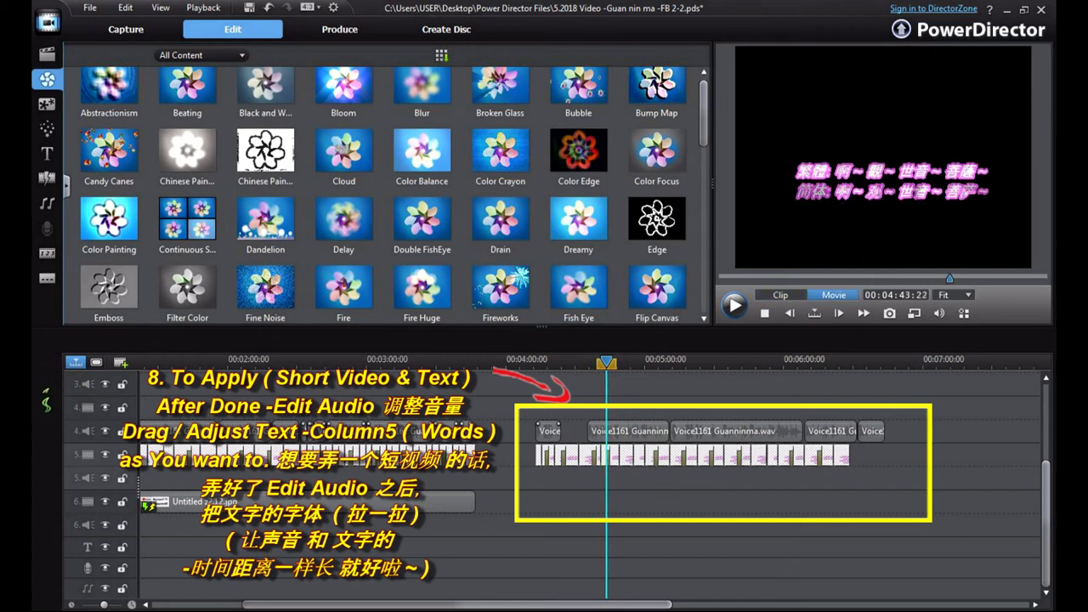
left_click(607, 454)
key("space")
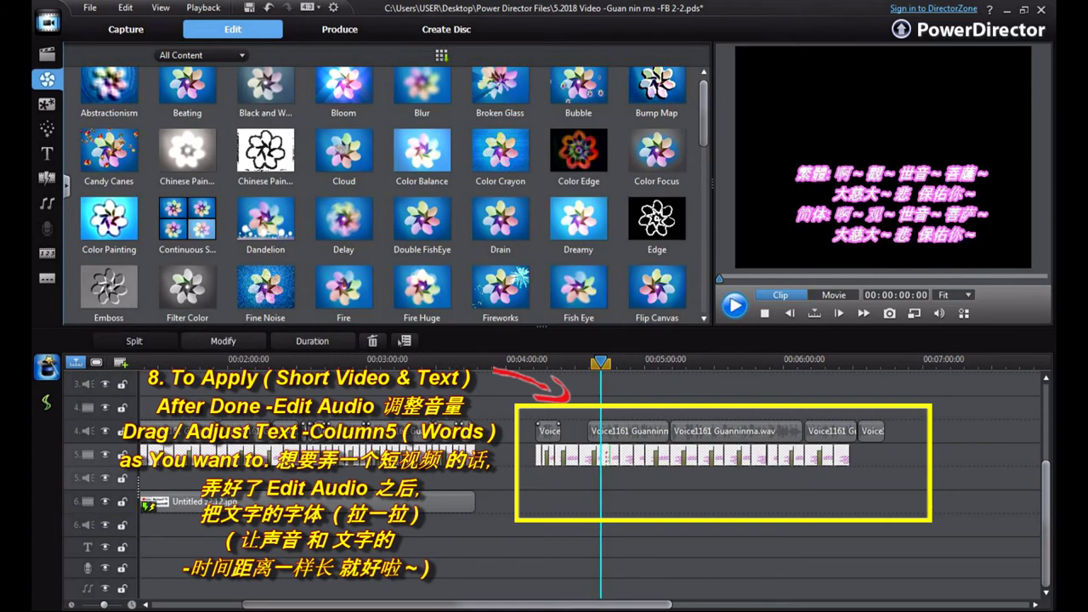
left_click(601, 363)
key("space")
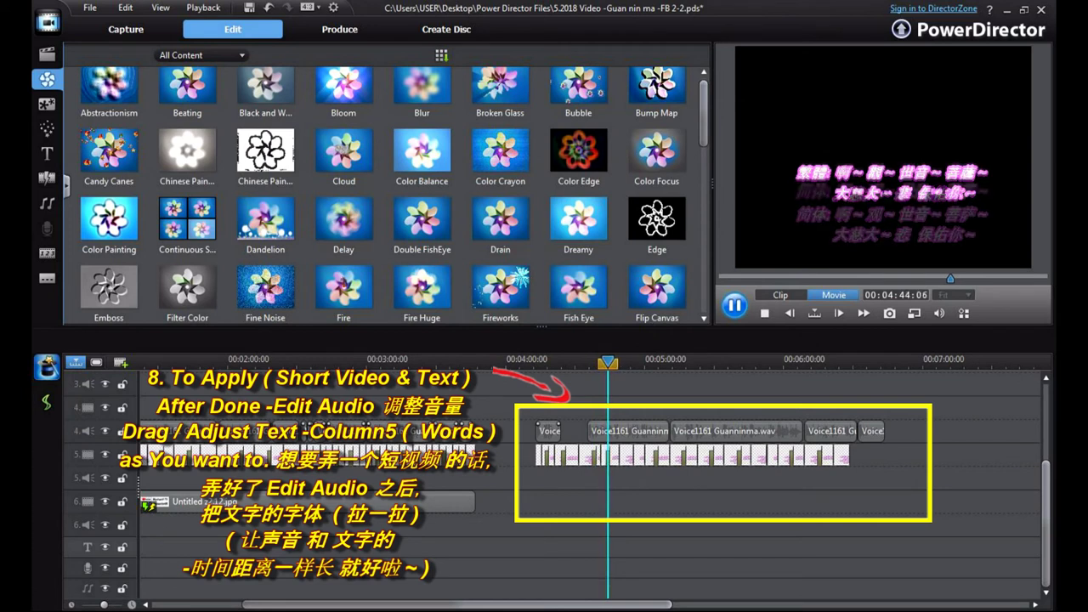
key("space")
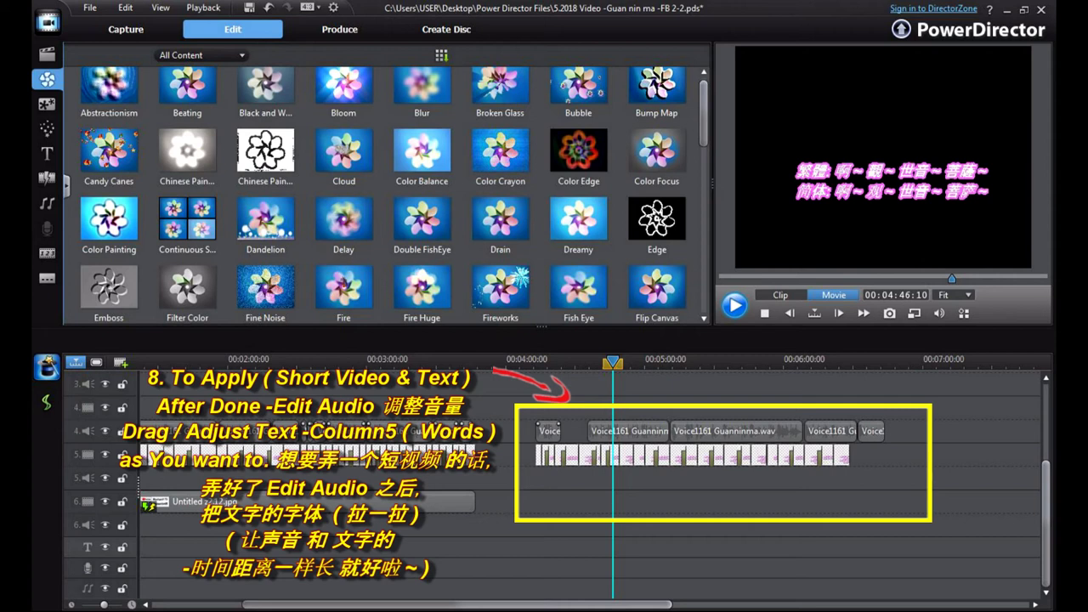
- Select all the pasted lyric titles in the section after 00:04:12:23 and delete them
left_click(548, 430)
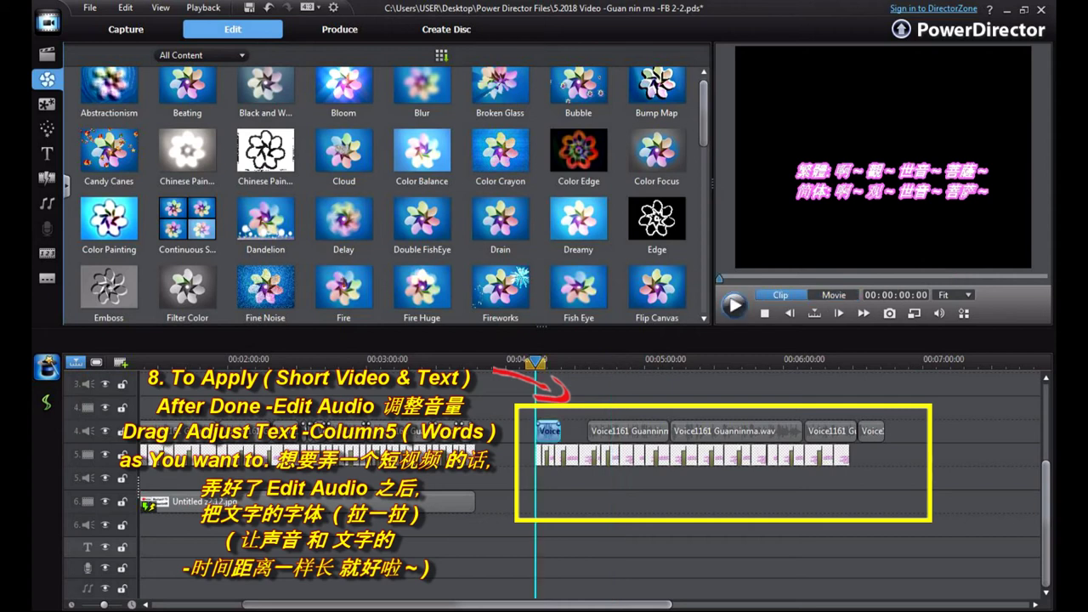
left_click(871, 431, "shift")
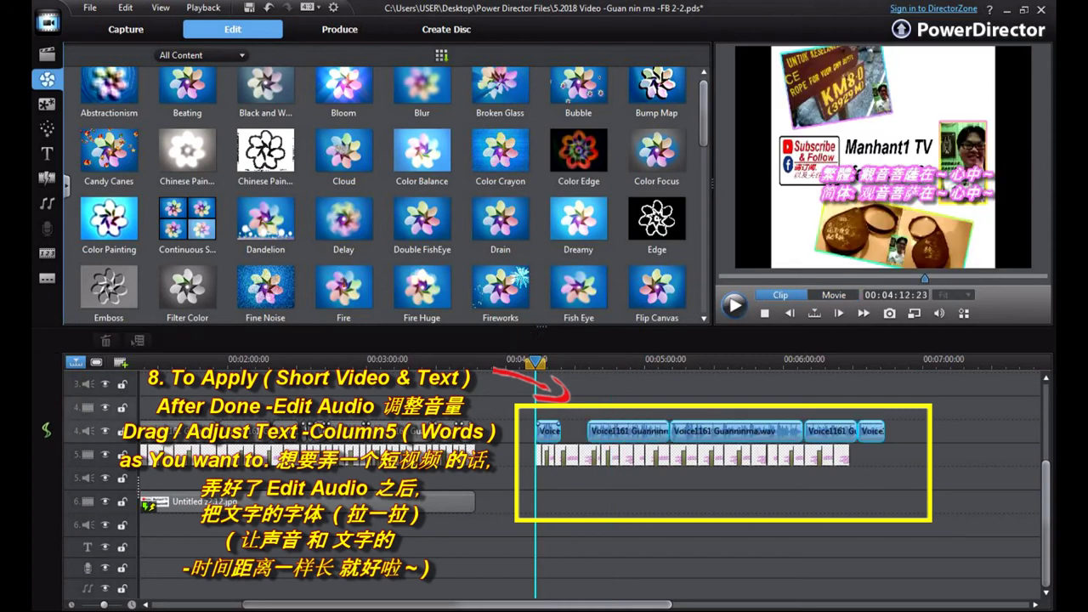
left_click(609, 456)
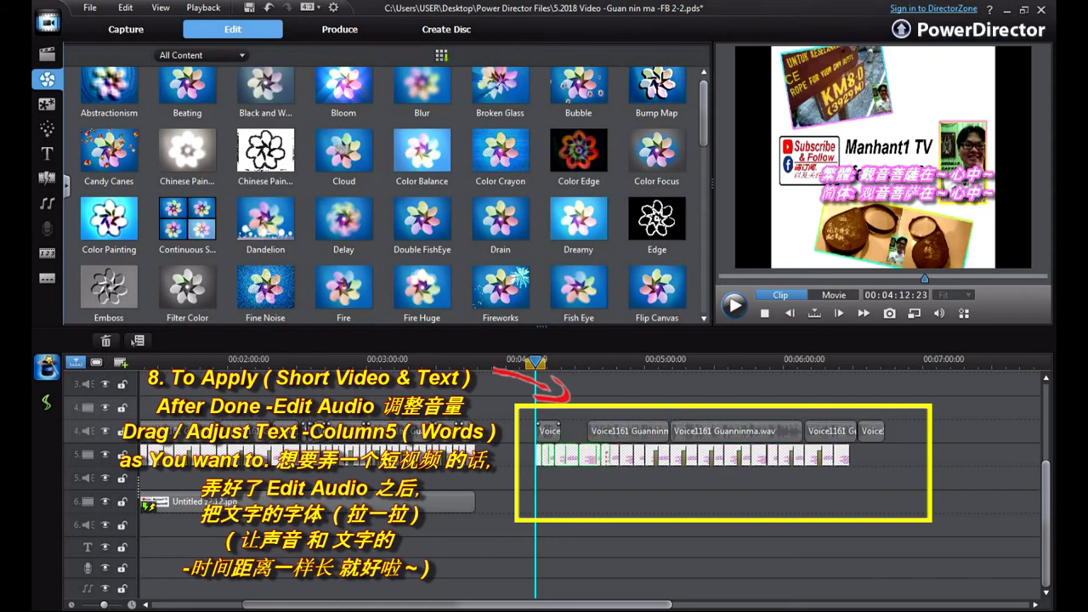
left_click(841, 457, "shift")
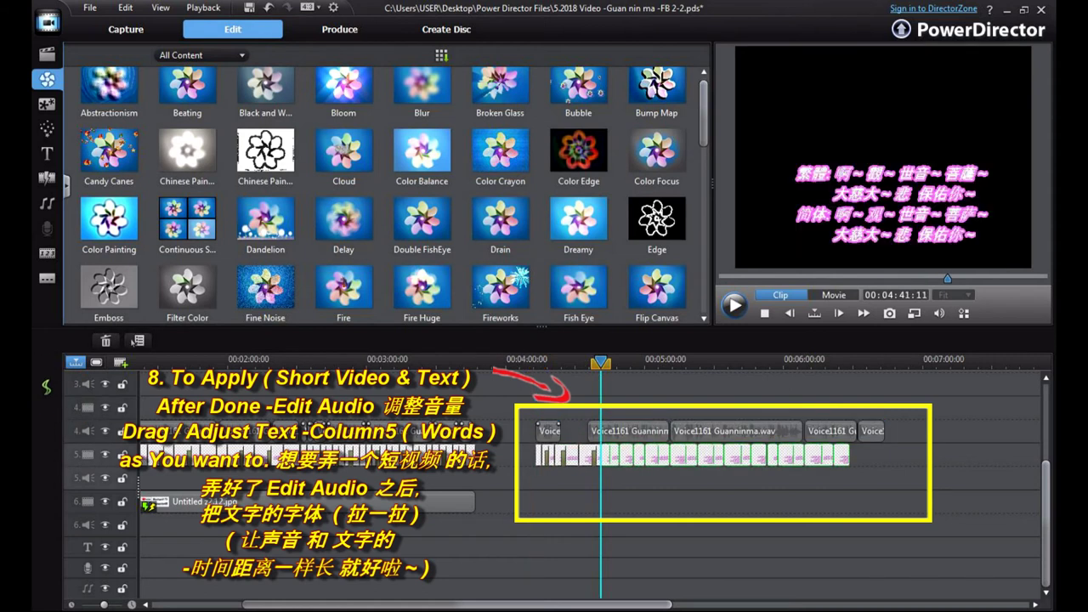
left_click(539, 456, "shift")
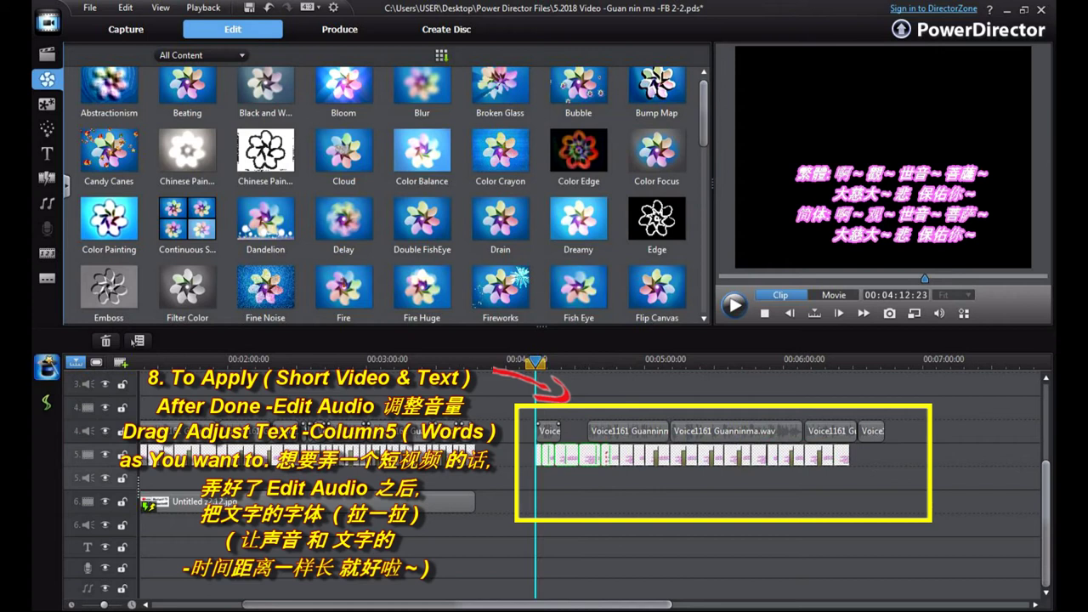
left_click(539, 457)
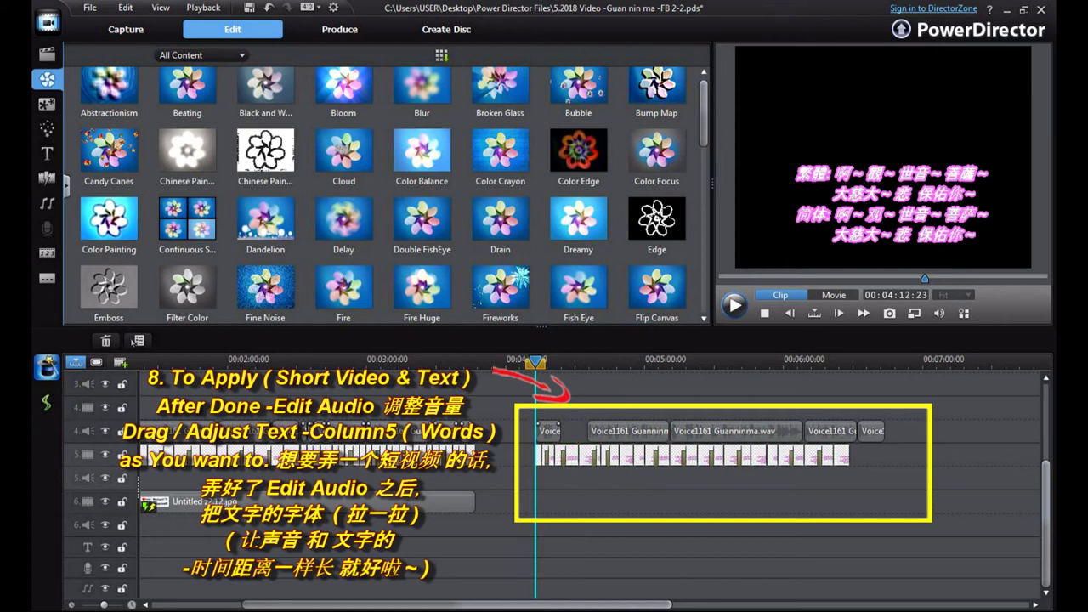
left_click(841, 457, "shift")
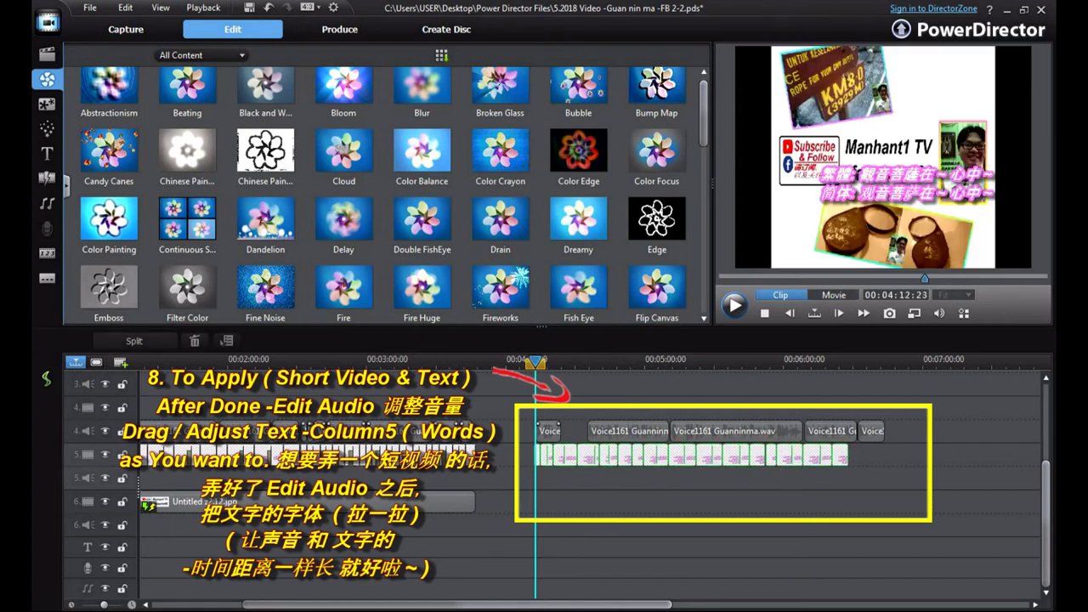
key("Delete")
- Delete all the pasted voice clips after 00:04:12:23 and return the playhead to the start of the movie
left_click(548, 431)
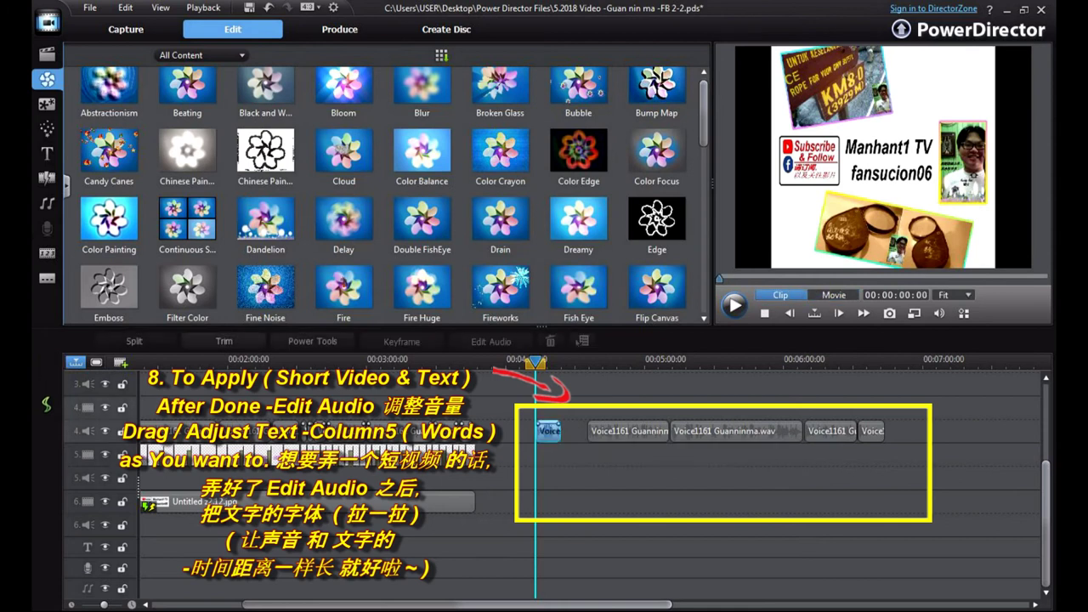
left_click(871, 430, "shift")
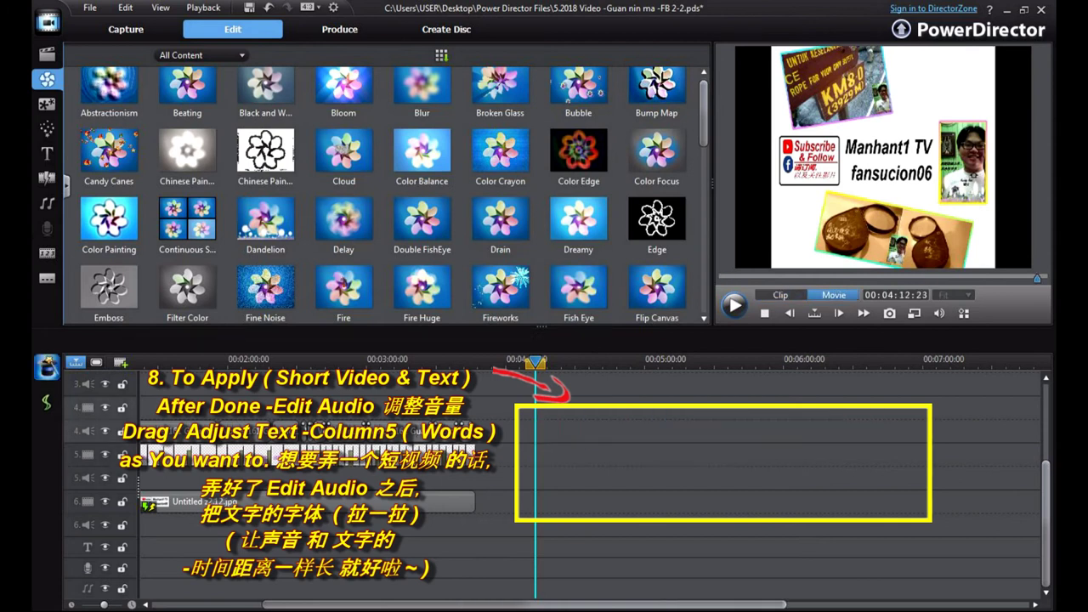
scroll(595, 484, "up", 3)
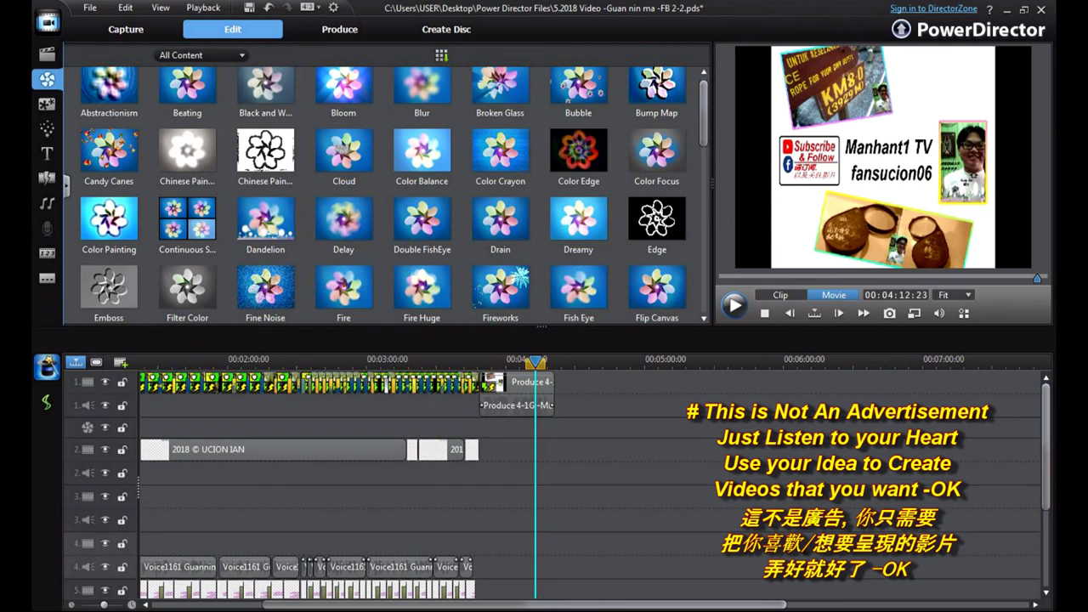
key("Home")
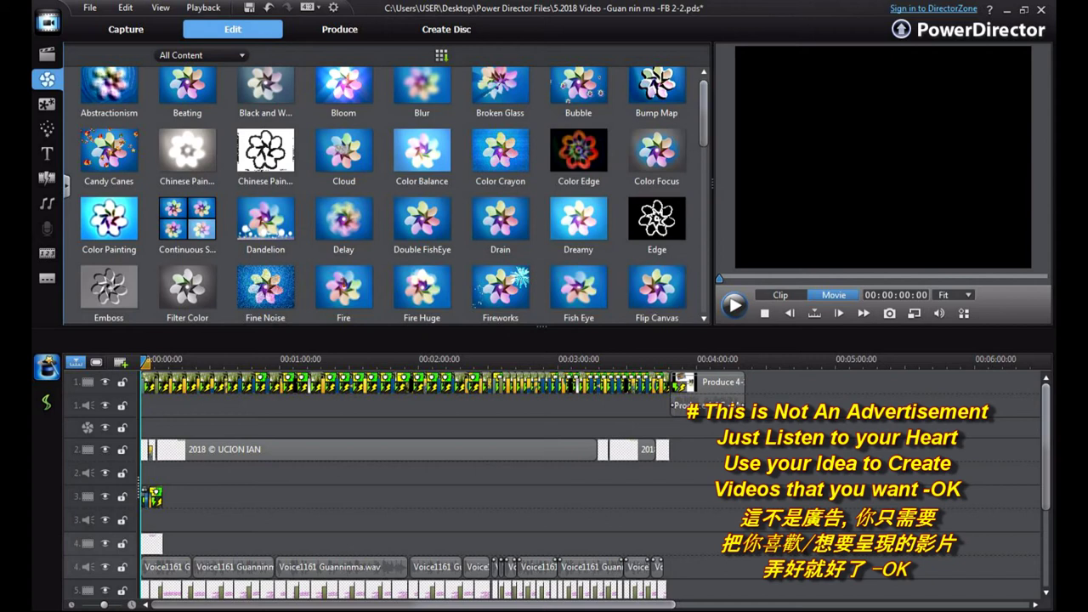
- Look over the timeline tracks and the media, effect, PiP object, title, transition, audio mixing and chapter rooms
mouse_move(1046, 446)
left_mouse_down()
mouse_move(1046, 456)
mouse_move(1045, 445)
left_mouse_up()
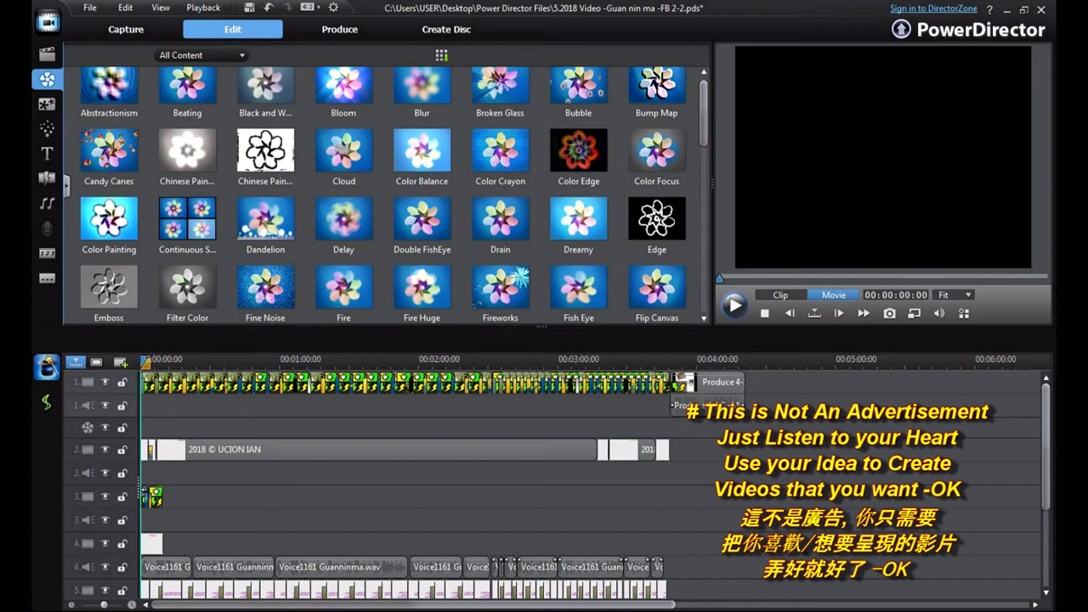
left_click(149, 382)
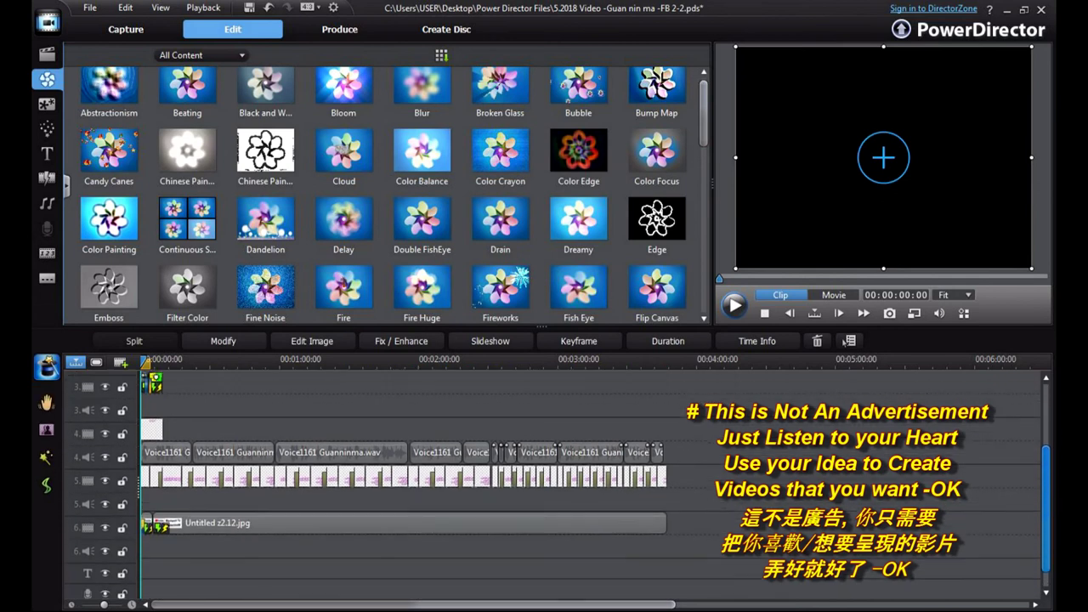
left_click(1003, 447)
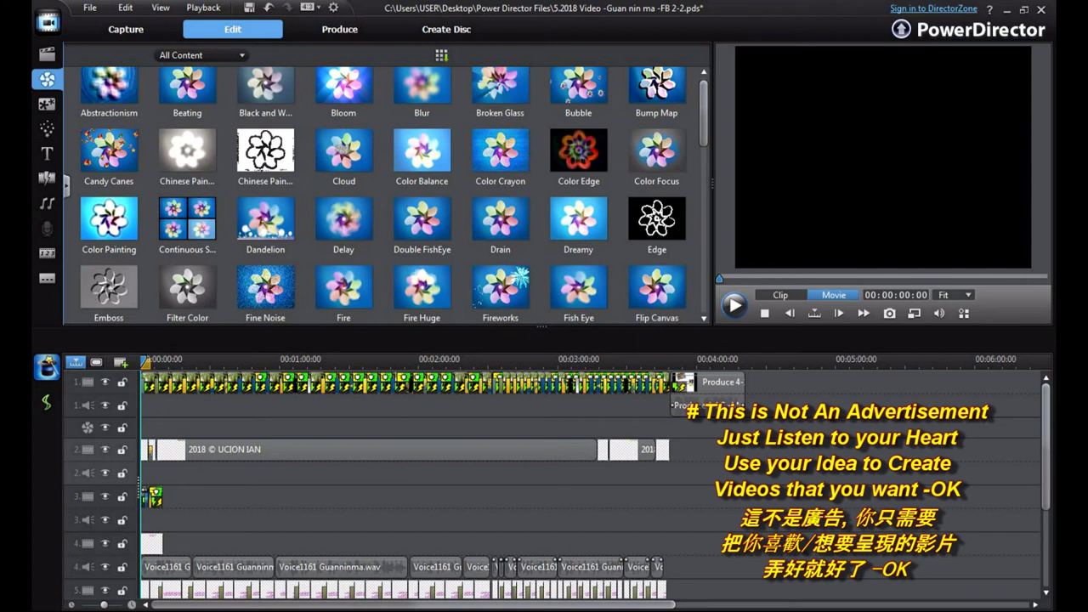
mouse_move(704, 119)
left_mouse_down()
mouse_move(704, 142)
mouse_move(704, 116)
left_mouse_up()
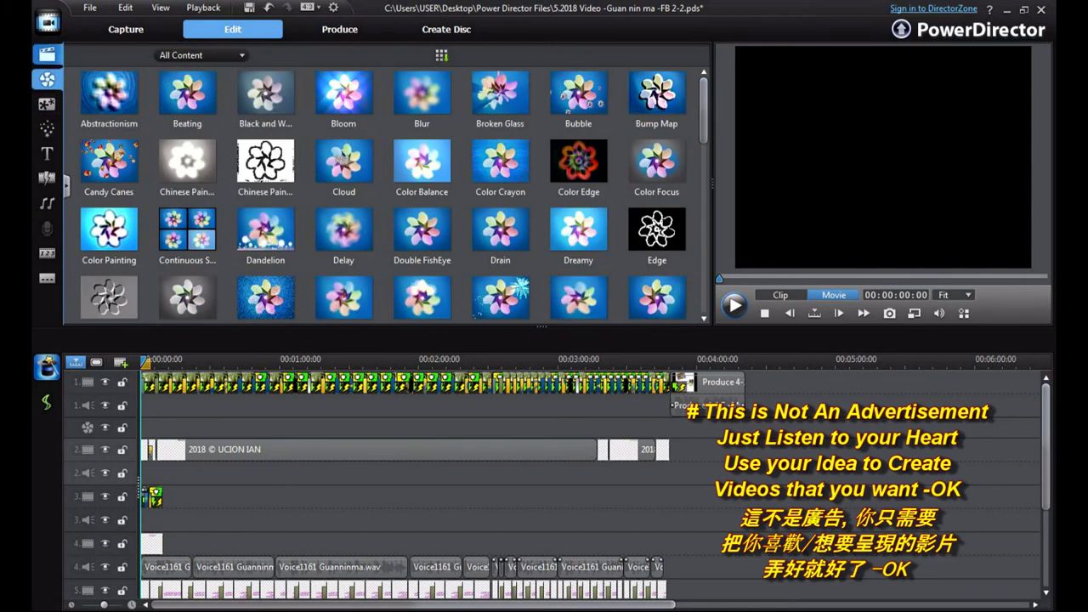
left_click(47, 55)
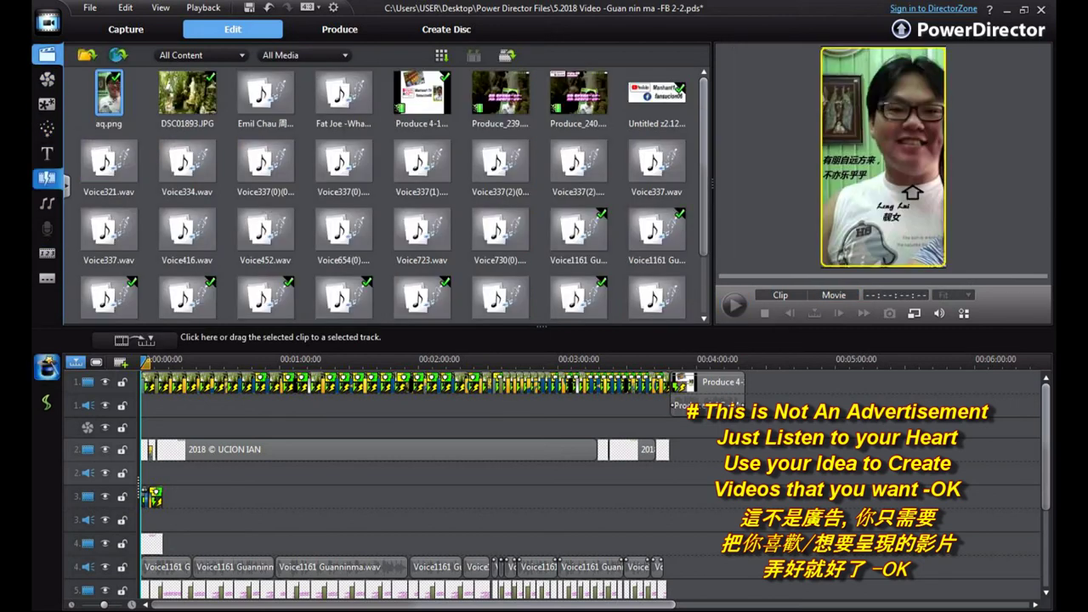
left_click(47, 79)
left_click(47, 103)
left_click(47, 154)
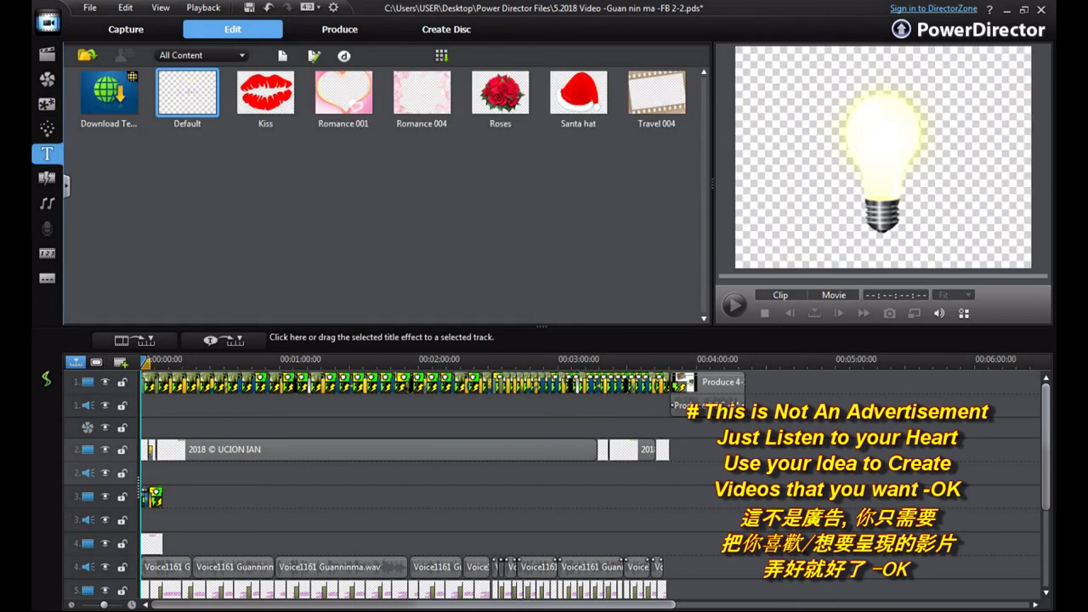
left_click(47, 179)
left_click(47, 203)
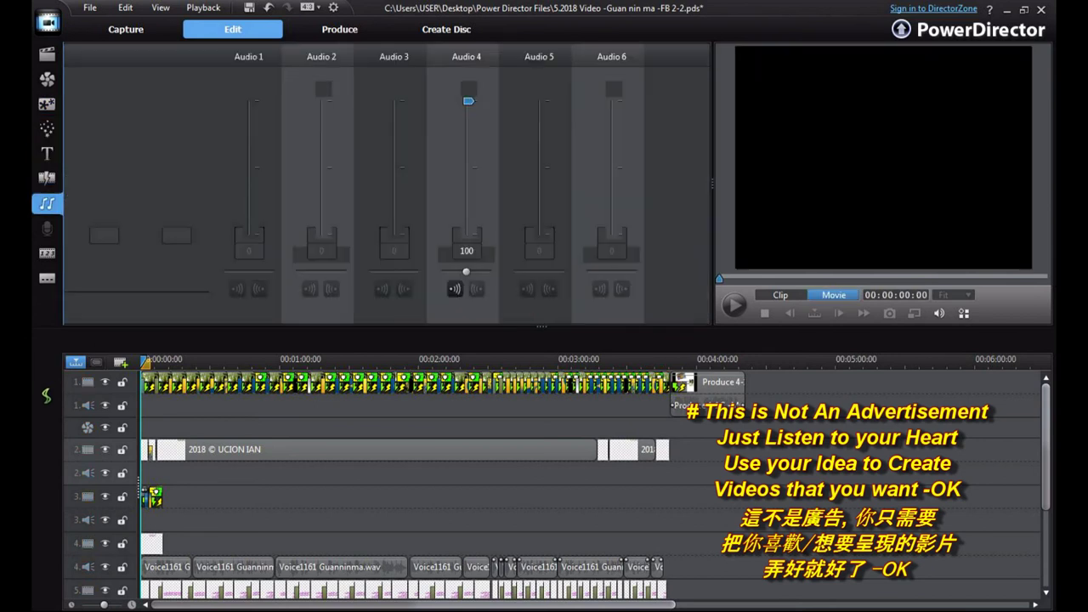
left_click(47, 253)
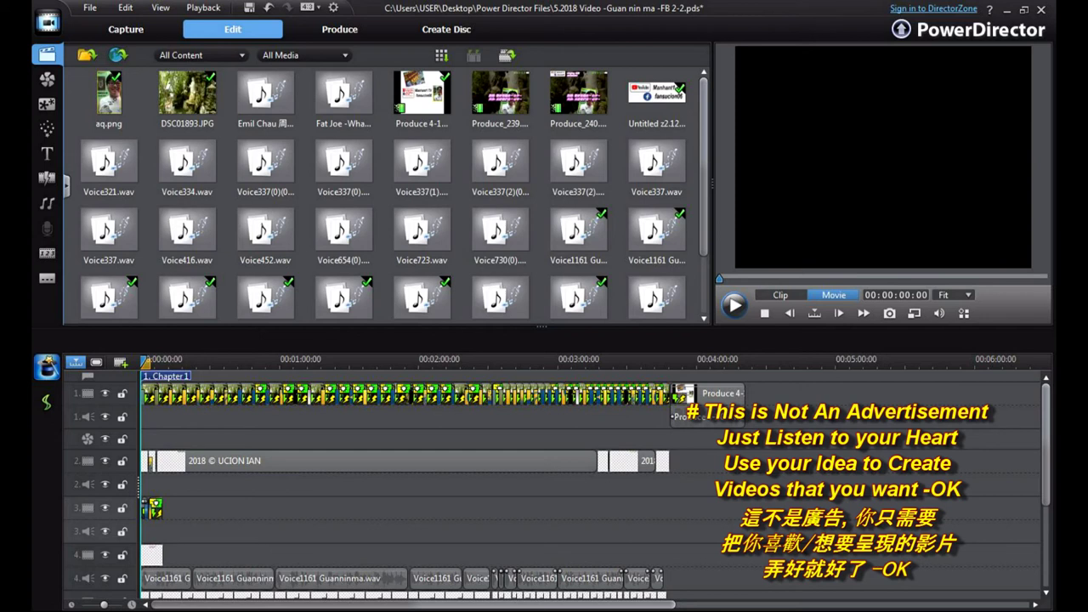
- Preview the movie at several points, including 00:03:01:19, and return the playhead to the start
left_click(506, 394)
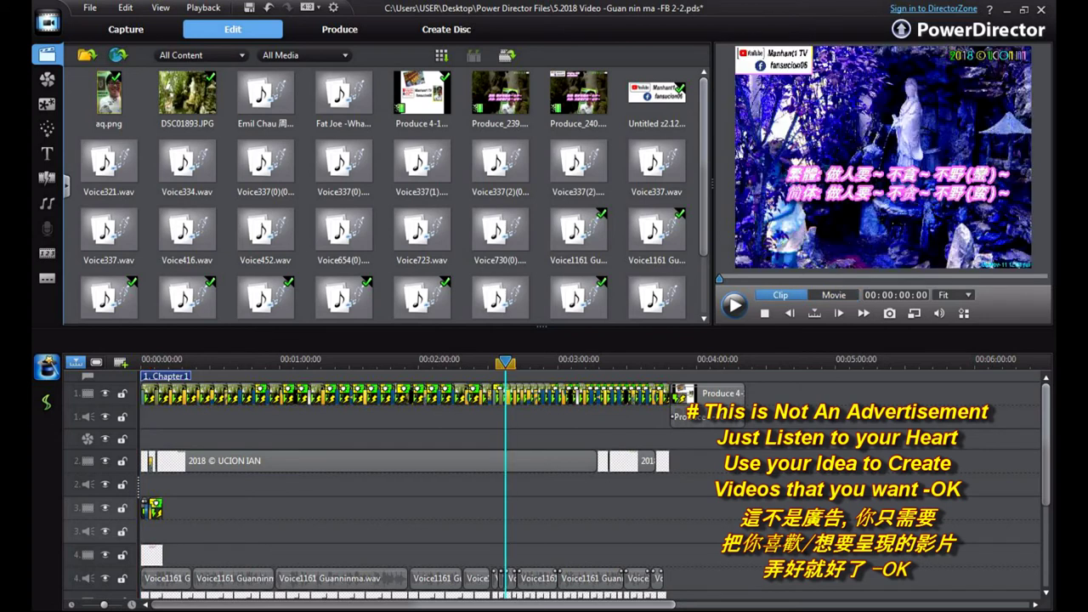
left_click(145, 394)
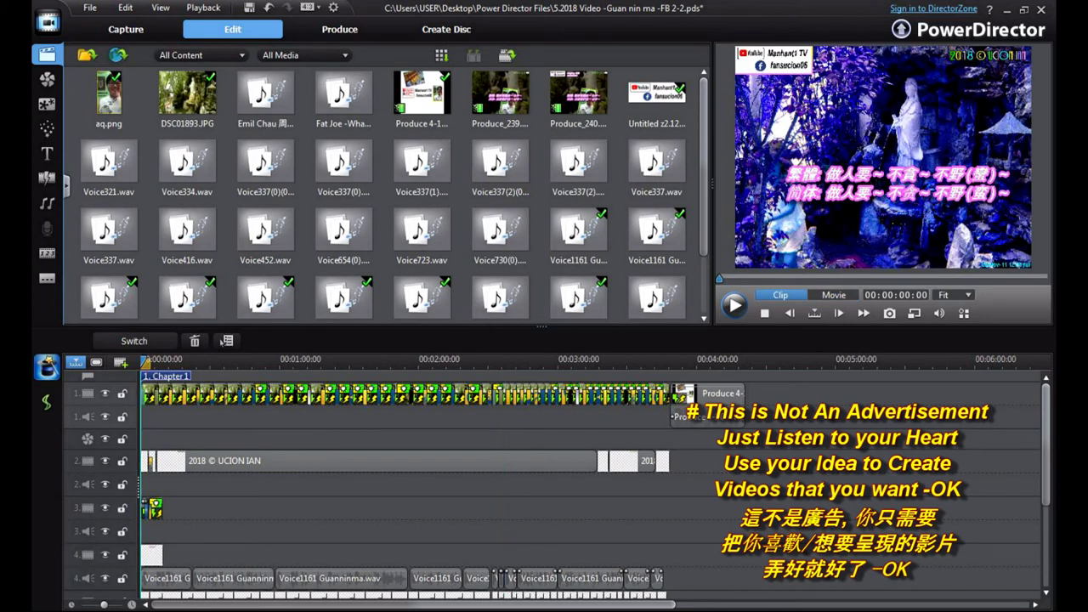
left_click(155, 395)
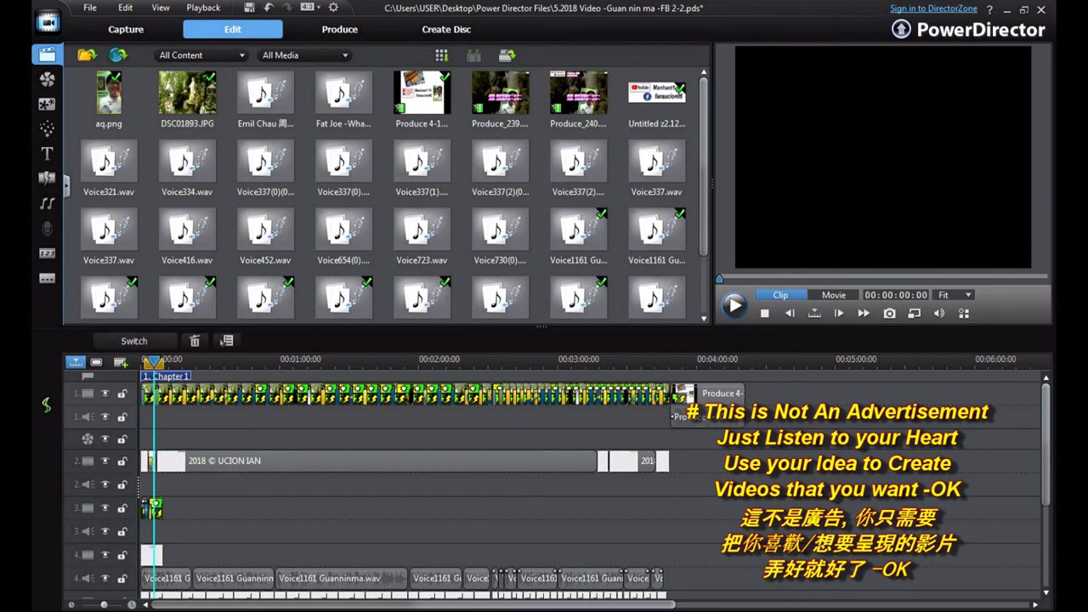
left_click(834, 295)
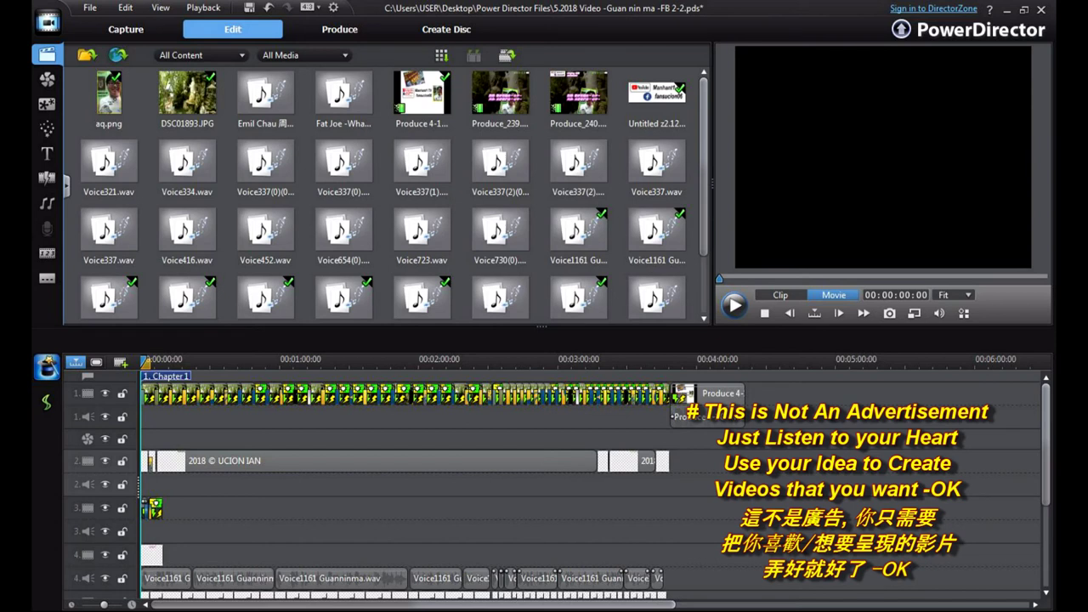
left_click(560, 359)
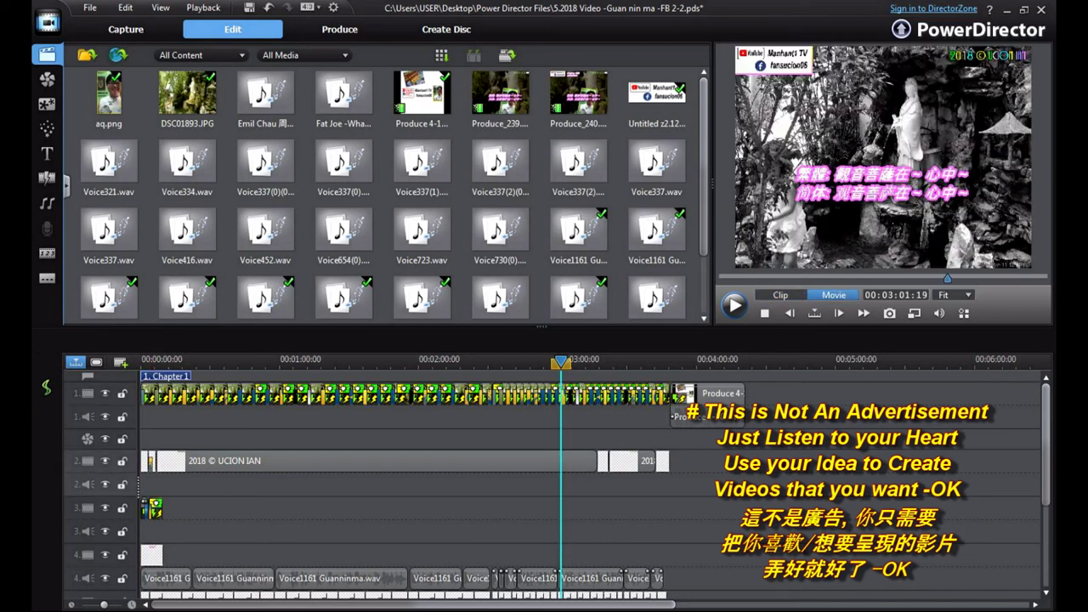
key("Home")
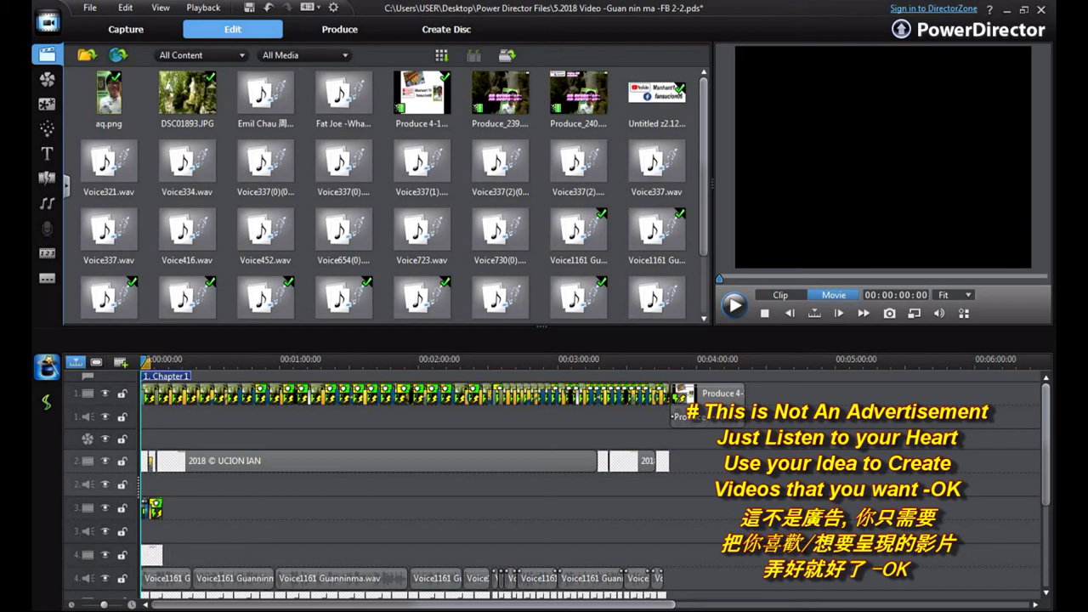
- Examine the voice, lyric title and image tracks of the project, and view the transition library and the media library
scroll(591, 484, "down", 4)
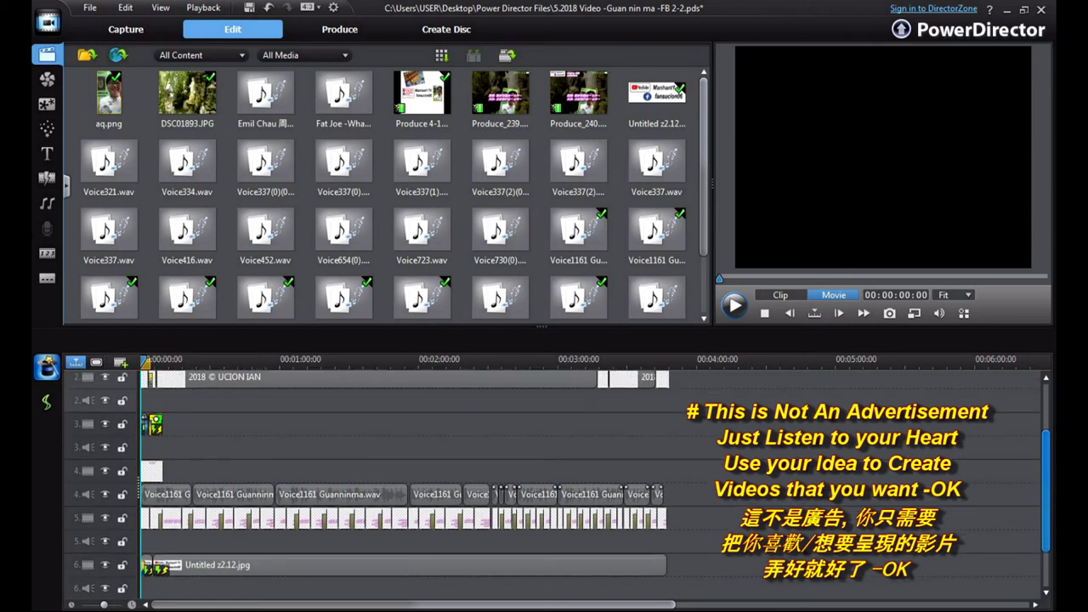
scroll(591, 484, "down", 1)
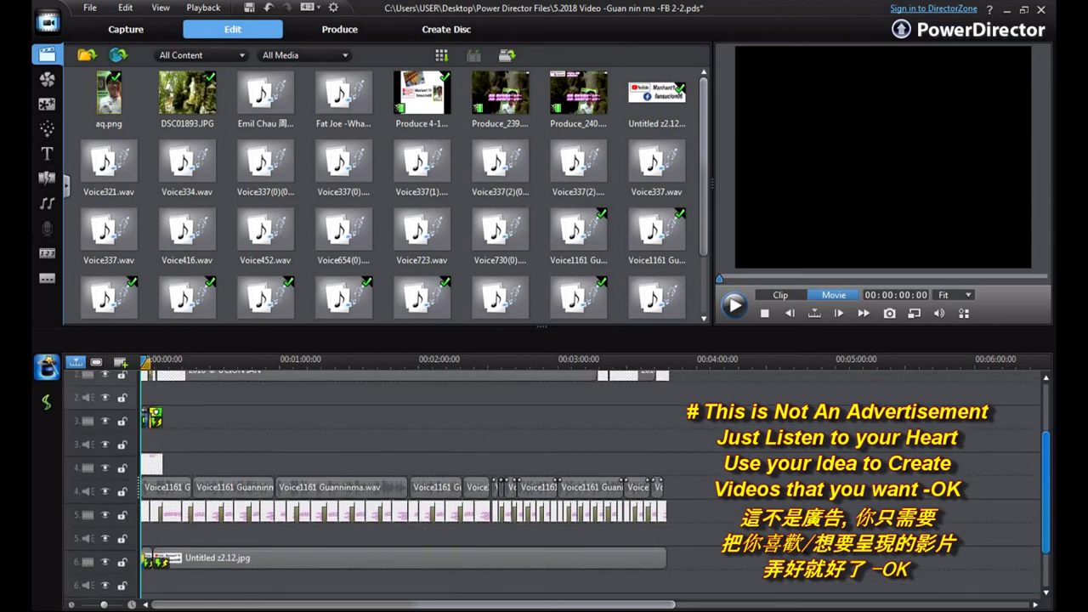
scroll(591, 484, "up", 1)
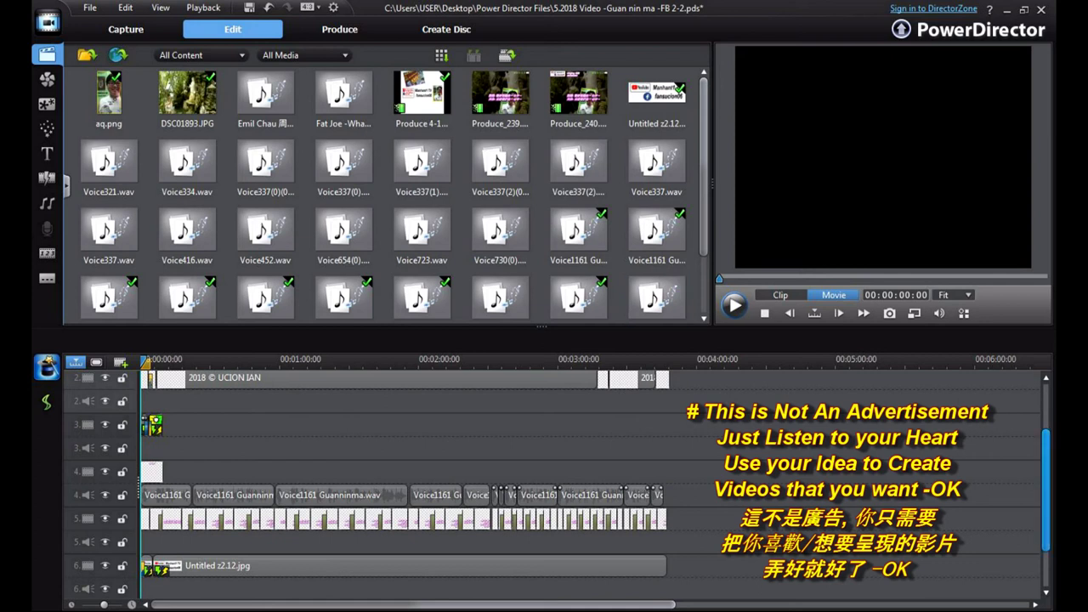
scroll(590, 484, "up", 5)
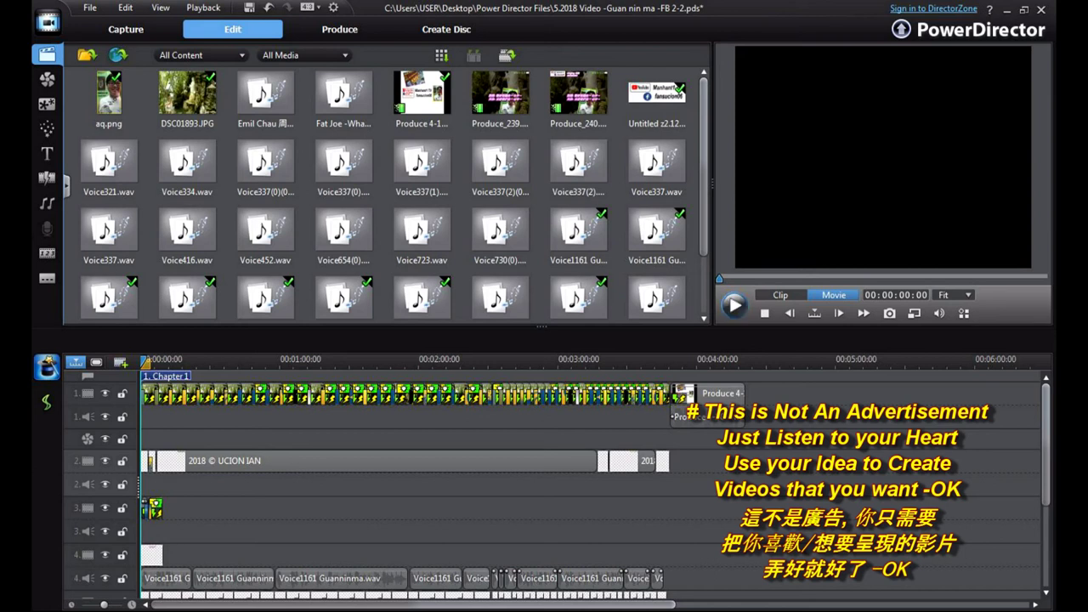
left_click(147, 394)
left_click(47, 179)
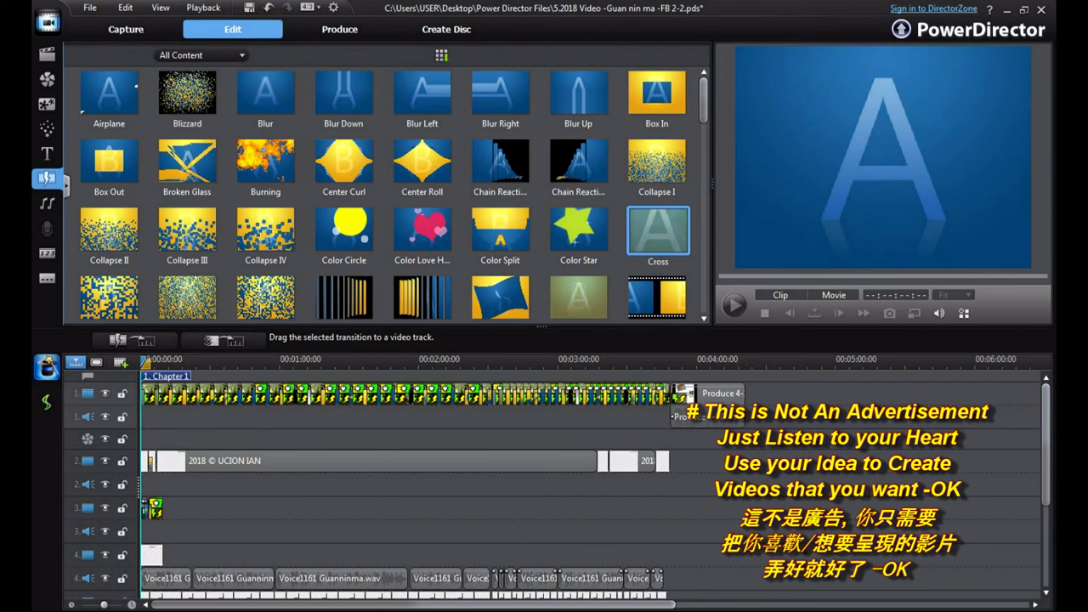
left_click(833, 295)
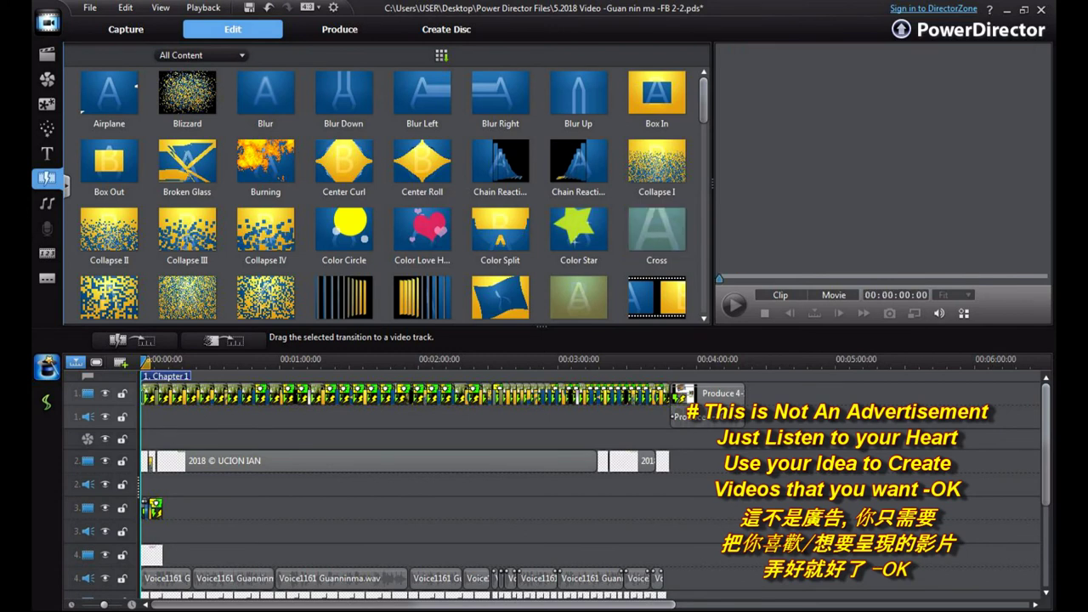
left_click(780, 295)
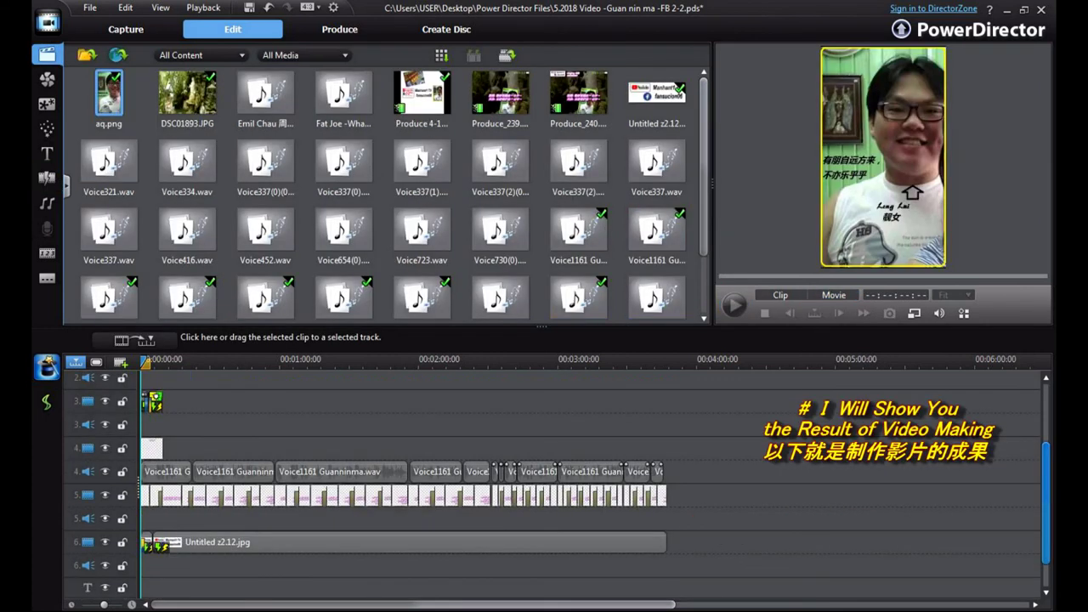
- Play the whole movie from the beginning to show the finished result
left_click_drag(1046, 504, 1046, 444)
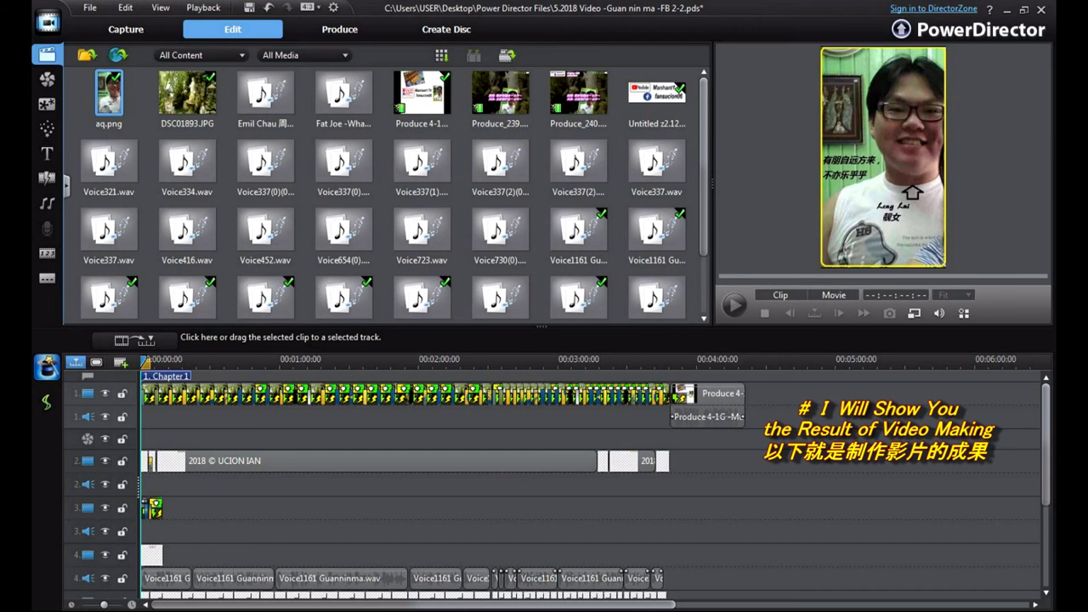
left_click(834, 295)
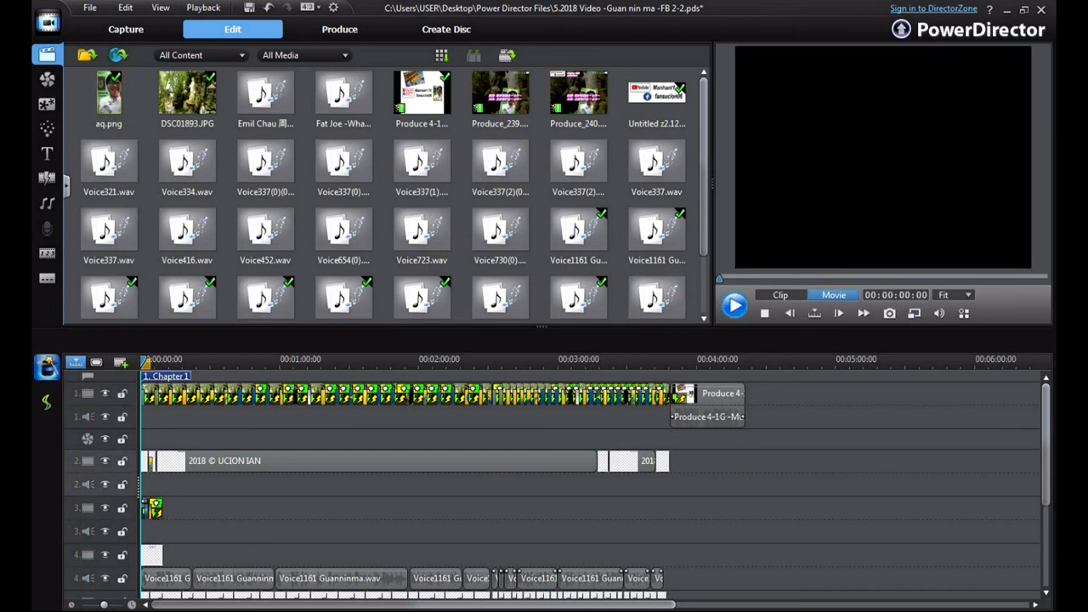
key("space")
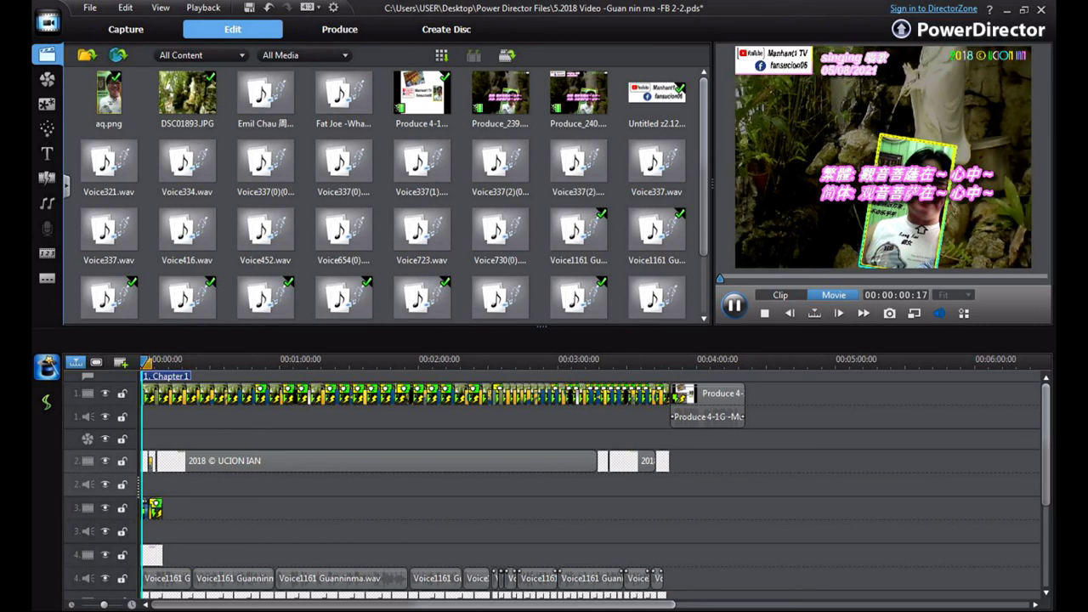
- Lower the preview volume slightly and look over the voice, lyric title and image tracks while the movie plays
left_click(940, 314)
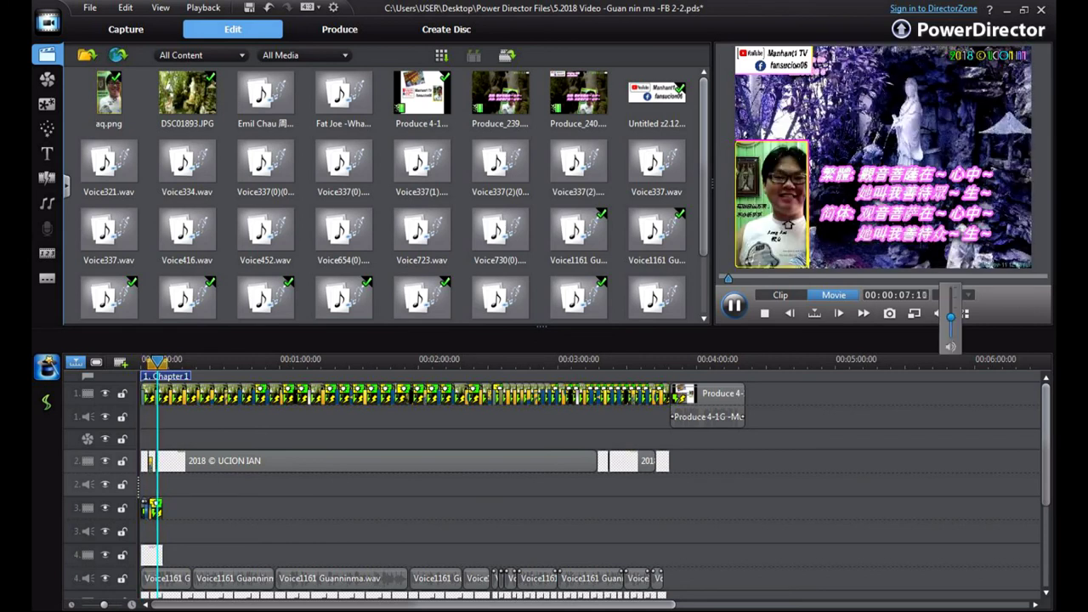
left_click_drag(950, 317, 950, 322)
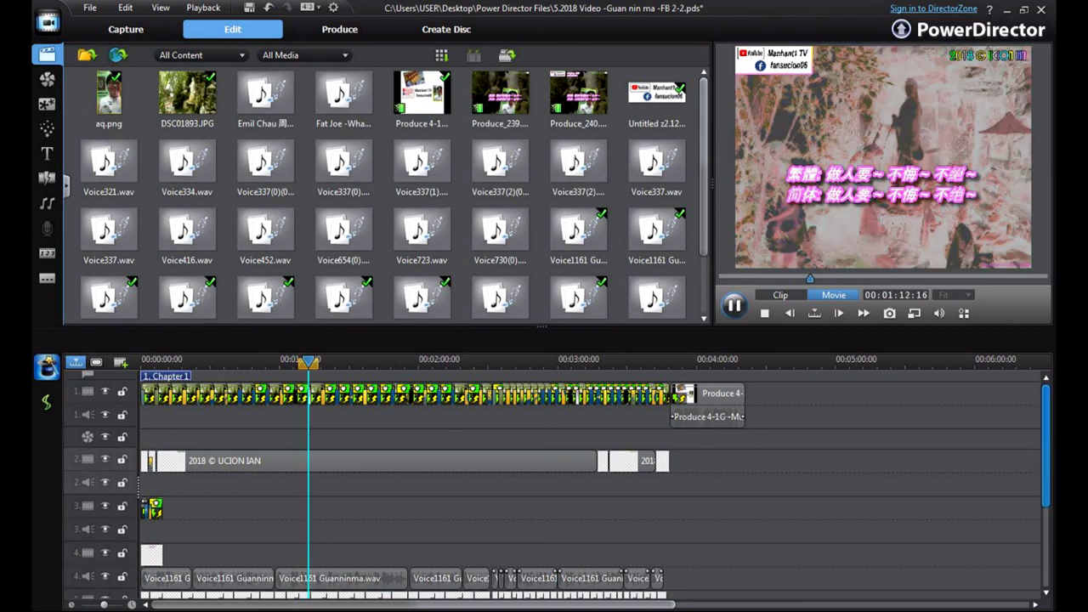
scroll(591, 485, "down", 5)
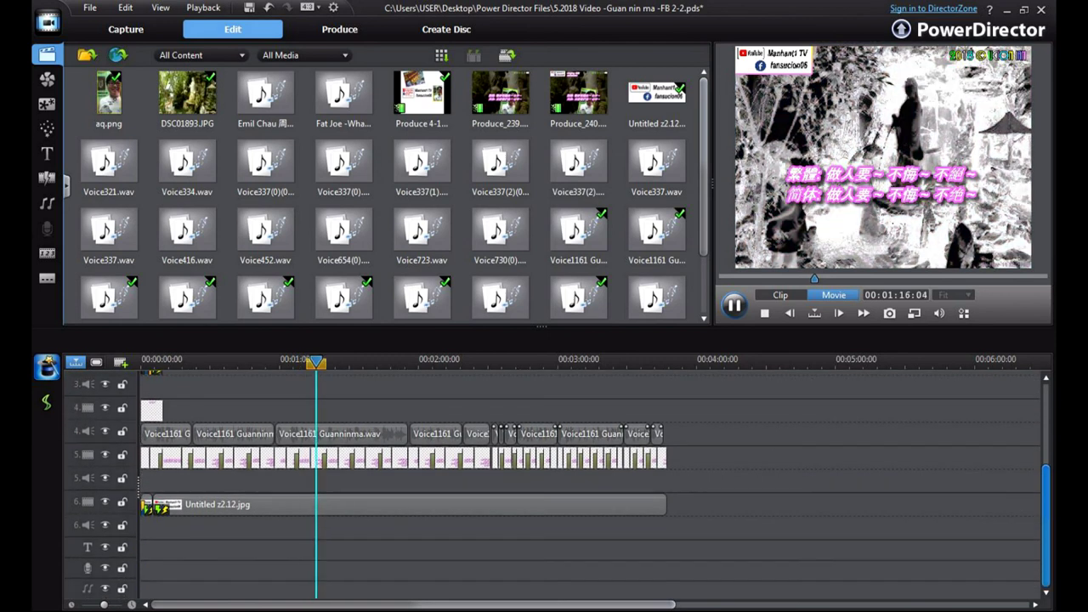
scroll(591, 484, "up", 2)
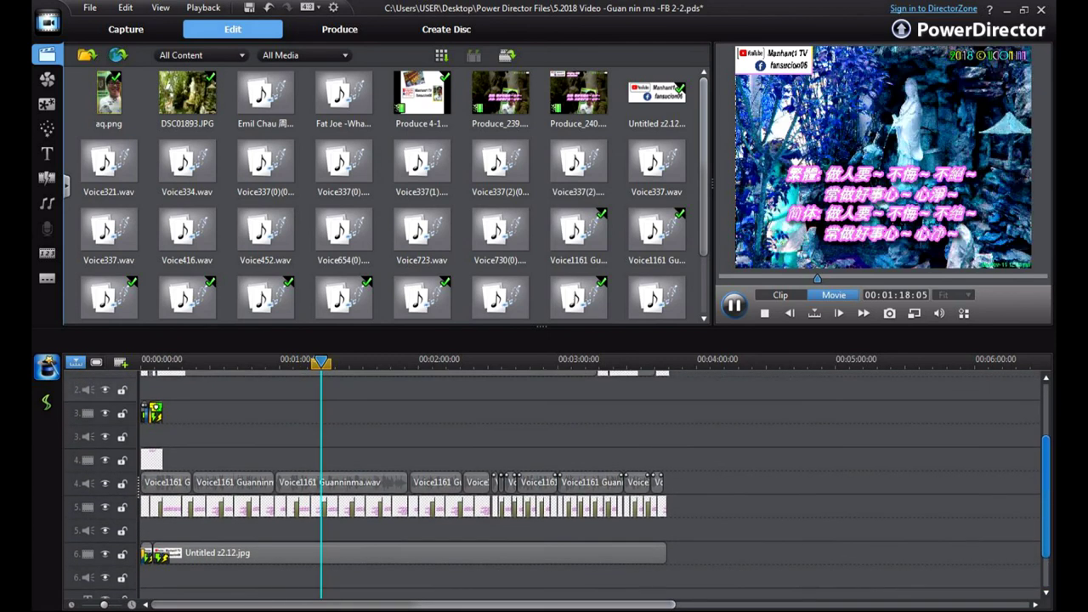
scroll(591, 485, "up", 2)
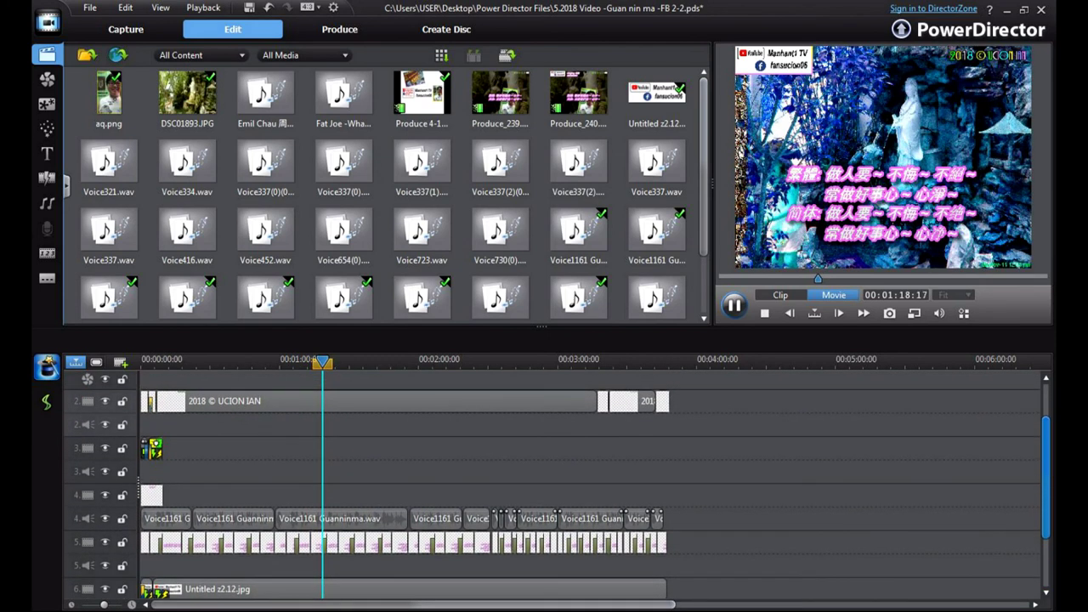
scroll(590, 485, "up", 2)
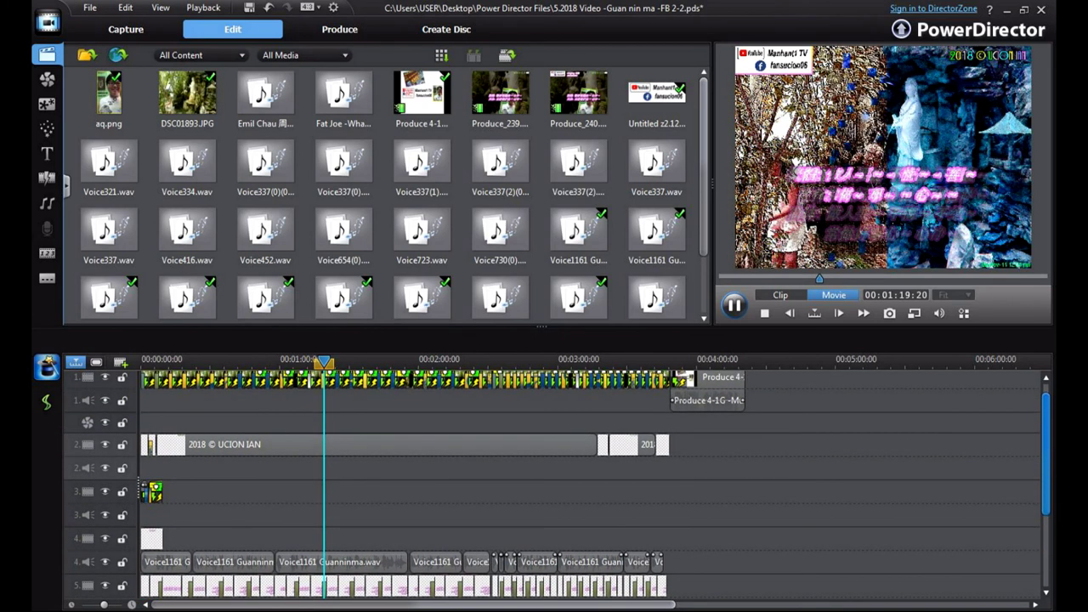
scroll(591, 485, "up", 1)
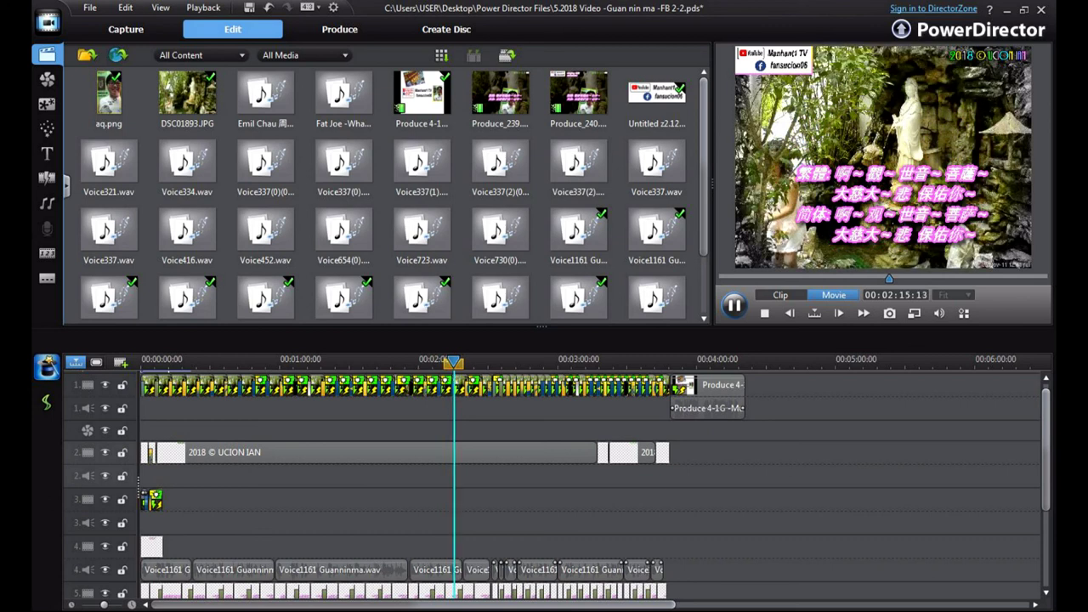
- Follow the voice and lyric title tracks during playback, pausing the movie at 00:02:37:02 and resuming it
scroll(552, 485, "down", 2)
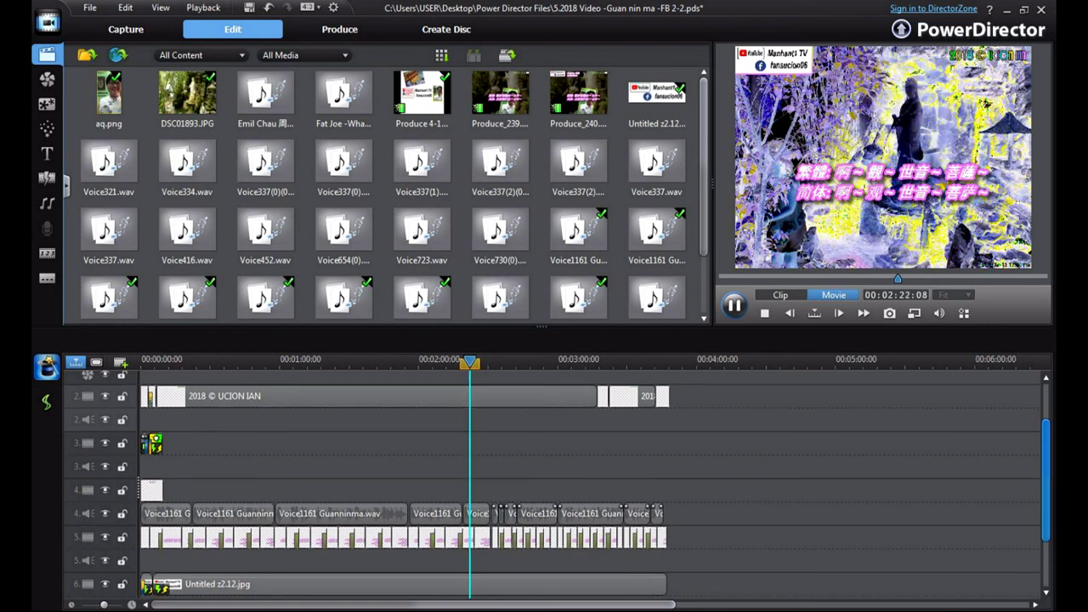
scroll(553, 484, "up", 1)
scroll(552, 485, "up", 1)
scroll(553, 485, "down", 1)
scroll(590, 484, "down", 1)
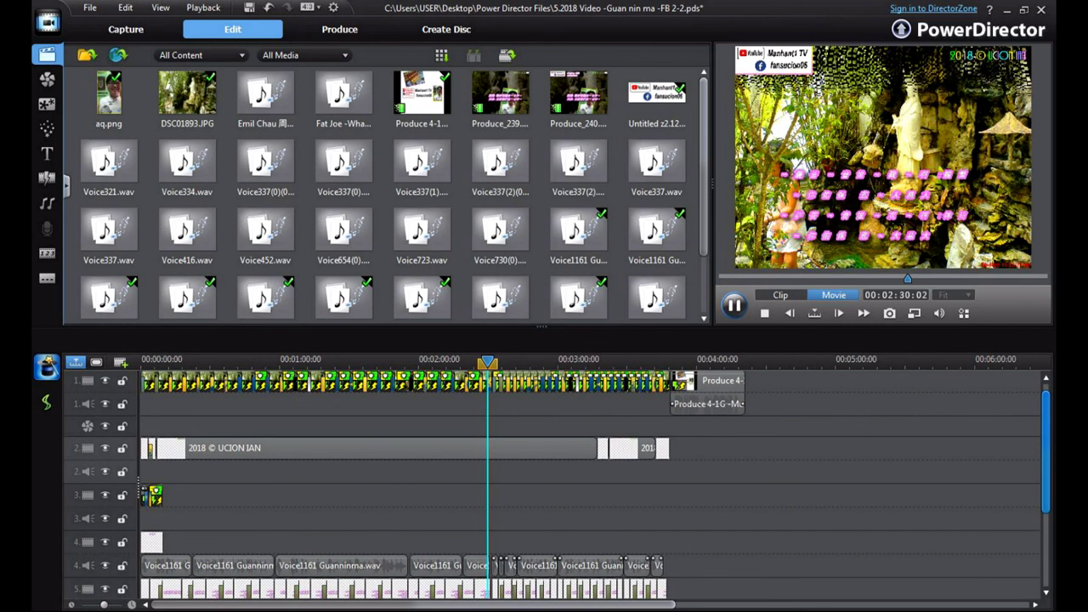
scroll(590, 484, "down", 1)
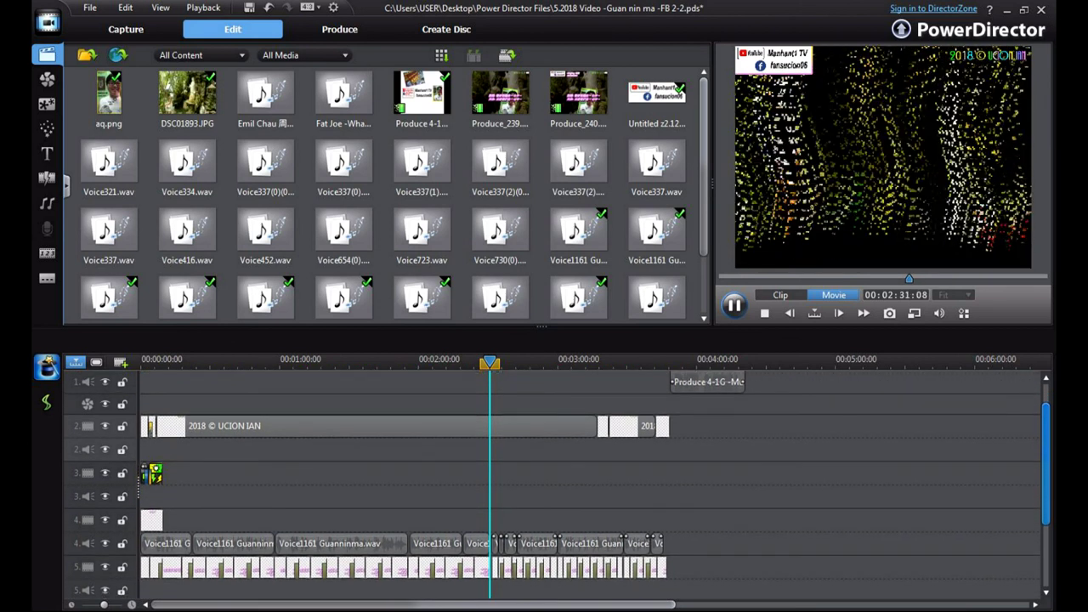
scroll(590, 484, "down", 1)
left_click_drag(1046, 459, 1046, 461)
key("space")
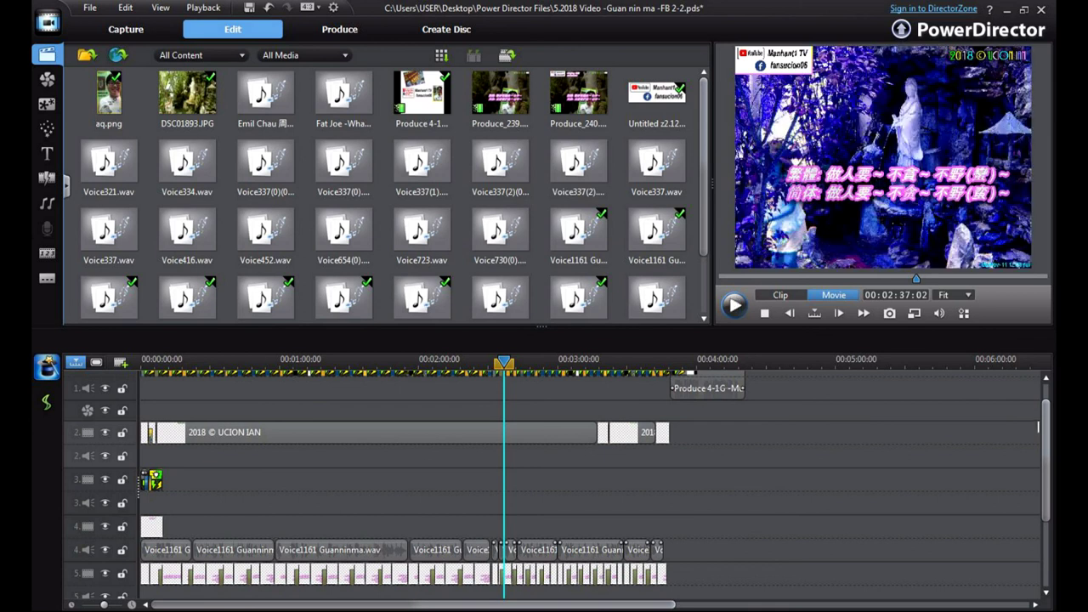
key("space")
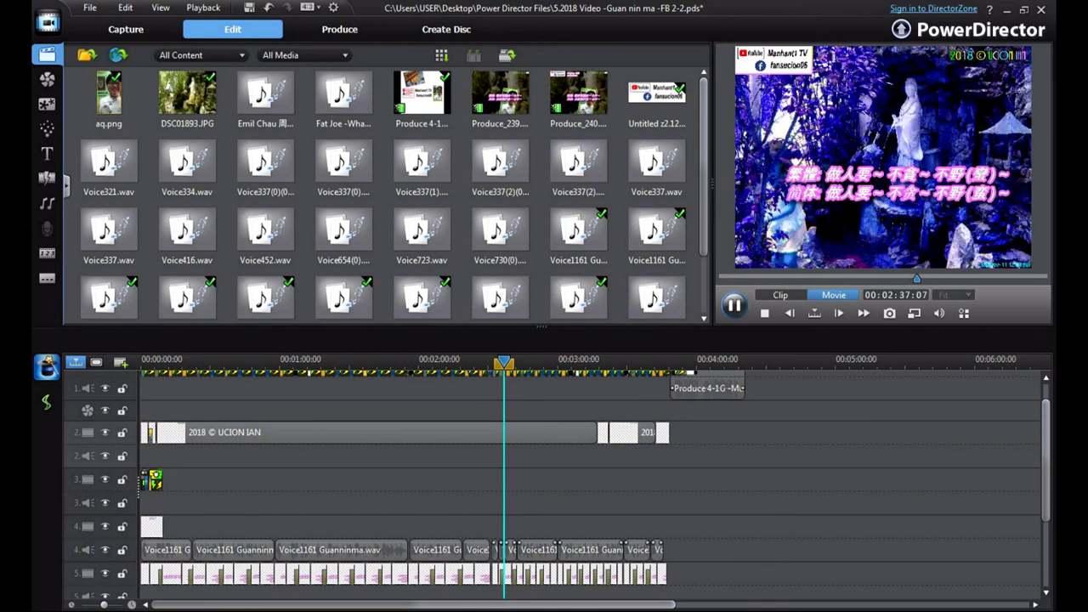
- Play the movie through to the closing subscribe clip, pause at 00:03:52:21, and look over the timeline tracks
scroll(590, 485, "up", 3)
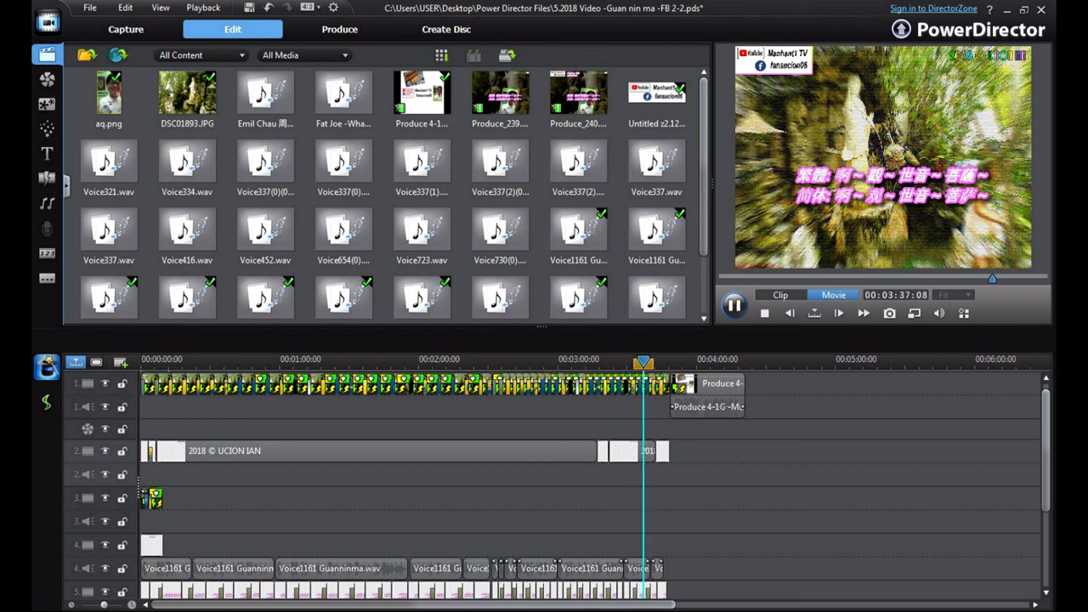
scroll(590, 484, "down", 2)
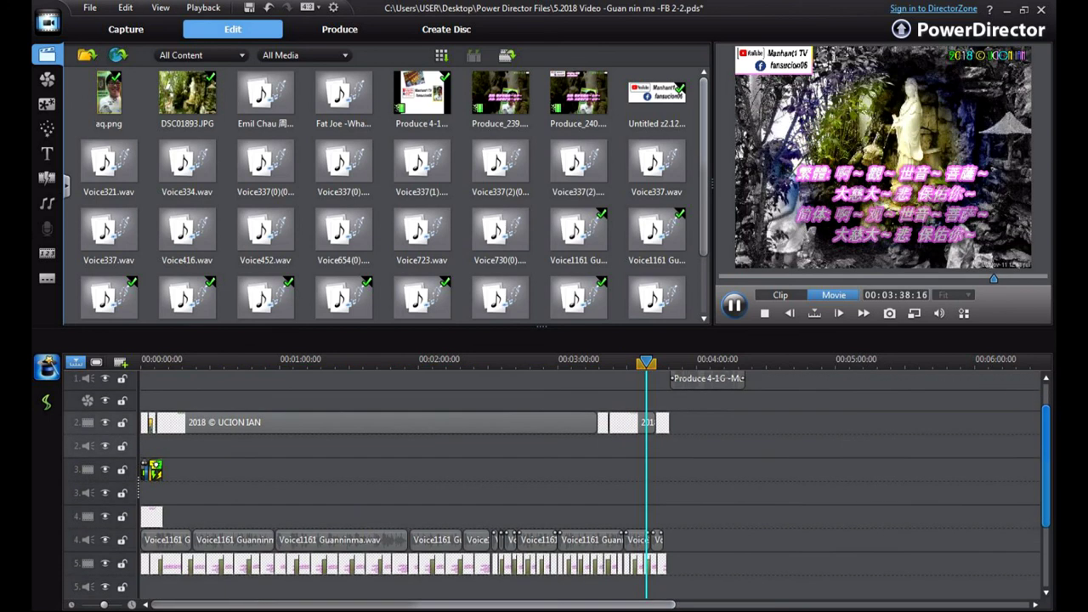
scroll(590, 484, "down", 1)
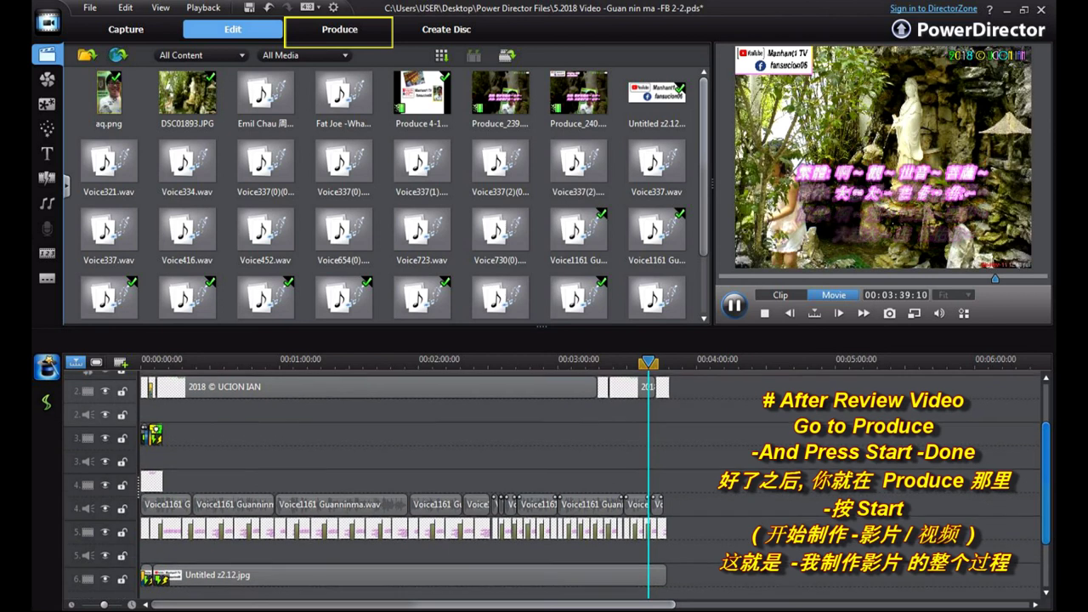
scroll(590, 484, "up", 2)
left_click_drag(1045, 455, 1045, 444)
key("space")
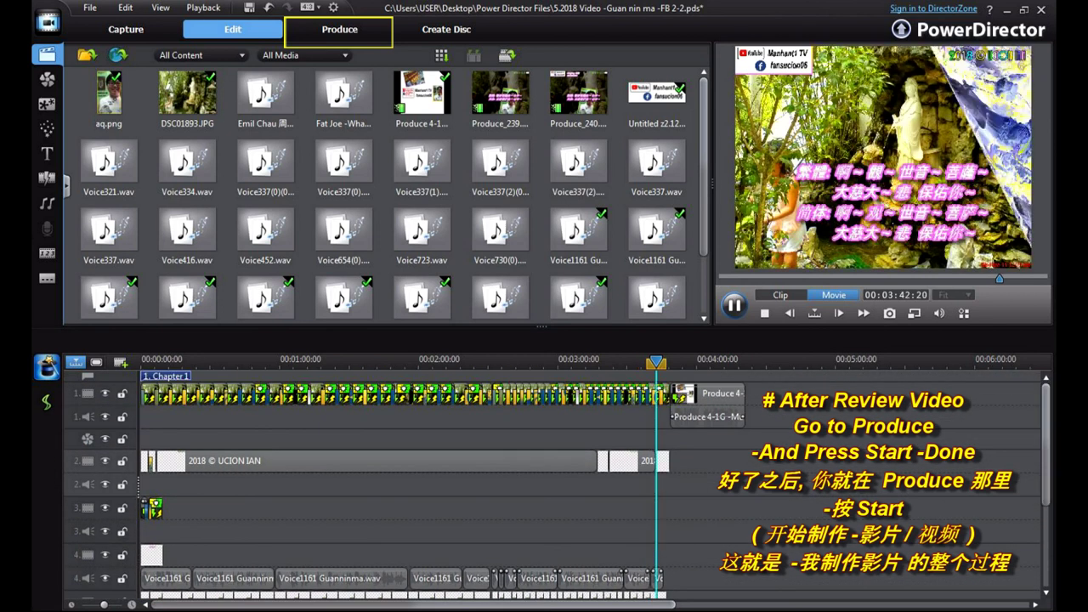
key("space")
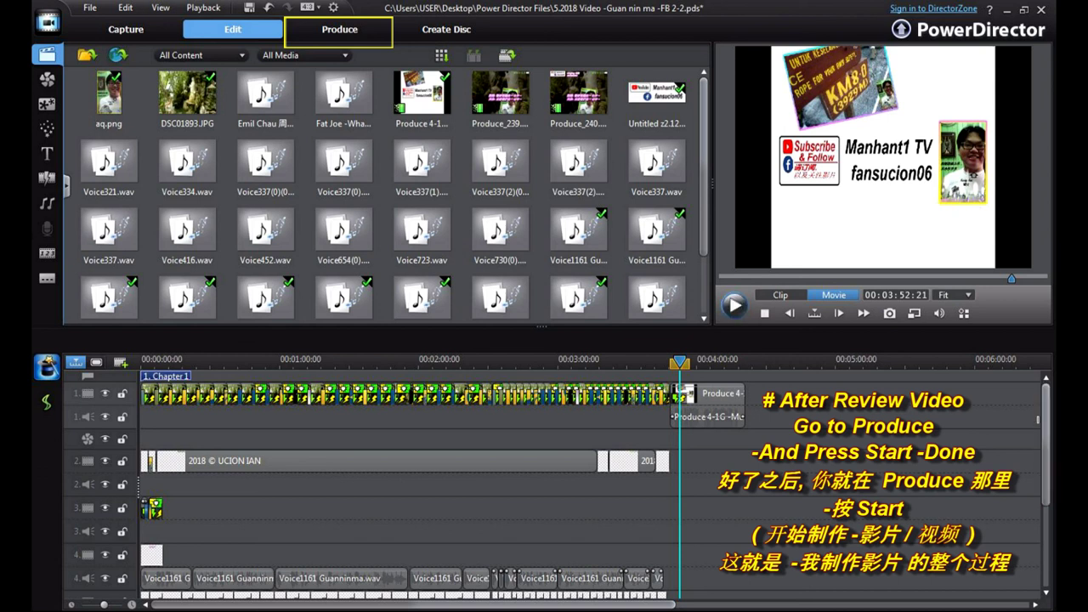
left_click_drag(1045, 423, 1046, 462)
scroll(595, 485, "up", 3)
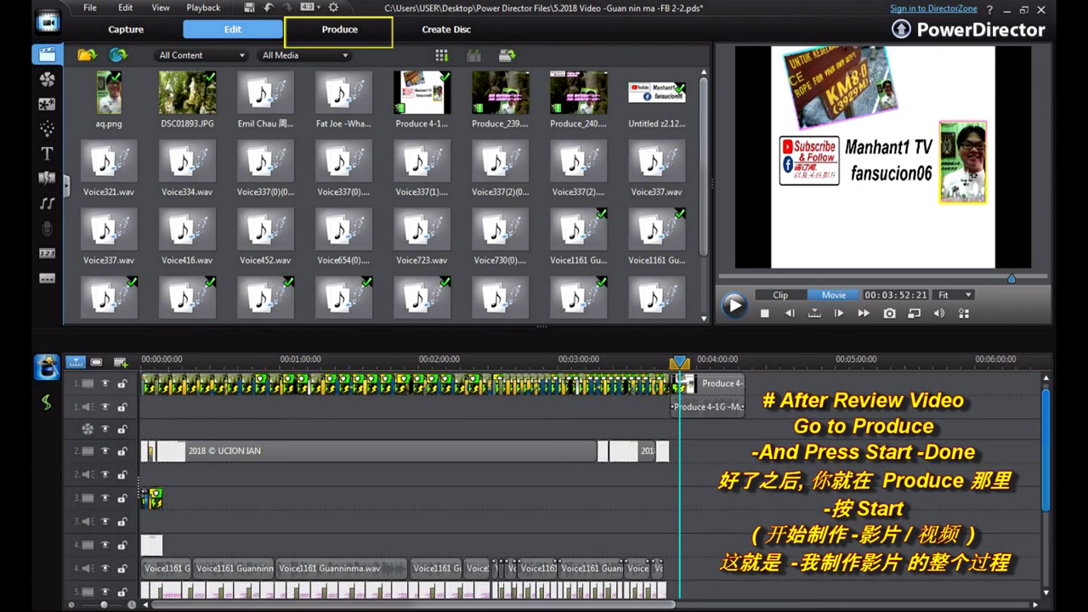